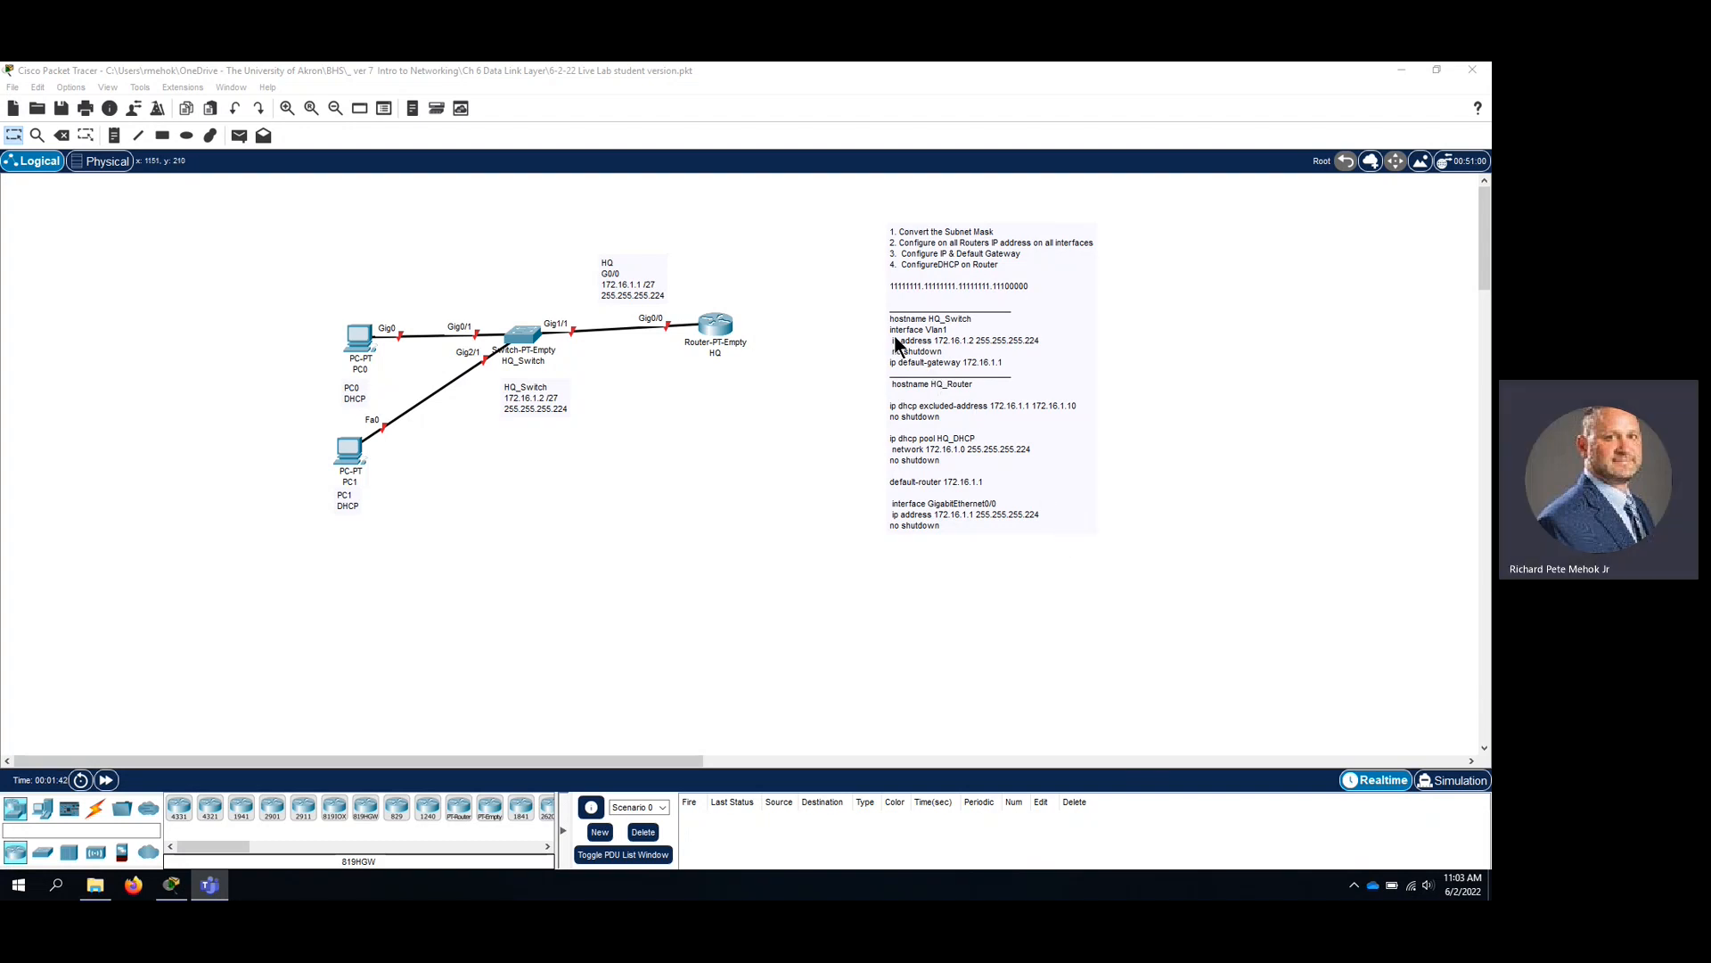
Power on the HQ router from its physical device view.
left_click(713, 328)
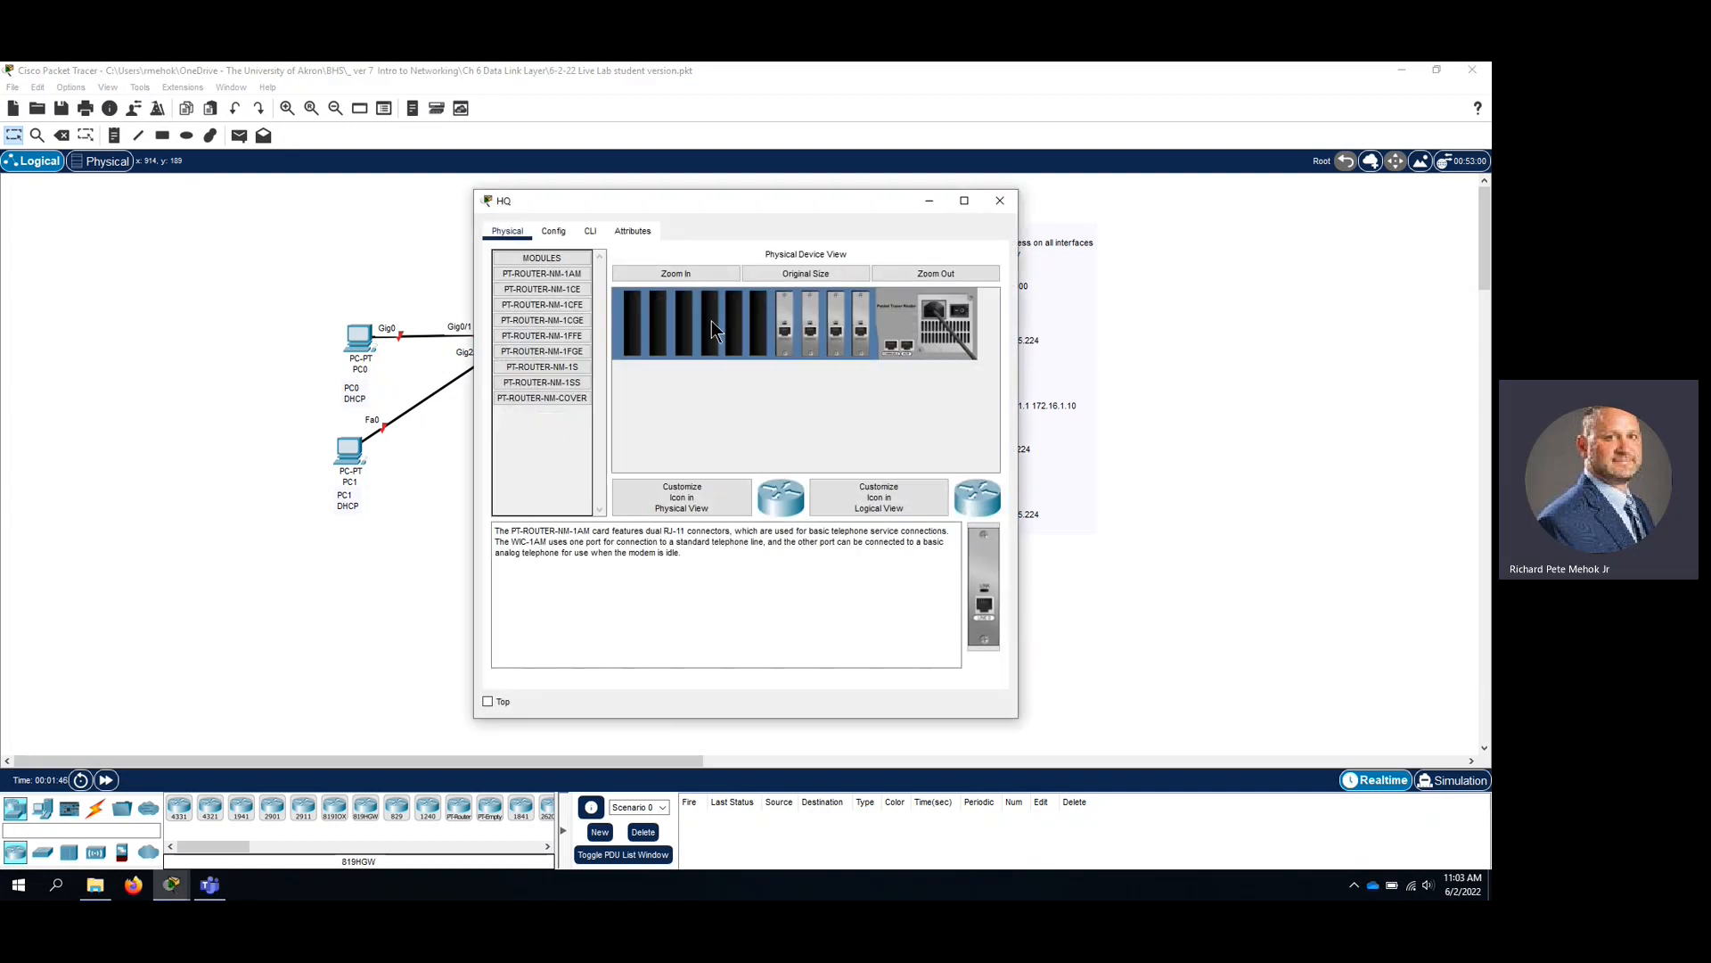
left_click(590, 230)
left_click(791, 484)
left_click(960, 313)
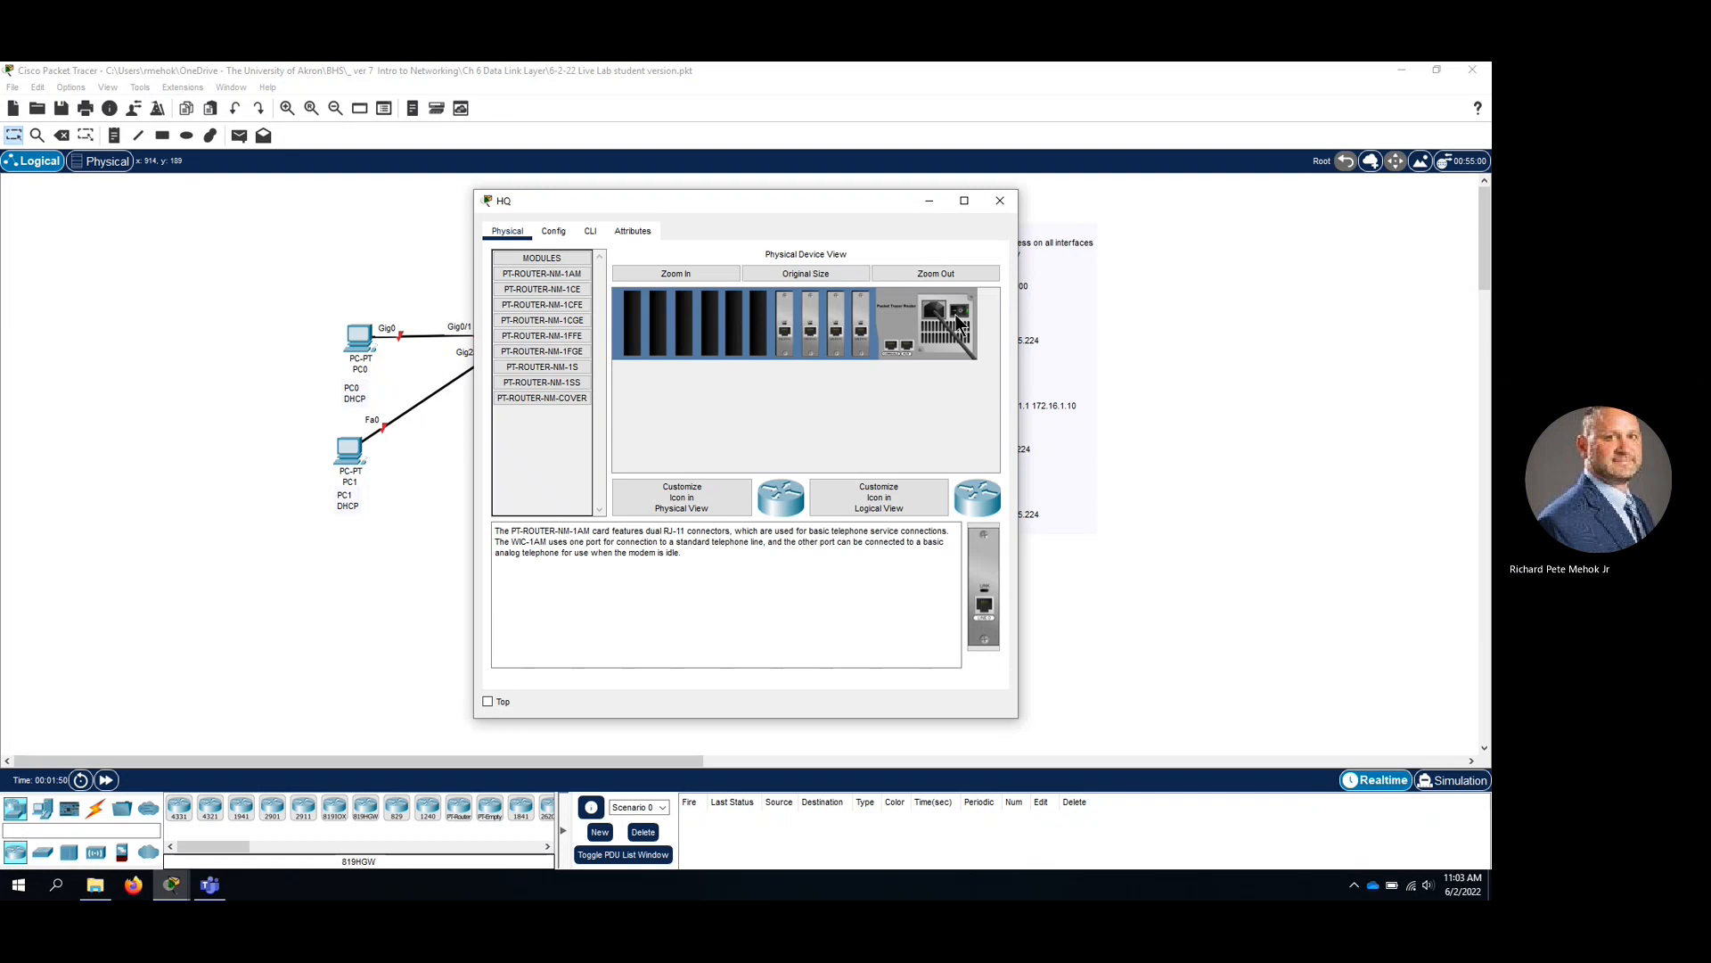
left_click(996, 205)
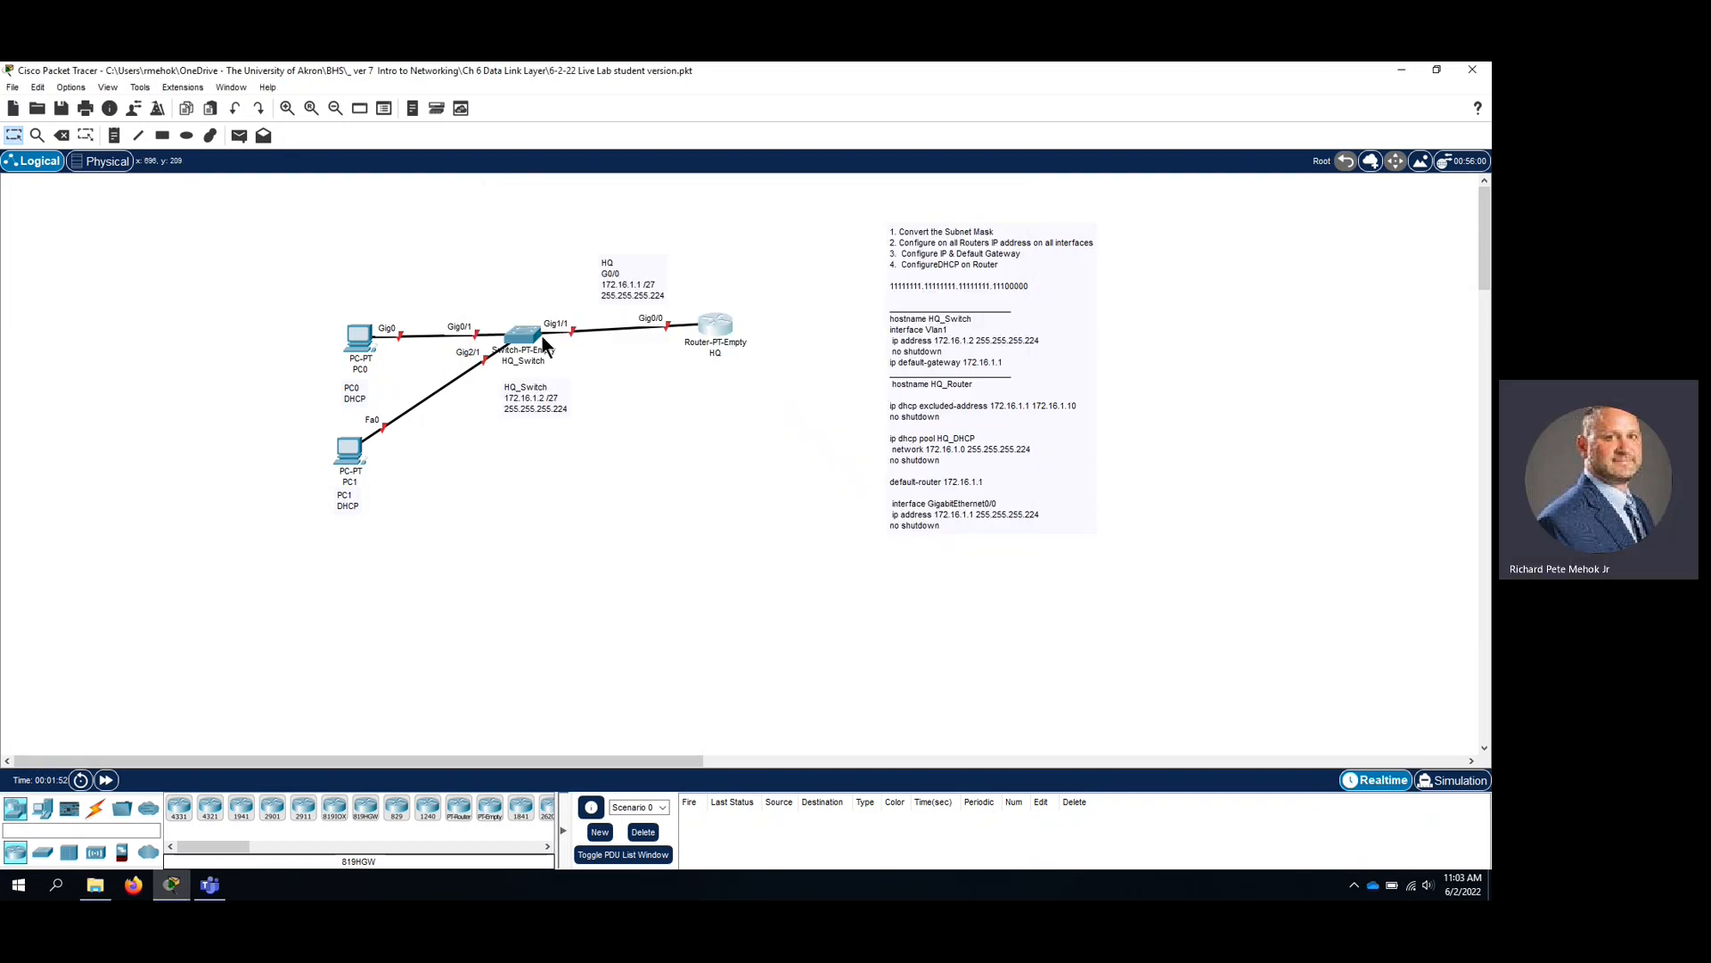
Power on HQ_Switch, PC0 and PC1 from their physical device views.
left_click(537, 342)
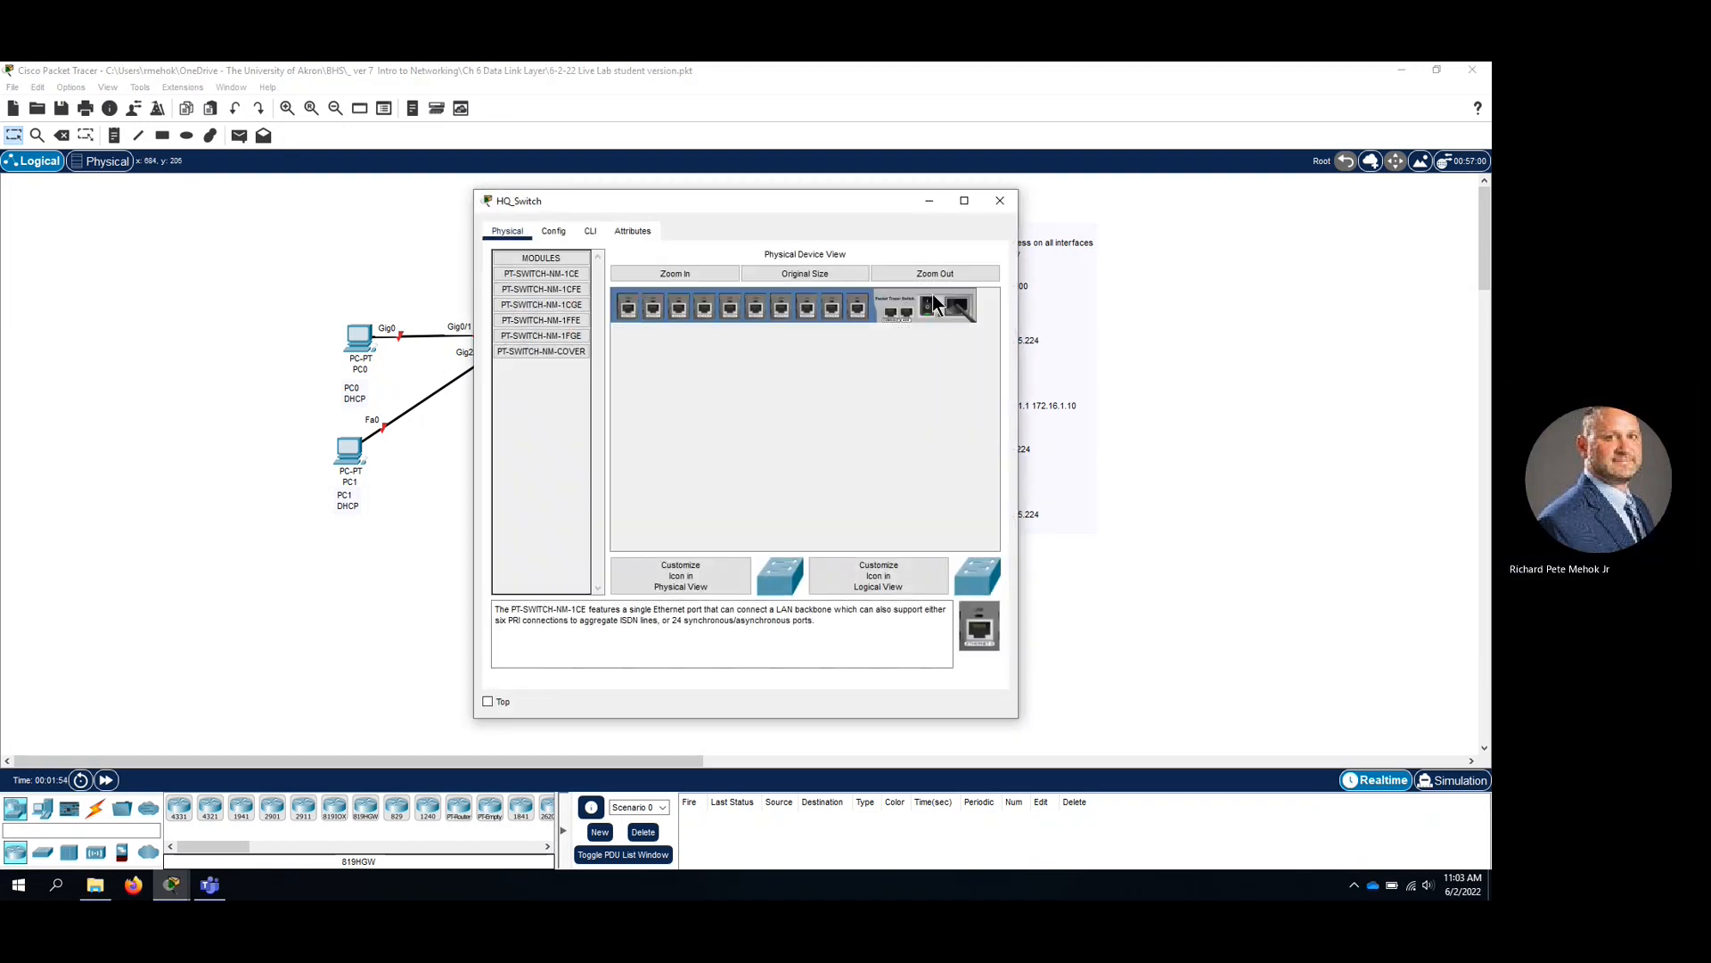
left_click(1000, 202)
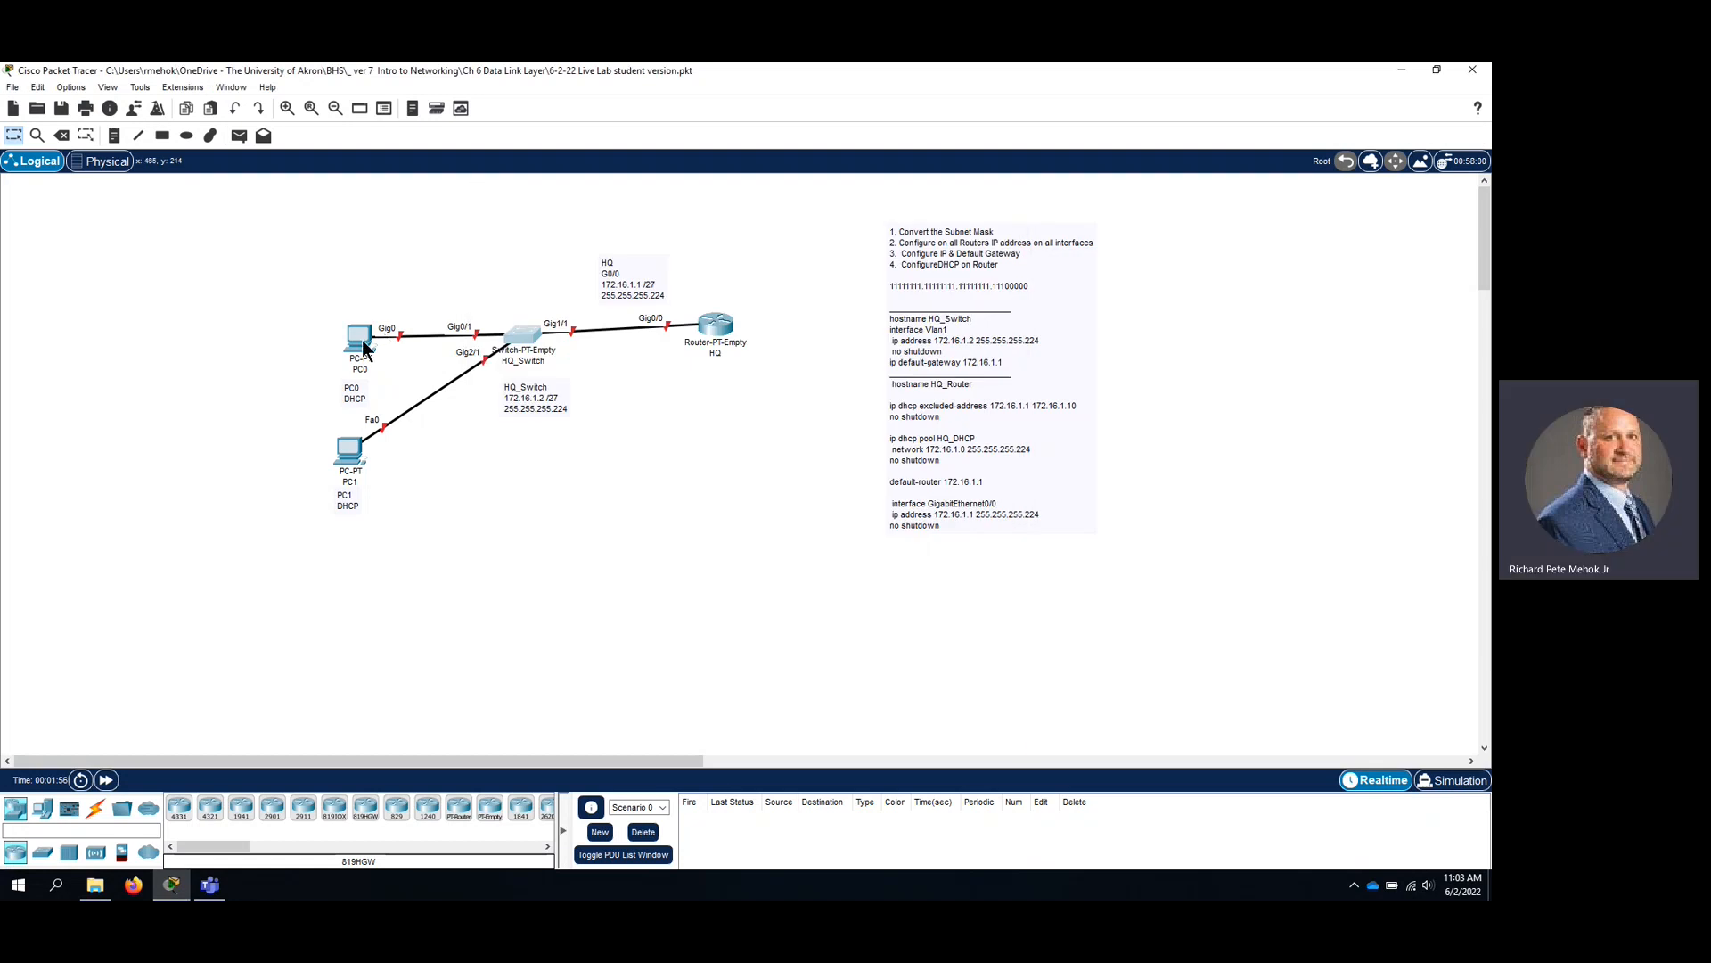
left_click(364, 344)
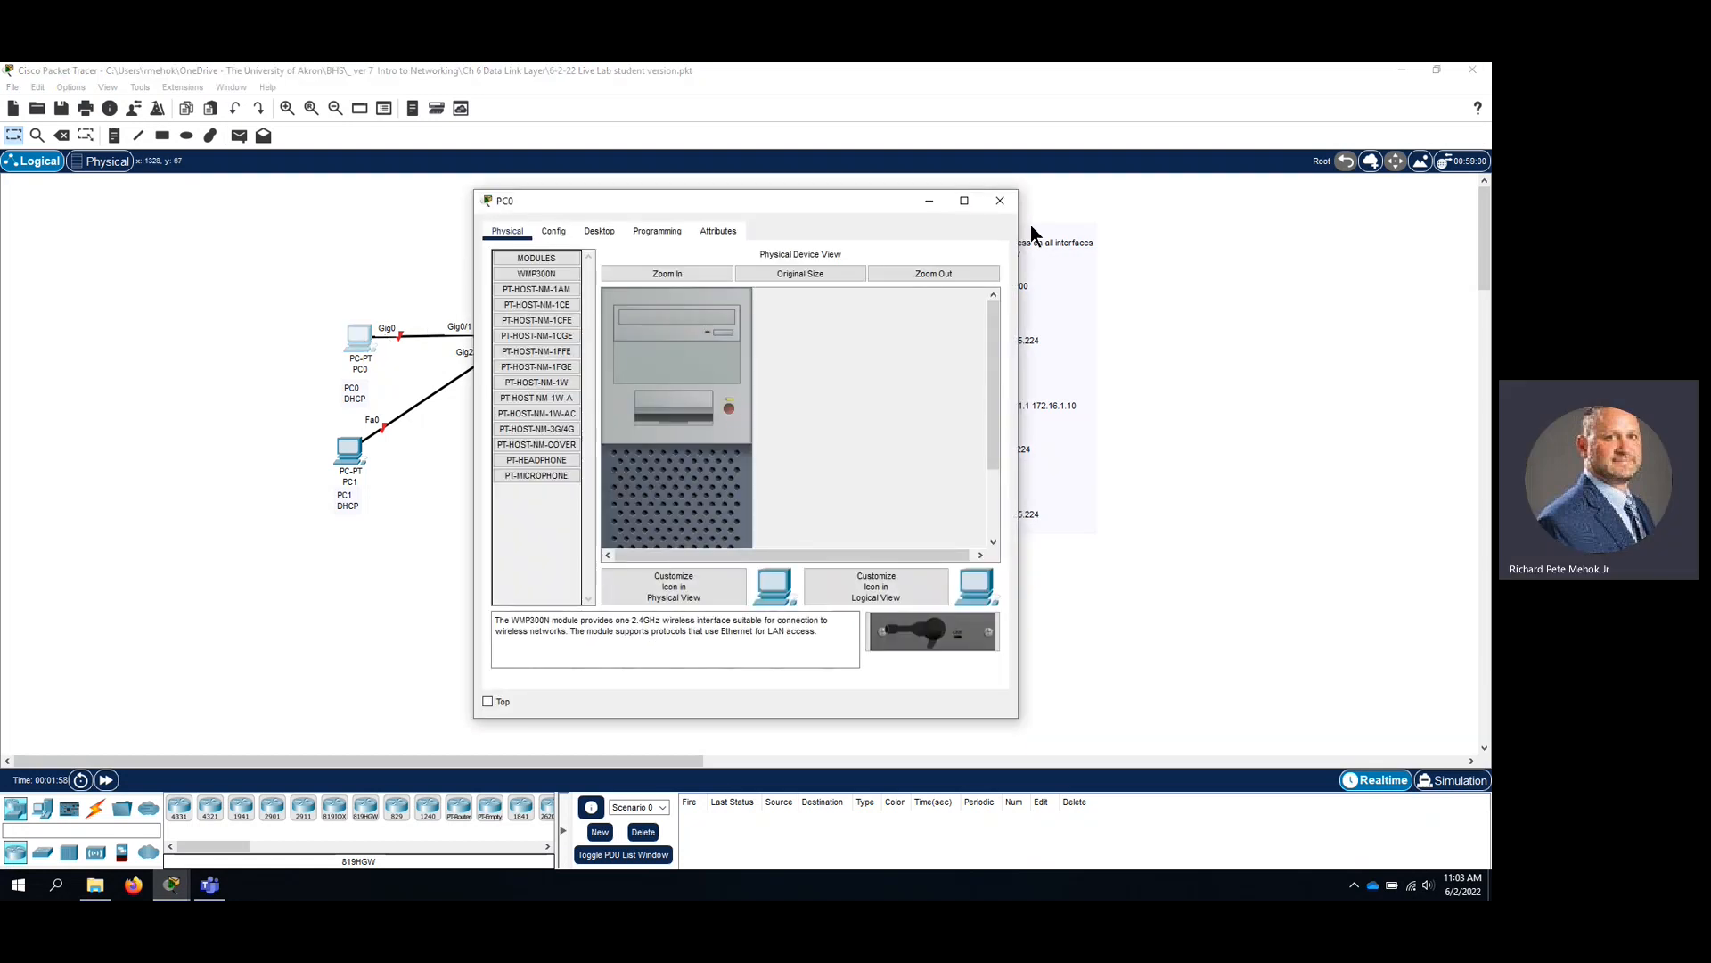
left_click(999, 201)
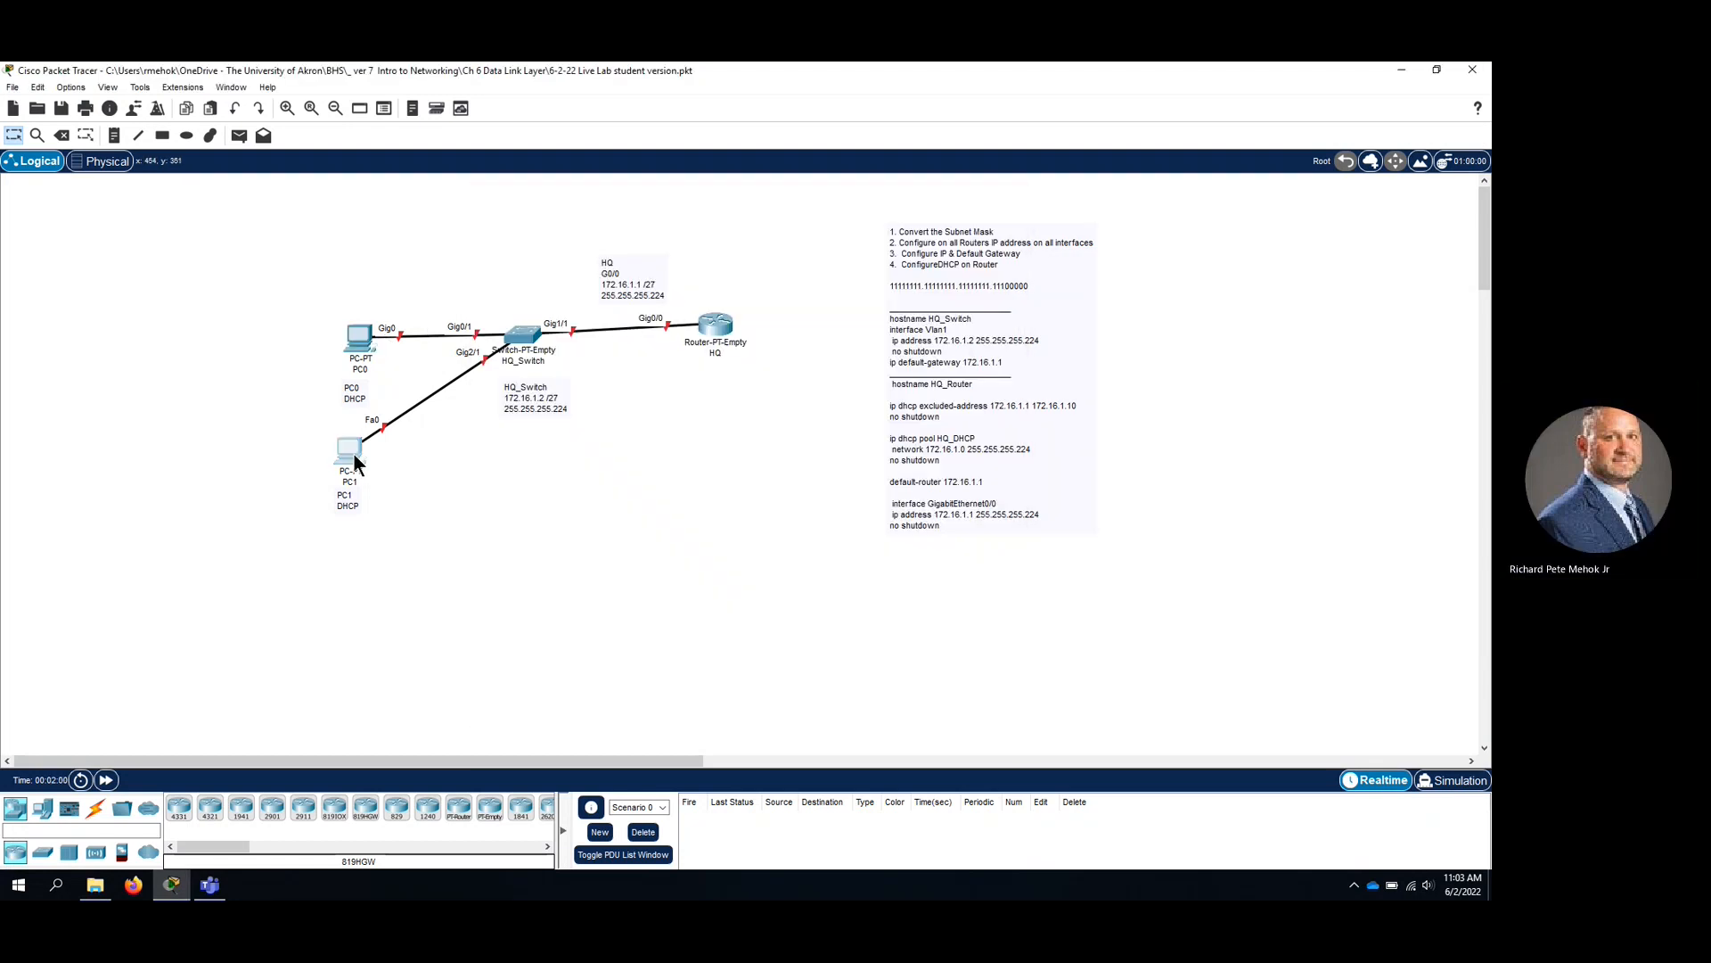
left_click(353, 453)
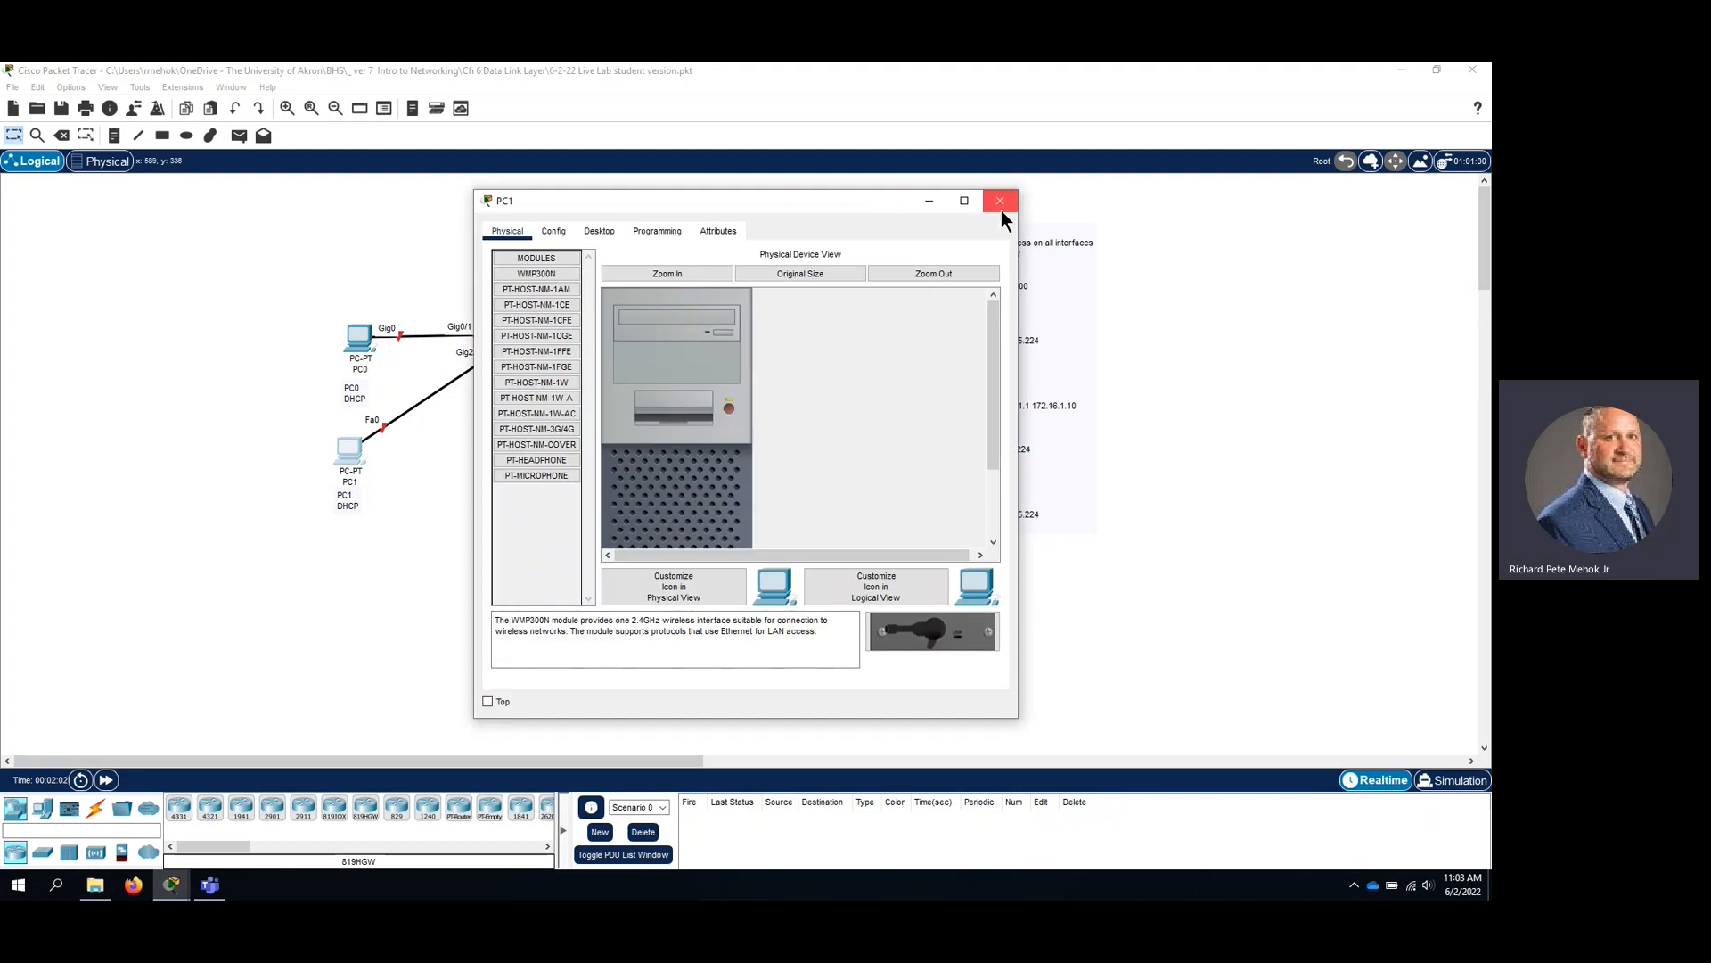
left_click(999, 201)
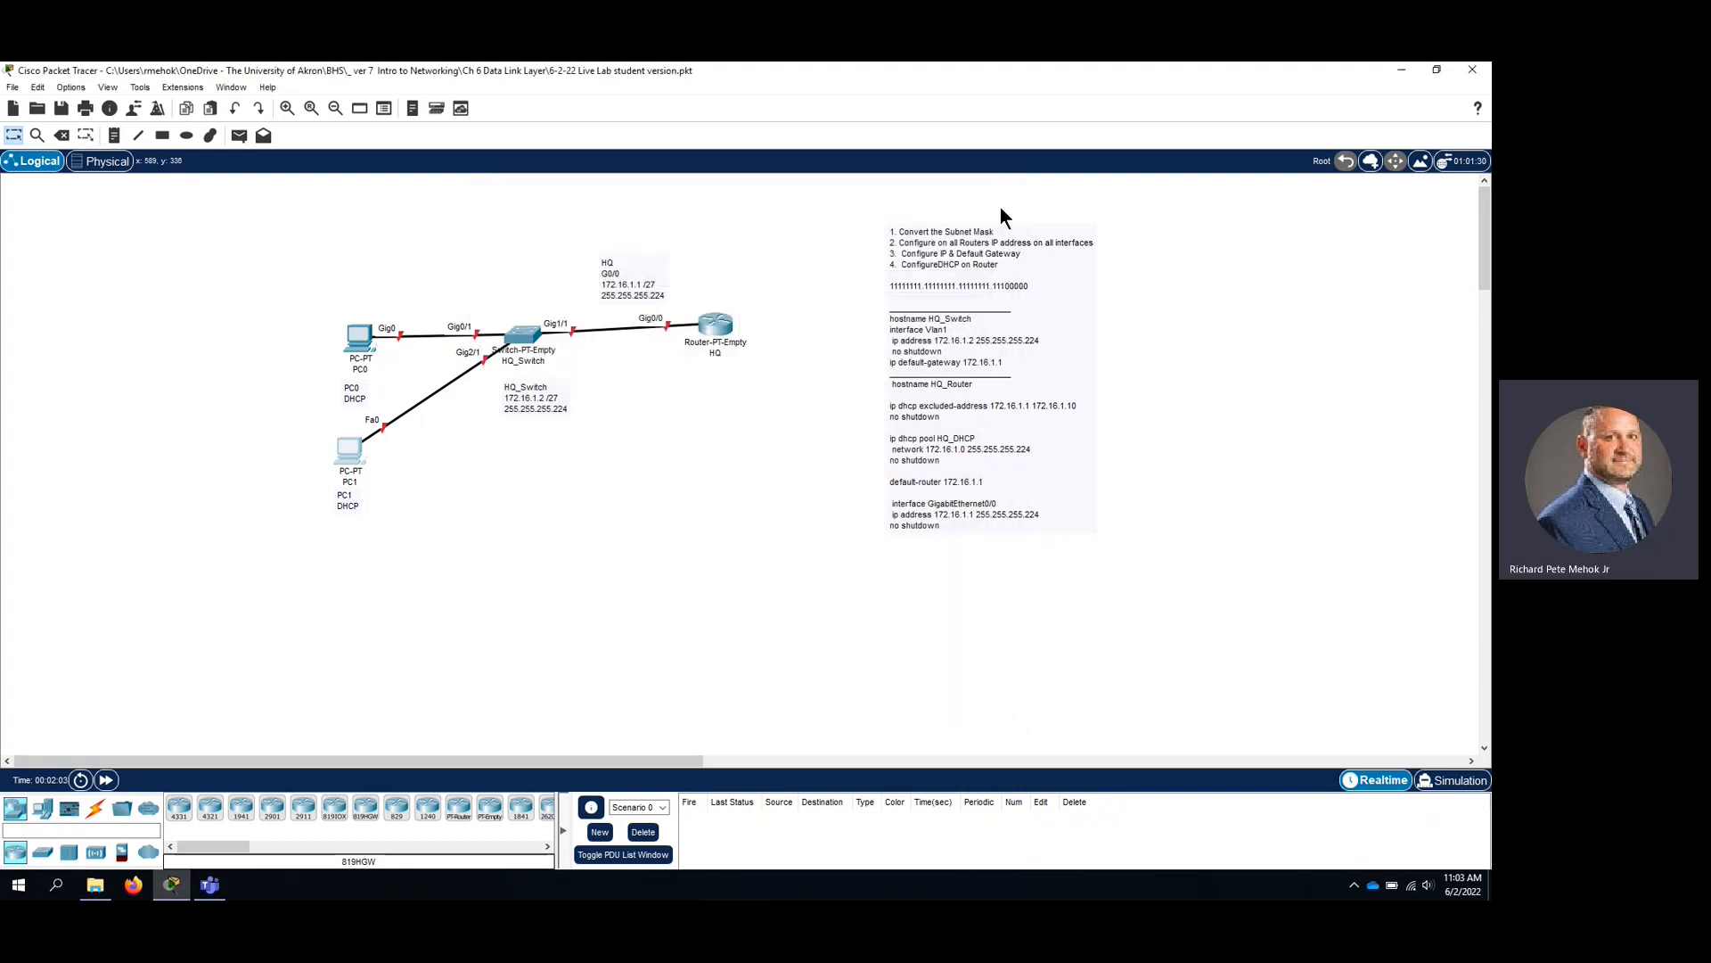
Copy the router commands from the instruction note, from hostname HQ_Router through the last no shutdown line.
left_click(713, 326)
left_click_drag(794, 207, 499, 231)
left_click(885, 327)
left_click(895, 331)
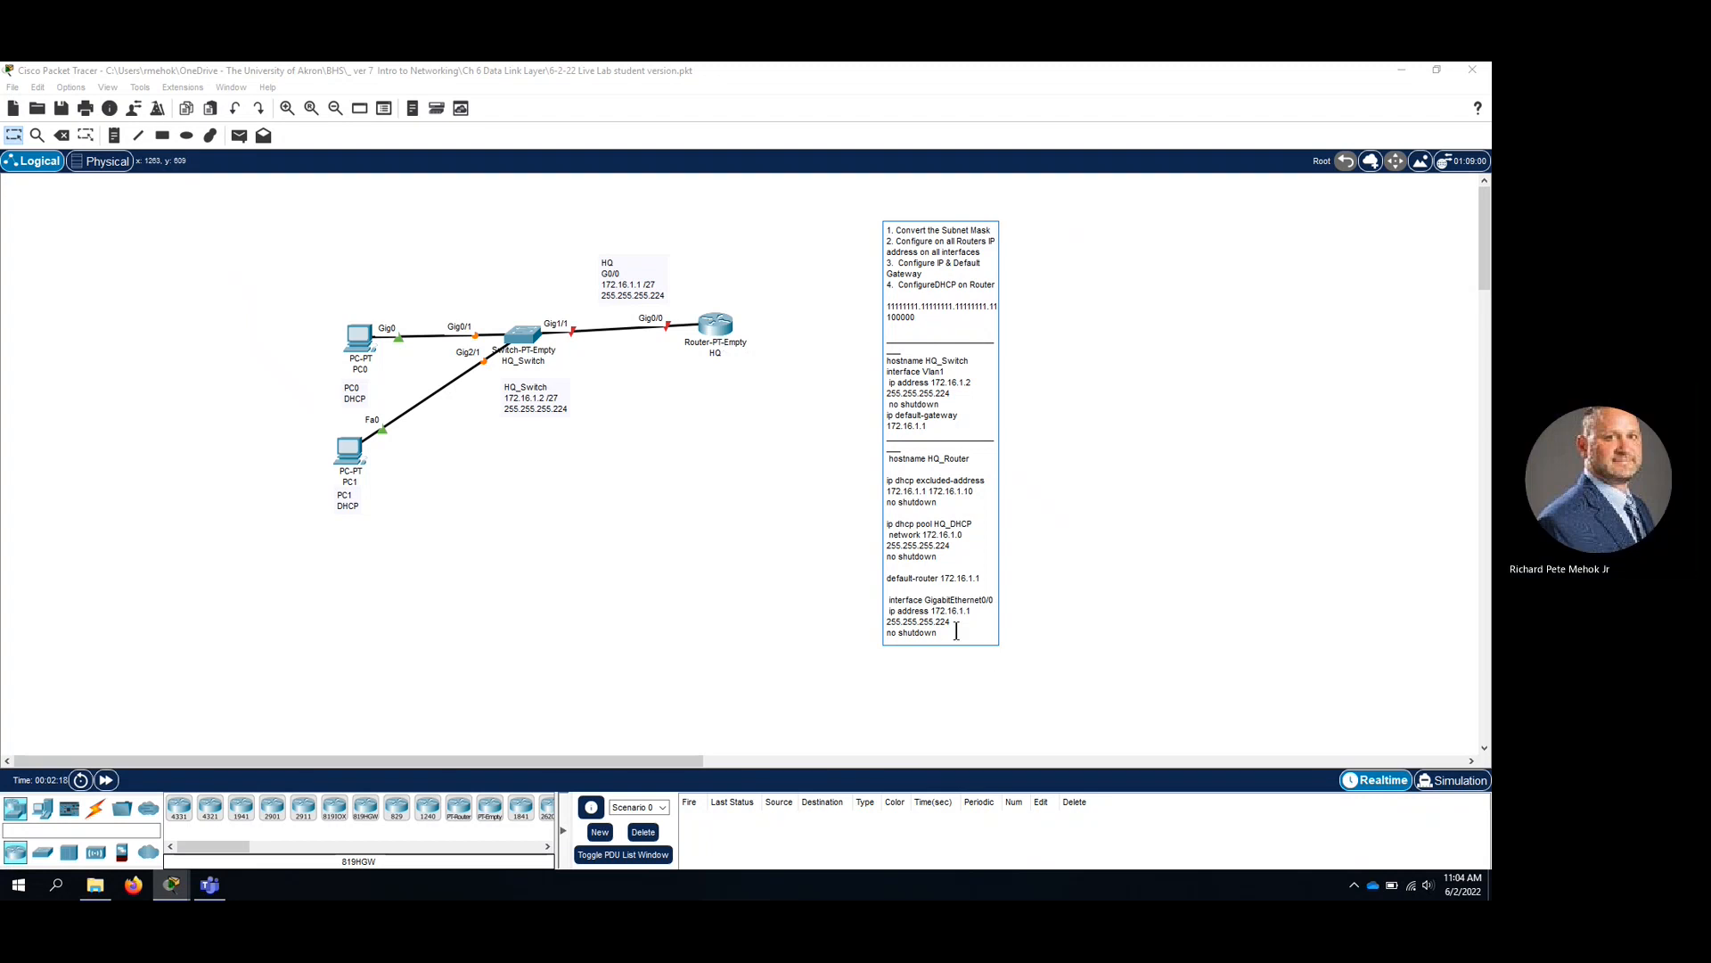
left_click_drag(933, 632, 886, 458)
key("ctrl+c")
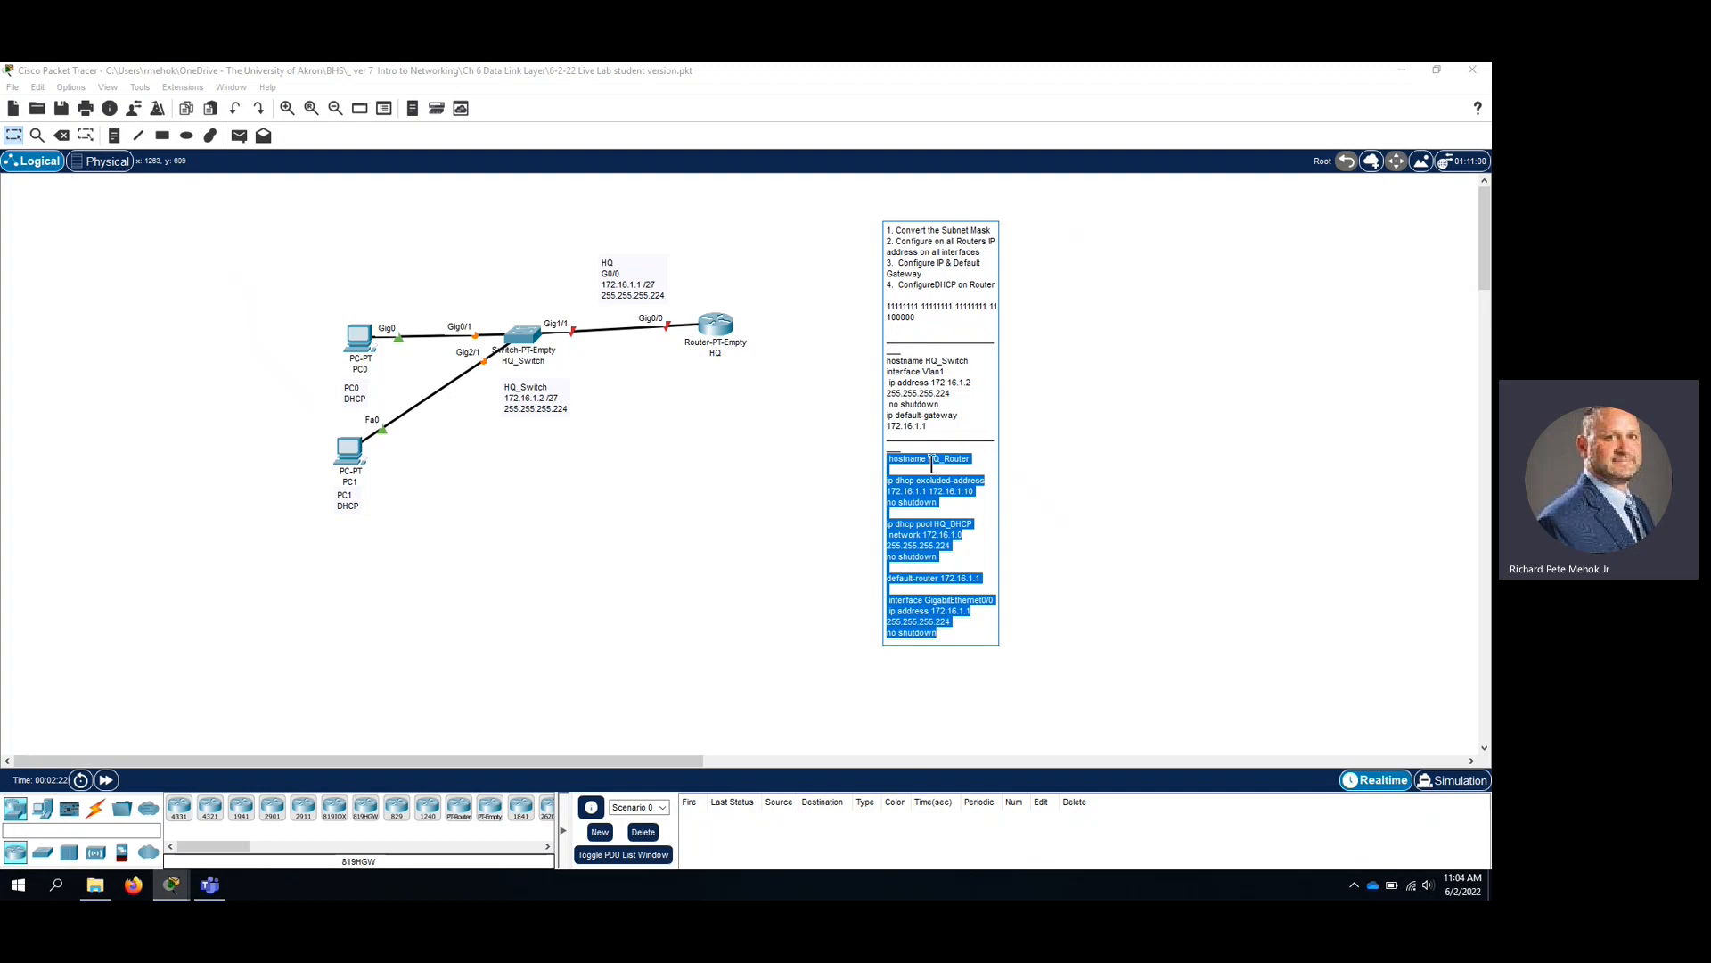
Bring up the HQ router's command line and answer no to the initial configuration dialog.
left_click(700, 405)
left_click(717, 328)
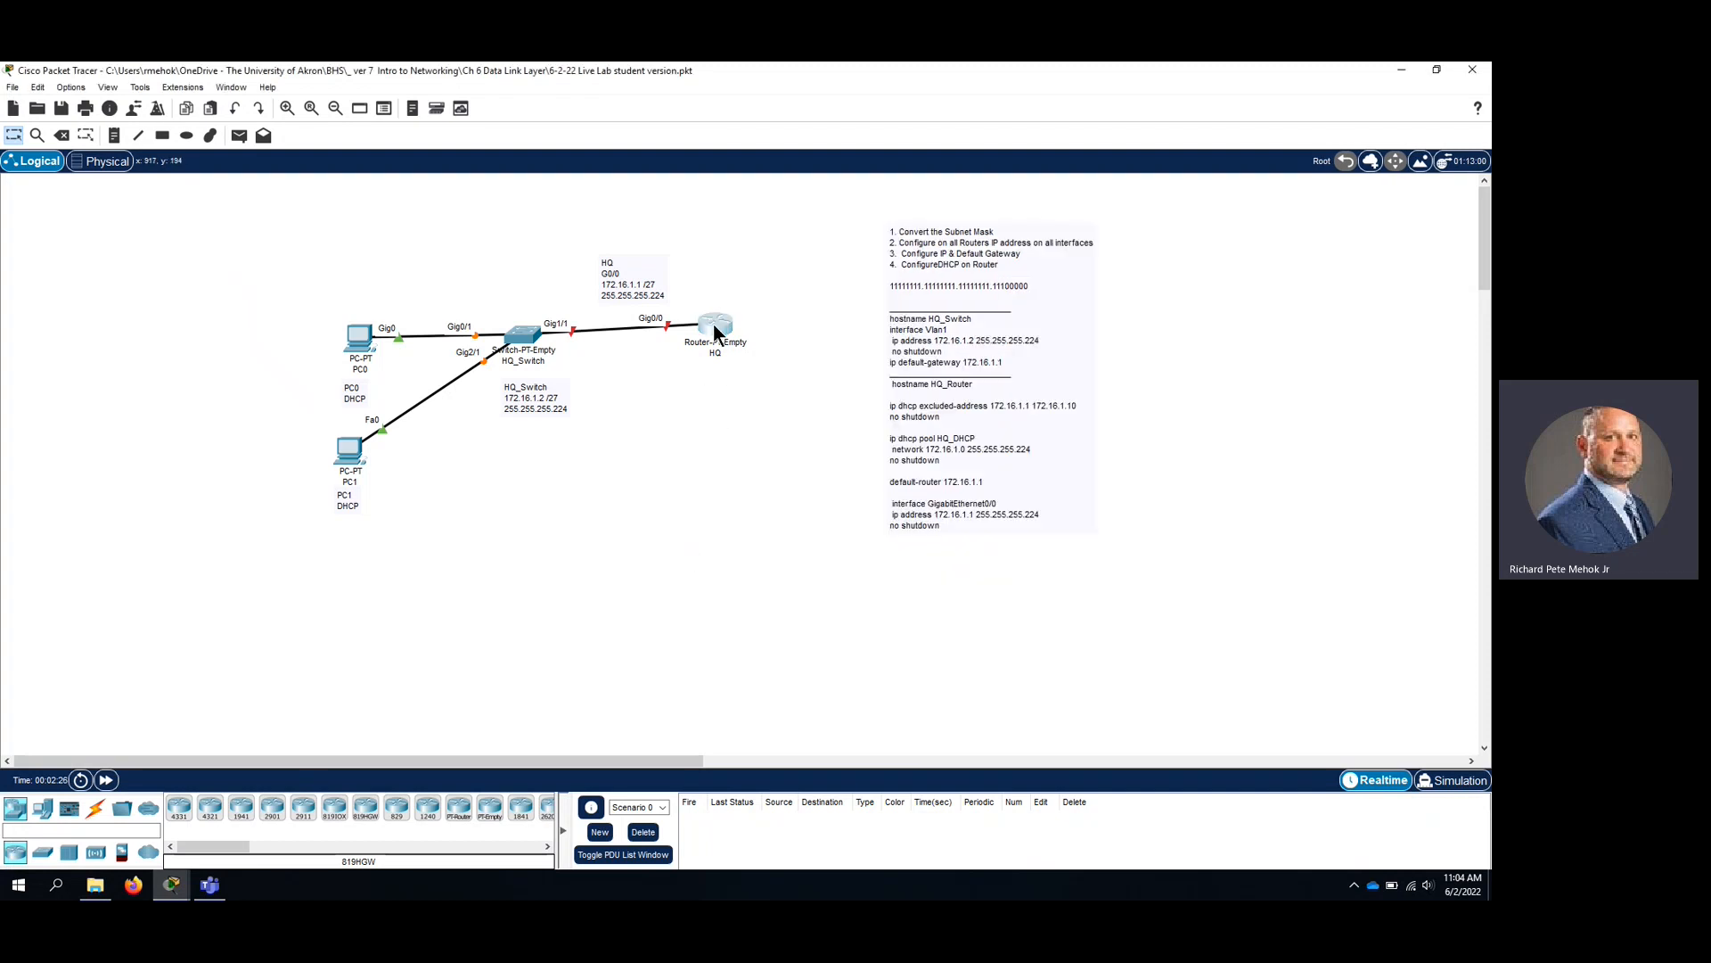
left_click(294, 243)
left_click_drag(481, 313, 354, 323)
type("no")
key("Return")
key("Return")
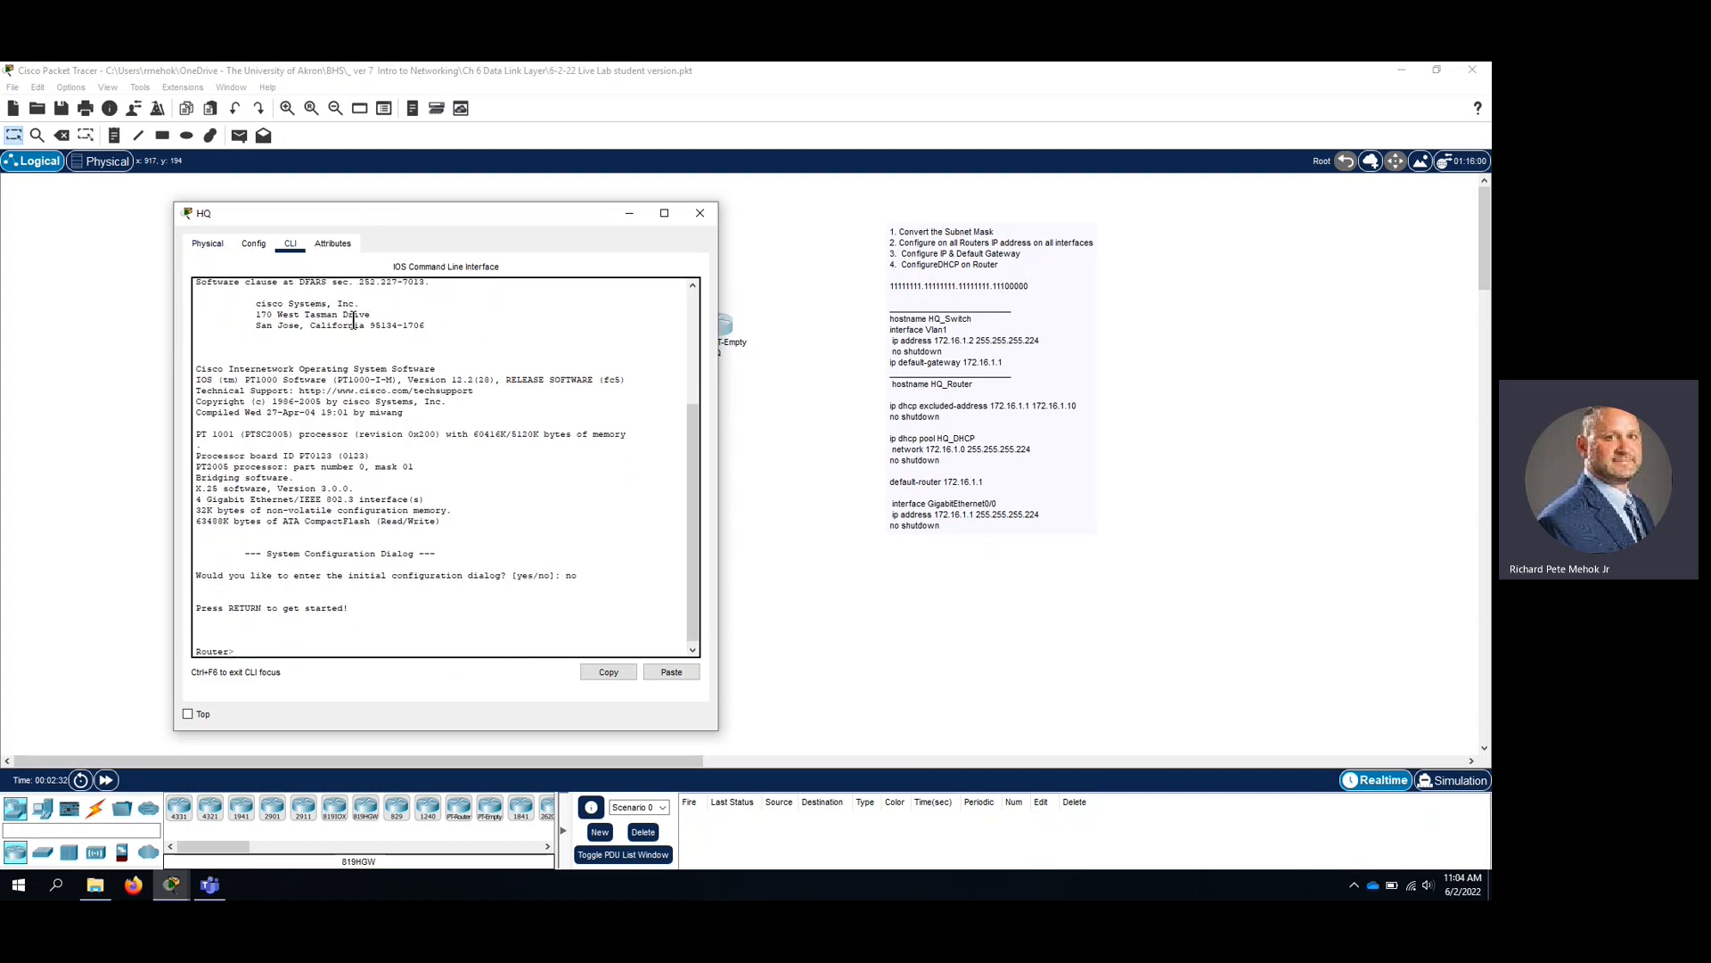
Enter privileged mode and global configuration mode on the HQ router with en and config t.
type("en")
key("Return")
type("co")
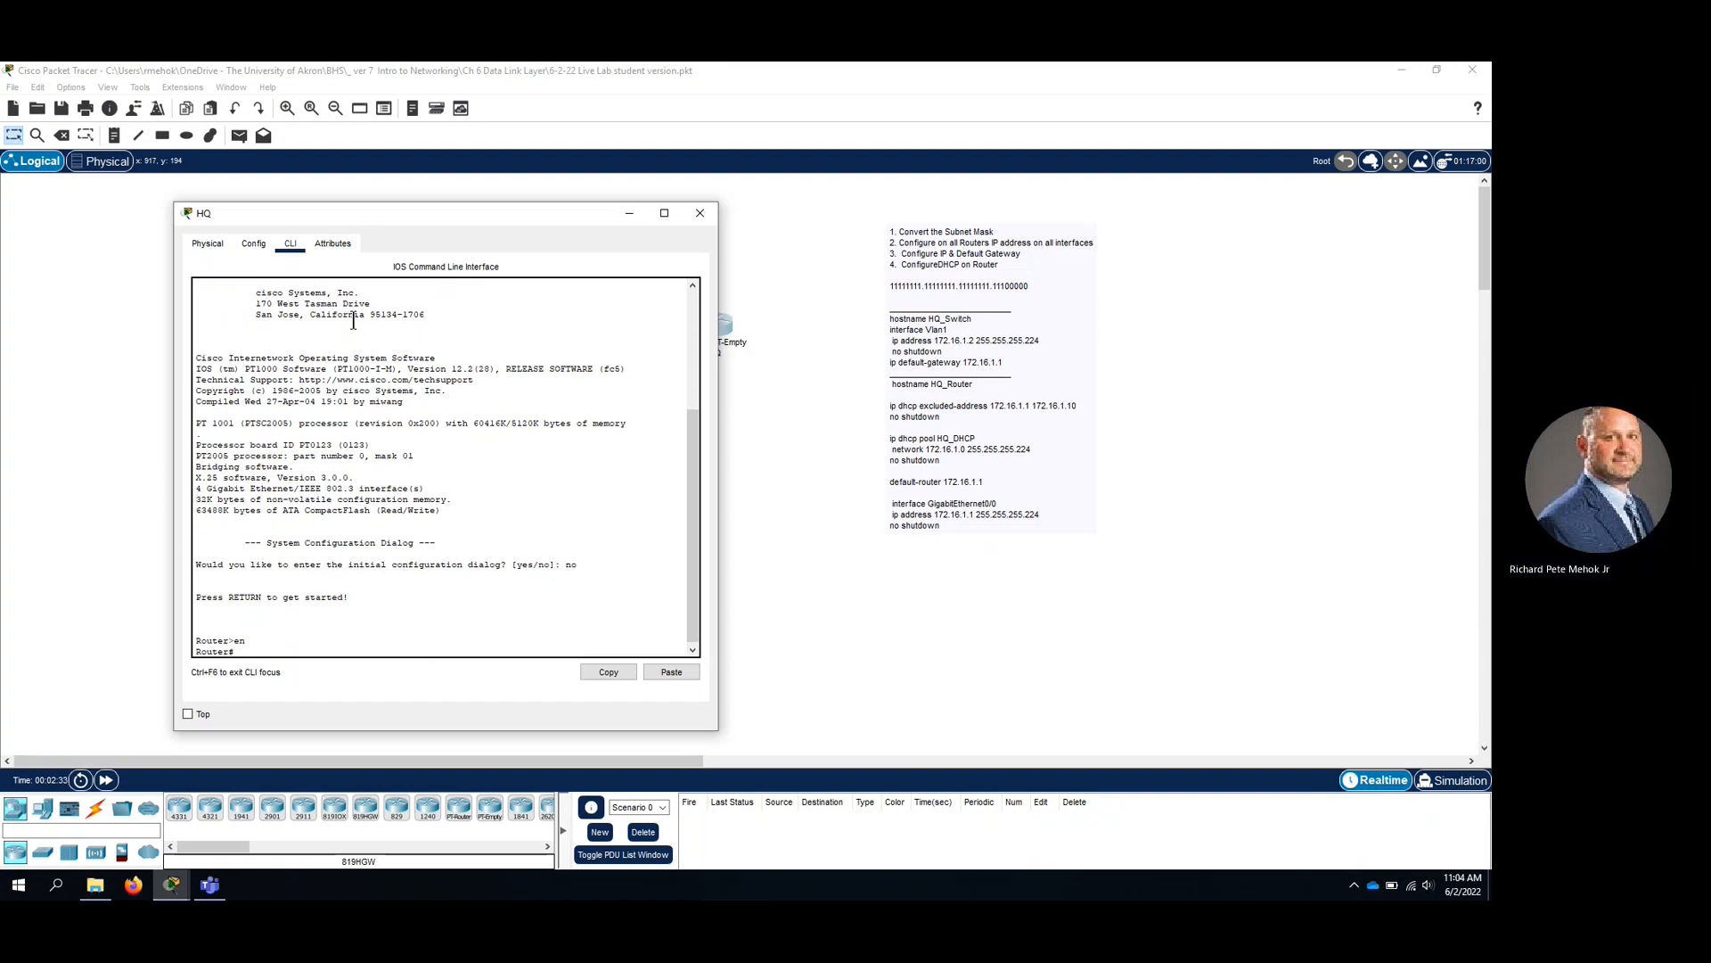
type("nfi")
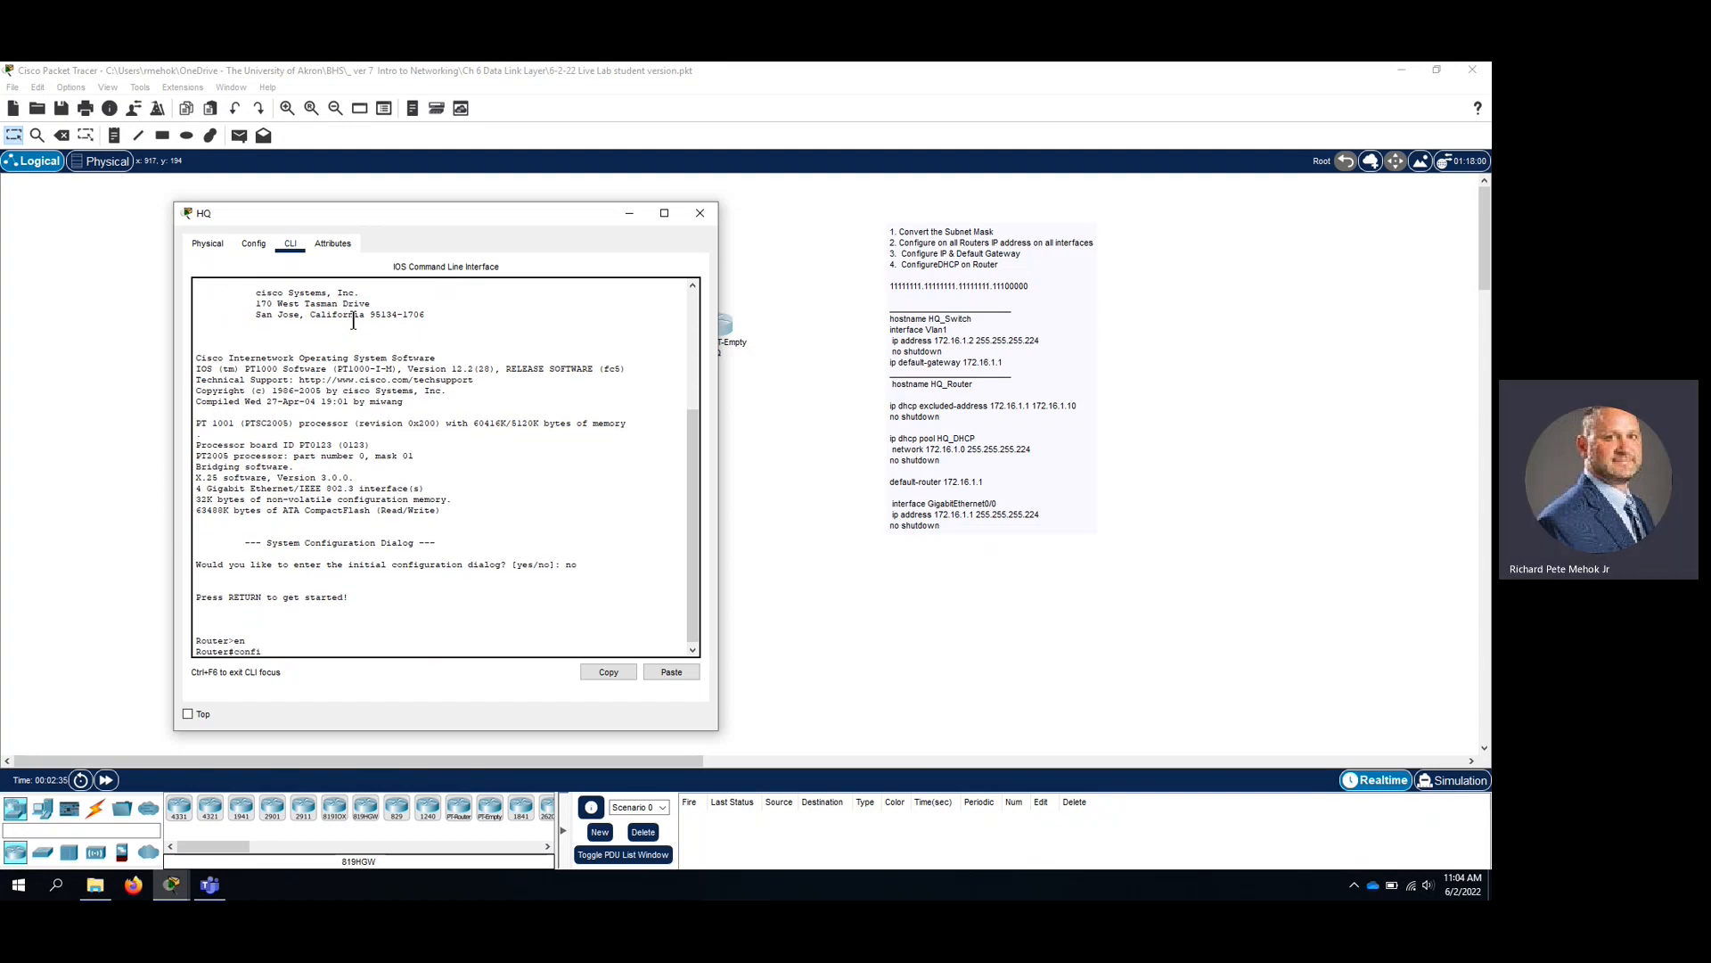
type("g t")
key("Return")
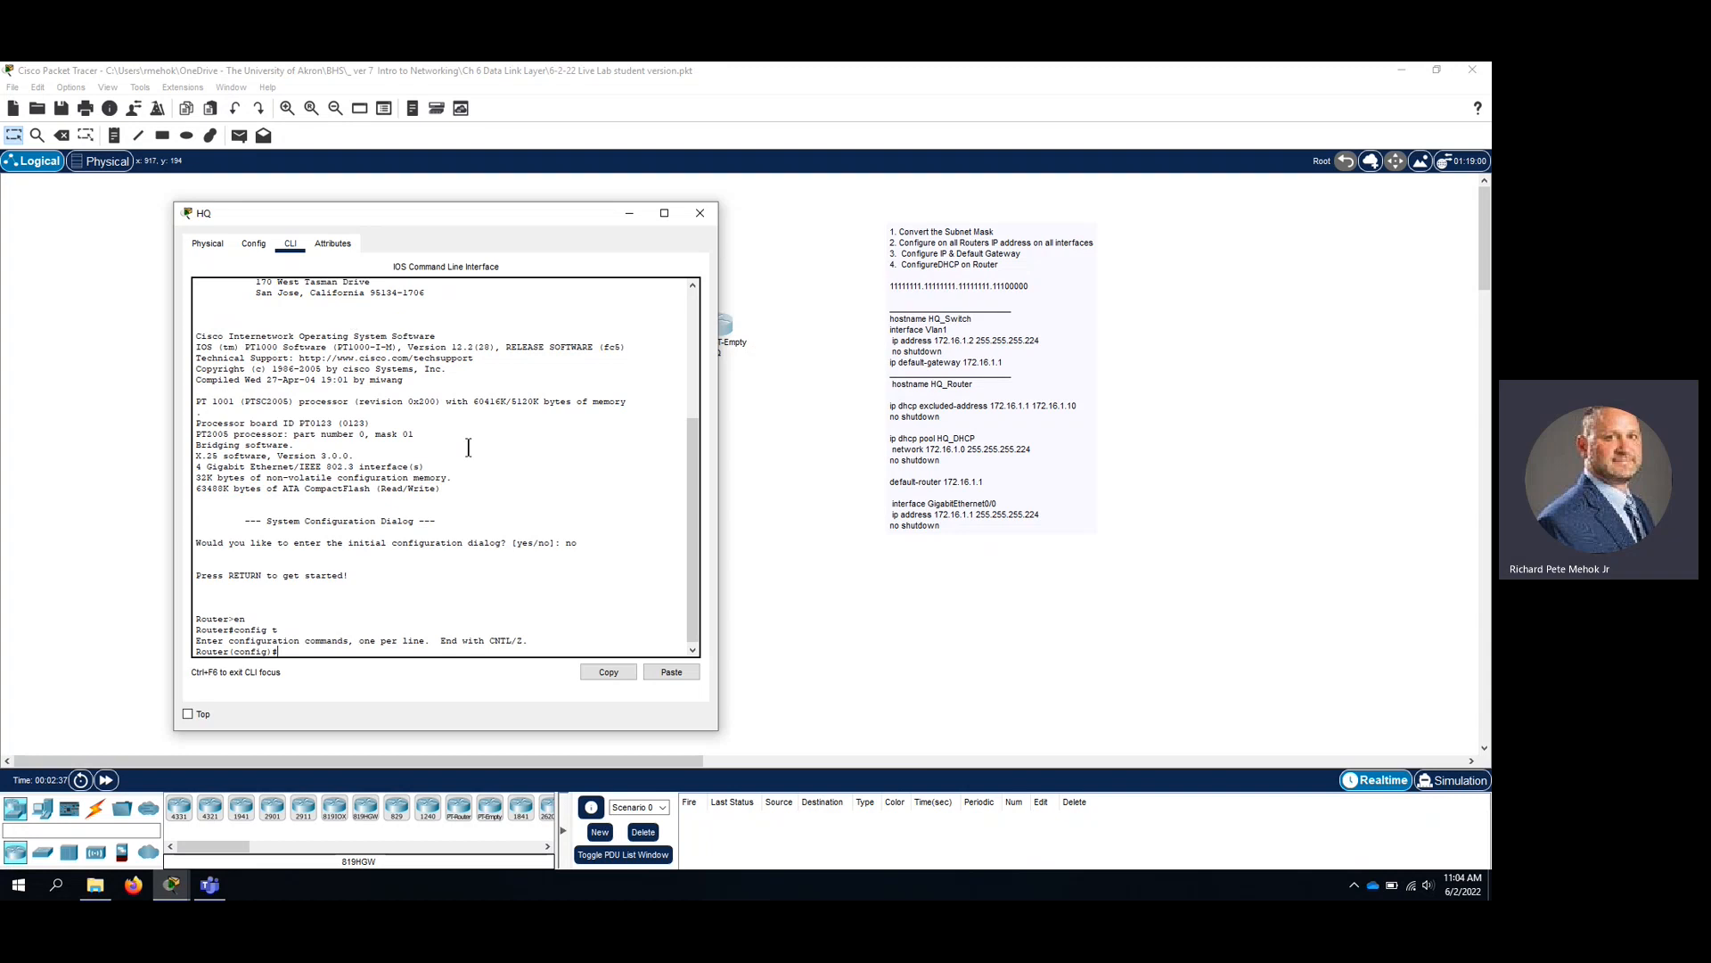
Paste and run the copied commands to set hostname HQ_Router, DHCP pool HQ_DHCP, and GigabitEthernet0/0 address 172.16.1.1 255.255.255.224.
left_click(688, 674)
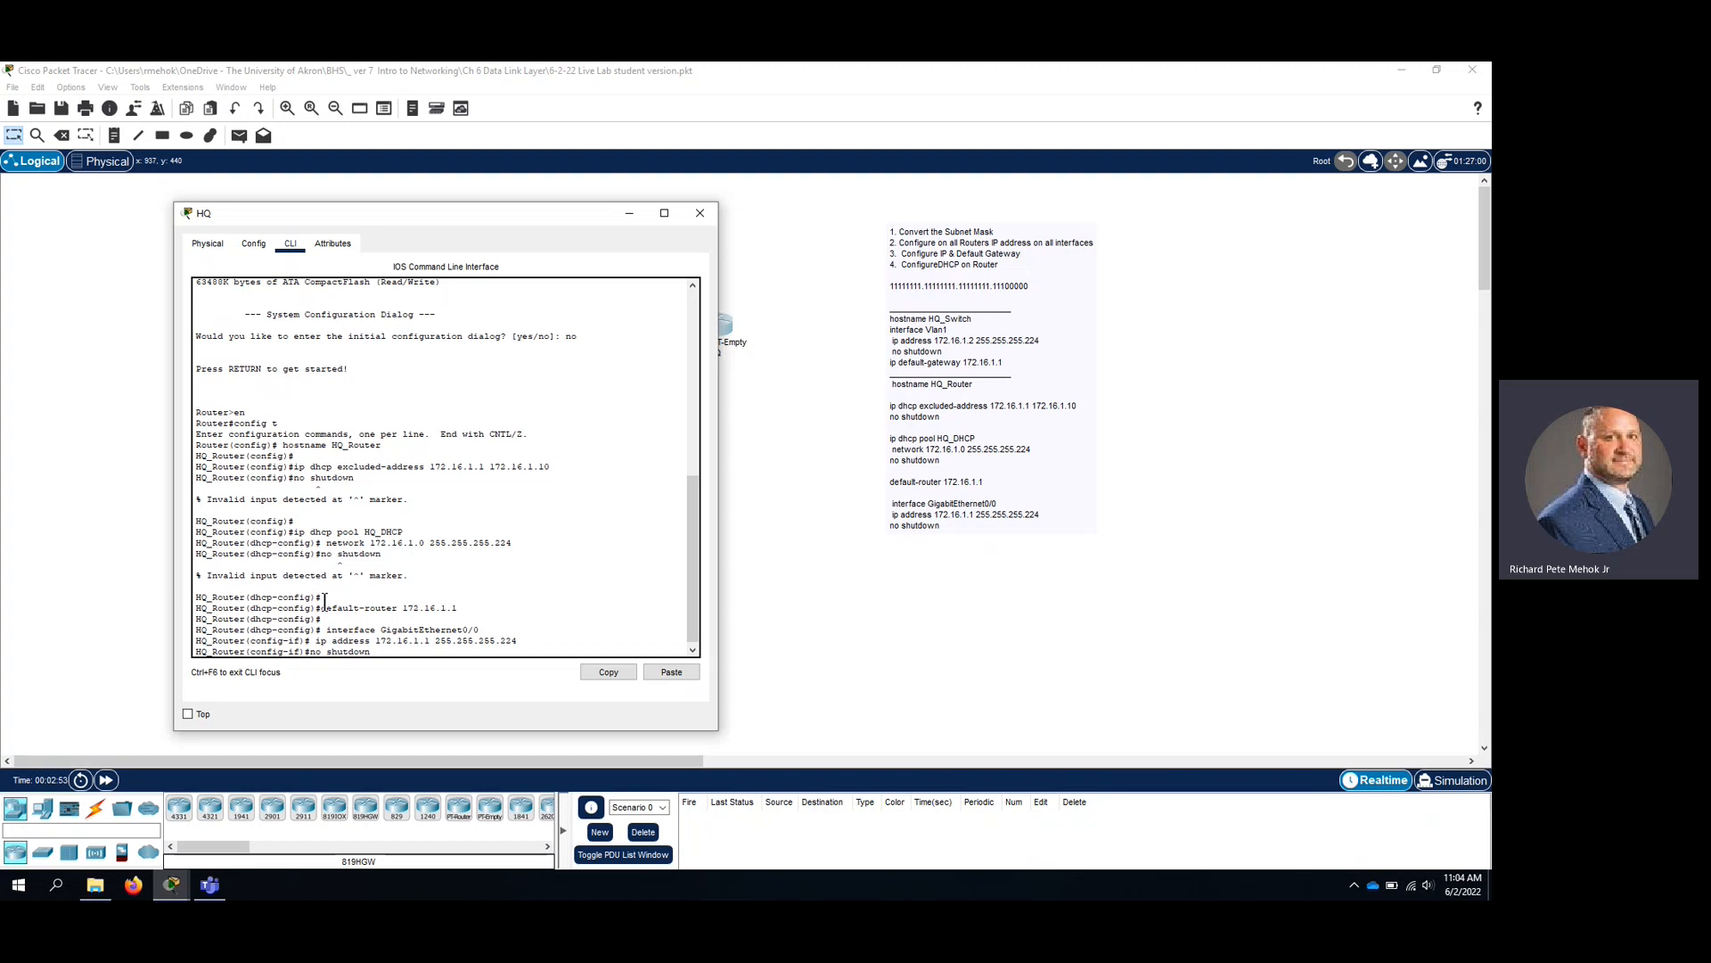
left_click_drag(323, 609, 487, 626)
left_click(380, 615)
left_click(490, 626)
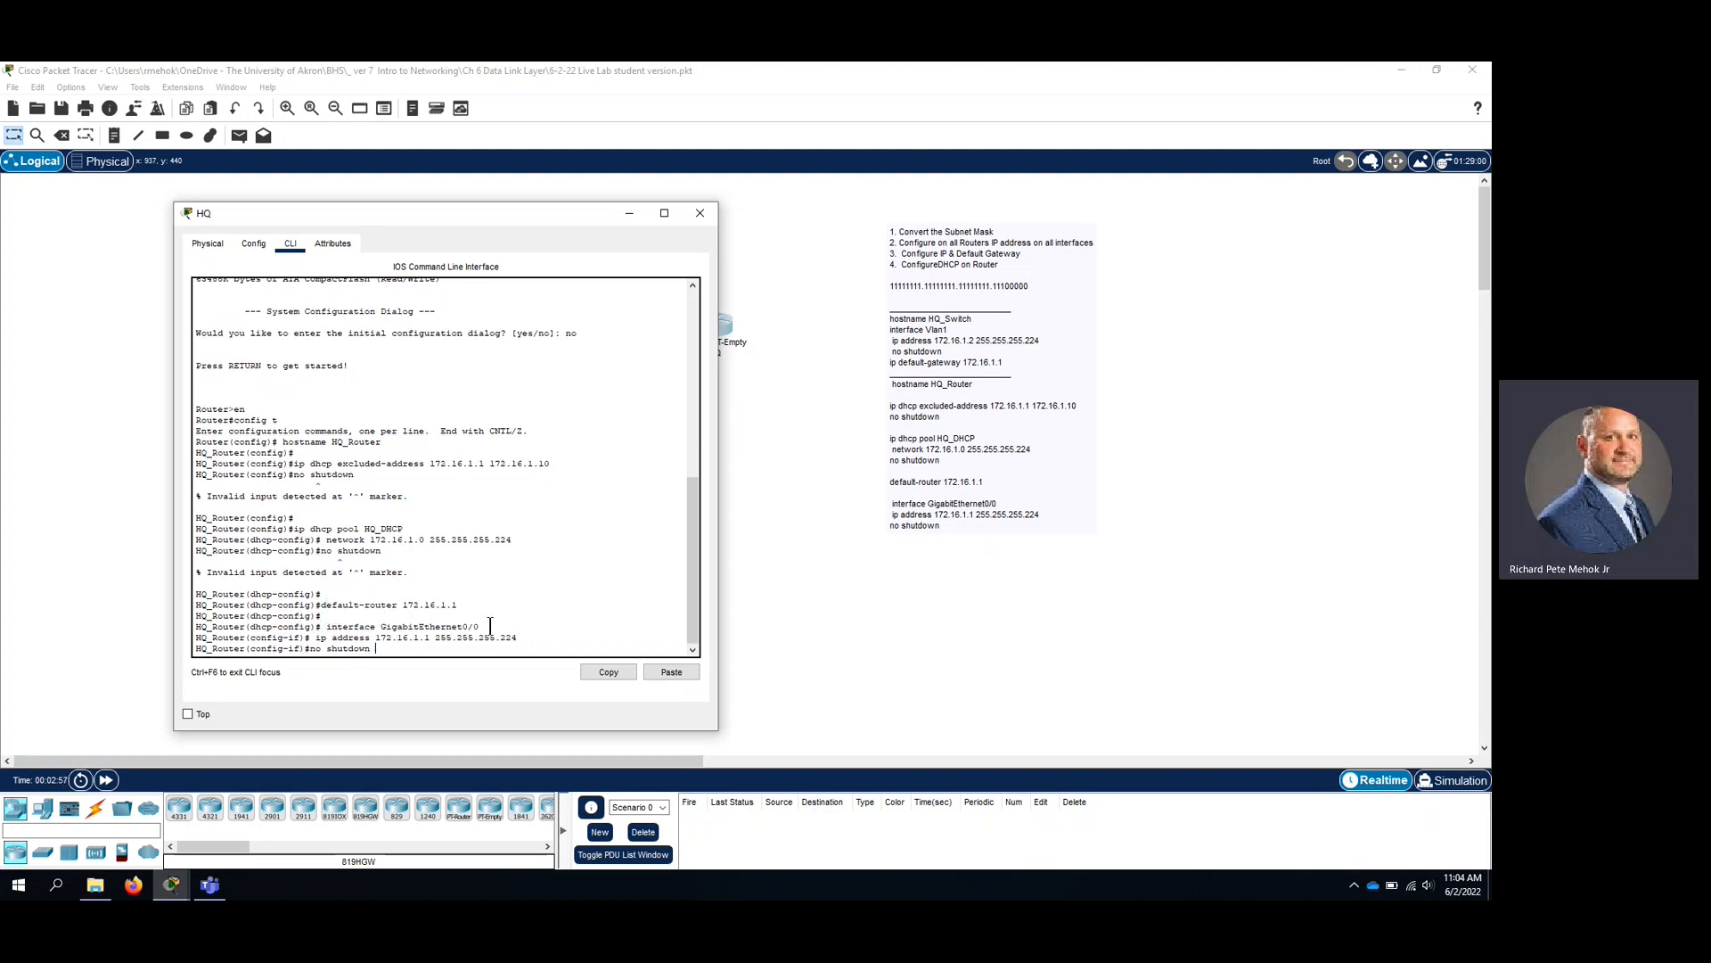
key("Return")
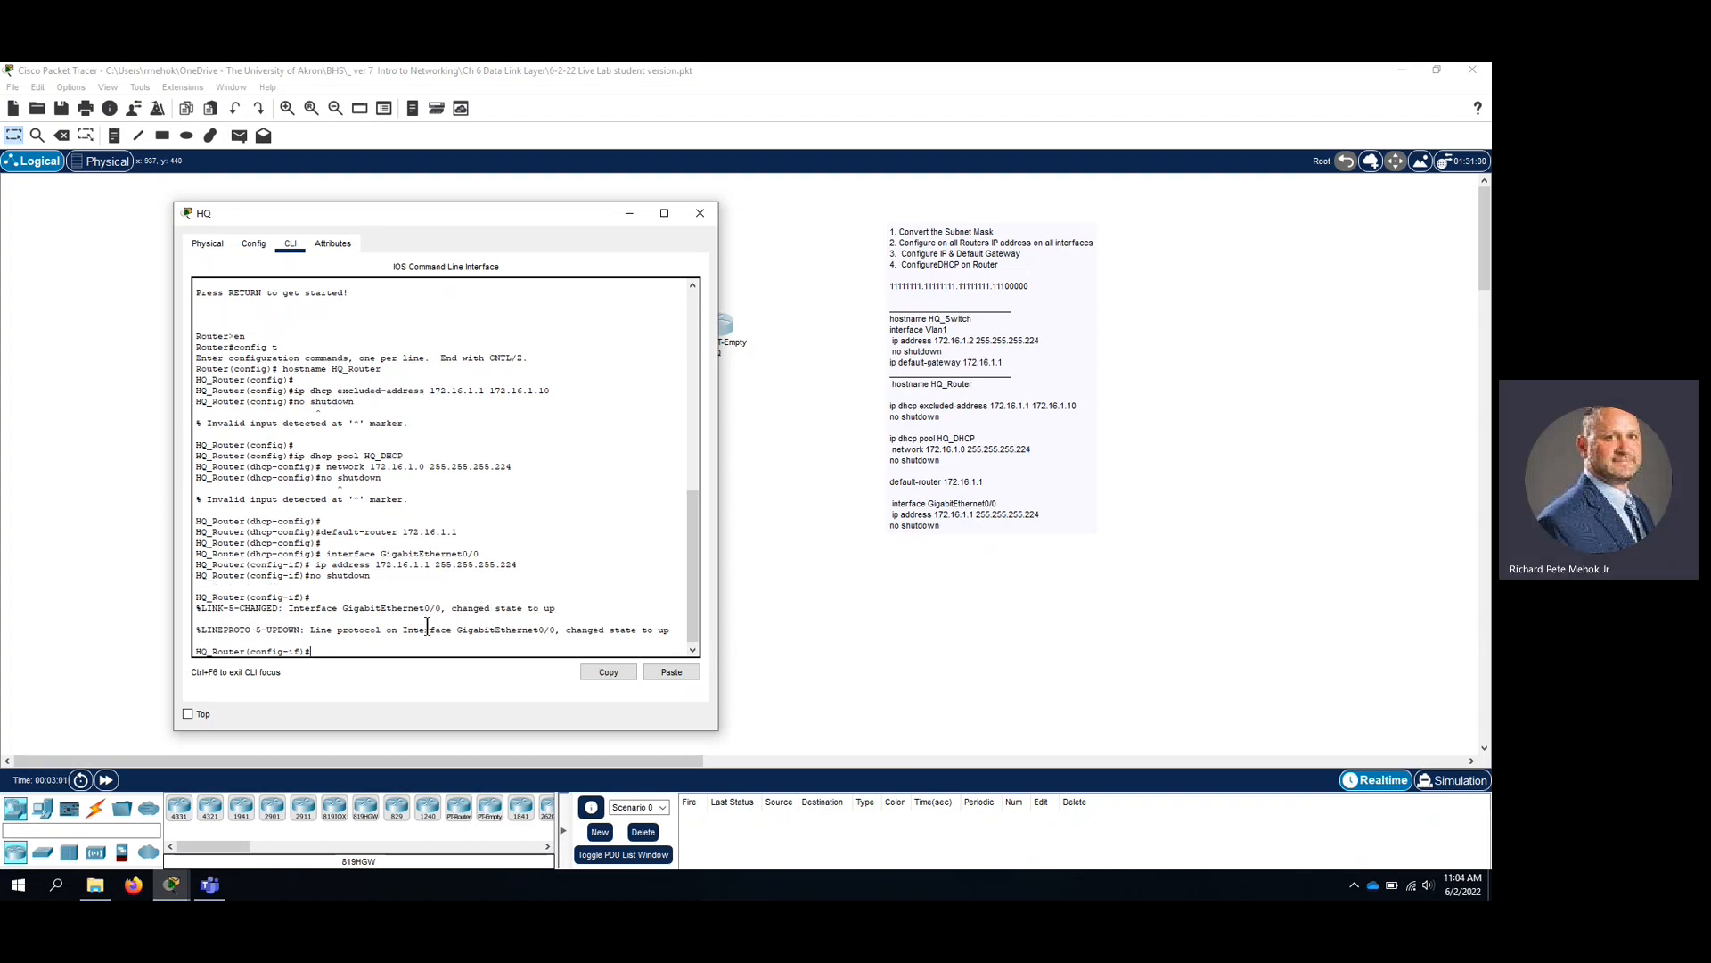
Show the router's running configuration with do sh run and page on to the interface section.
type("do sh ru")
key("Tab")
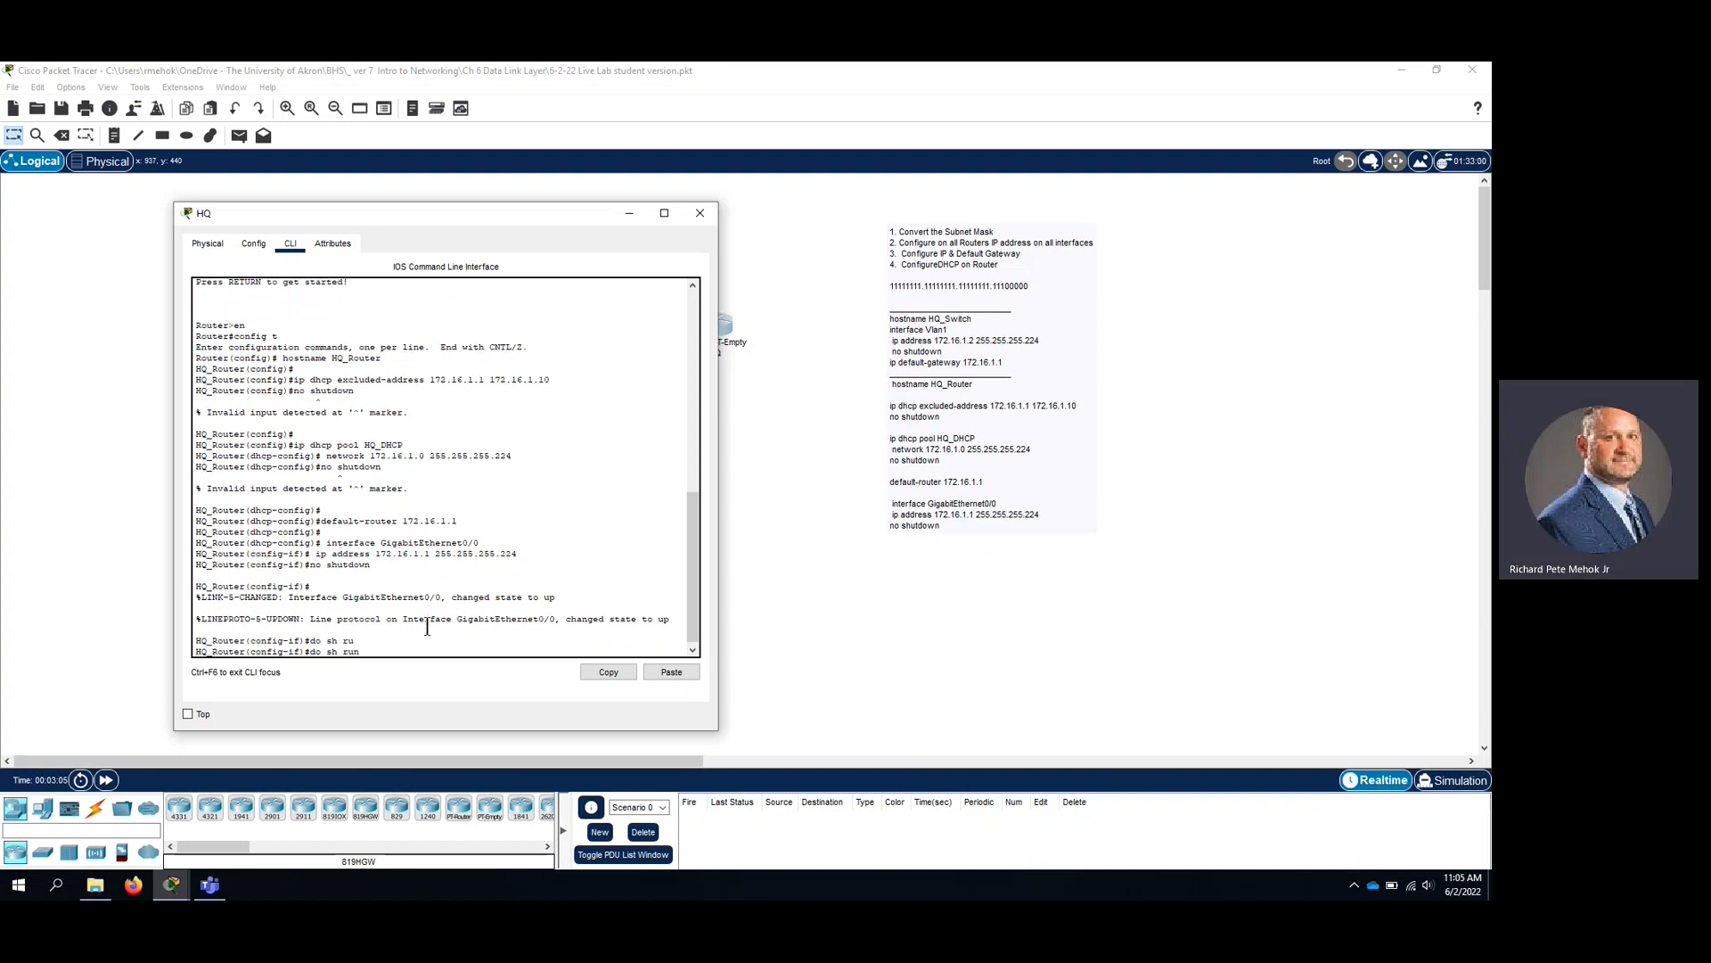
key("Tab")
key("Return")
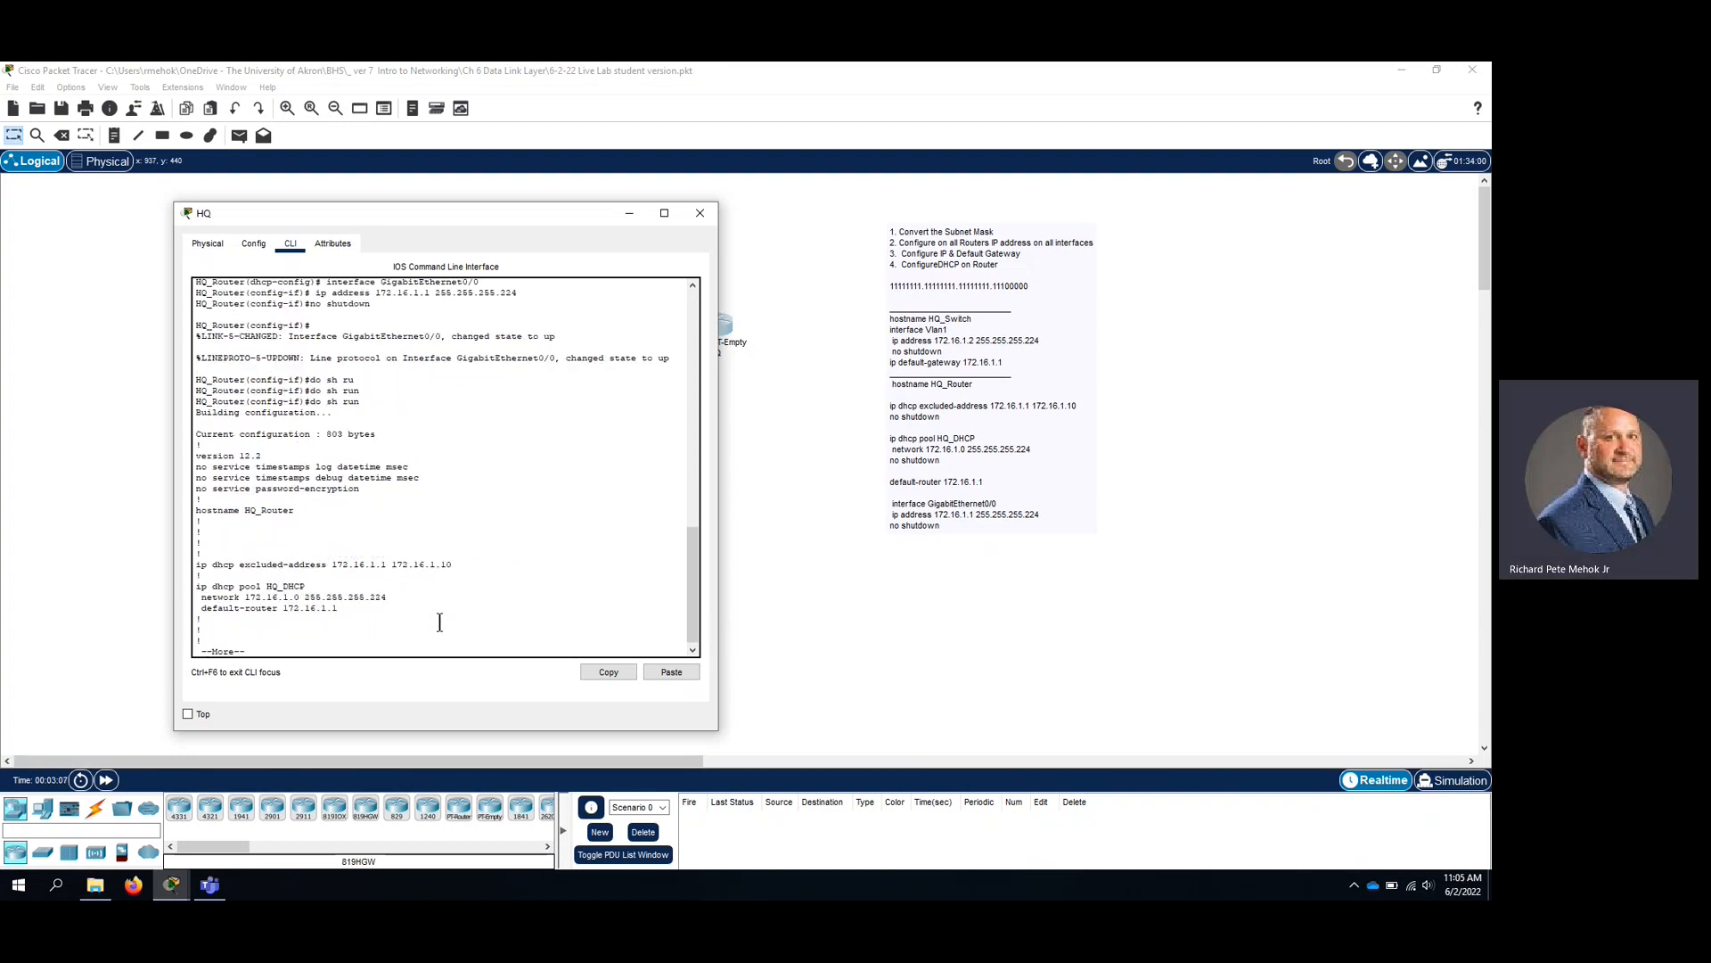
left_click_drag(537, 219, 1062, 148)
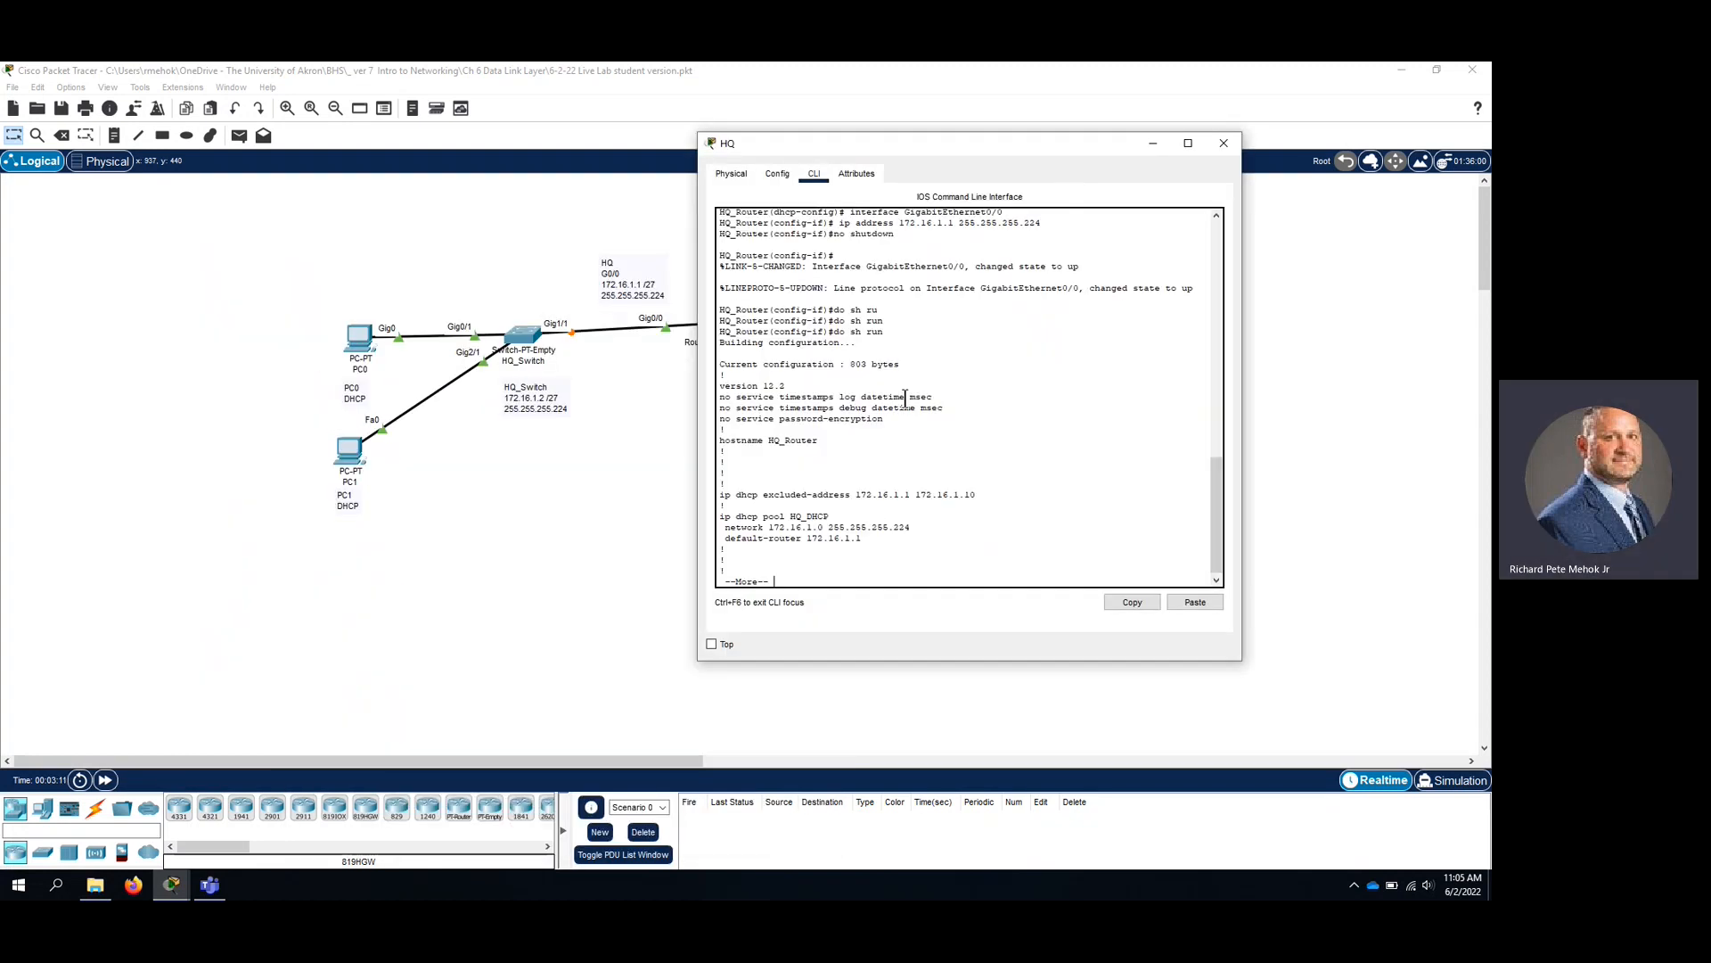
key("space")
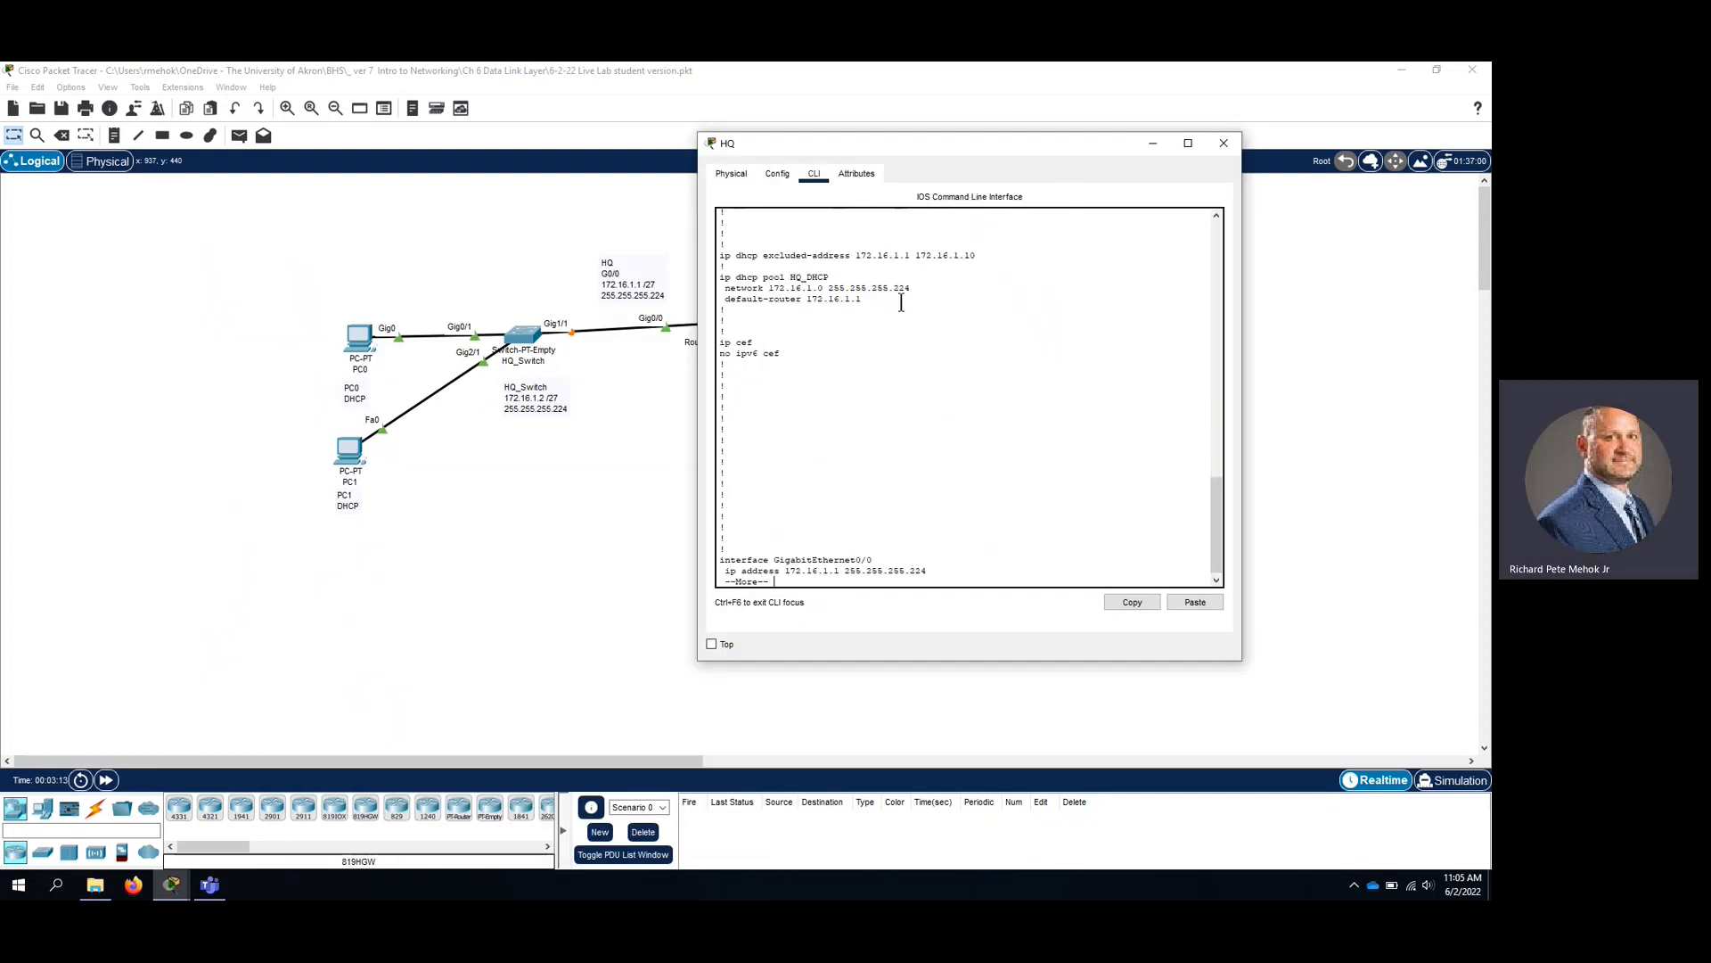
Examine the DHCP excluded addresses, pool network, default router and GigabitEthernet0/0 address in the running configuration, then minimize the router window.
left_click_drag(861, 307, 918, 258)
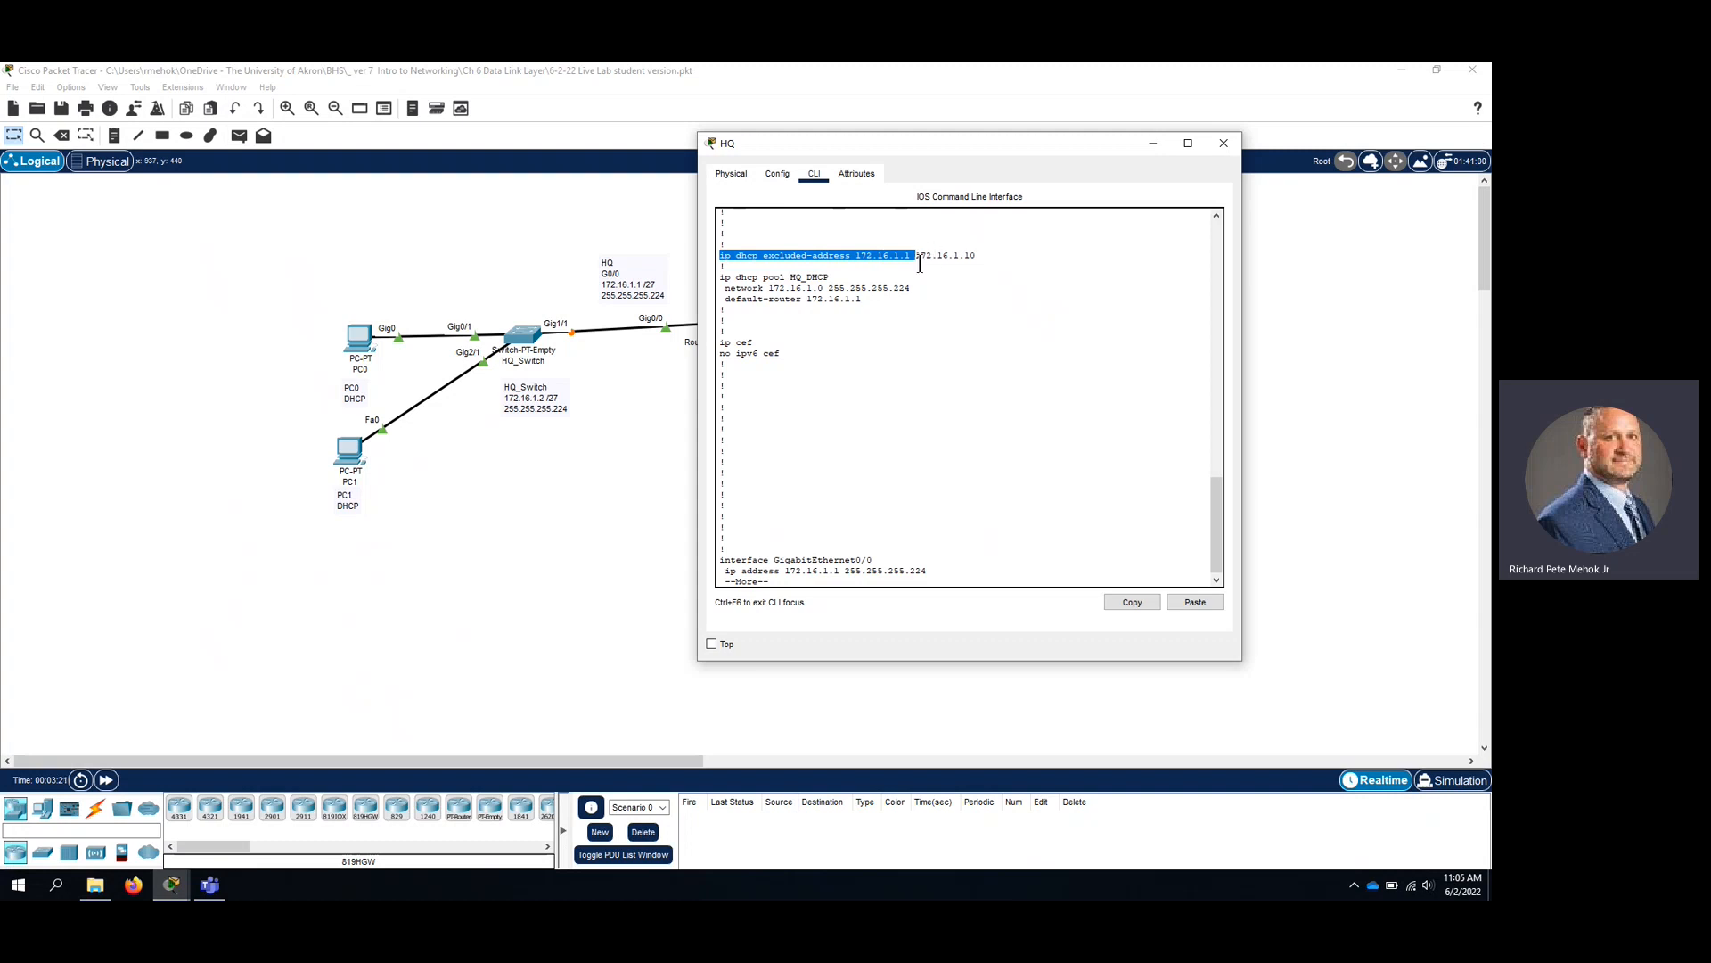
left_click_drag(975, 259, 717, 255)
left_click(737, 266)
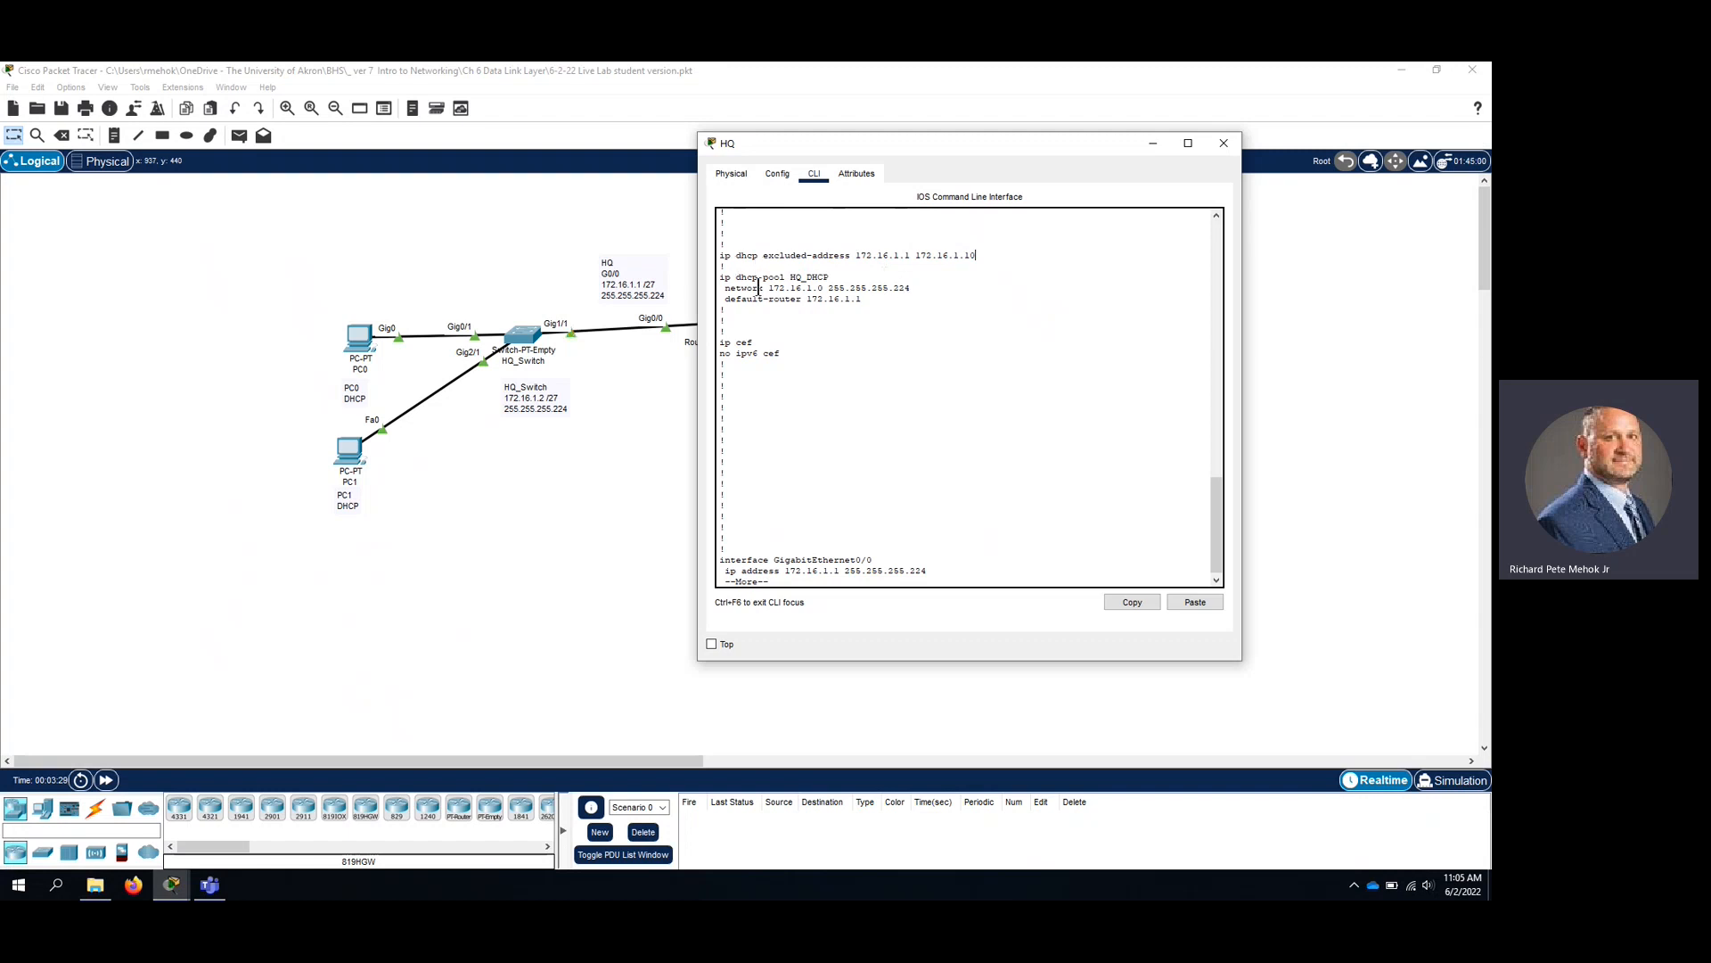
left_click_drag(720, 285, 912, 287)
left_click_drag(807, 299, 860, 308)
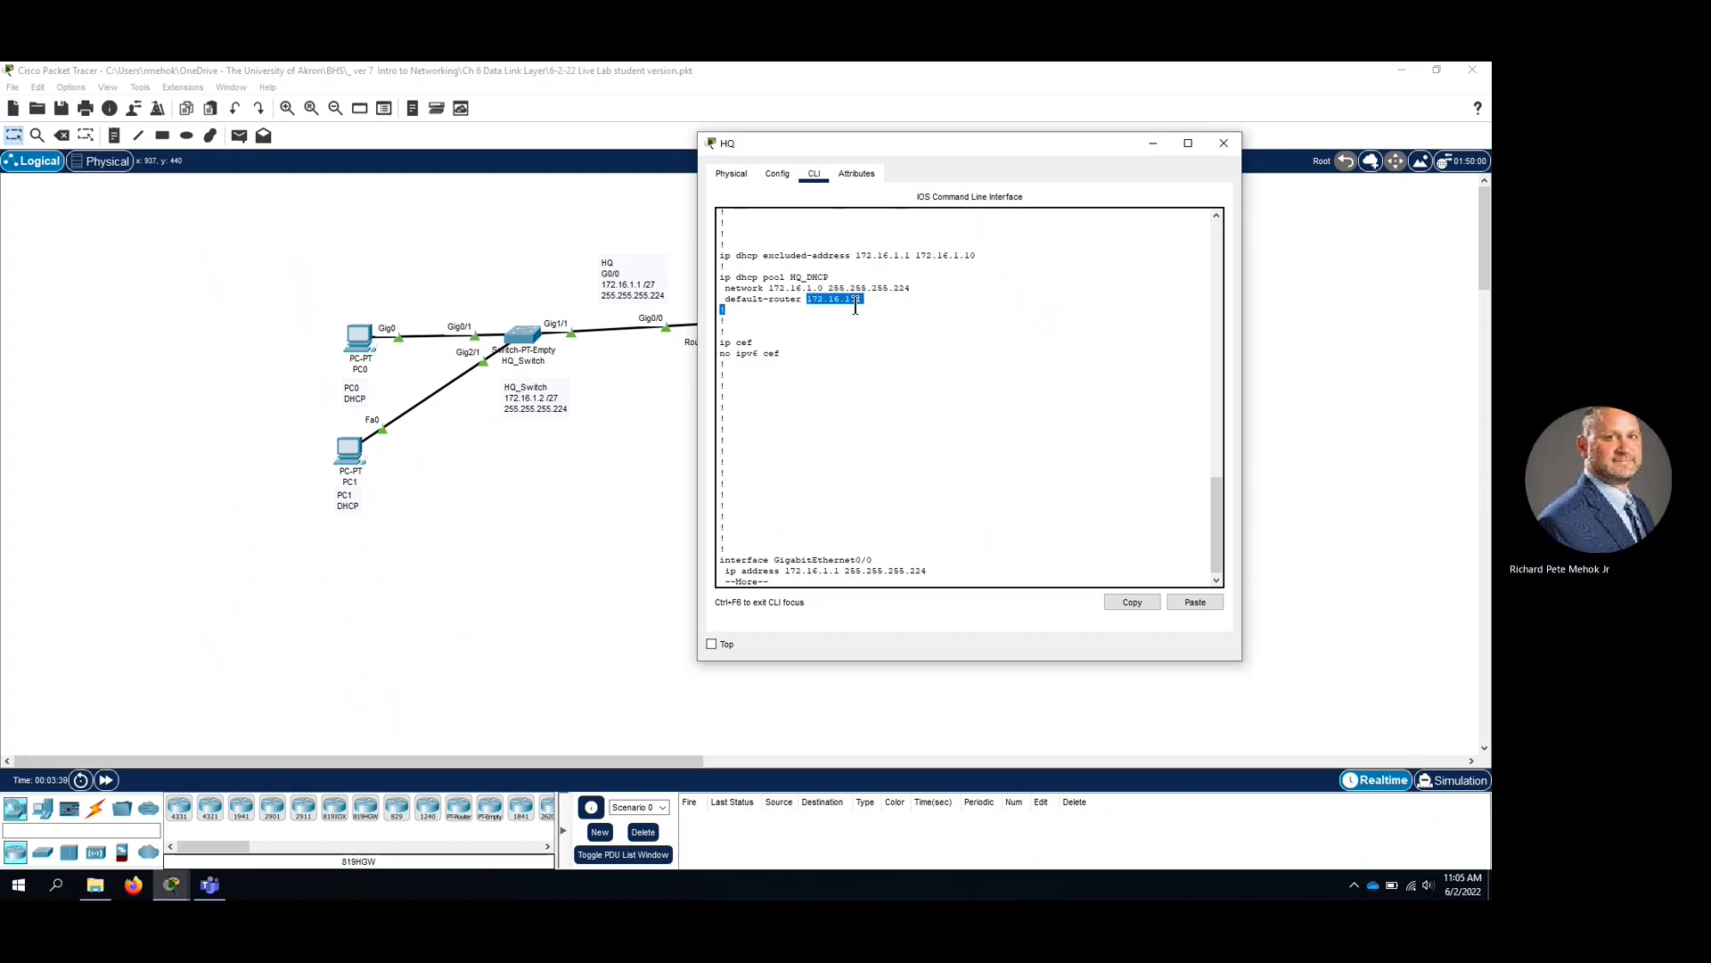
left_click(854, 573)
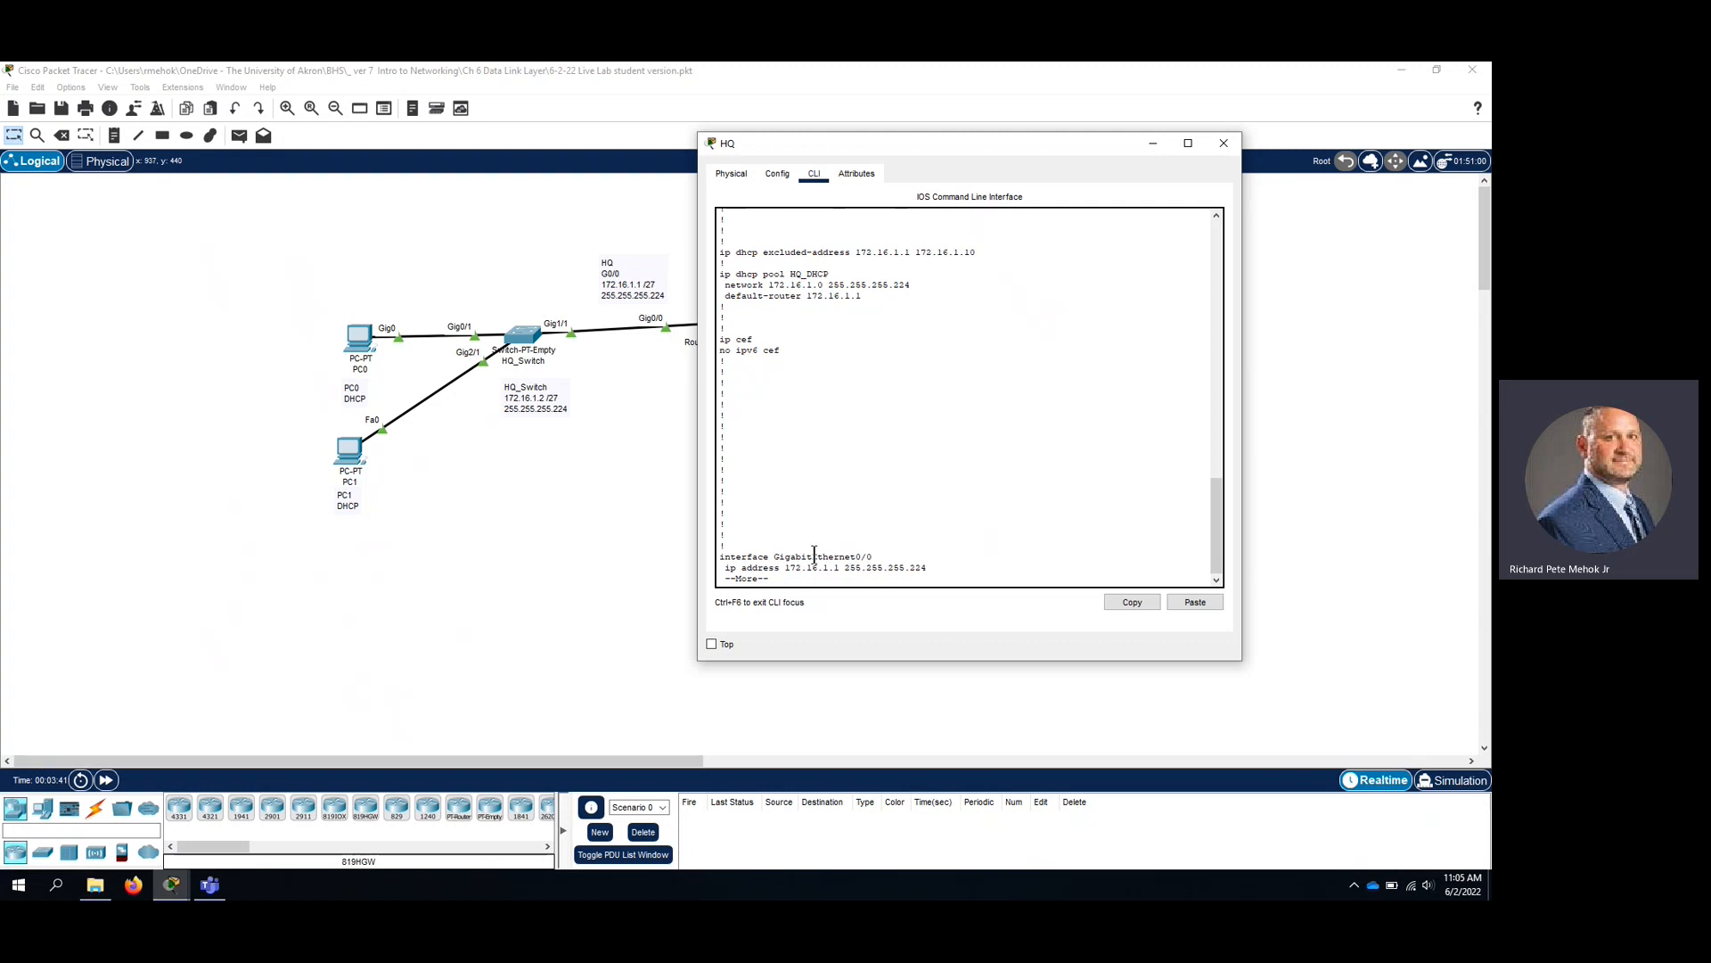
left_click_drag(775, 559, 885, 576)
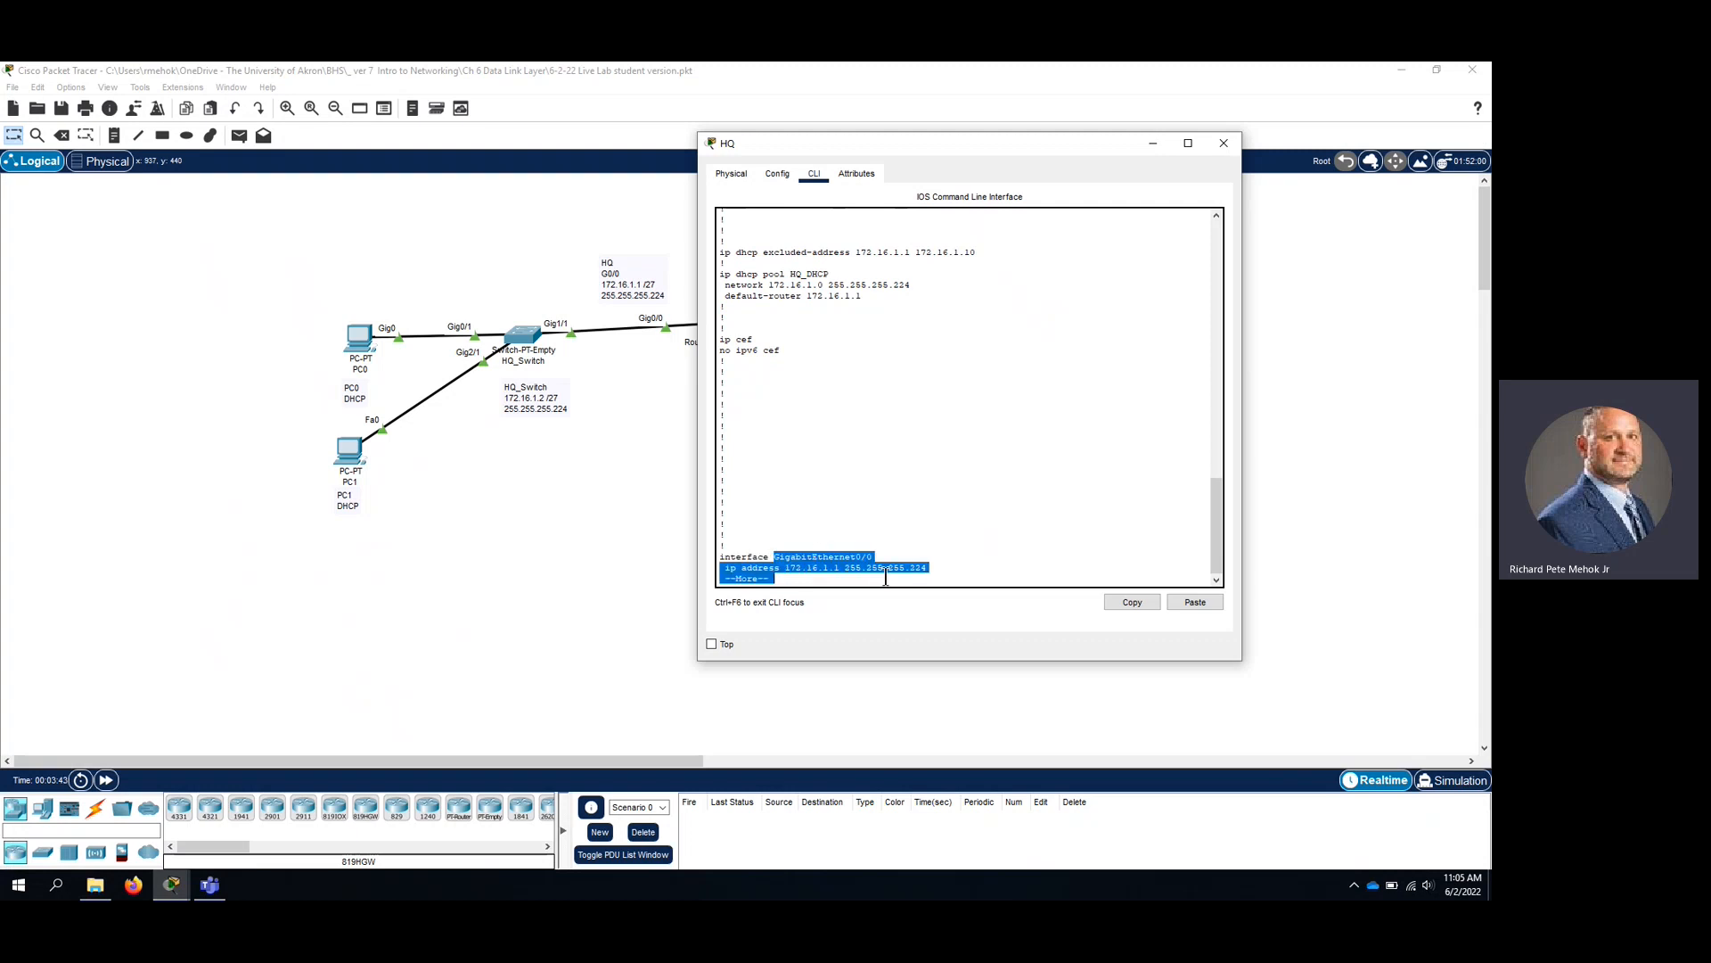
key("Return")
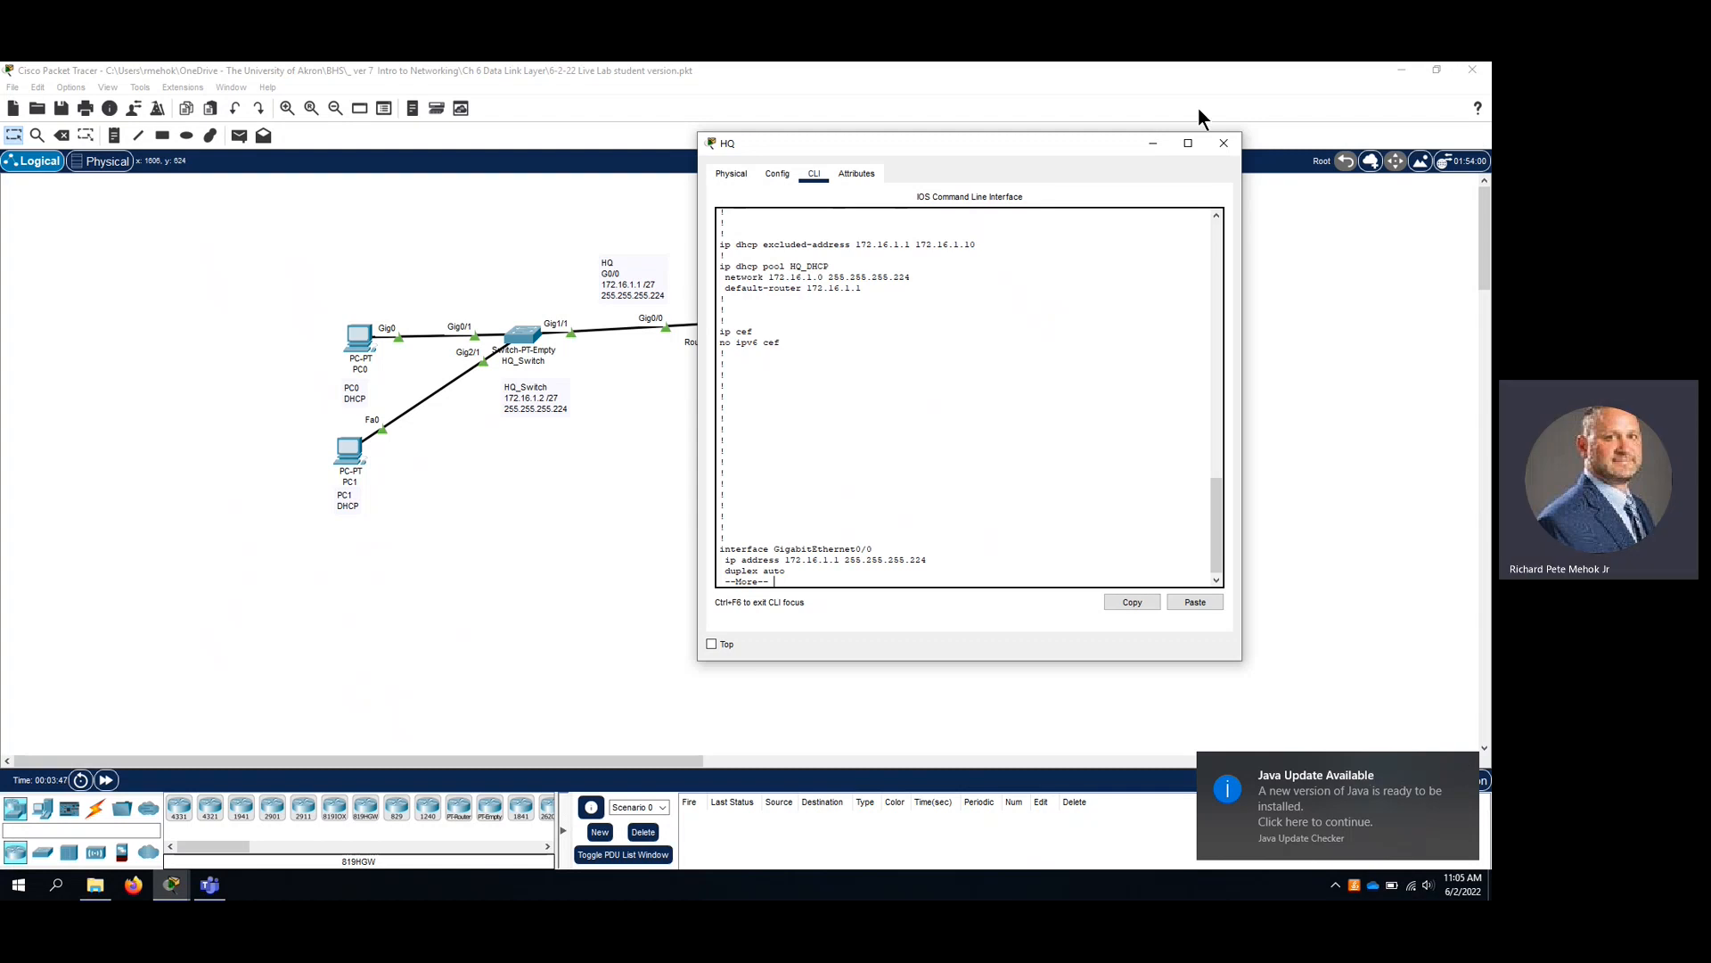
left_click(1153, 143)
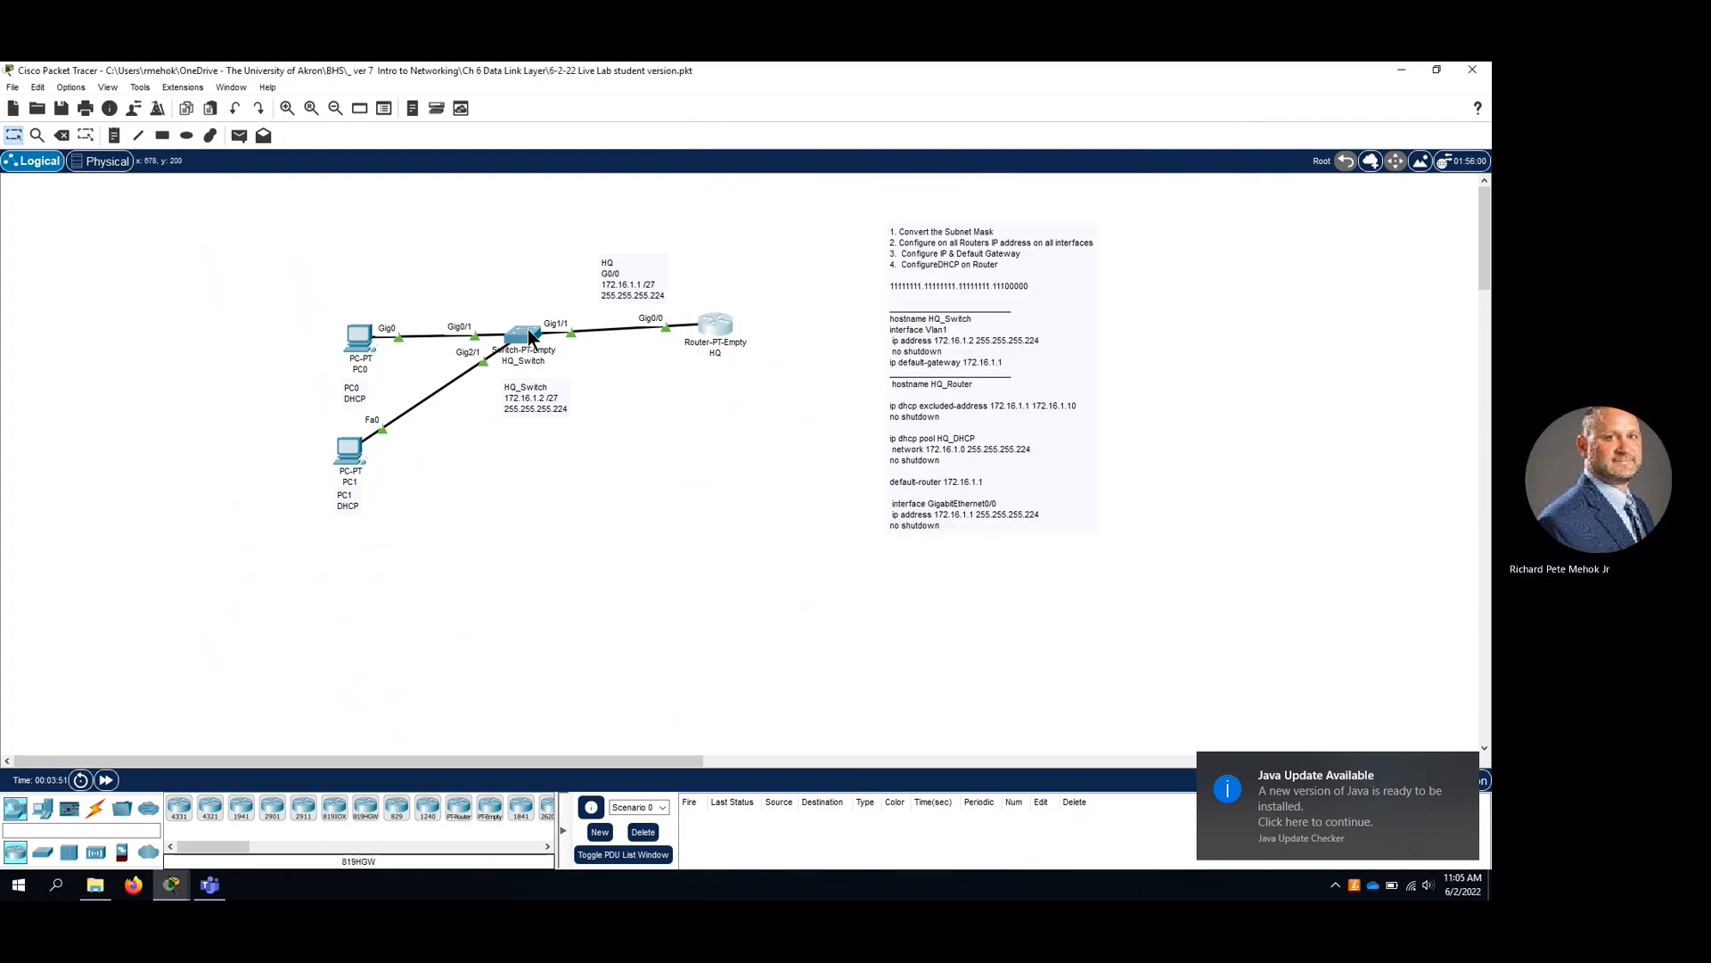
Ready HQ_Switch's command line and copy the switch commands from the note, from hostname HQ_Switch through ip default-gateway 172.16.1.1.
left_click(527, 329)
left_click(590, 231)
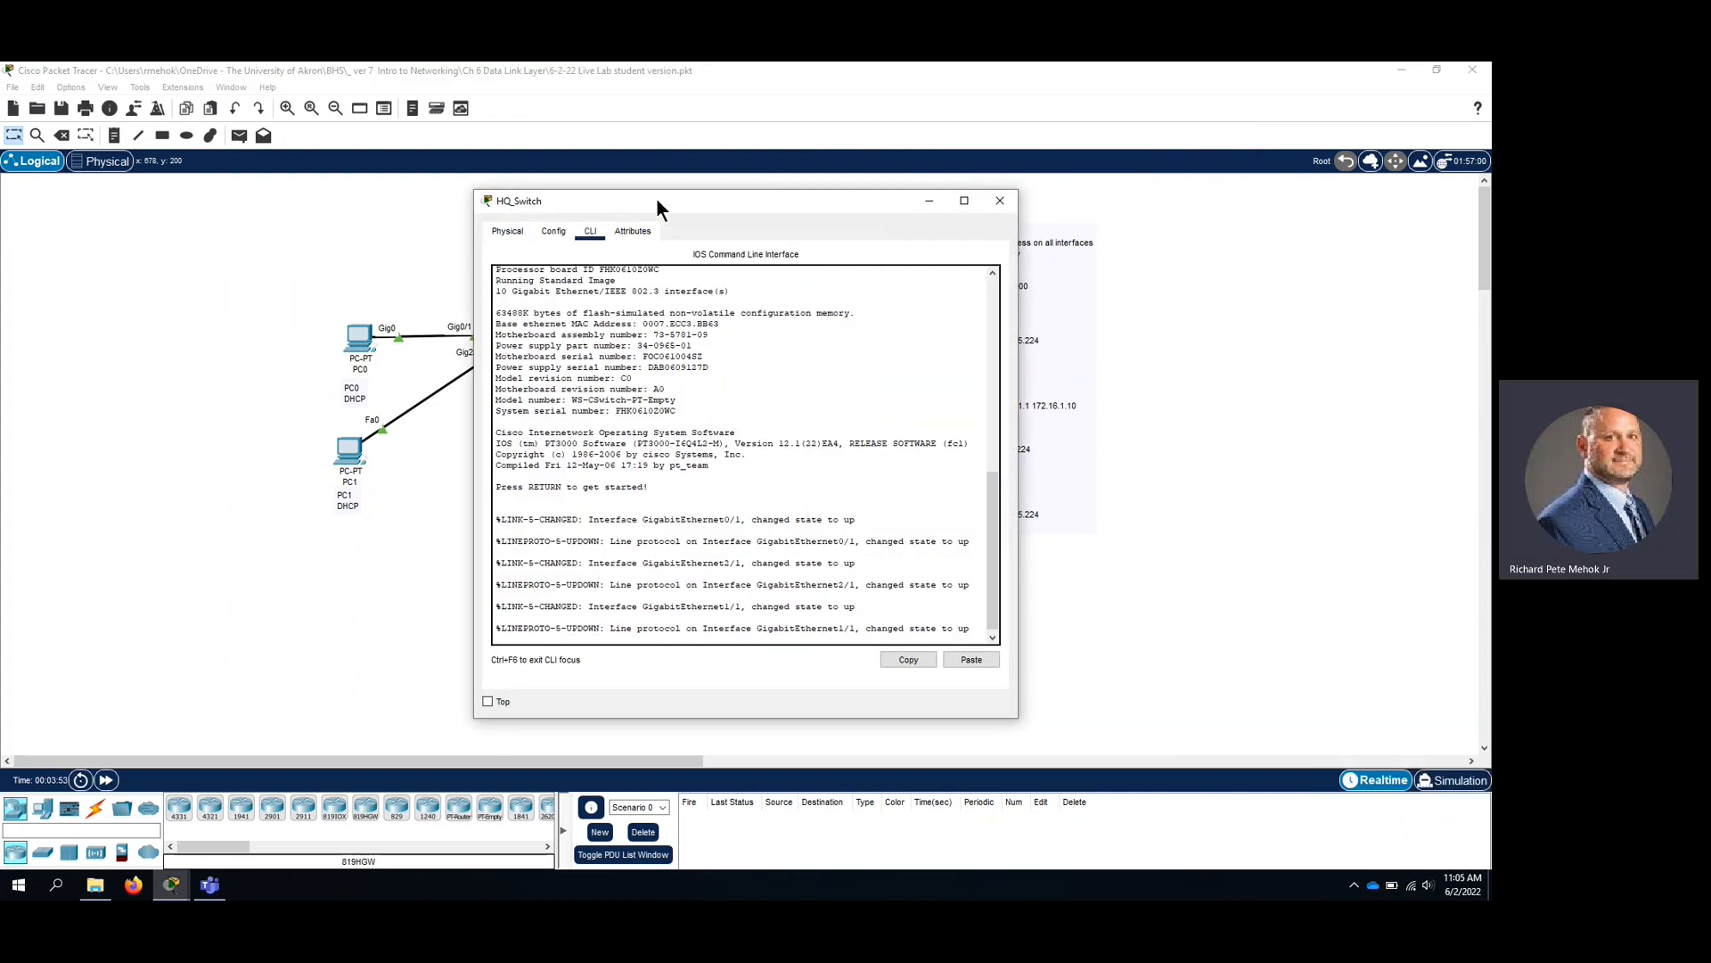
left_click(929, 200)
left_click_drag(965, 426, 885, 358)
key("ctrl+c")
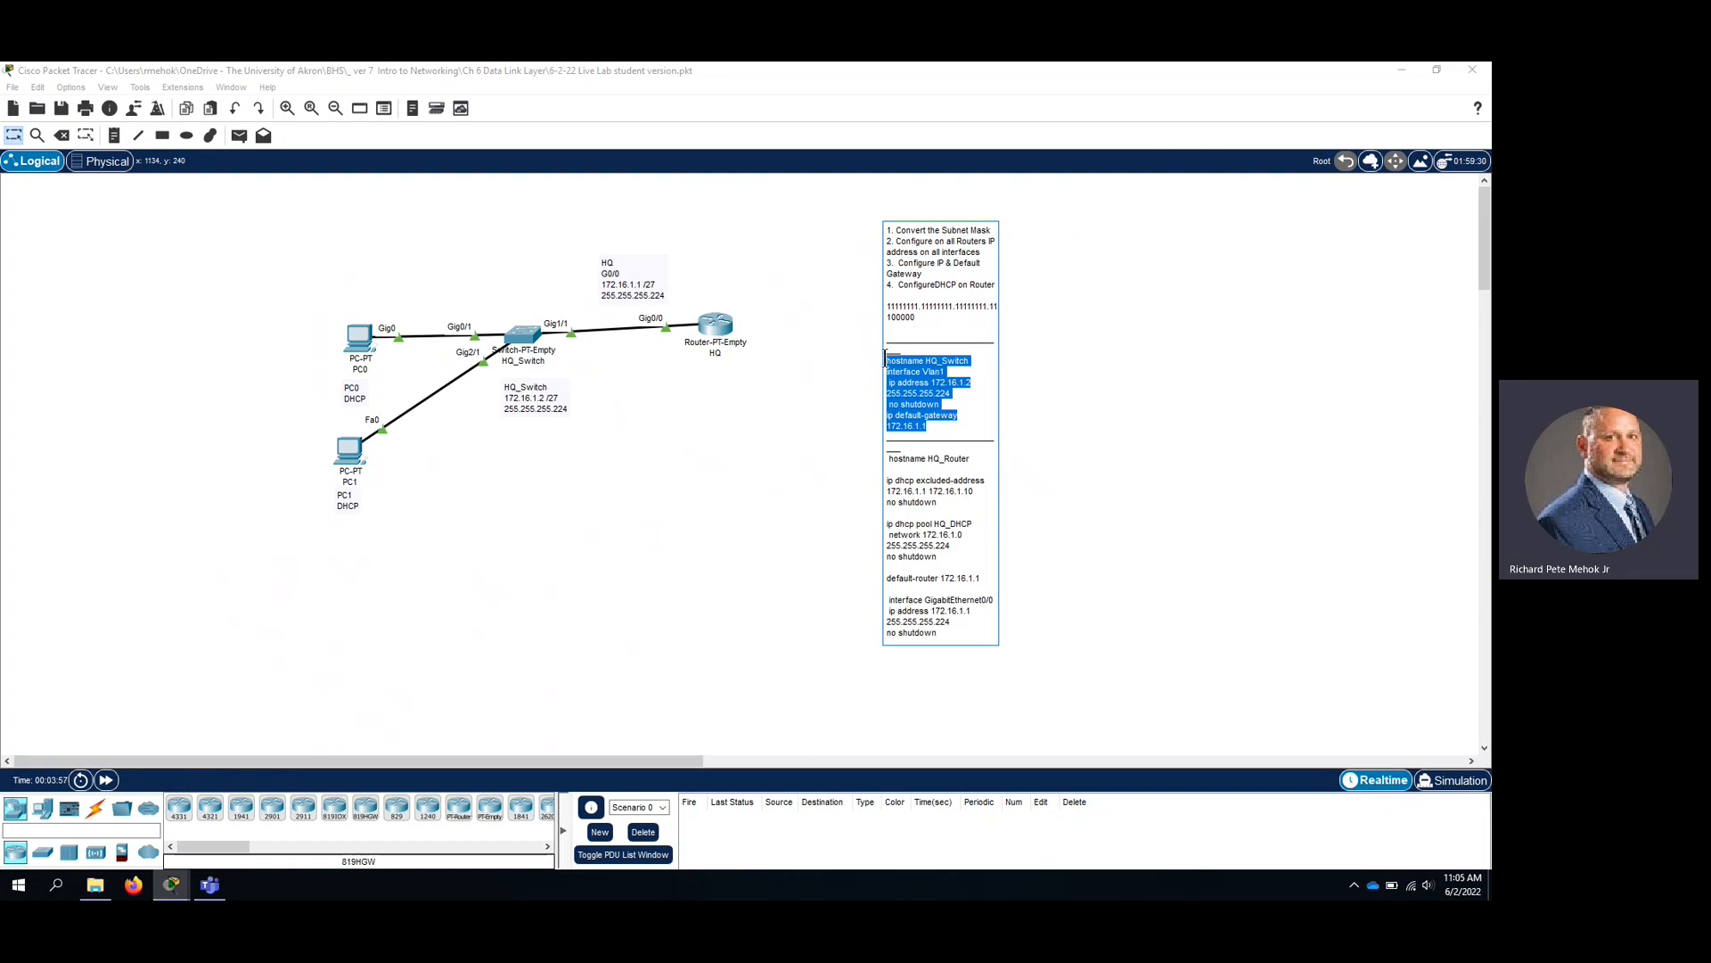
Enter privileged mode and global configuration mode on HQ_Switch with en and conf t.
left_click(523, 336)
key("Return")
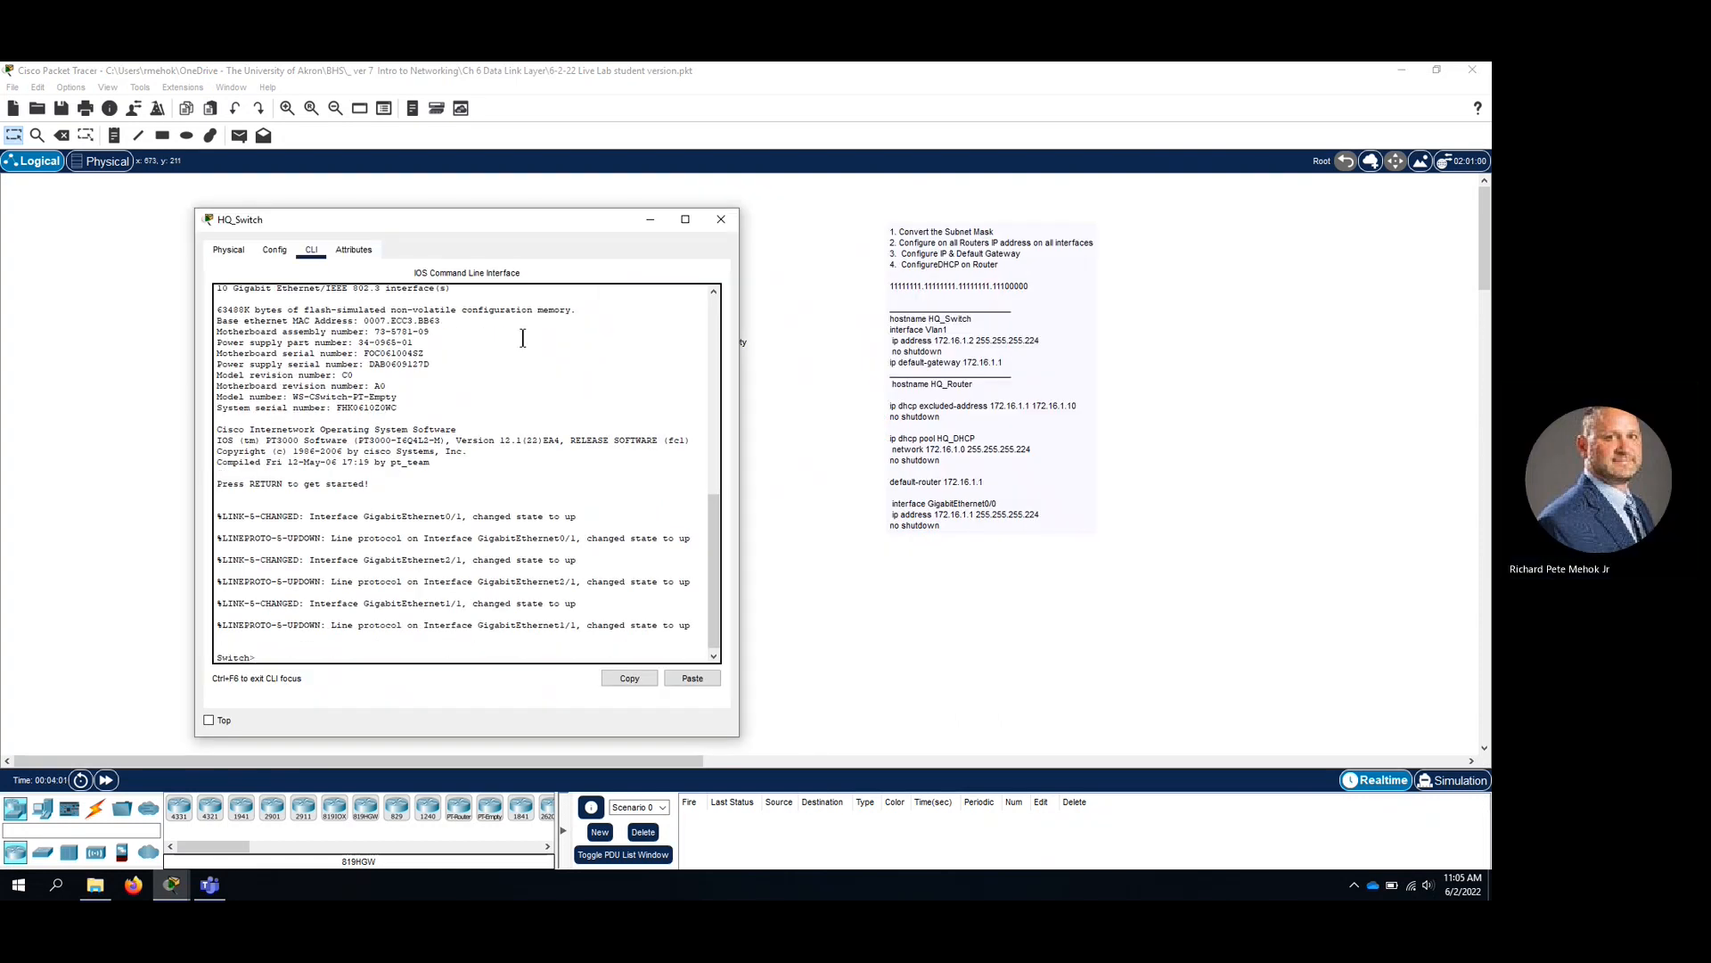
type("en")
key("Return")
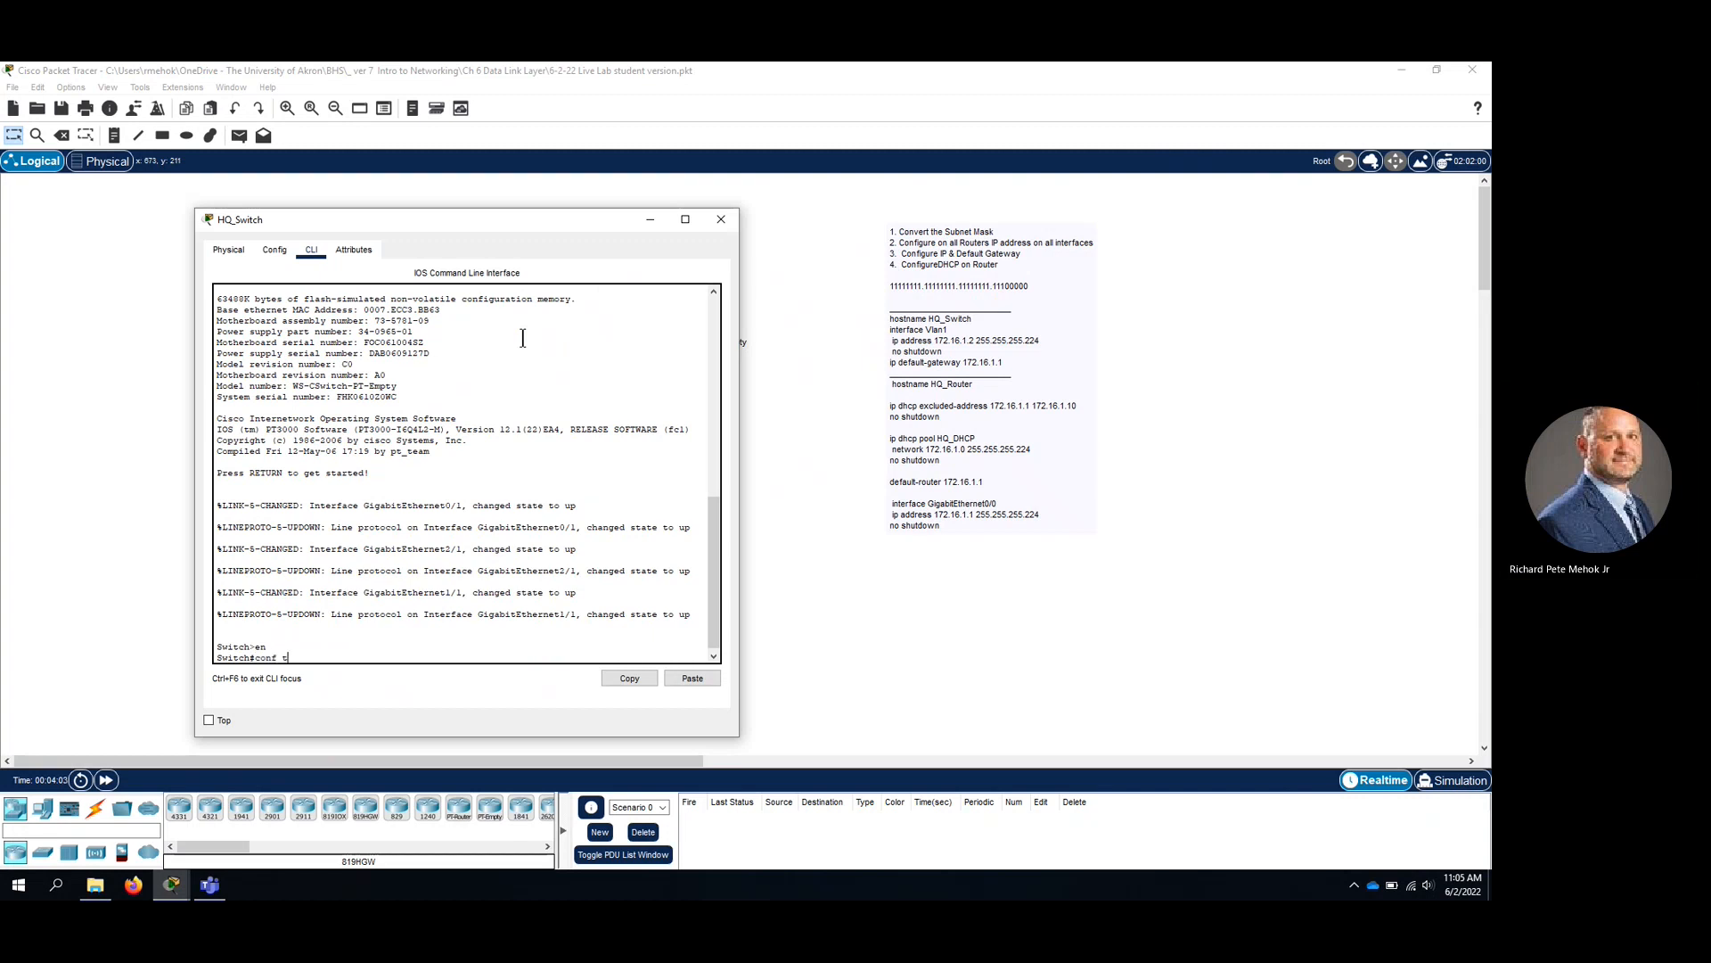
type("conf t")
key("Return")
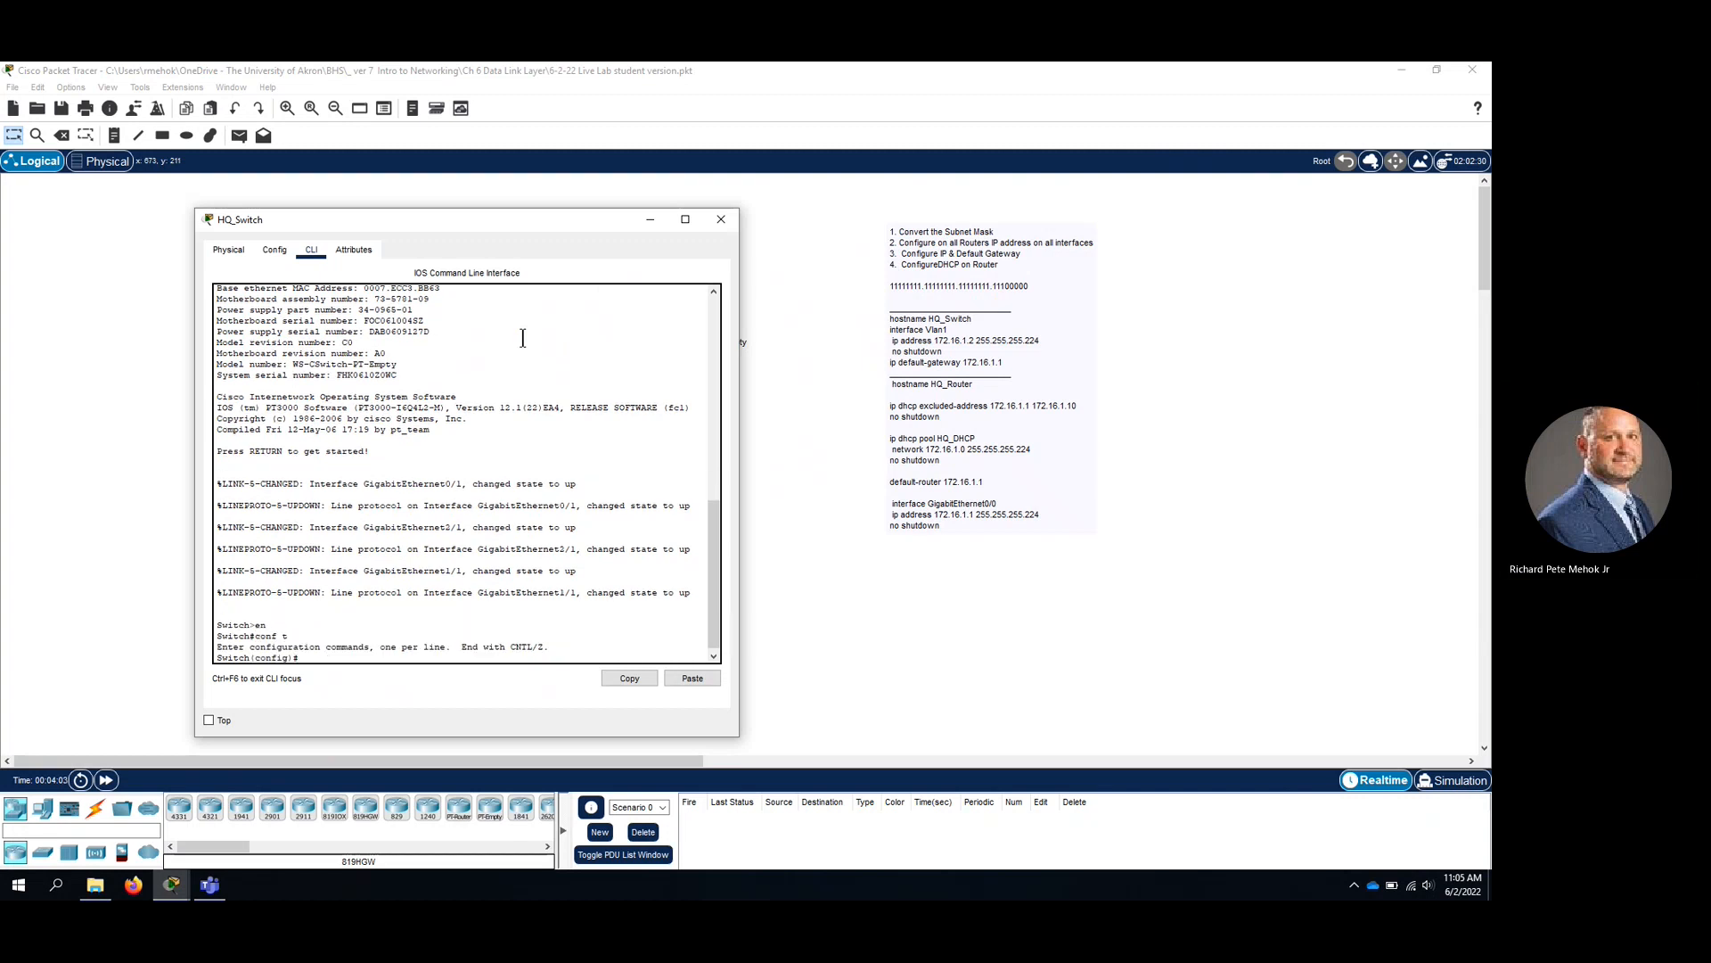
Paste the copied hostname, Vlan1 and default-gateway commands into HQ_Switch and list its full running configuration with do sh run.
left_click(694, 678)
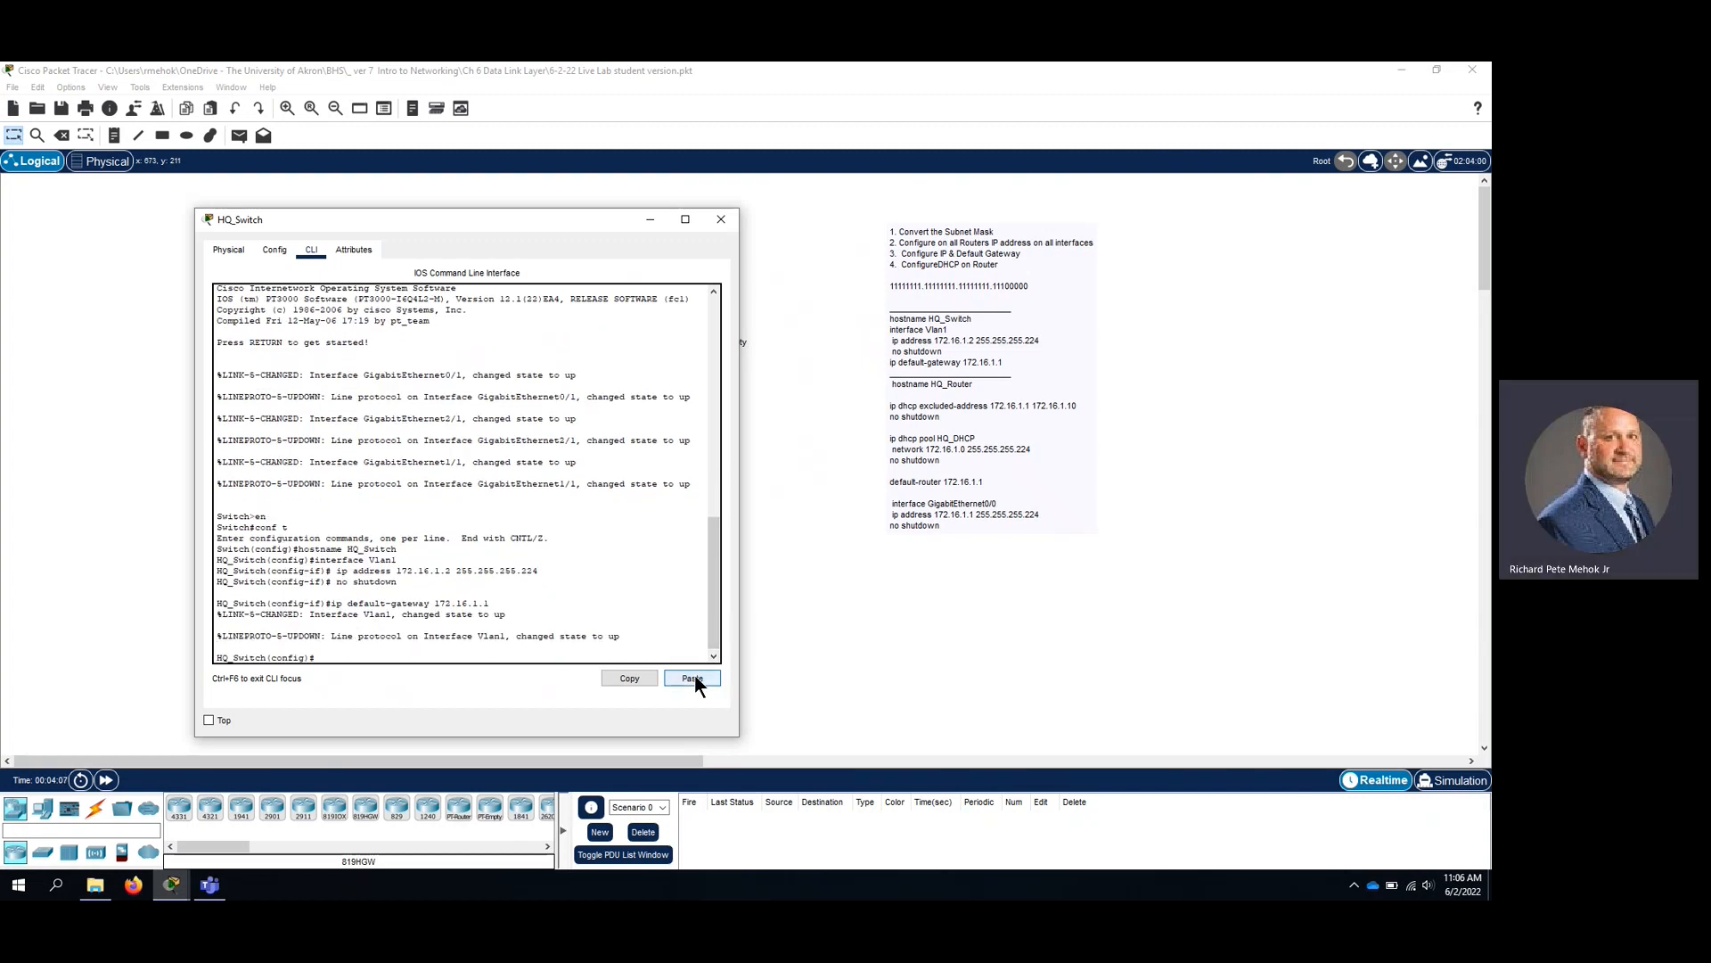
key("Return")
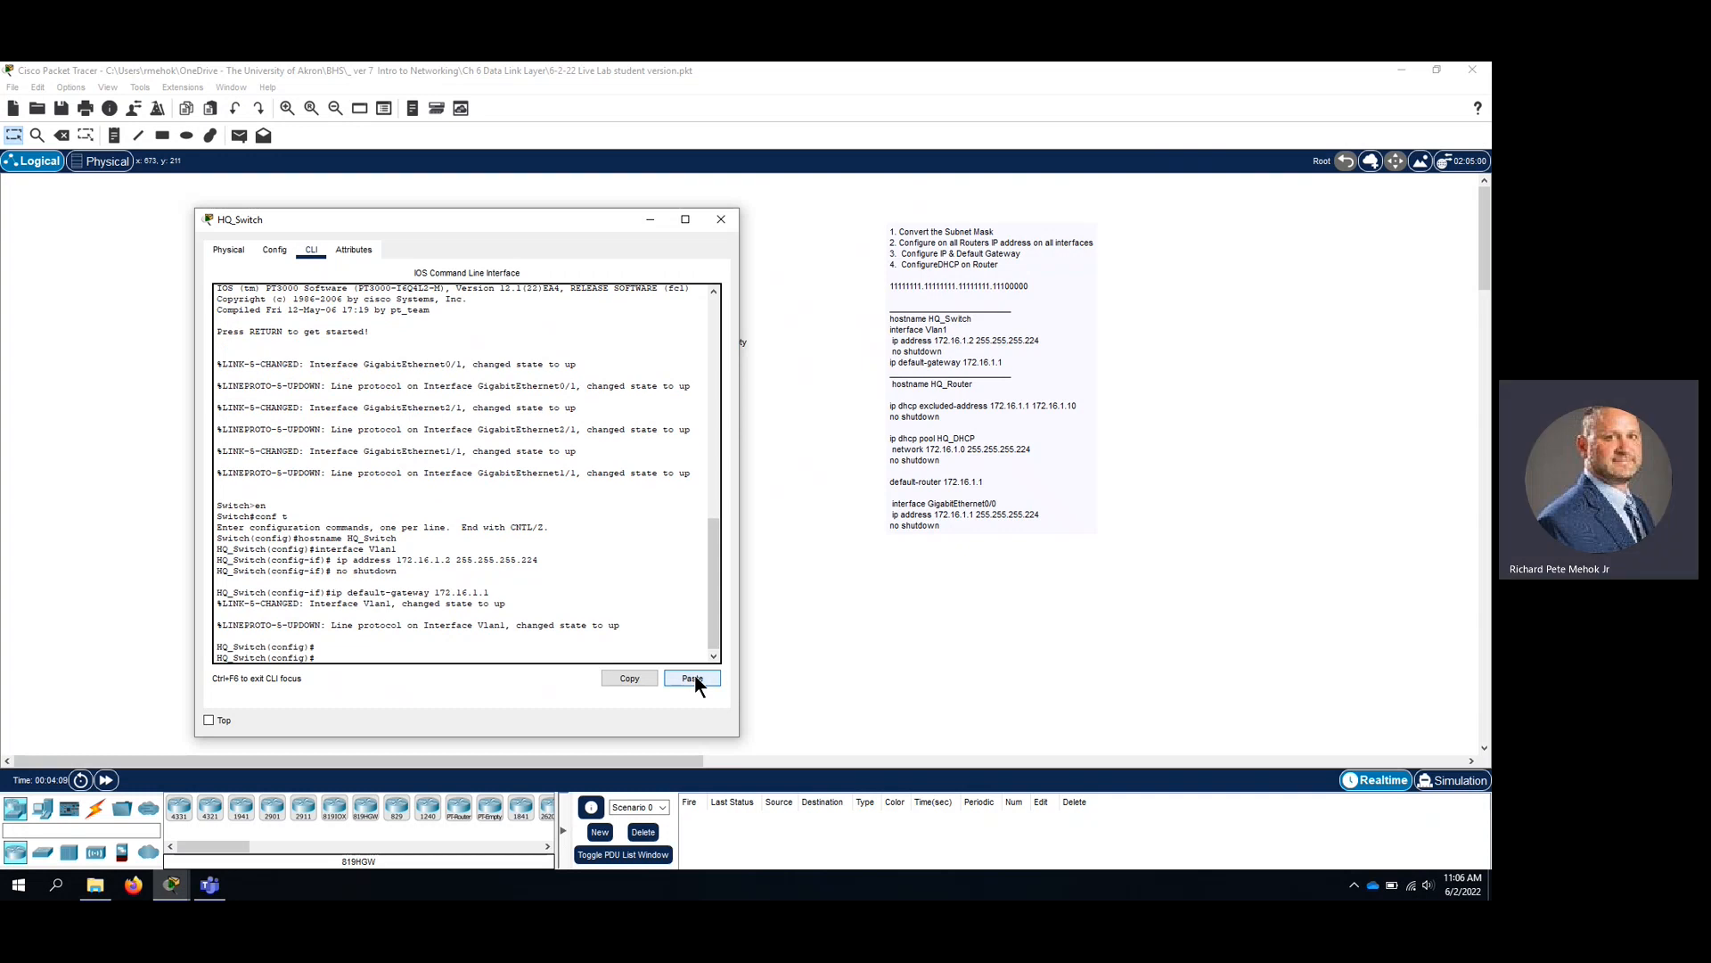
type("do sh run")
key("Return")
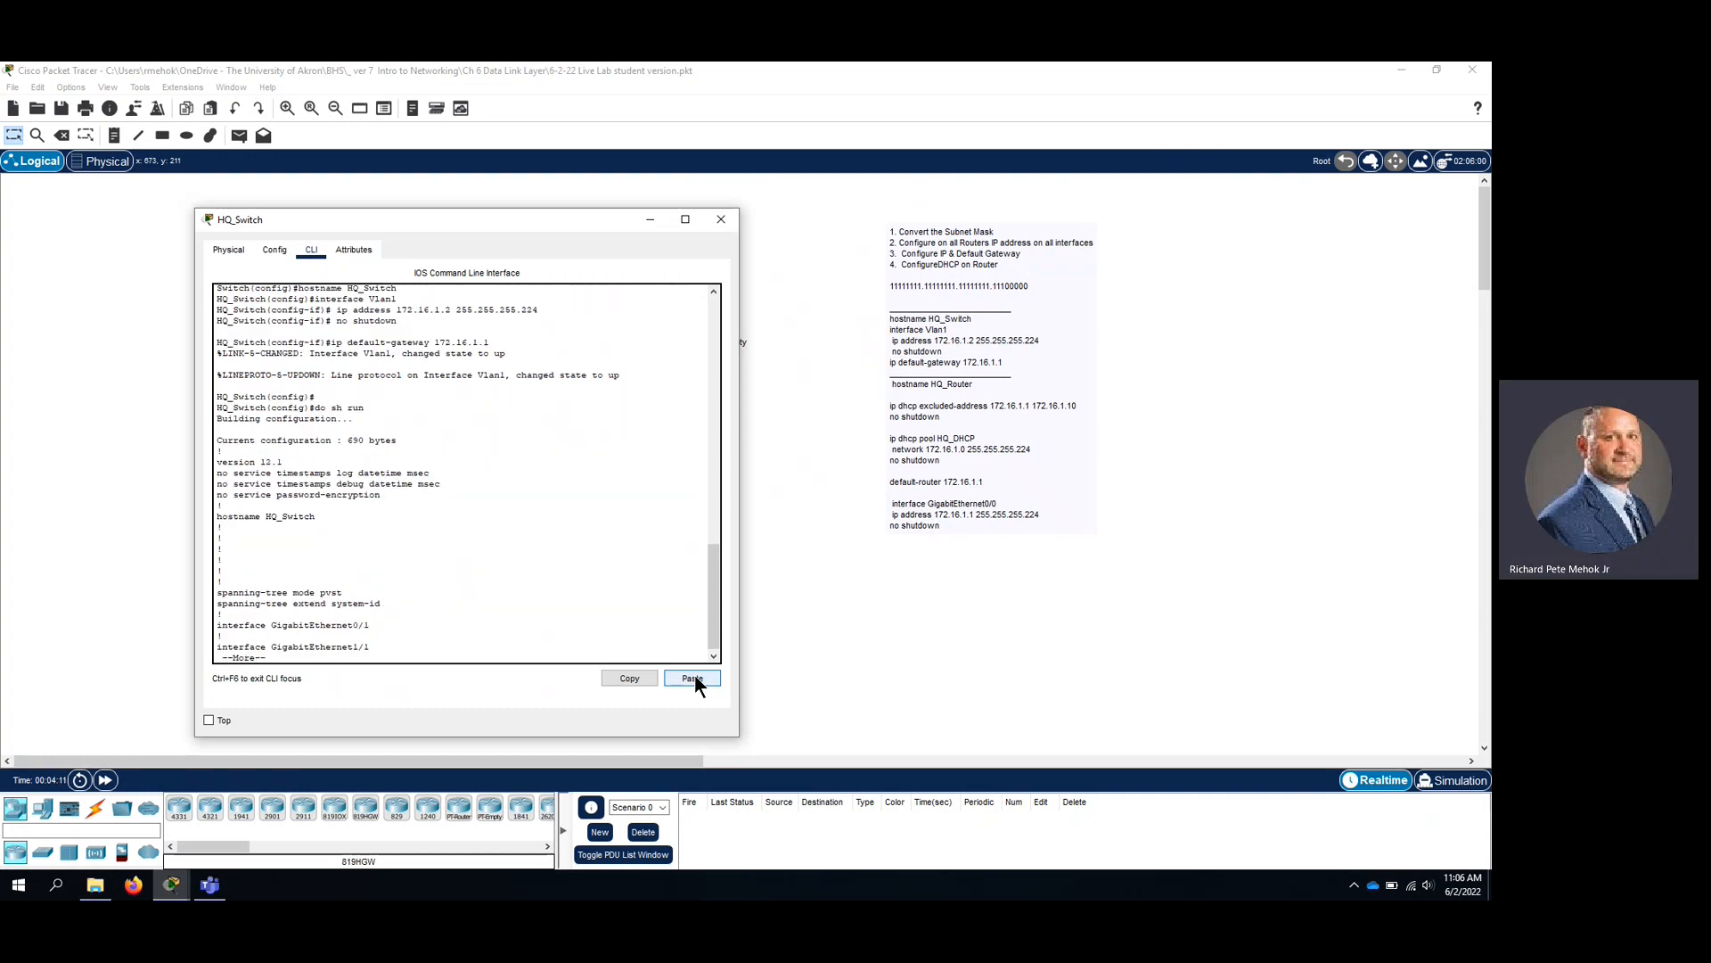
key("space")
key("space")
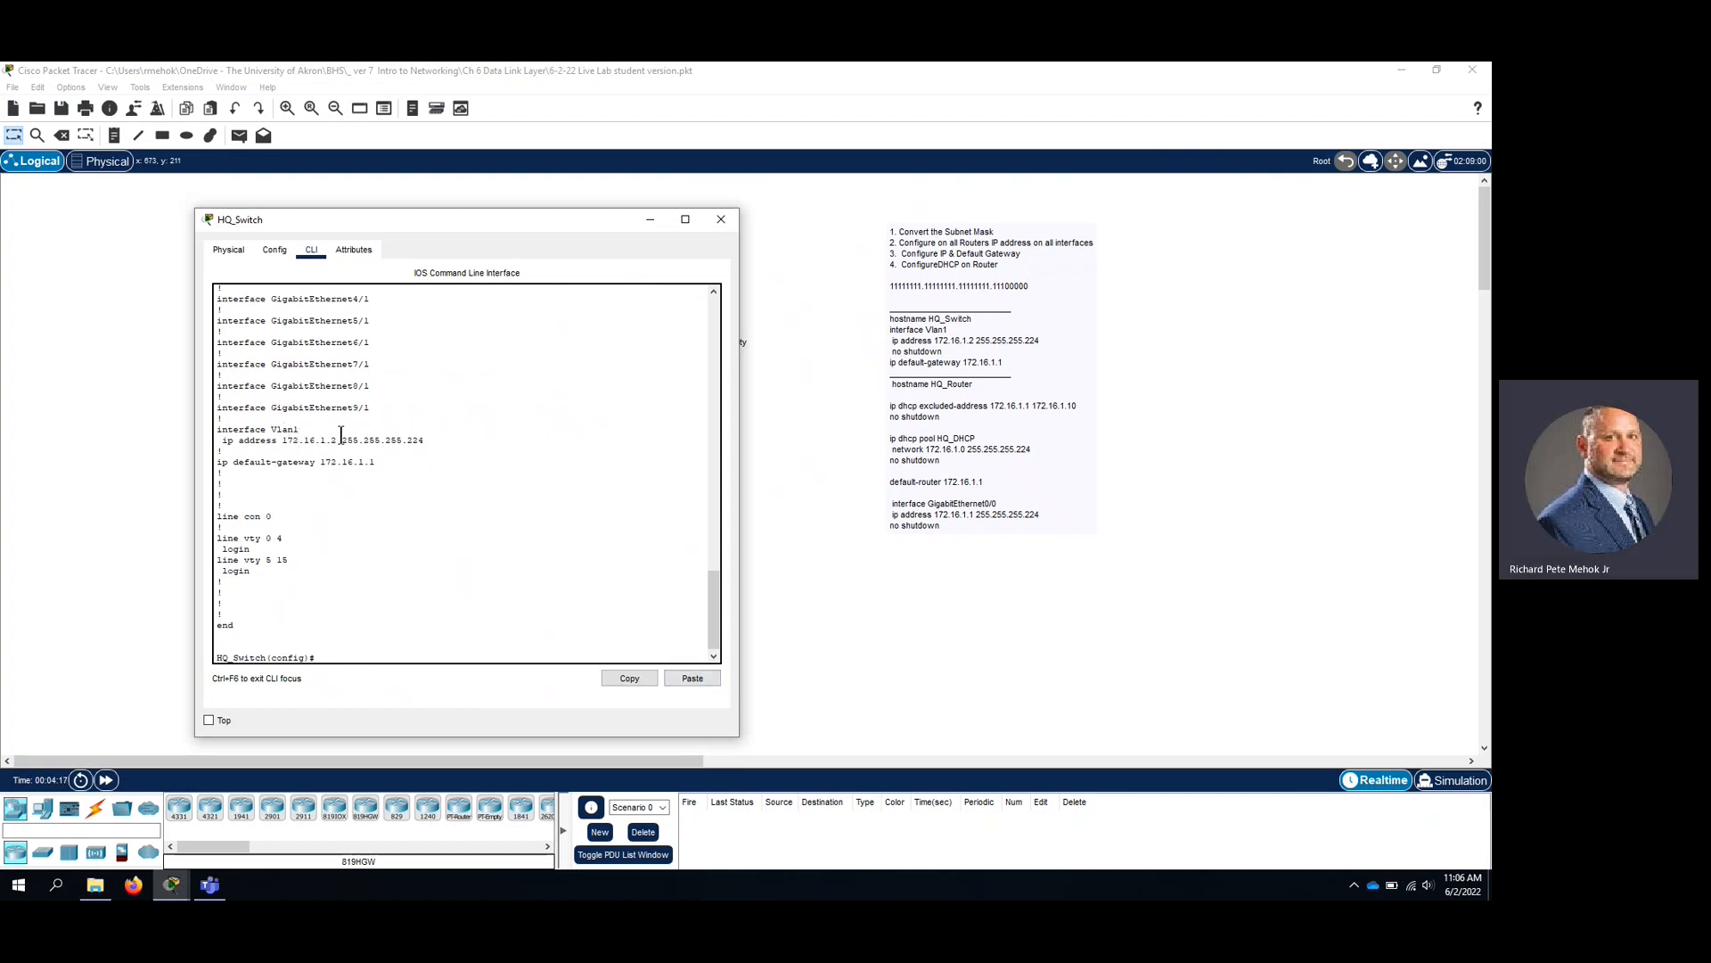
Examine the Vlan1 address, default gateway and line settings in HQ_Switch's running configuration, then close the switch window.
double_click(411, 440)
double_click(345, 472)
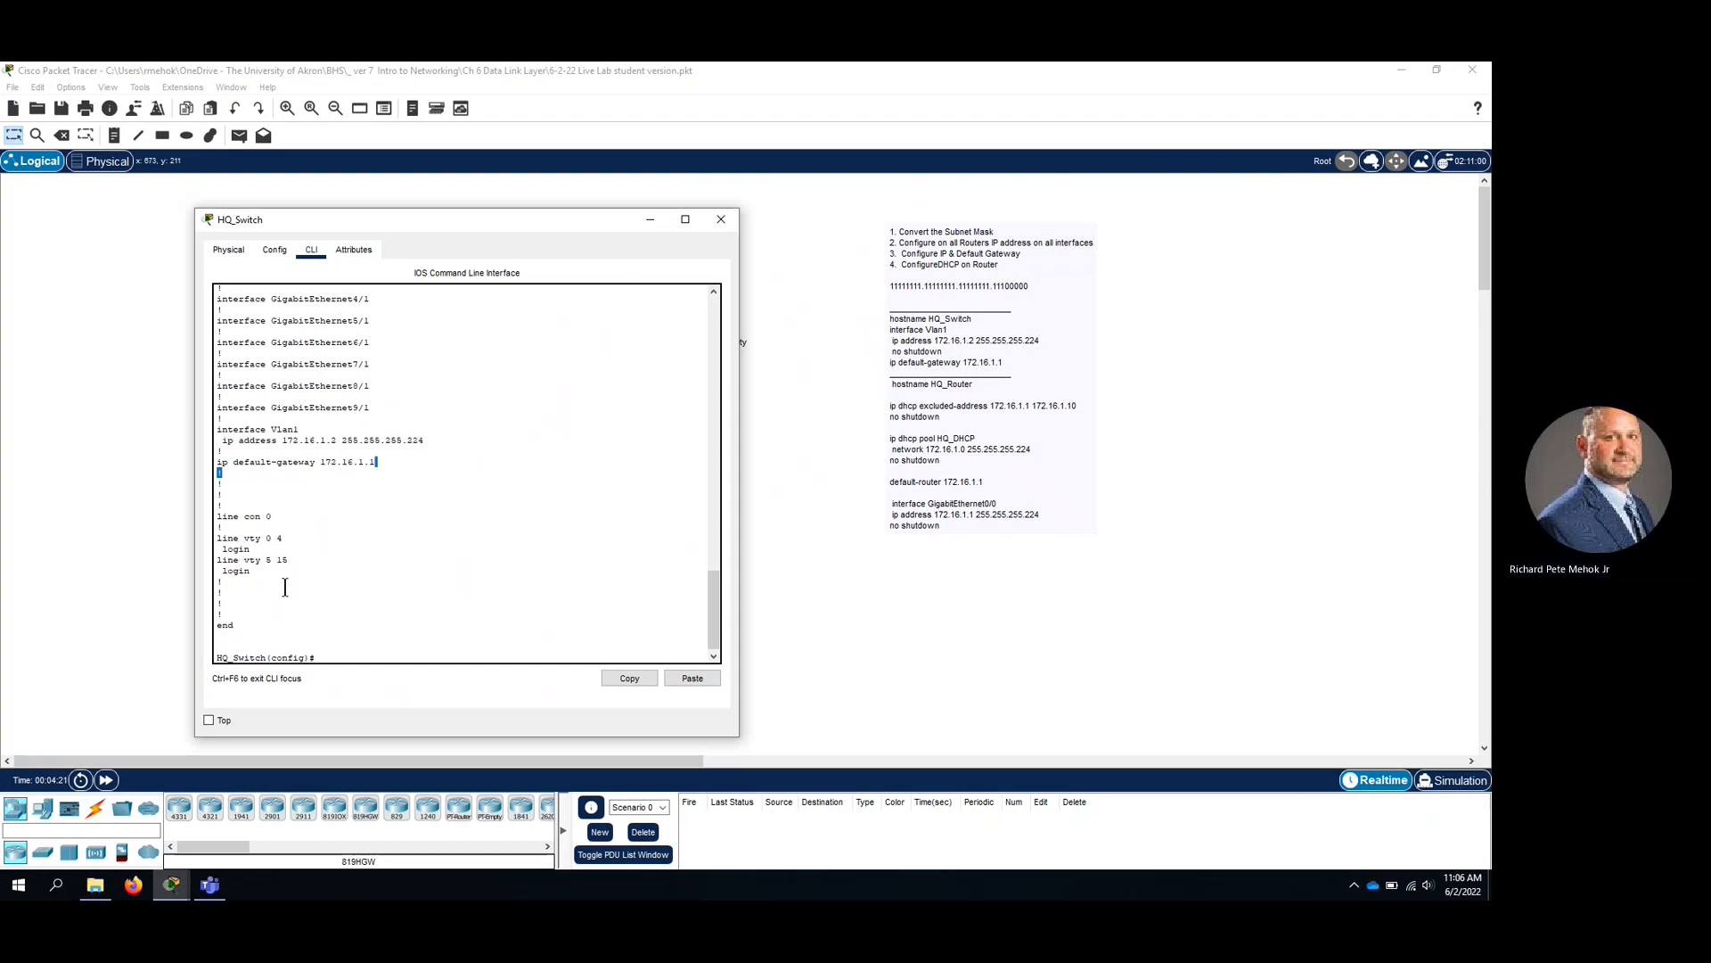
left_click_drag(247, 571, 201, 510)
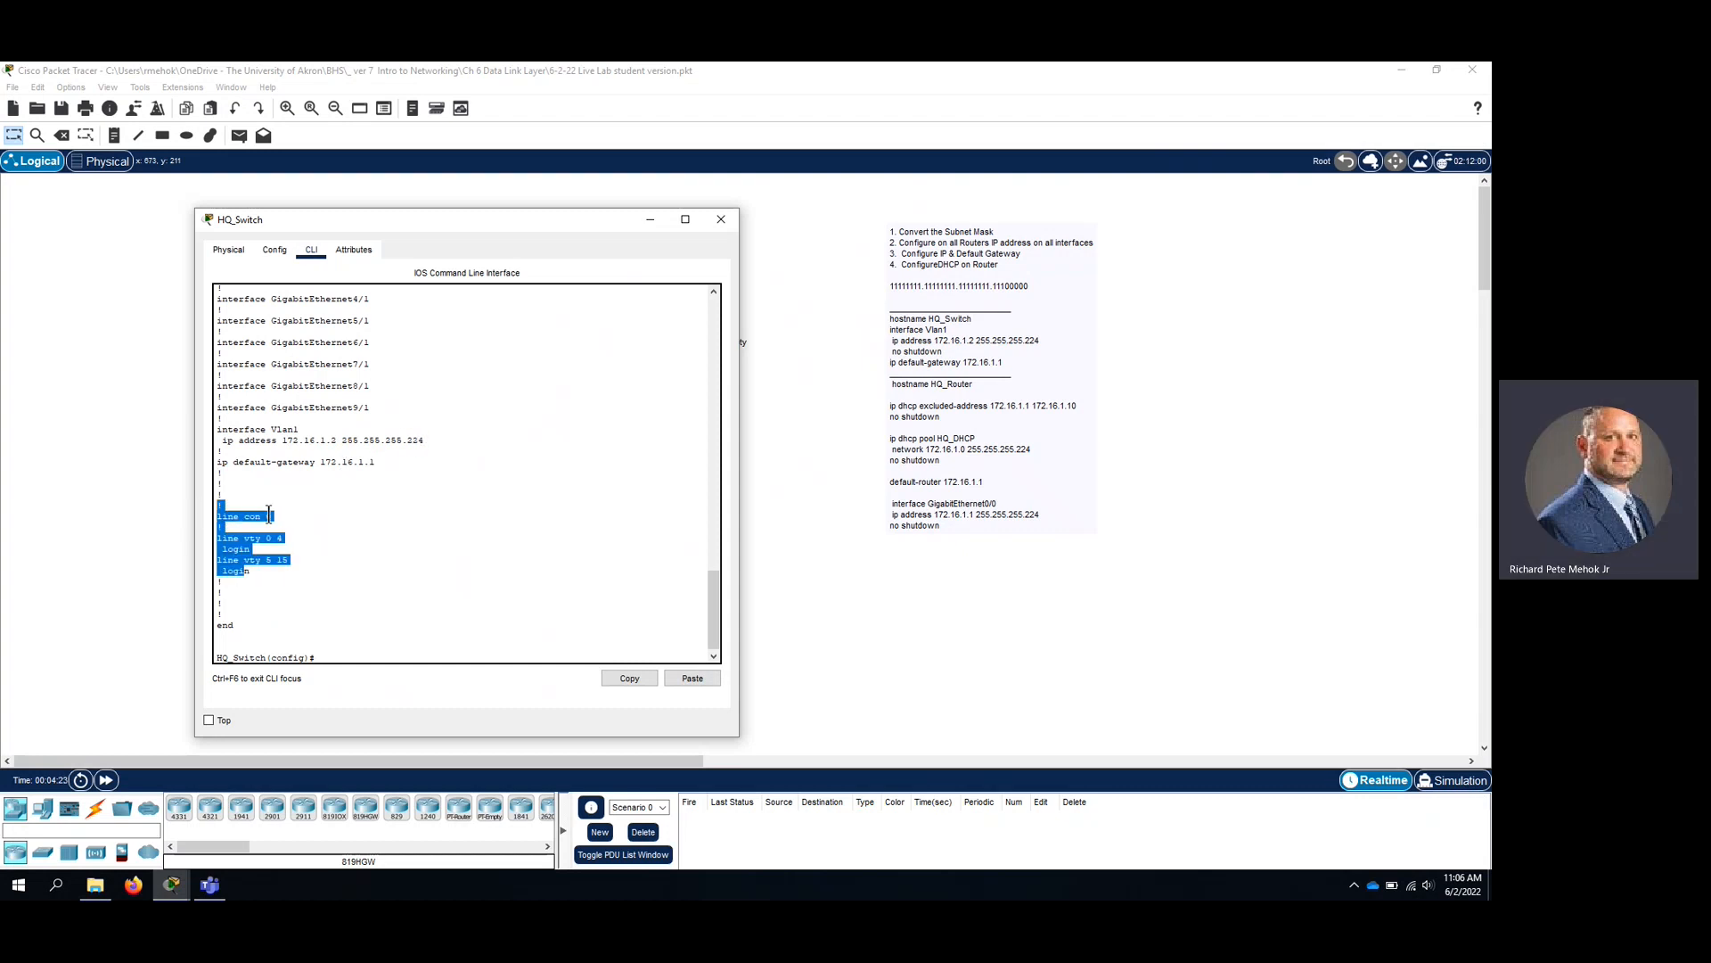
scroll(330, 504, "up", 10)
scroll(330, 504, "up", 3)
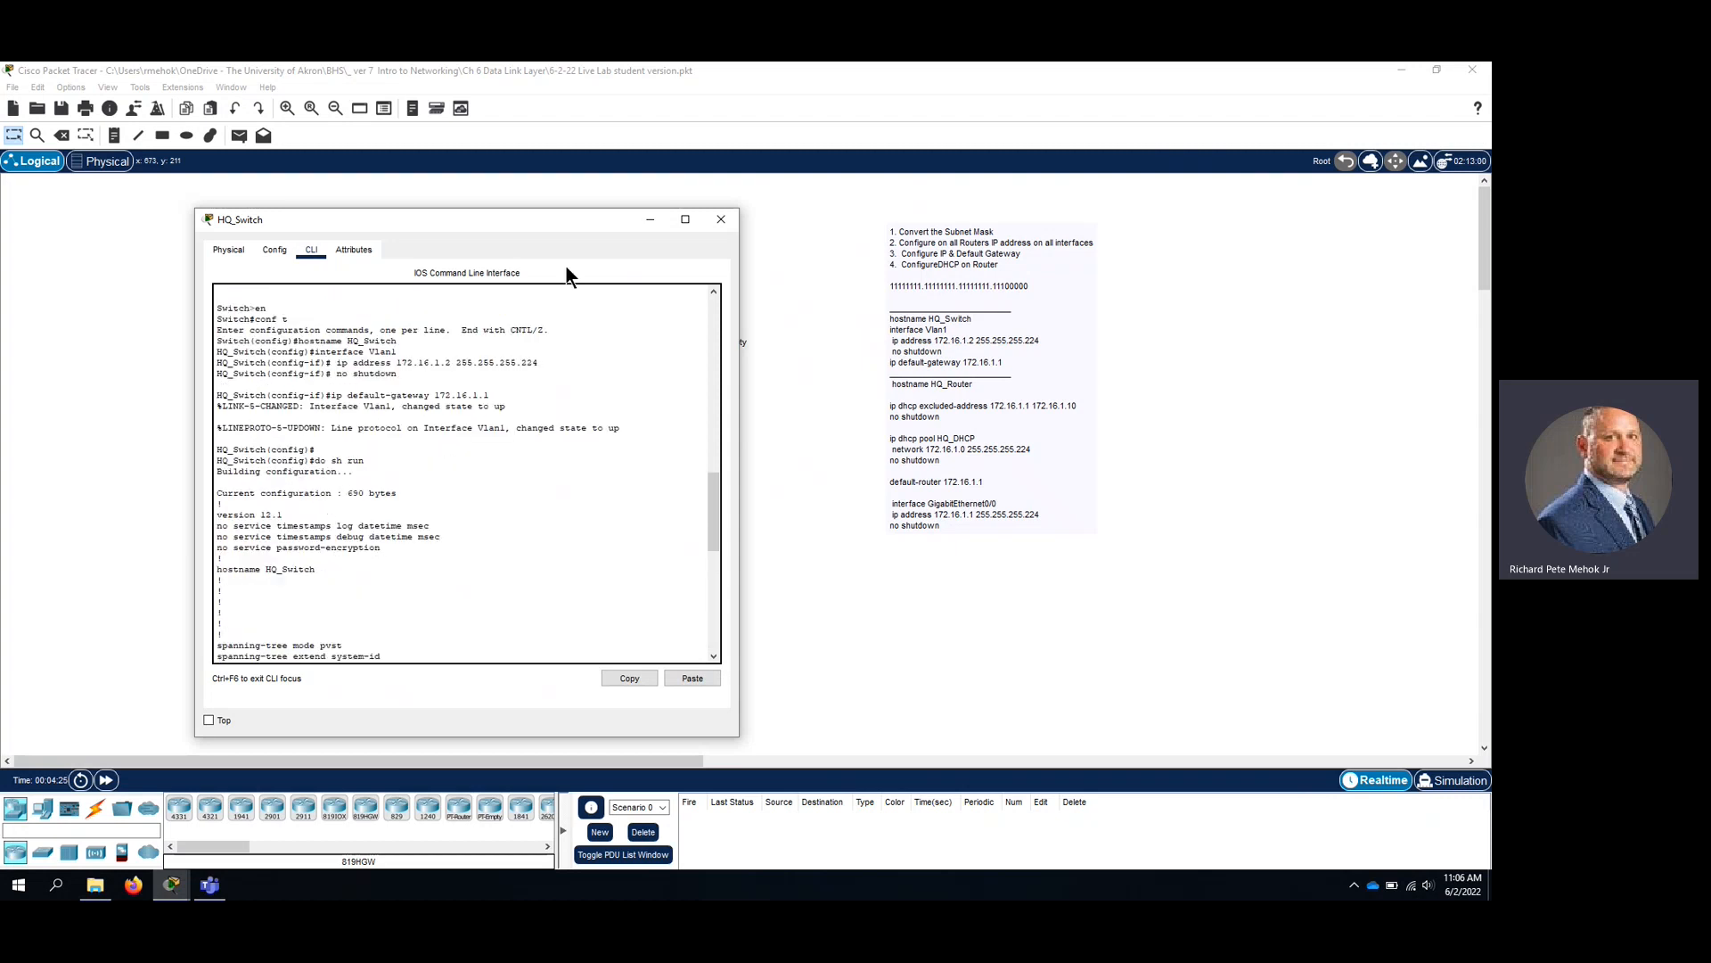
left_click(720, 221)
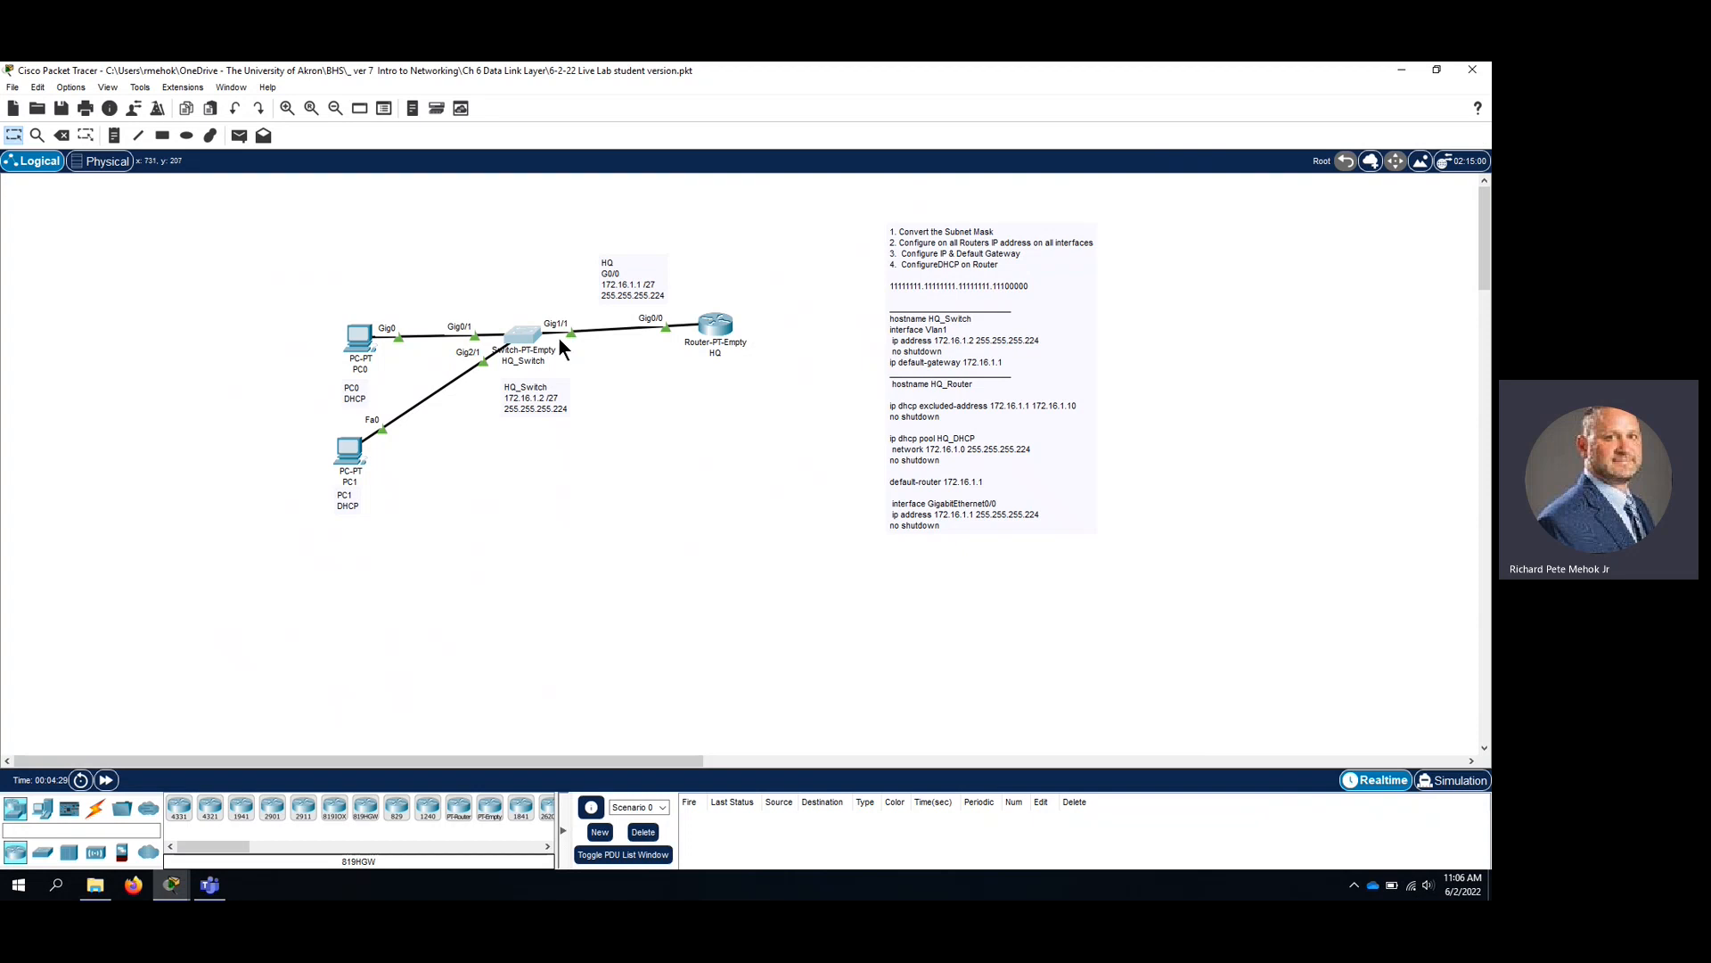
Advance the HQ router's configuration listing, switch to Simulation mode and widen the simulation panel with its event list columns adjusted.
left_click(720, 328)
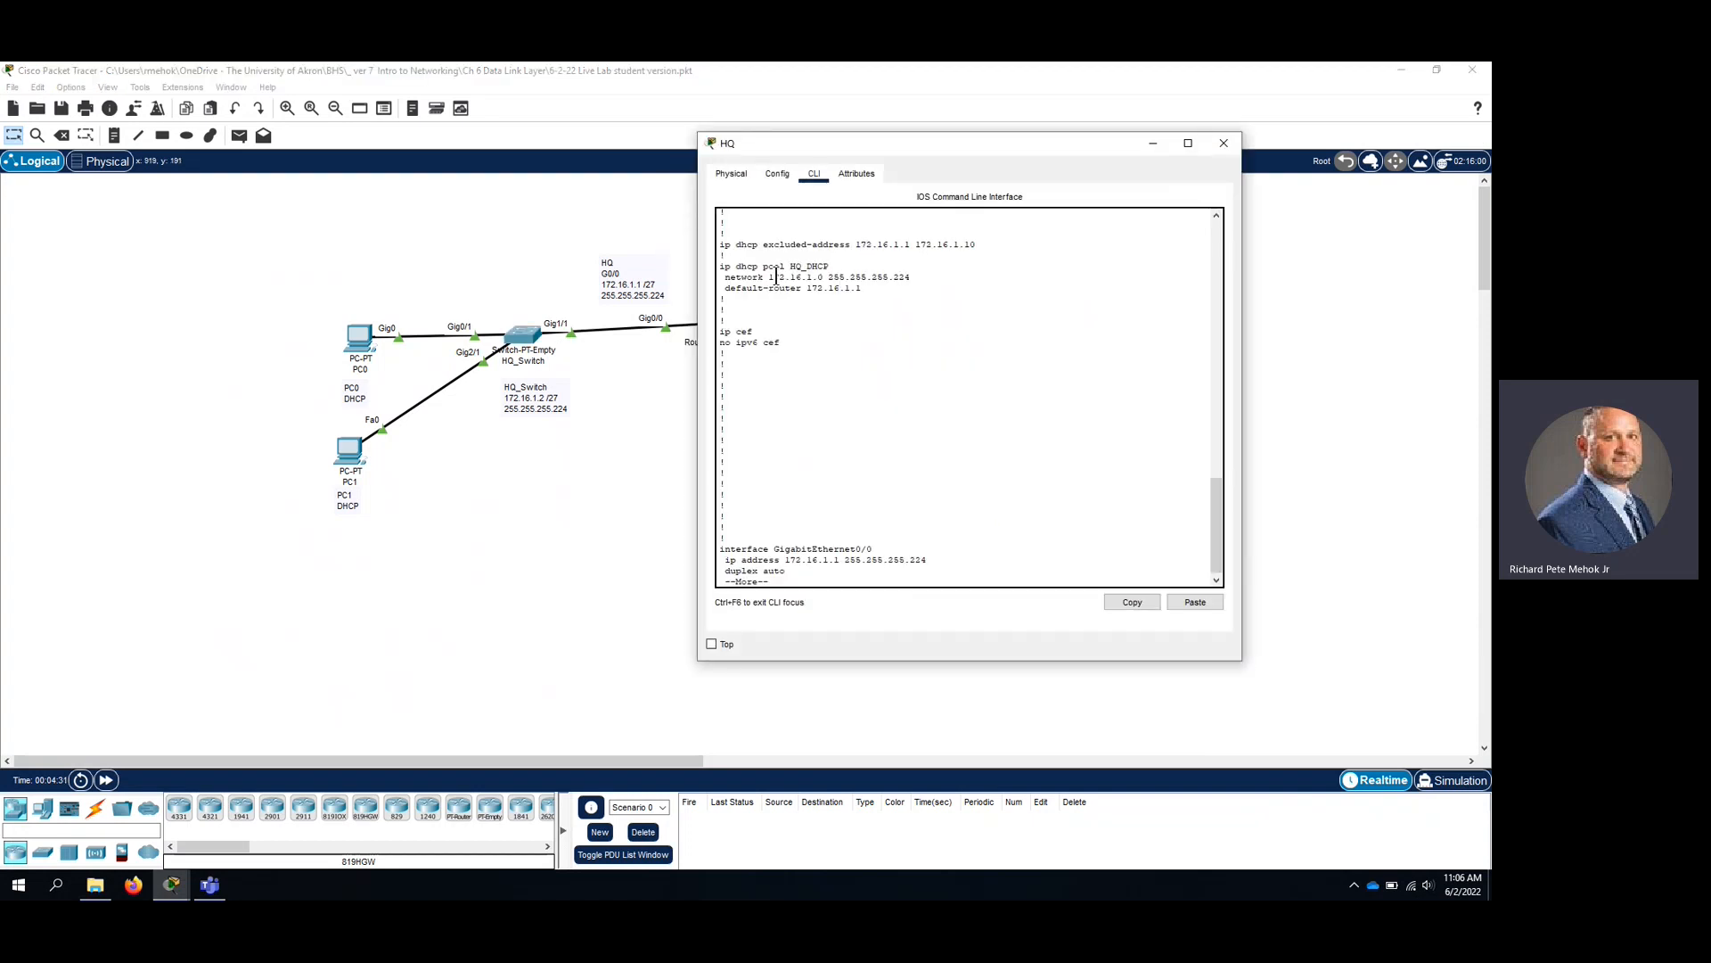
key("Return")
left_click(1430, 780)
left_click_drag(1273, 543, 902, 535)
left_click_drag(1194, 220, 1071, 221)
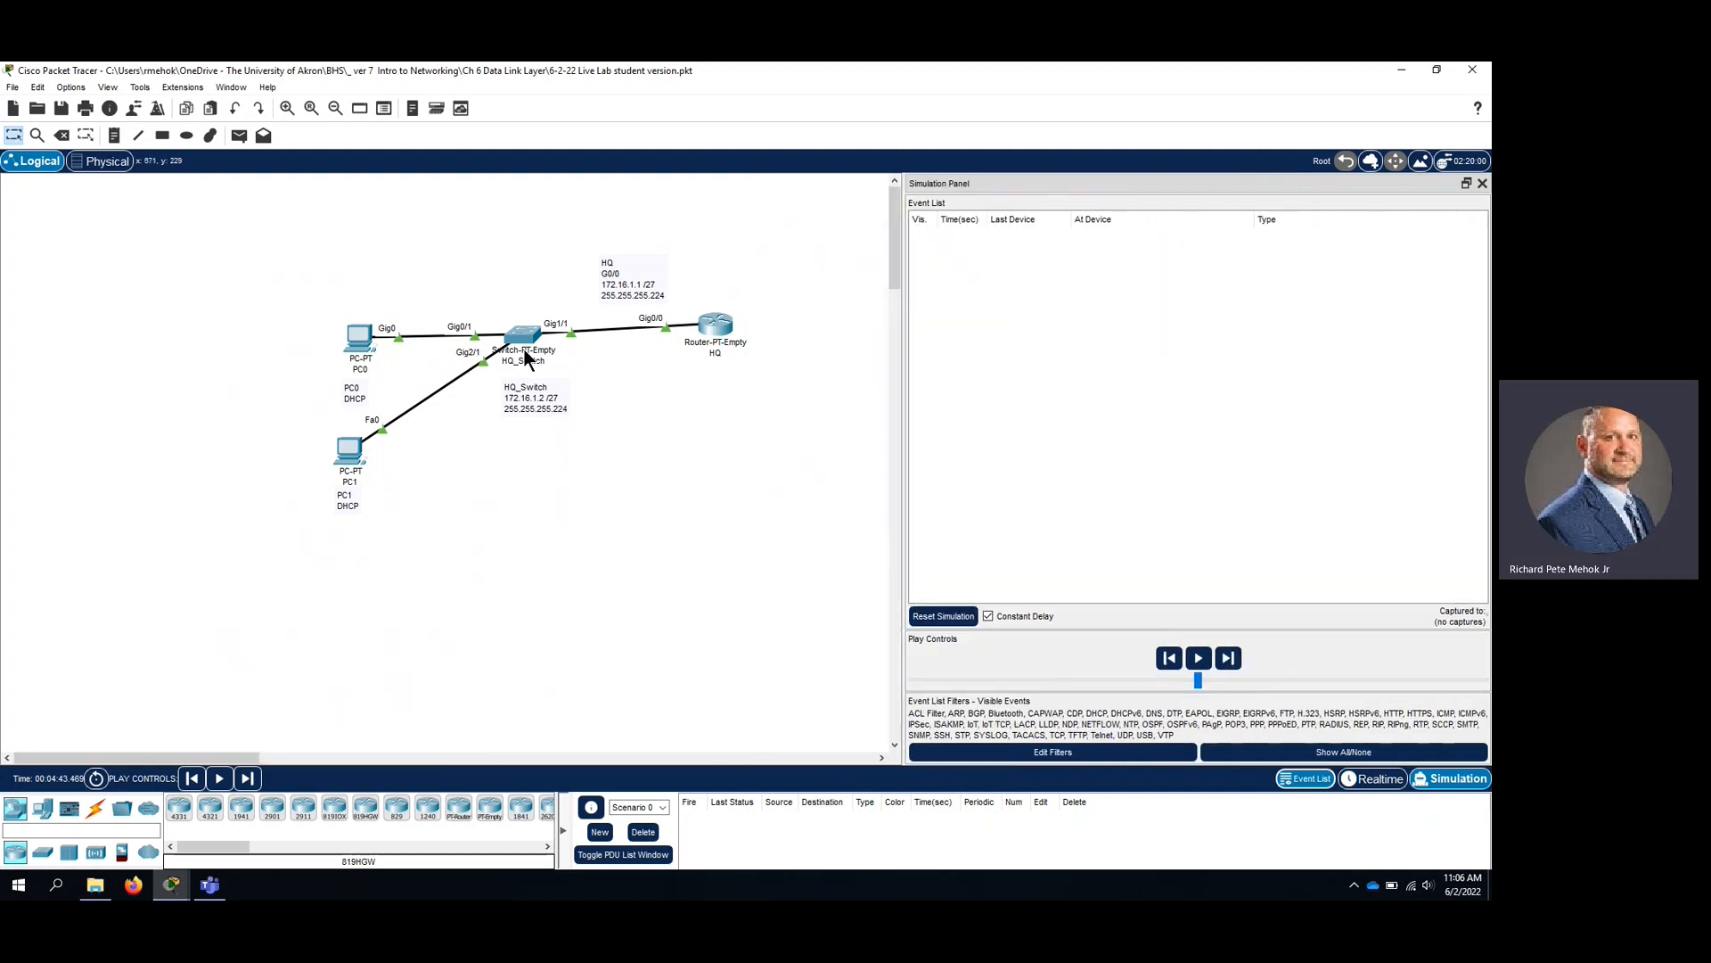
Finish the HQ router's configuration listing, return it to privileged mode and ping the switch at 172.16.1.2, then minimize the router window.
left_click(733, 332)
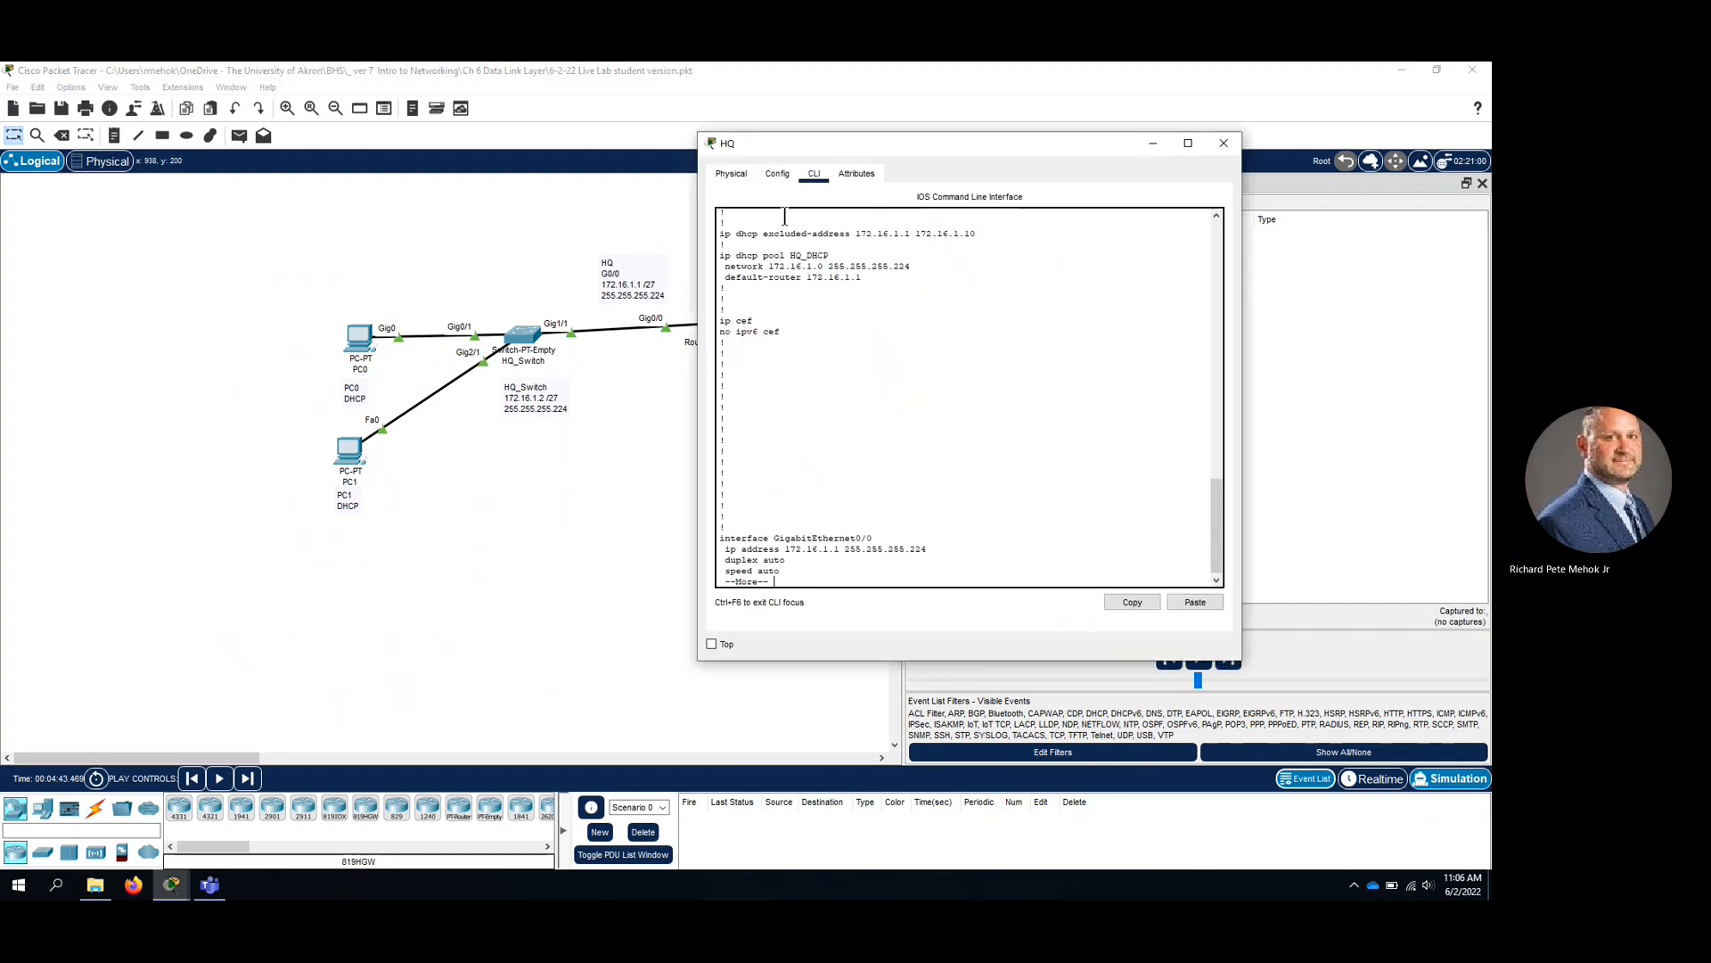
key("space")
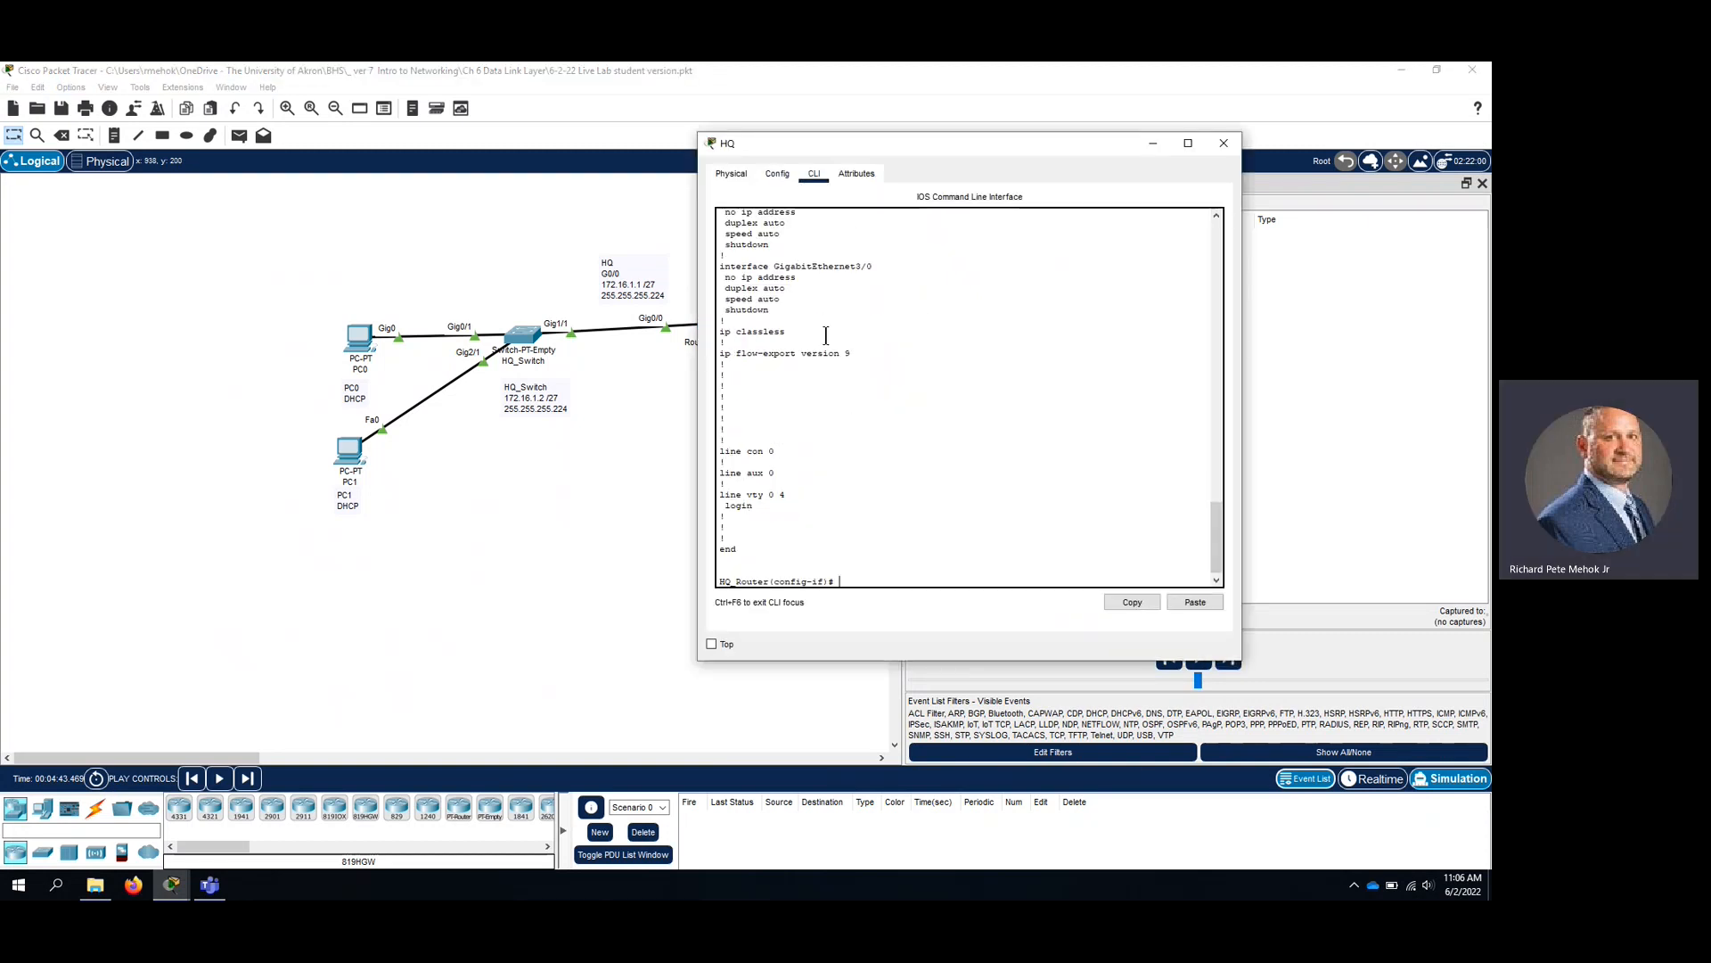
key("ctrl+z")
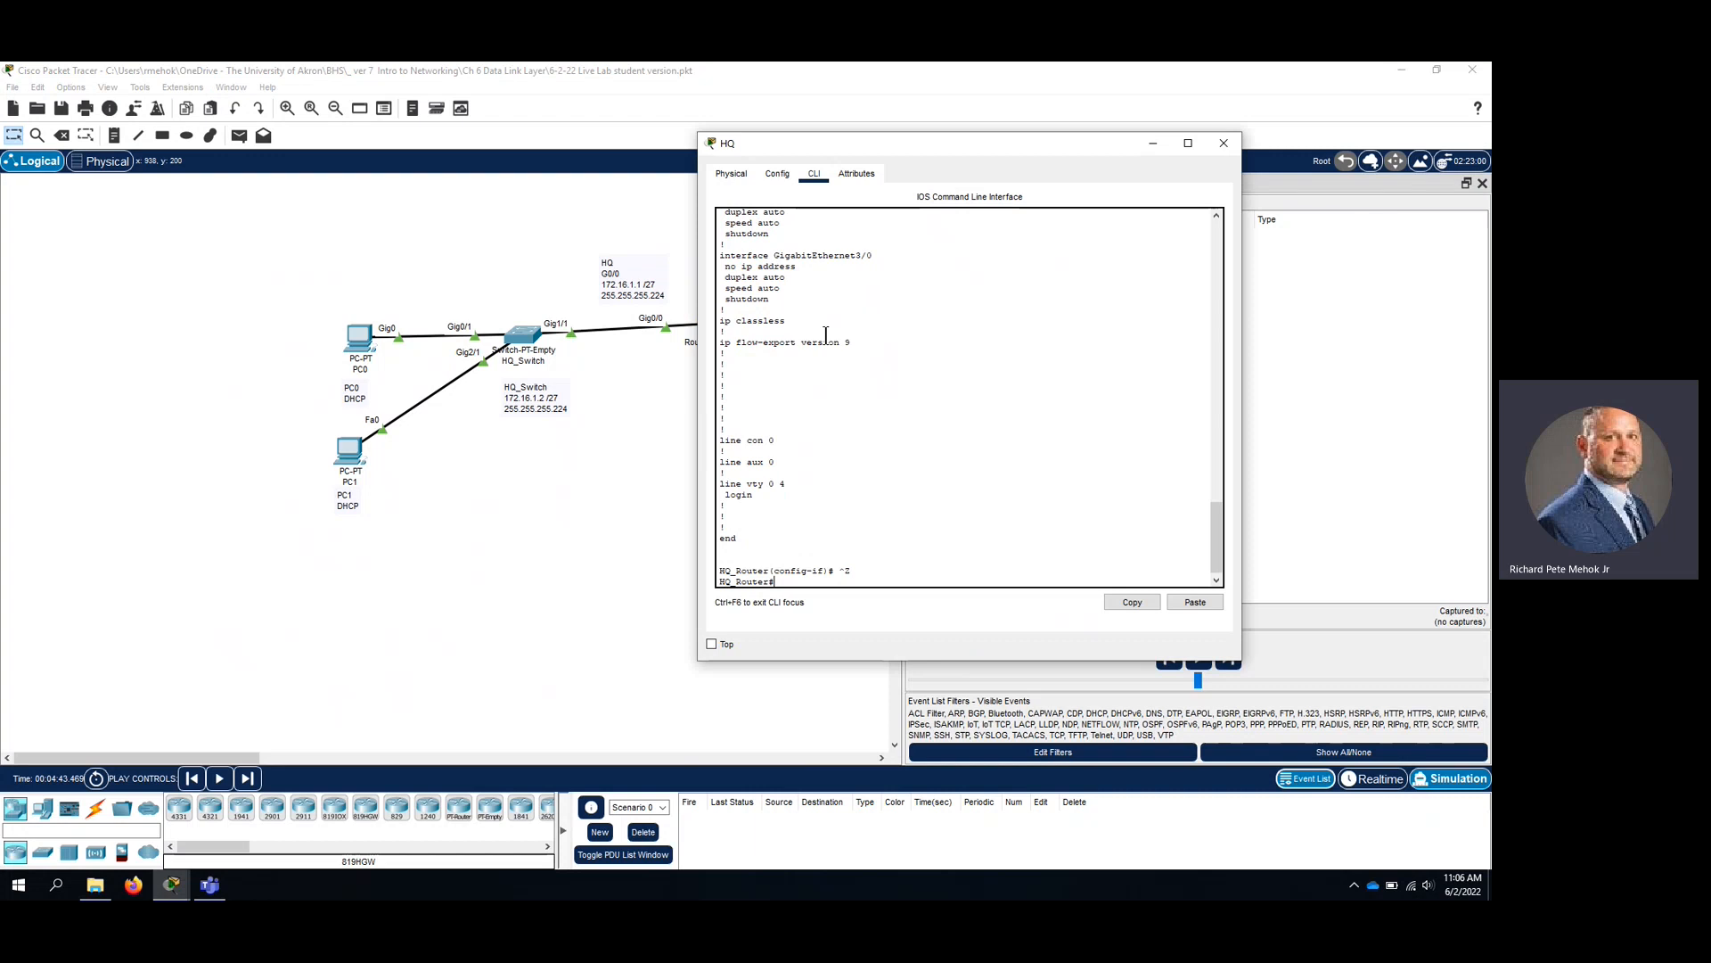
key("Return")
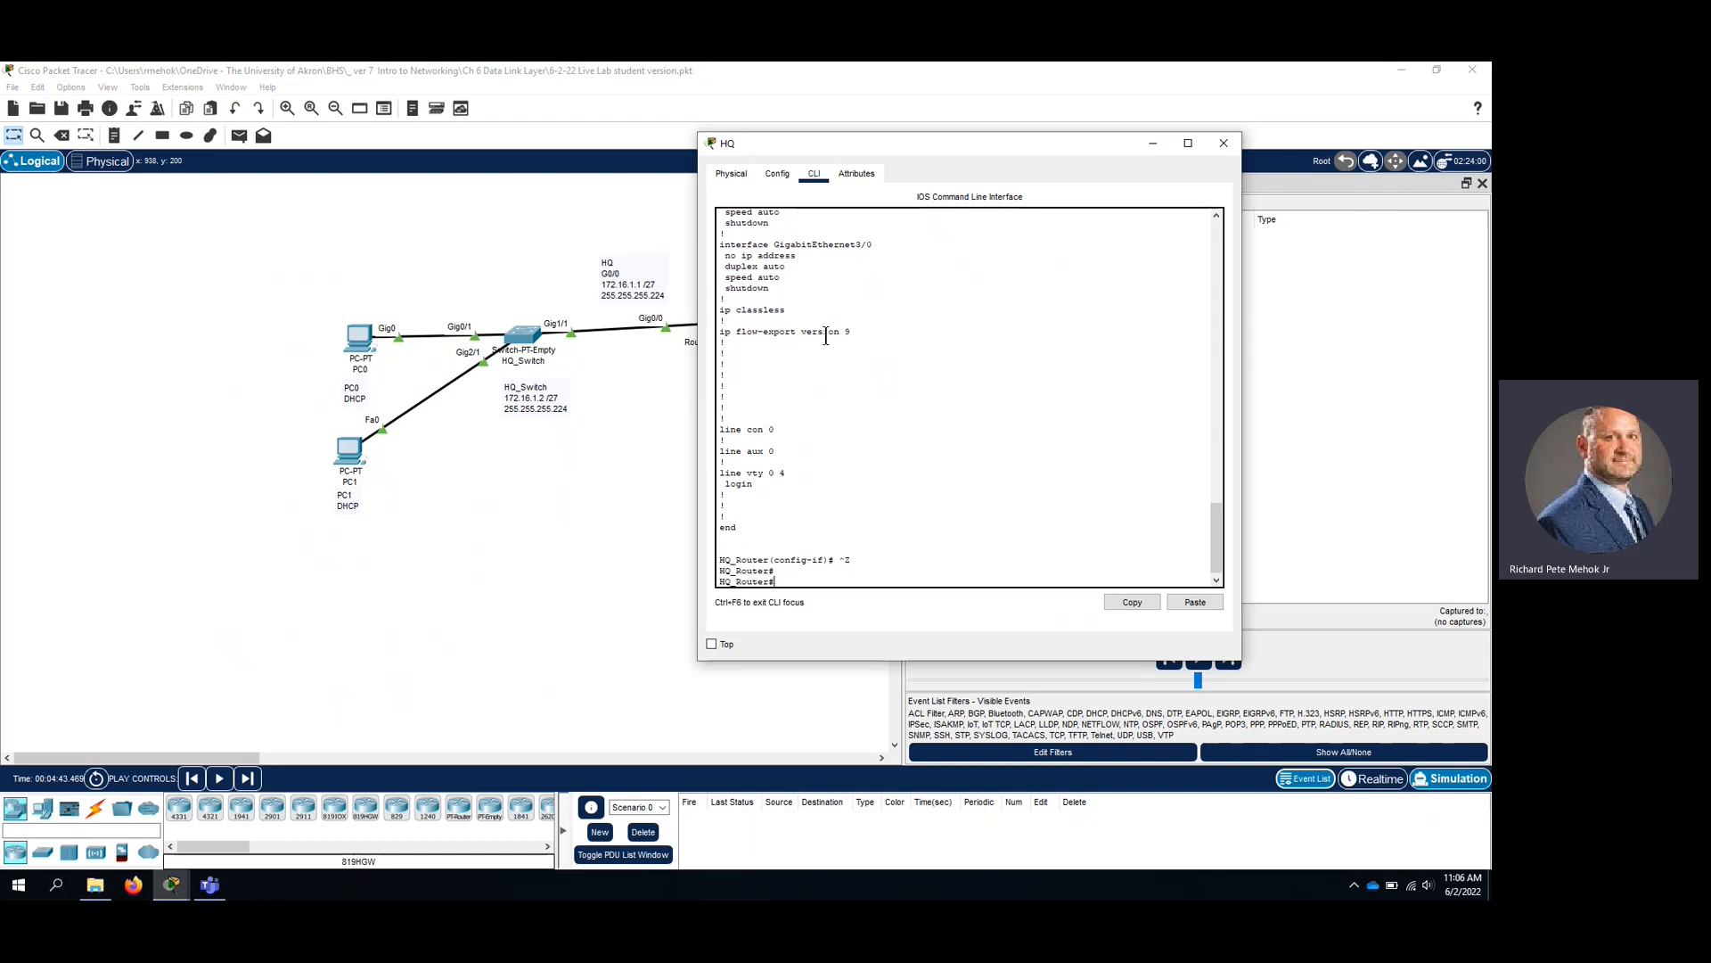
type("ping 172.16.1.2")
key("Return")
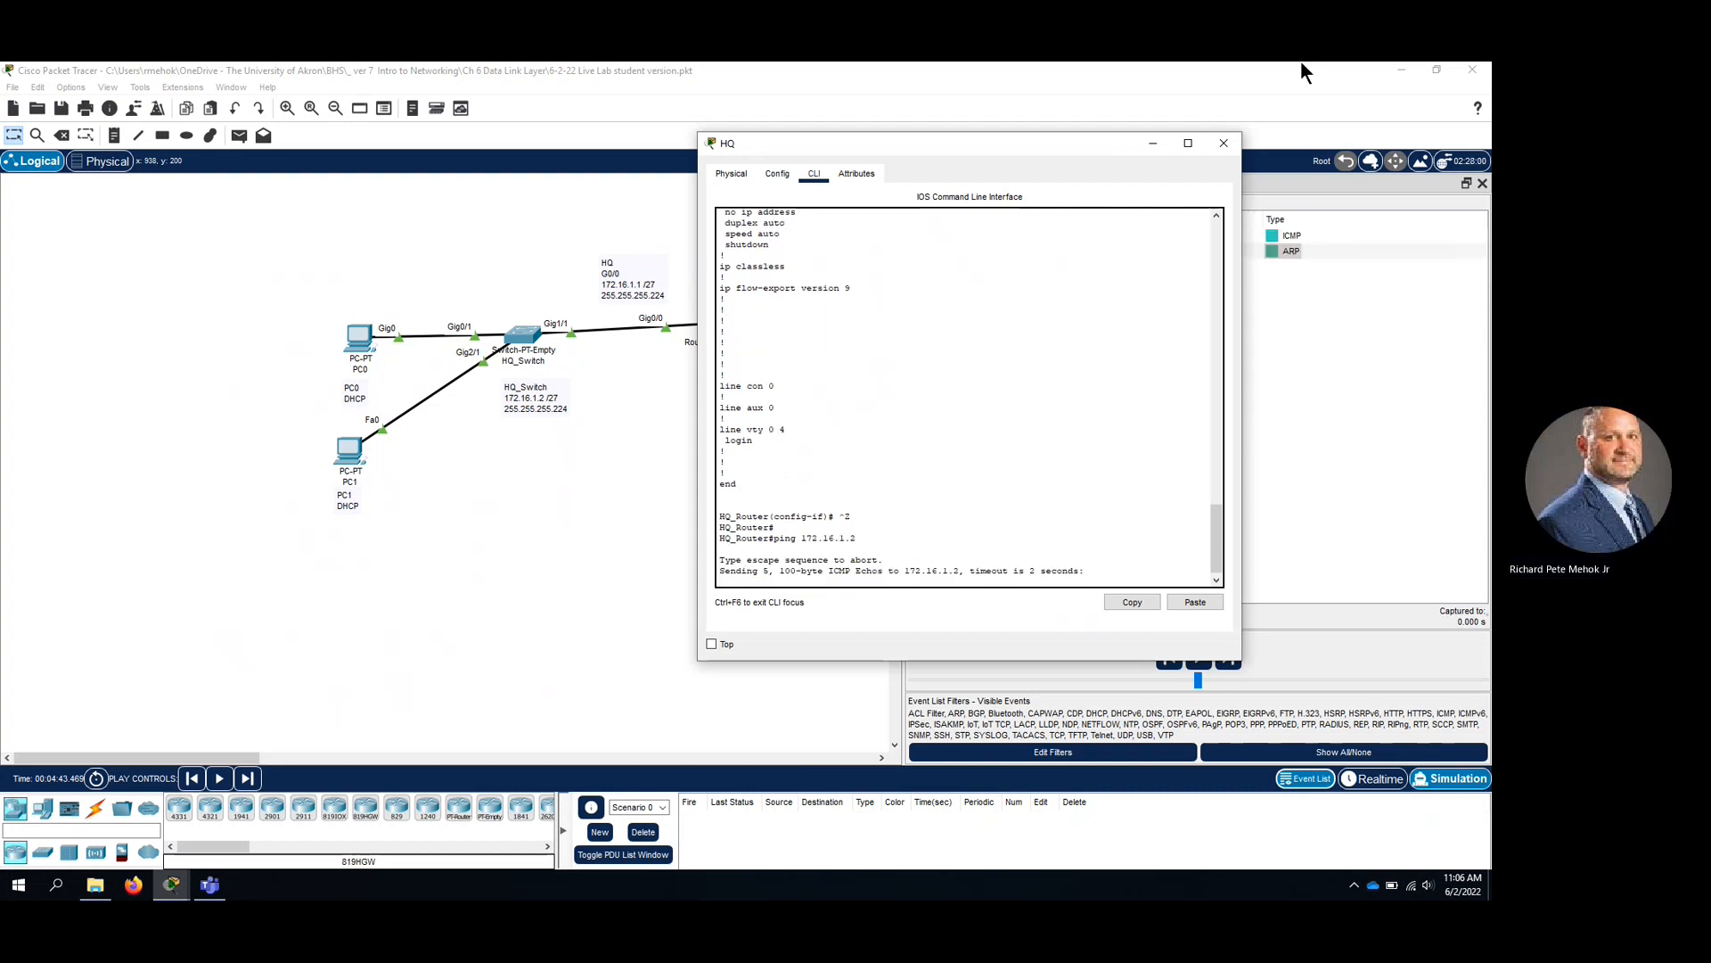
left_click(1152, 145)
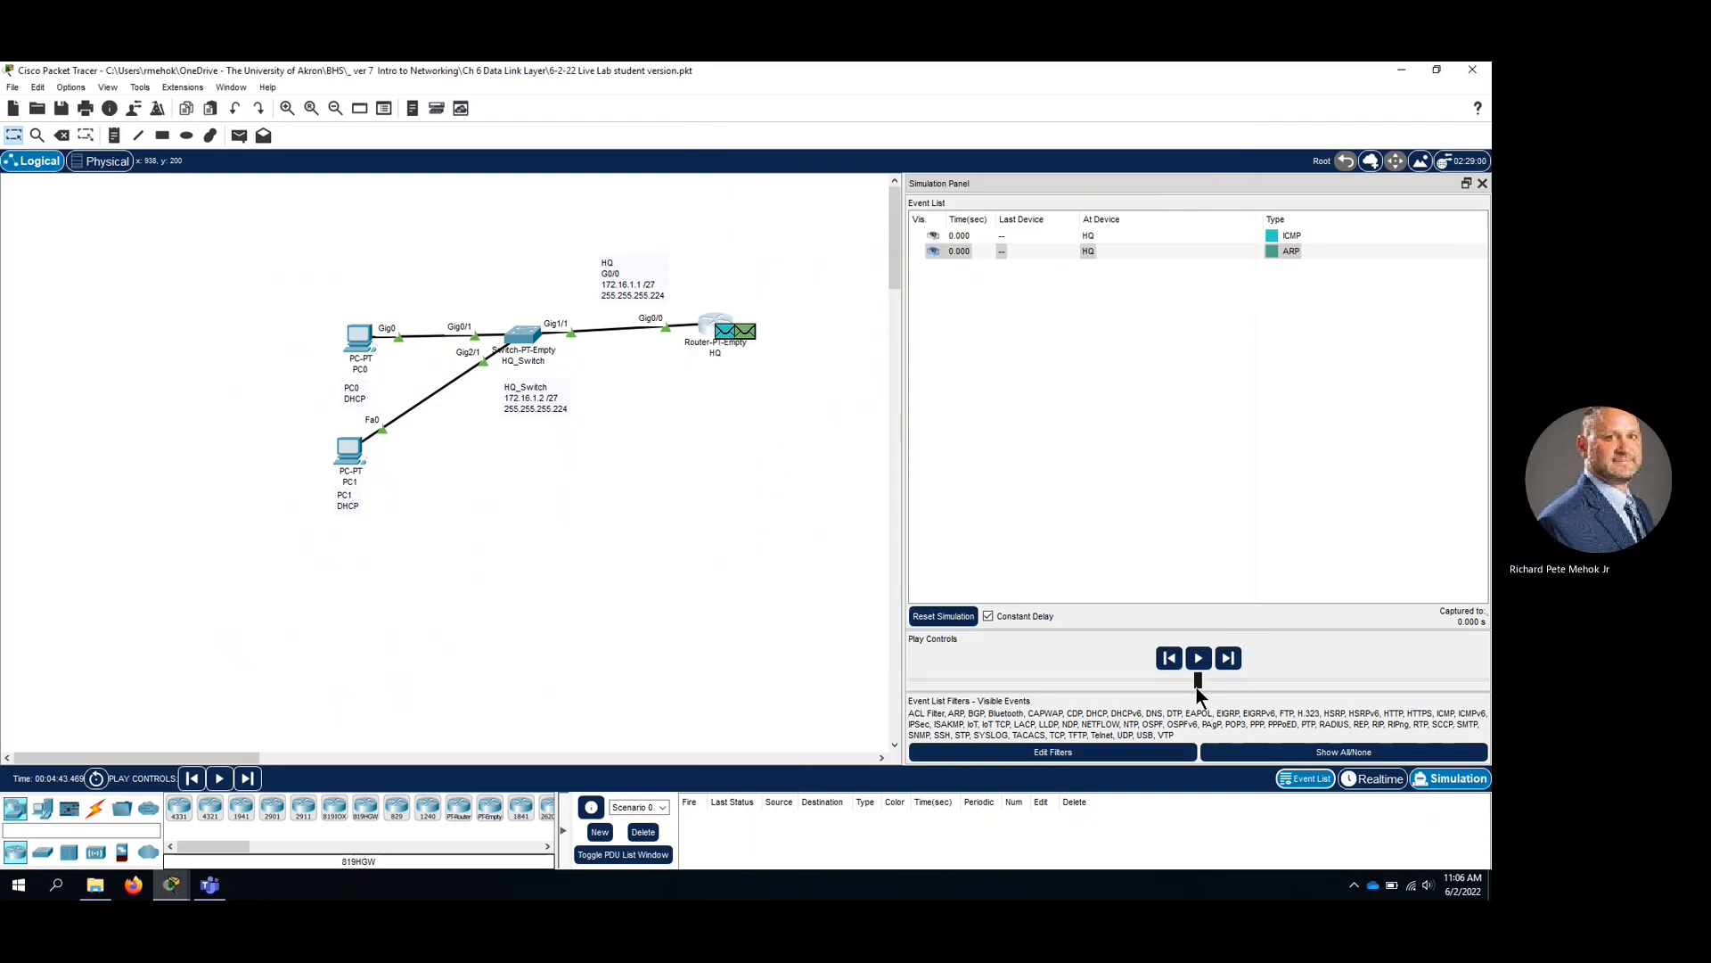
Speed up the simulation playback and inspect the OSI layer details of the ICMP and ARP packets at HQ.
left_click_drag(1197, 688, 1329, 694)
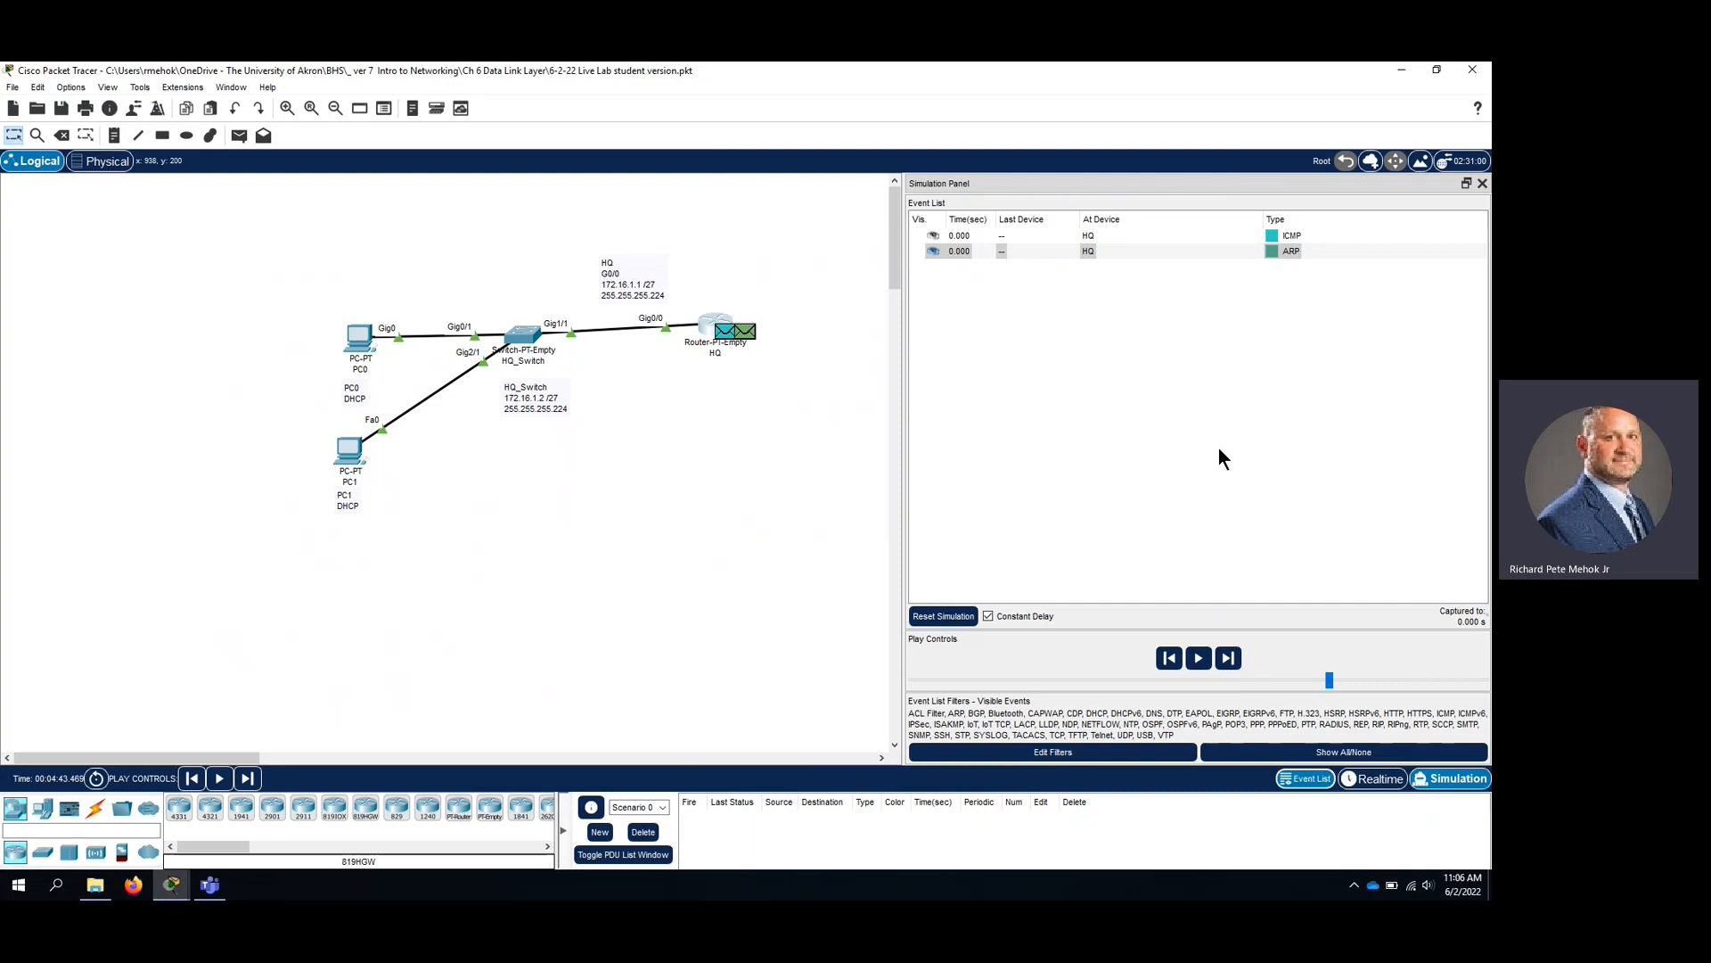
left_click(1272, 235)
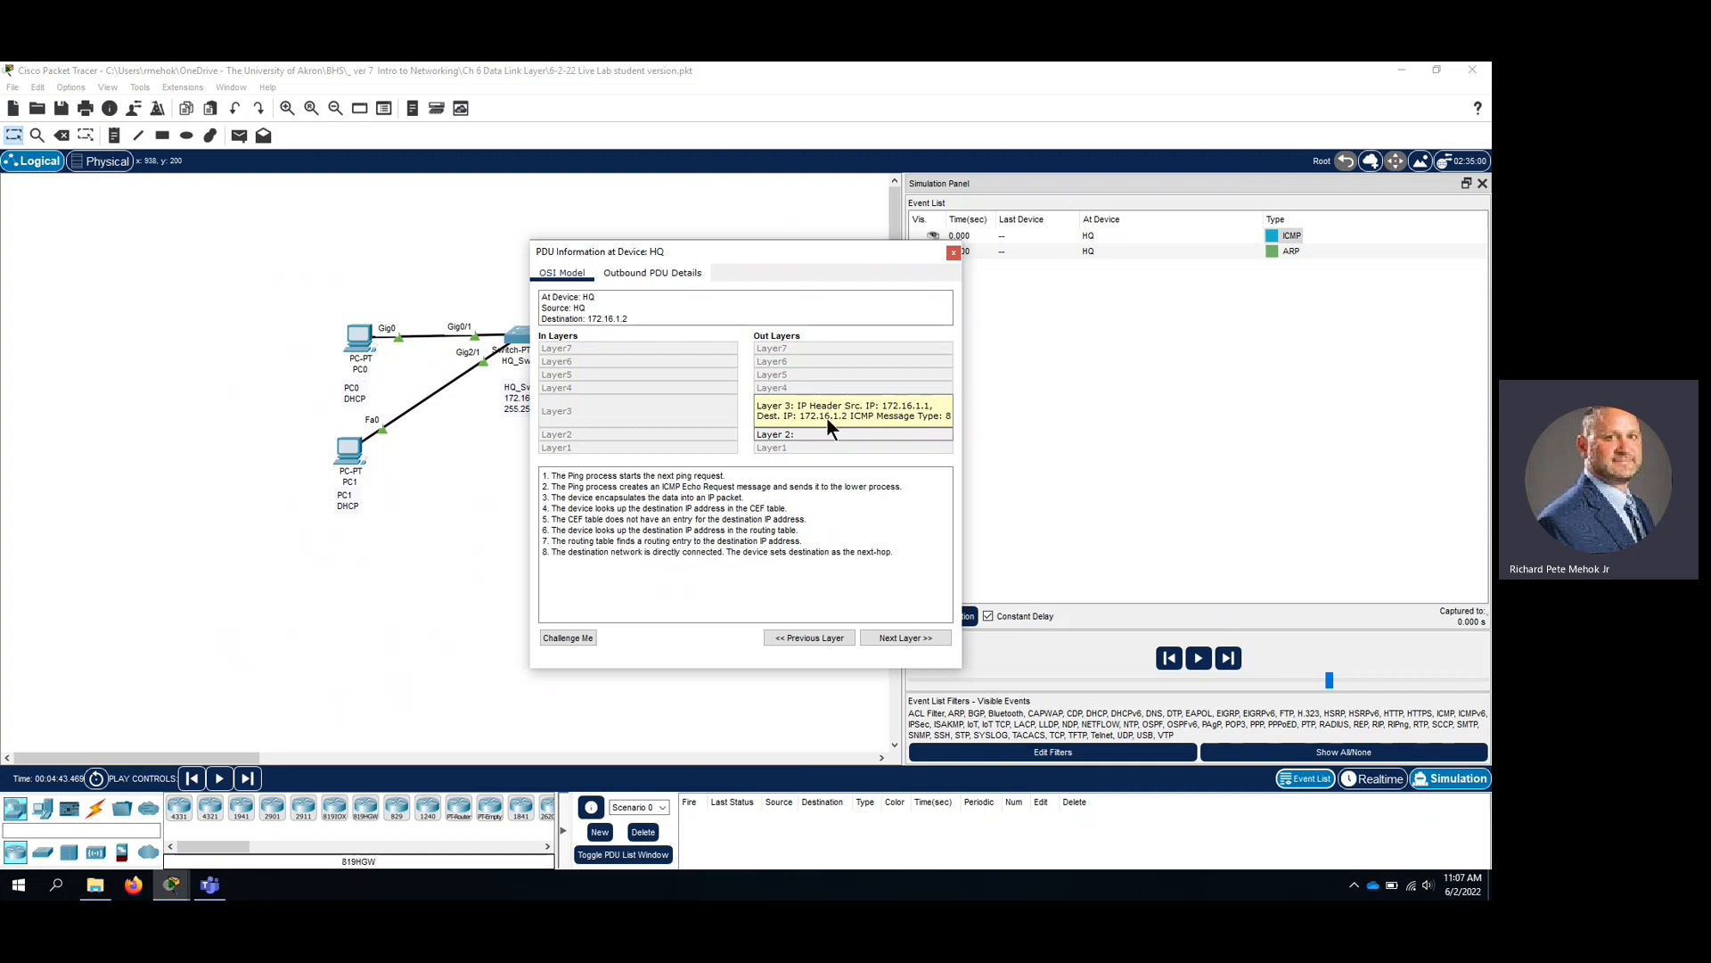
left_click(1270, 249)
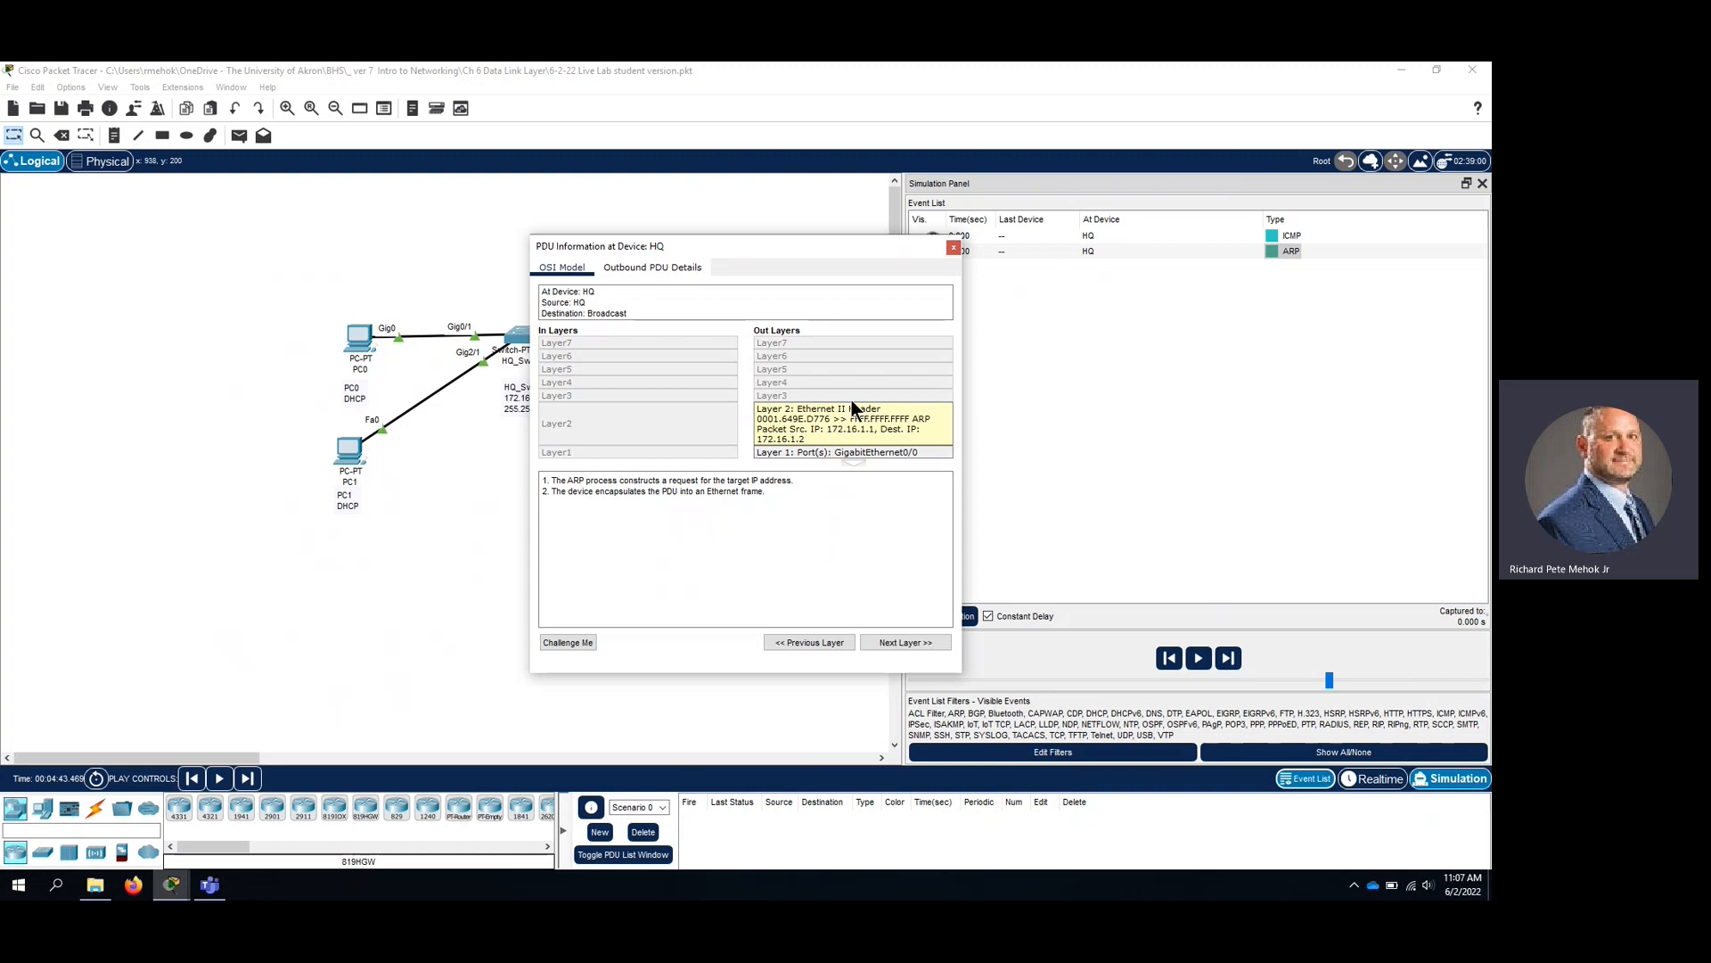
left_click(954, 248)
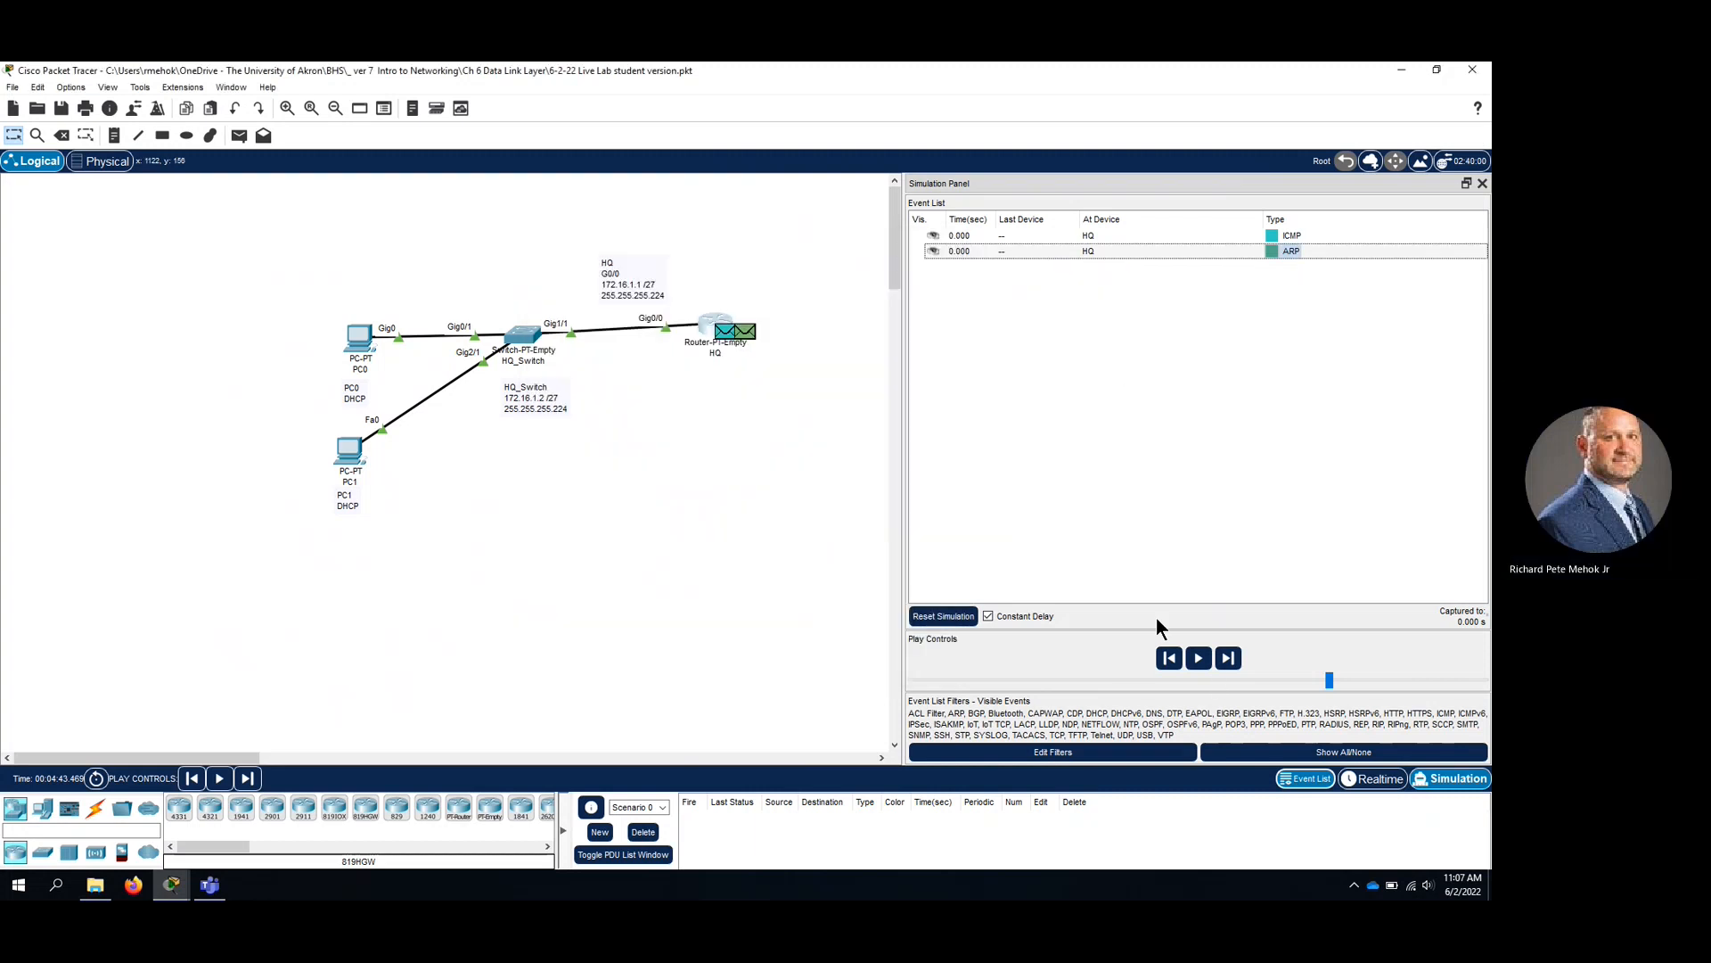
Play the simulation until the ARP request reaches the PCs, pause it, and inspect the ARP packet at PC0 and PC1.
left_click(1201, 664)
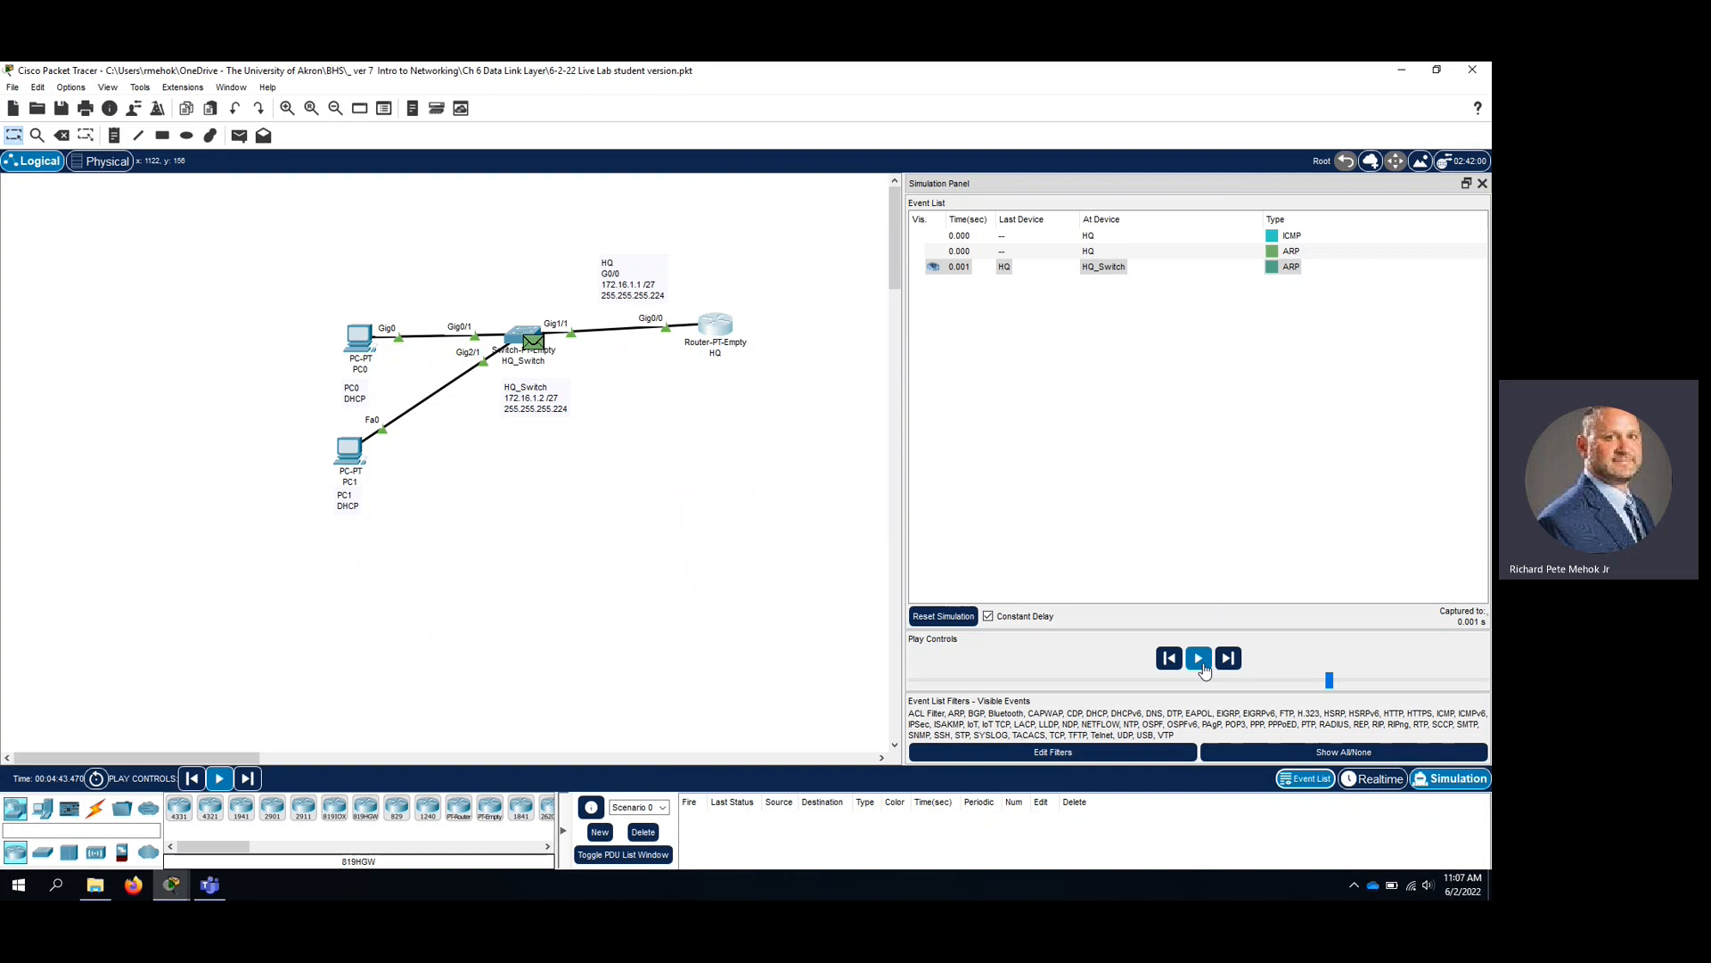
left_click(1203, 662)
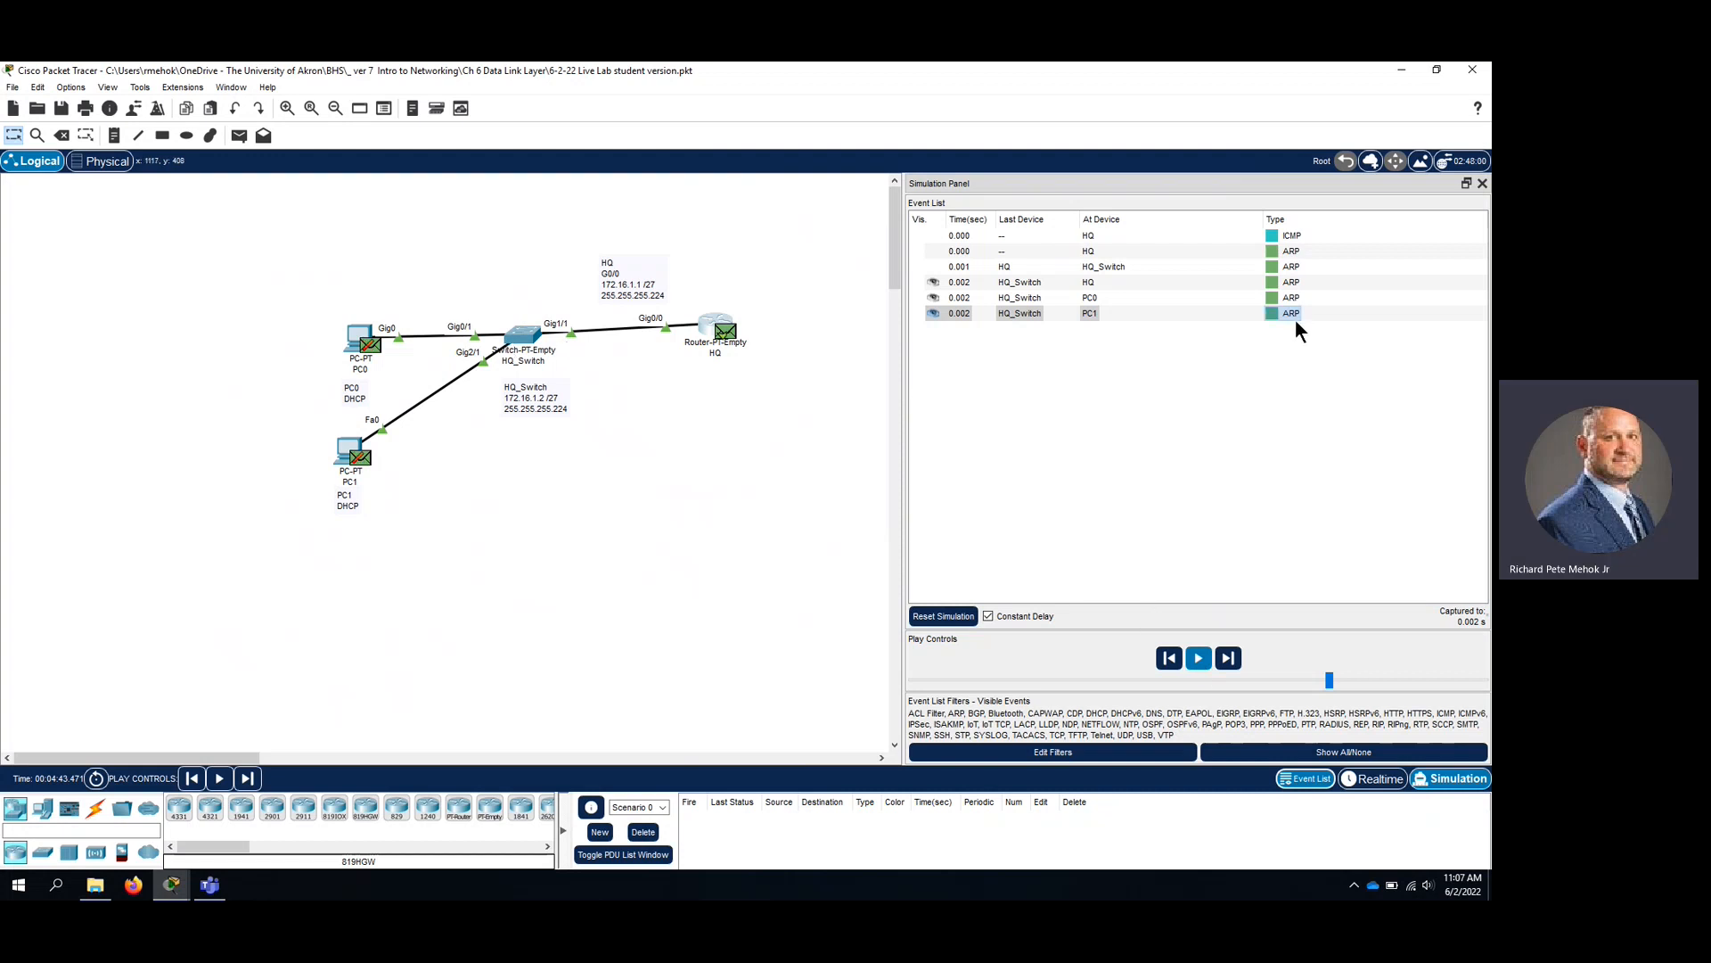
left_click(1272, 299)
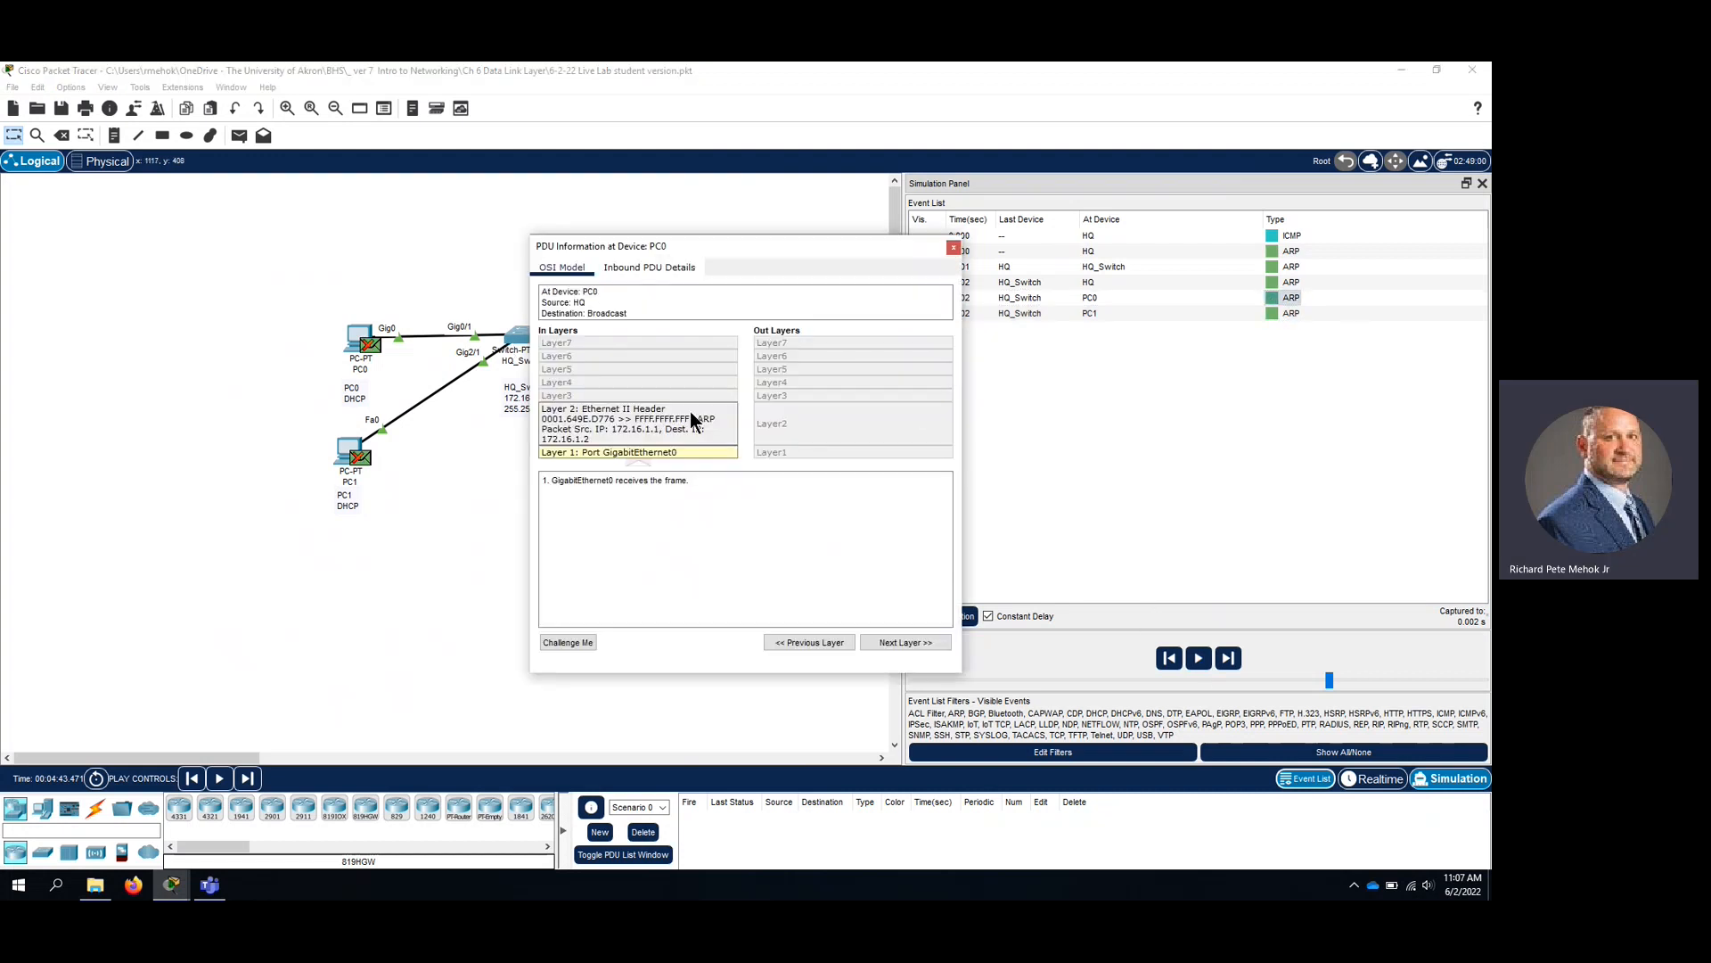
left_click(953, 248)
left_click(1273, 313)
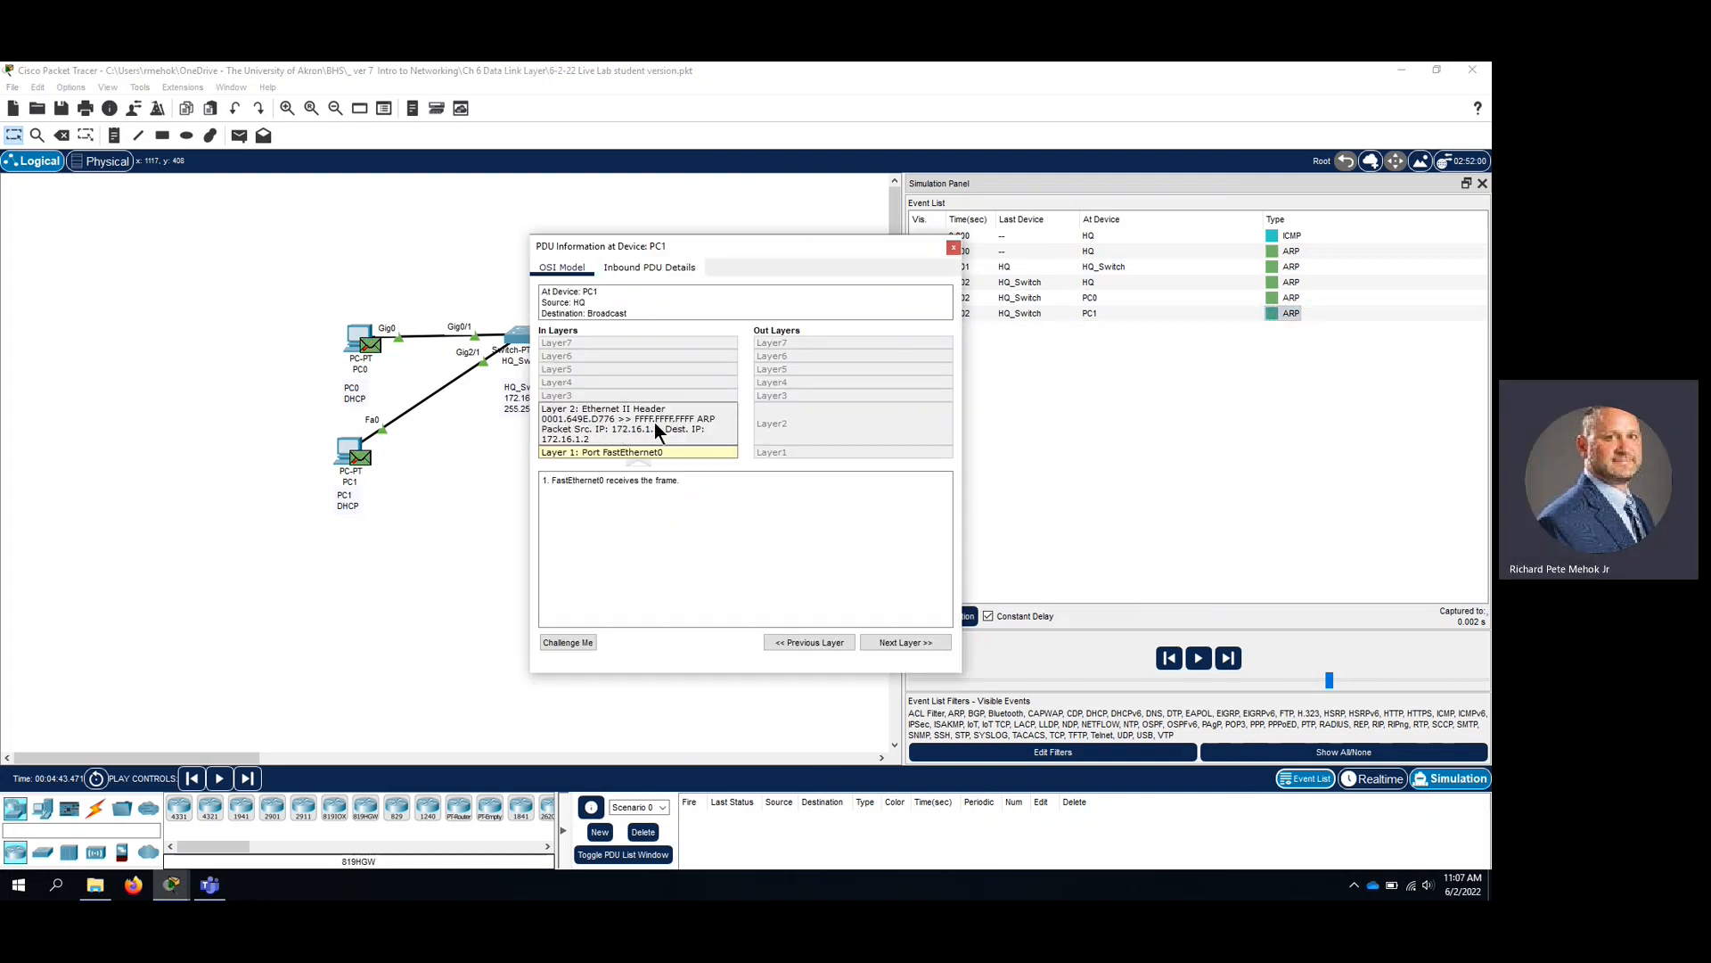
left_click(950, 247)
Resume the simulation through the STP events, pause it and recheck the ARP packet details at PC1.
left_click(1199, 658)
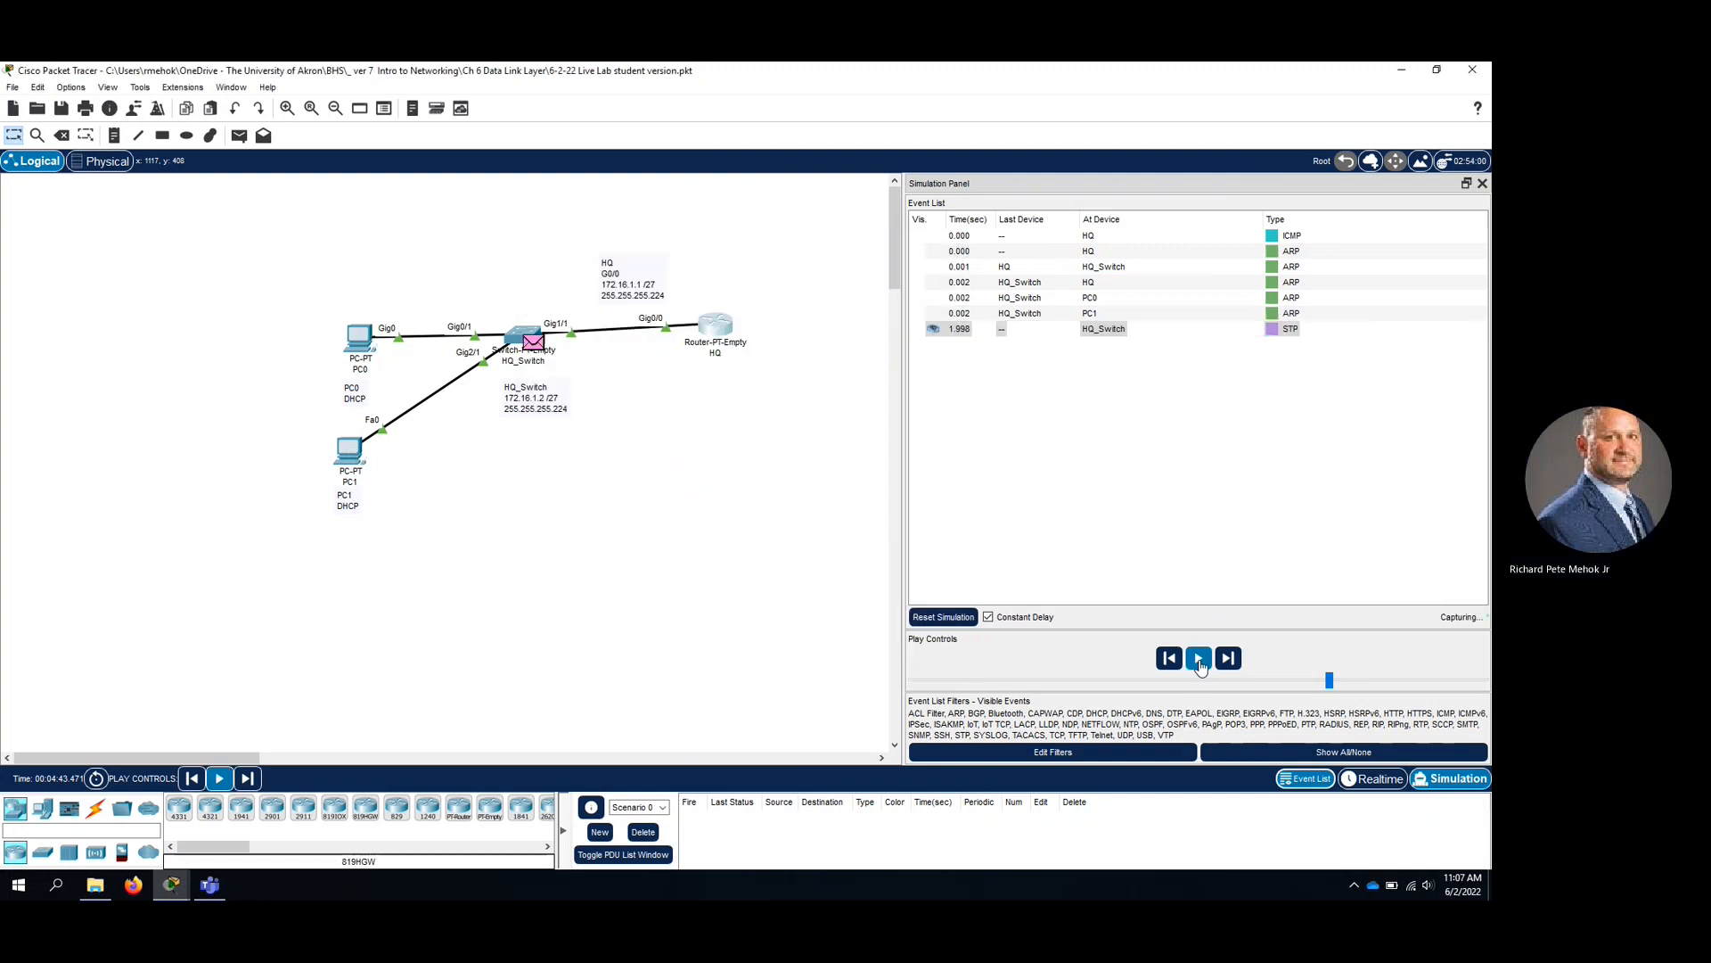
left_click(1199, 659)
left_click(1199, 660)
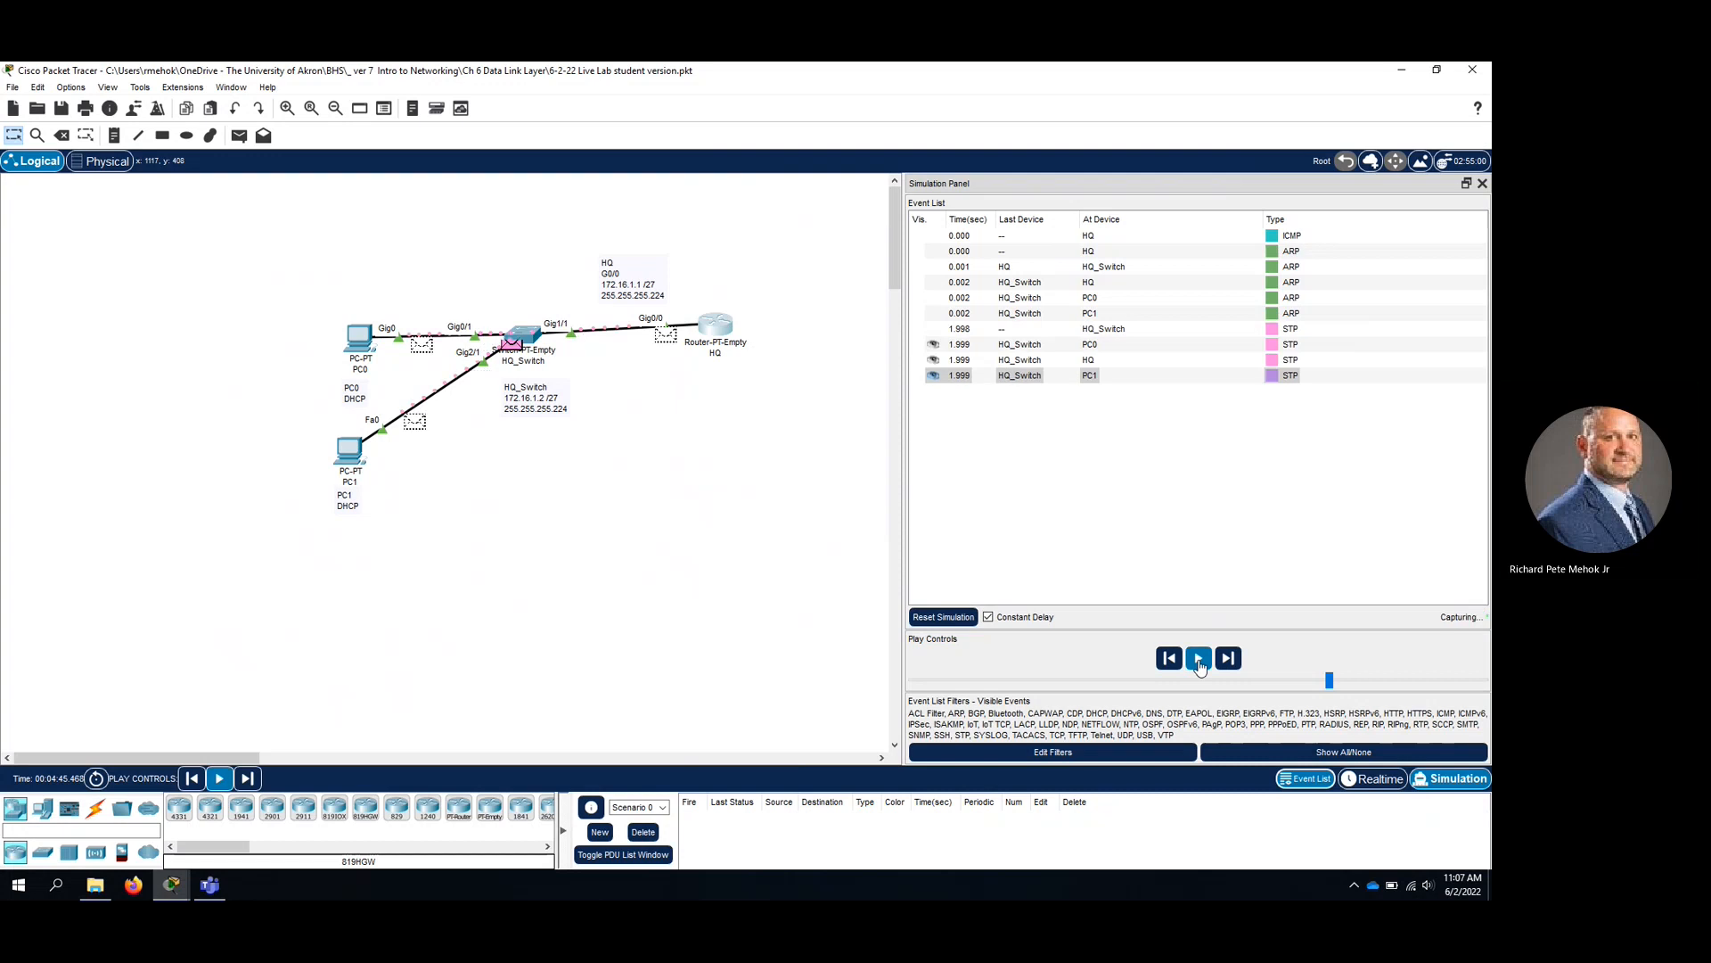
left_click(1269, 315)
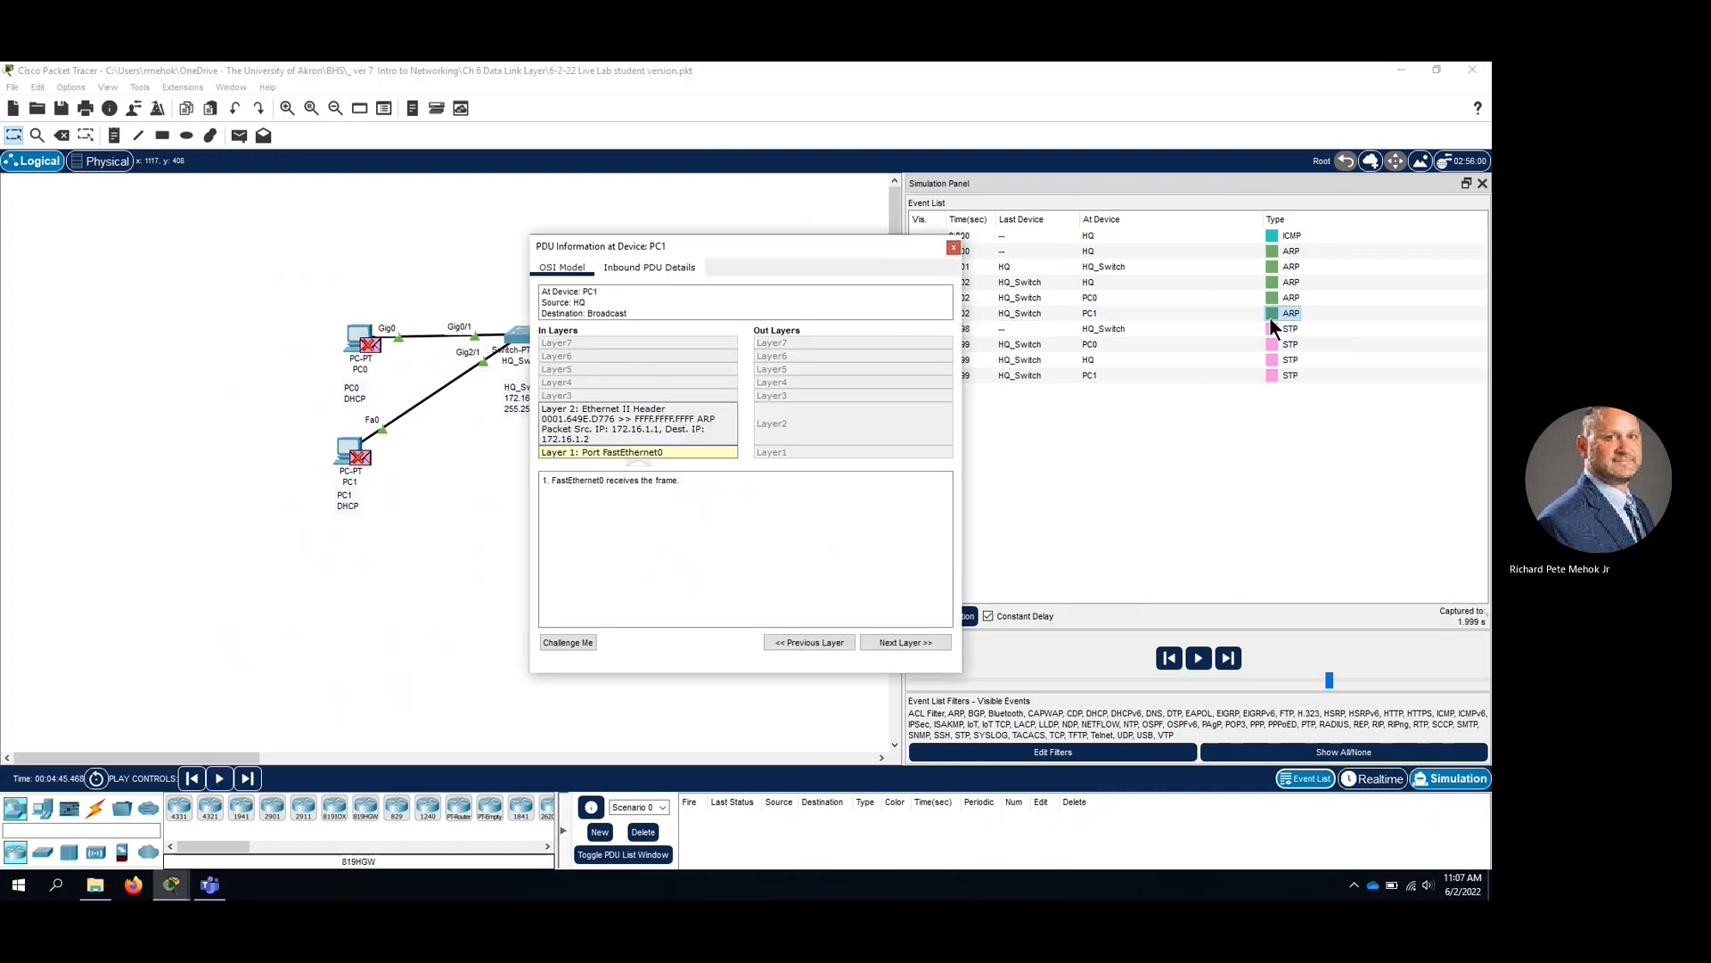
left_click(952, 248)
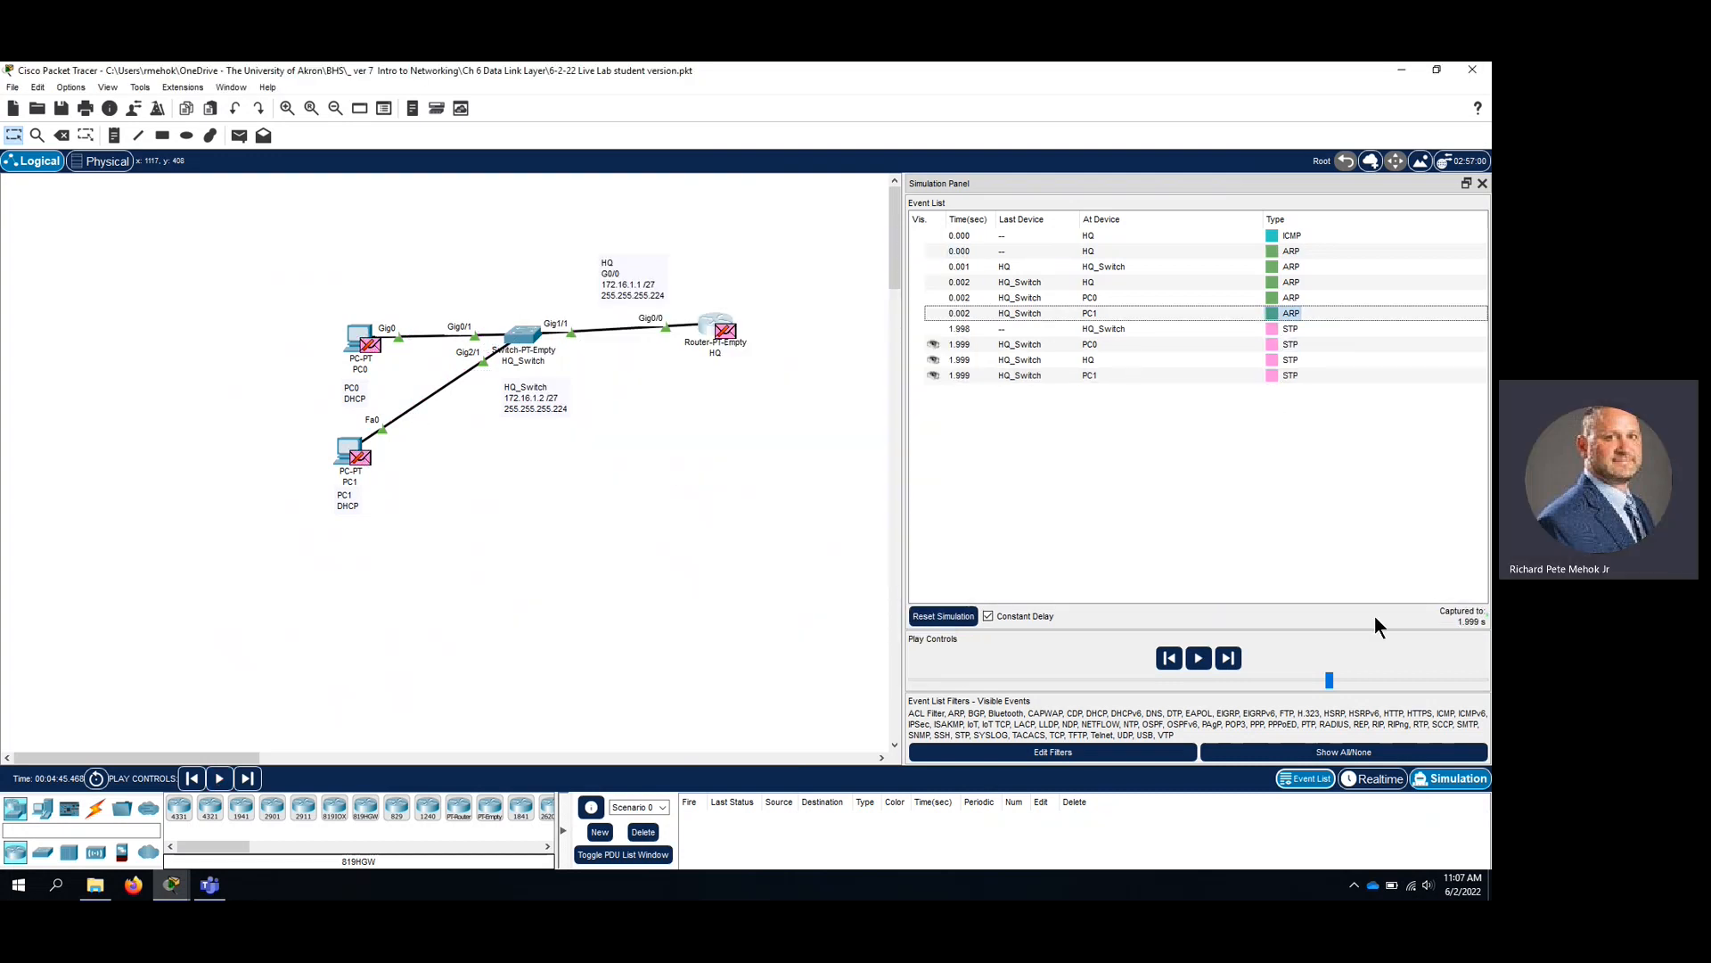
Raise the simulation playback speed further and restart the simulation with an empty event list by passing through Realtime mode.
left_click_drag(1334, 680, 1390, 680)
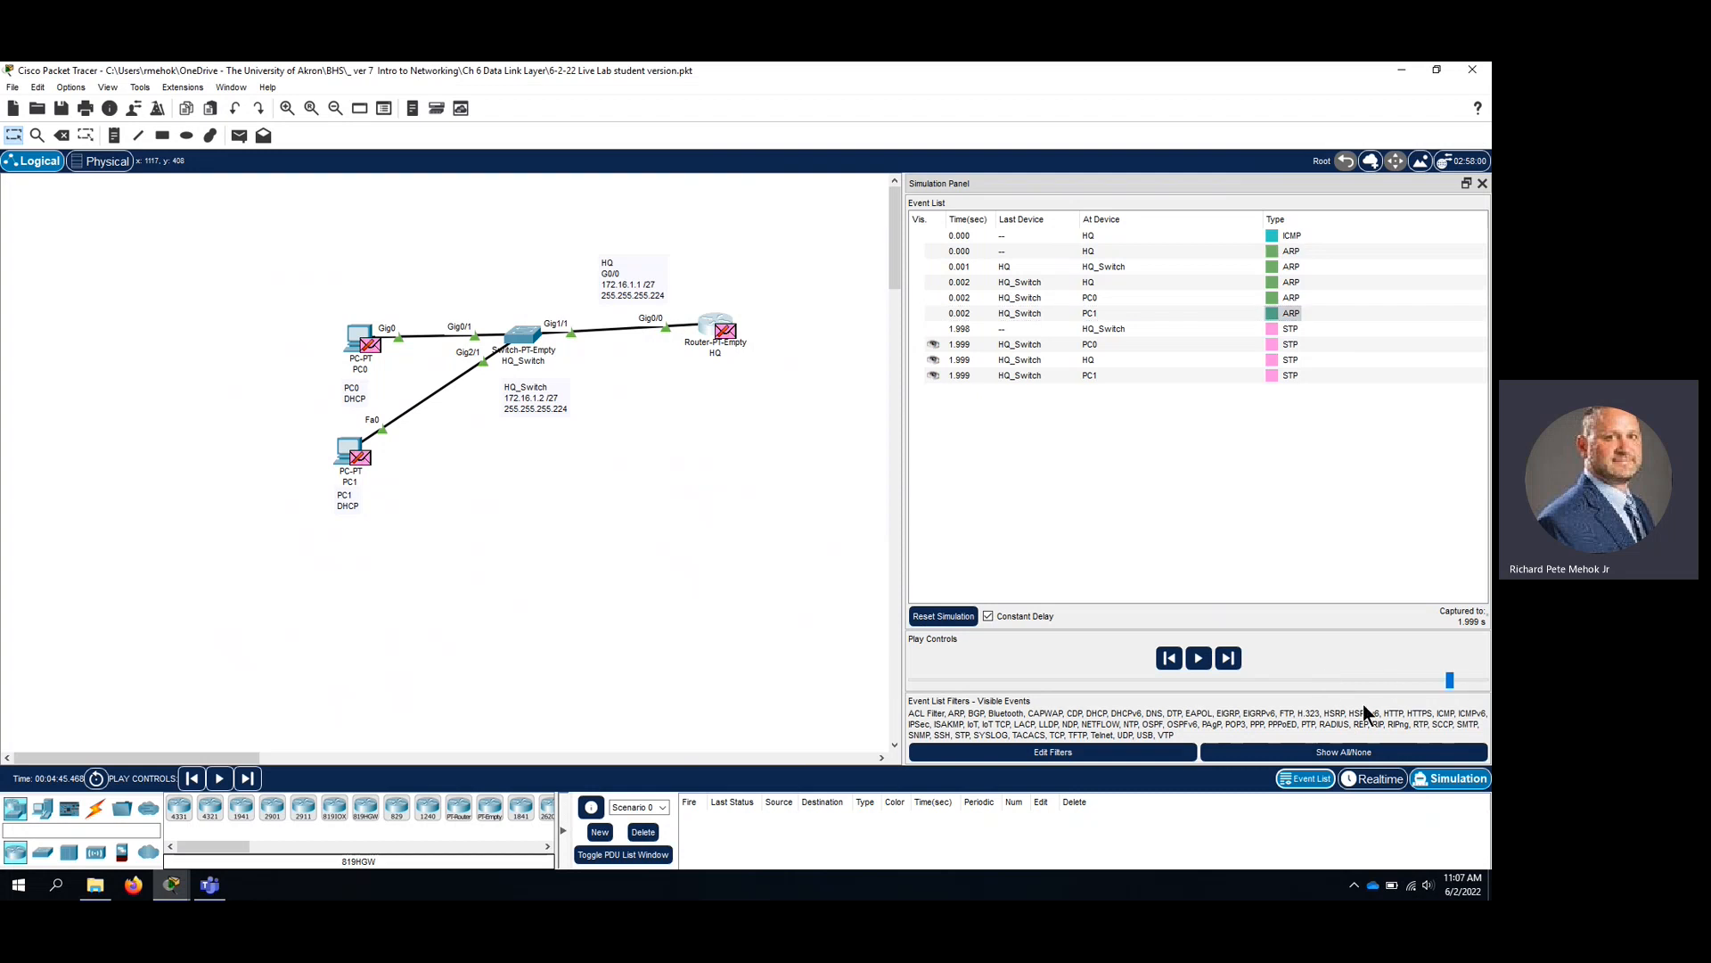
left_click(1378, 779)
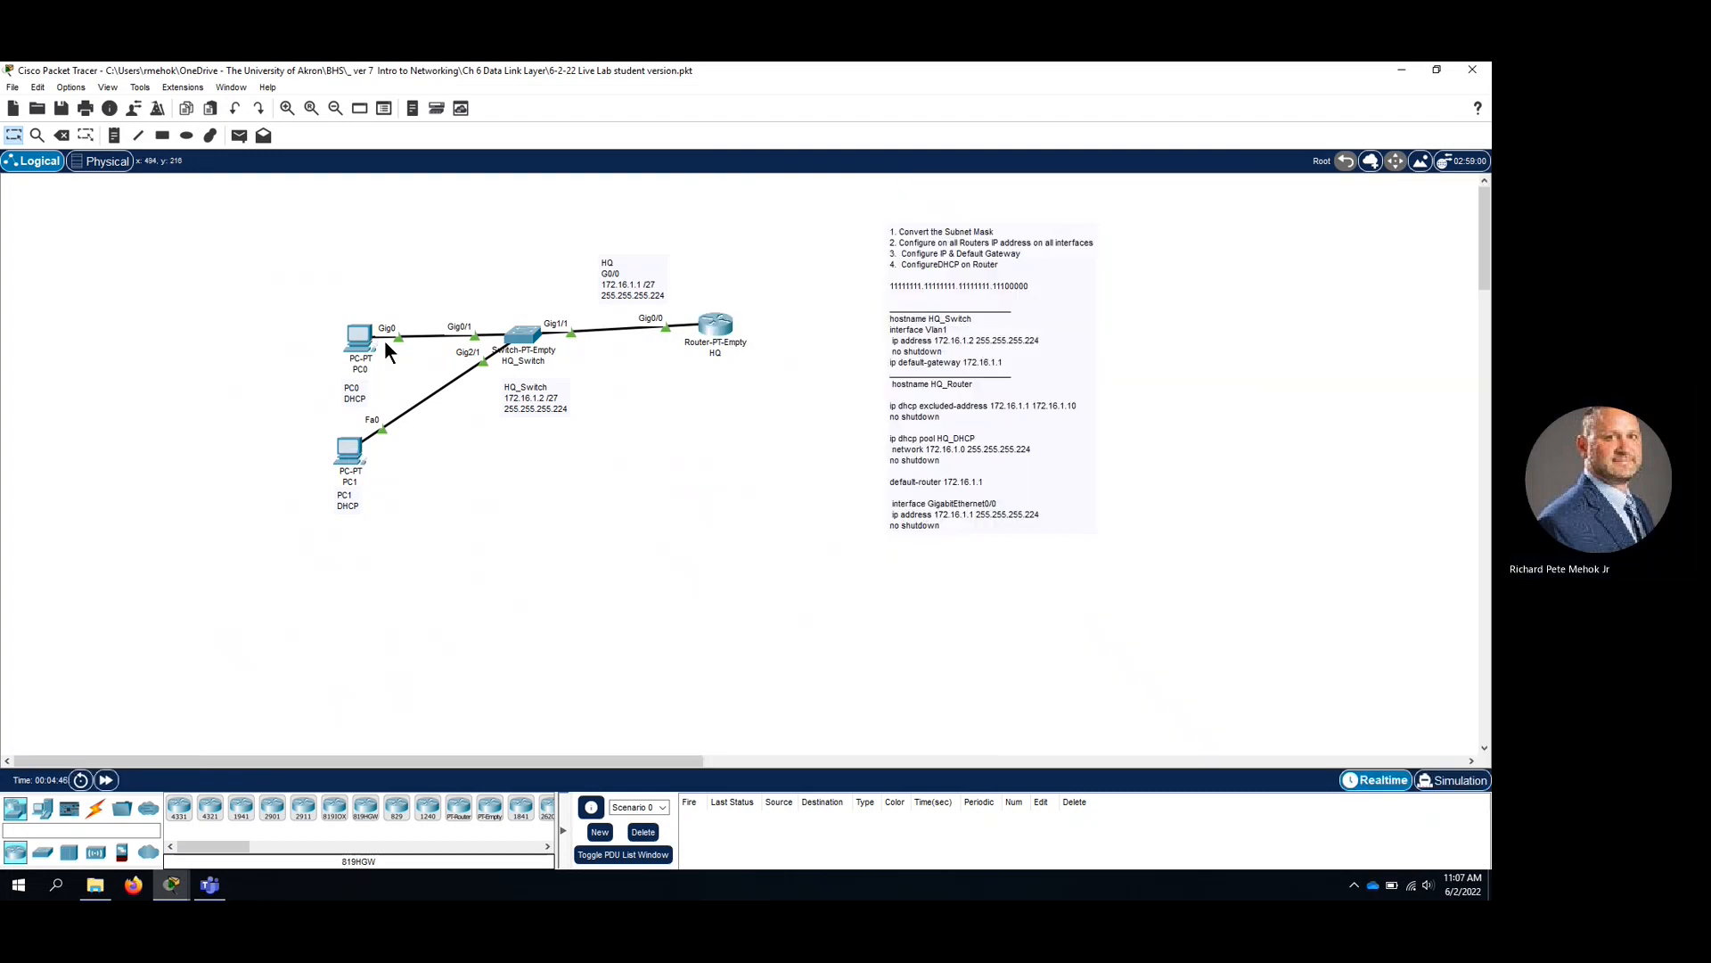
left_click(532, 336)
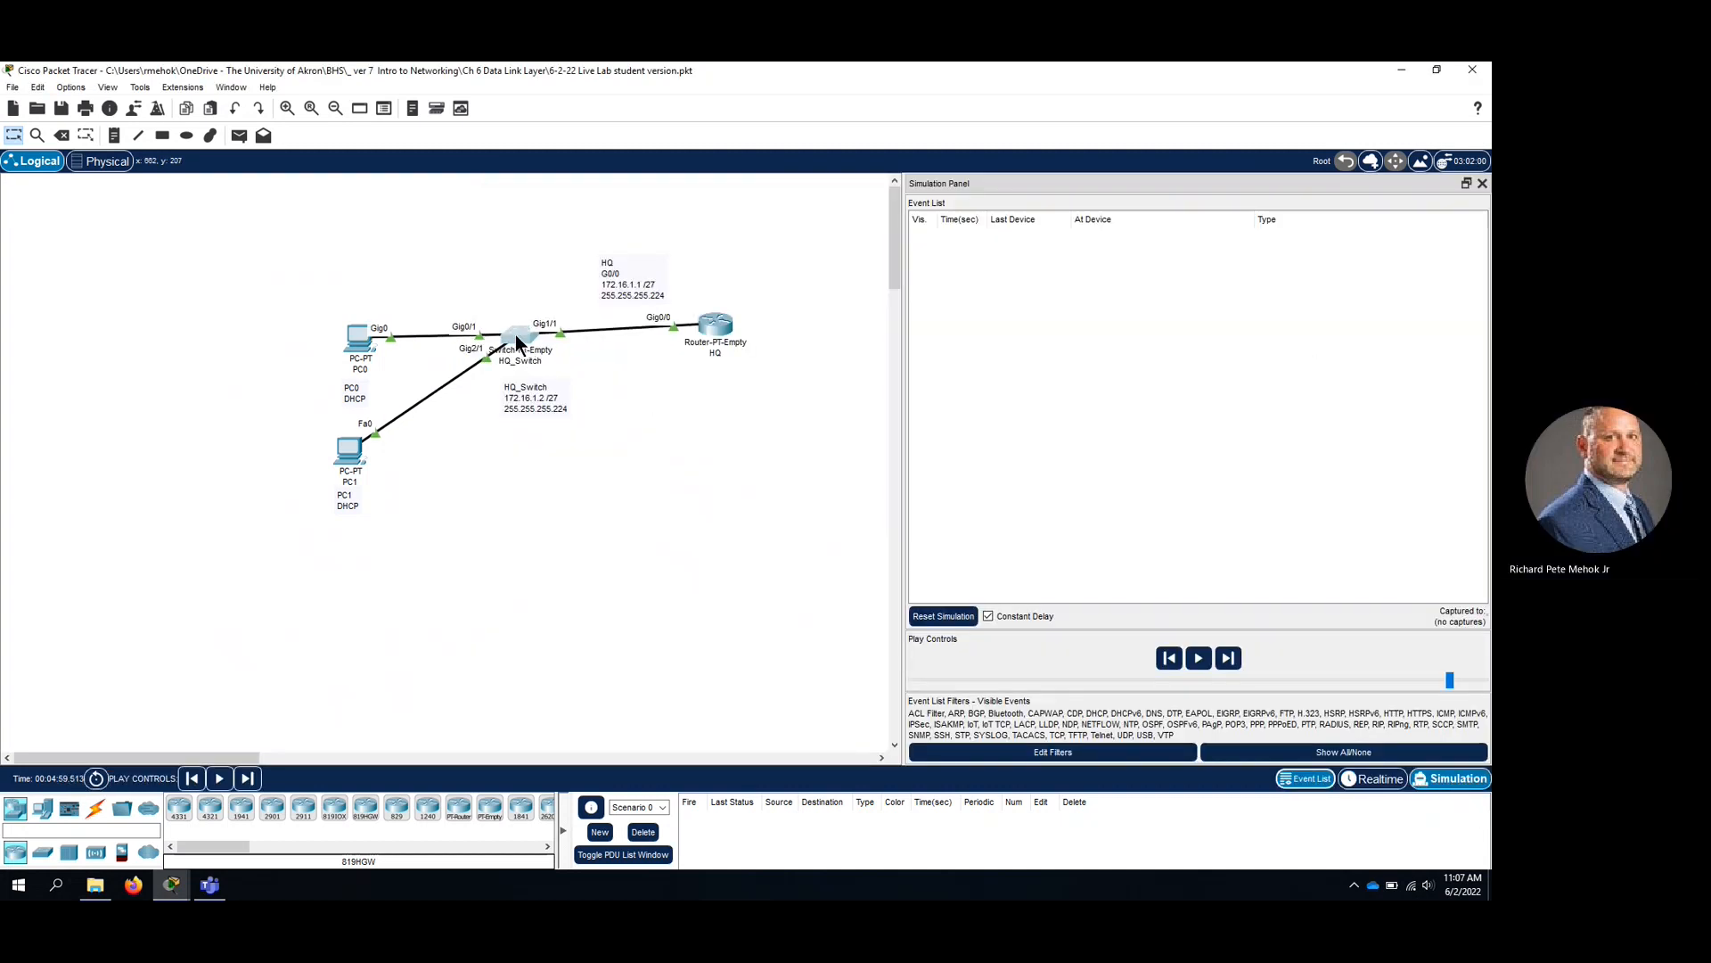
Ping the router at 172.16.1.1 from HQ_Switch's configuration mode with do ping.
left_click(524, 343)
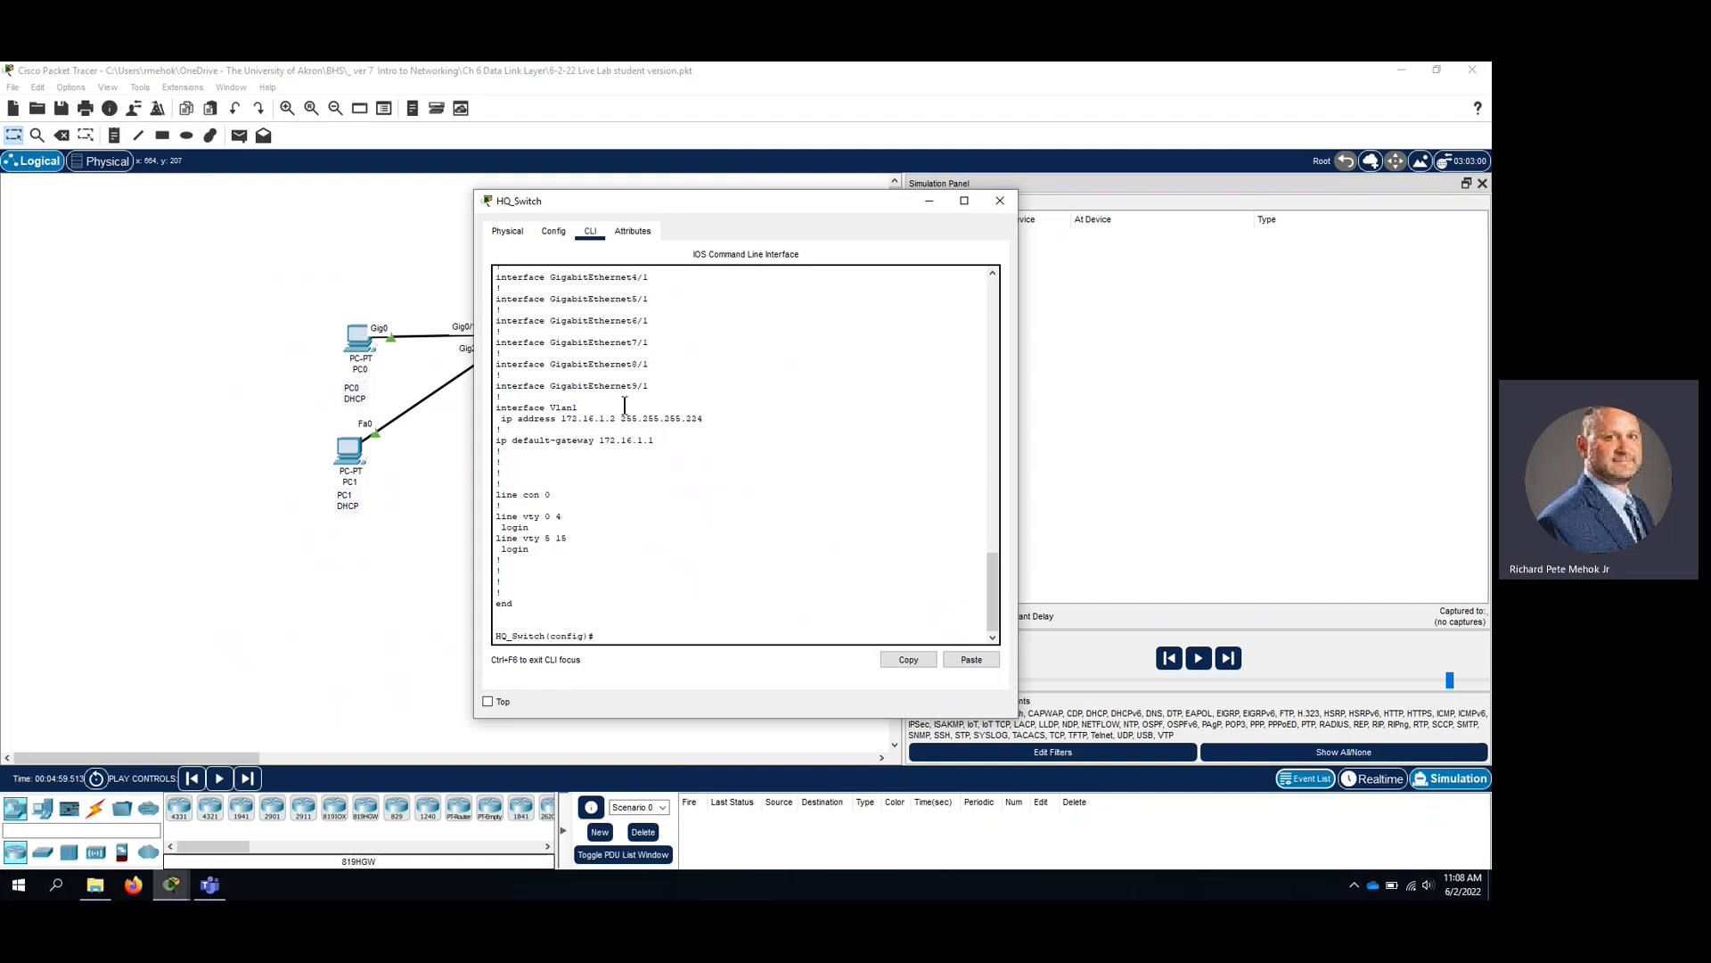
right_click(620, 410)
left_click_drag(661, 603, 687, 554)
type("do po")
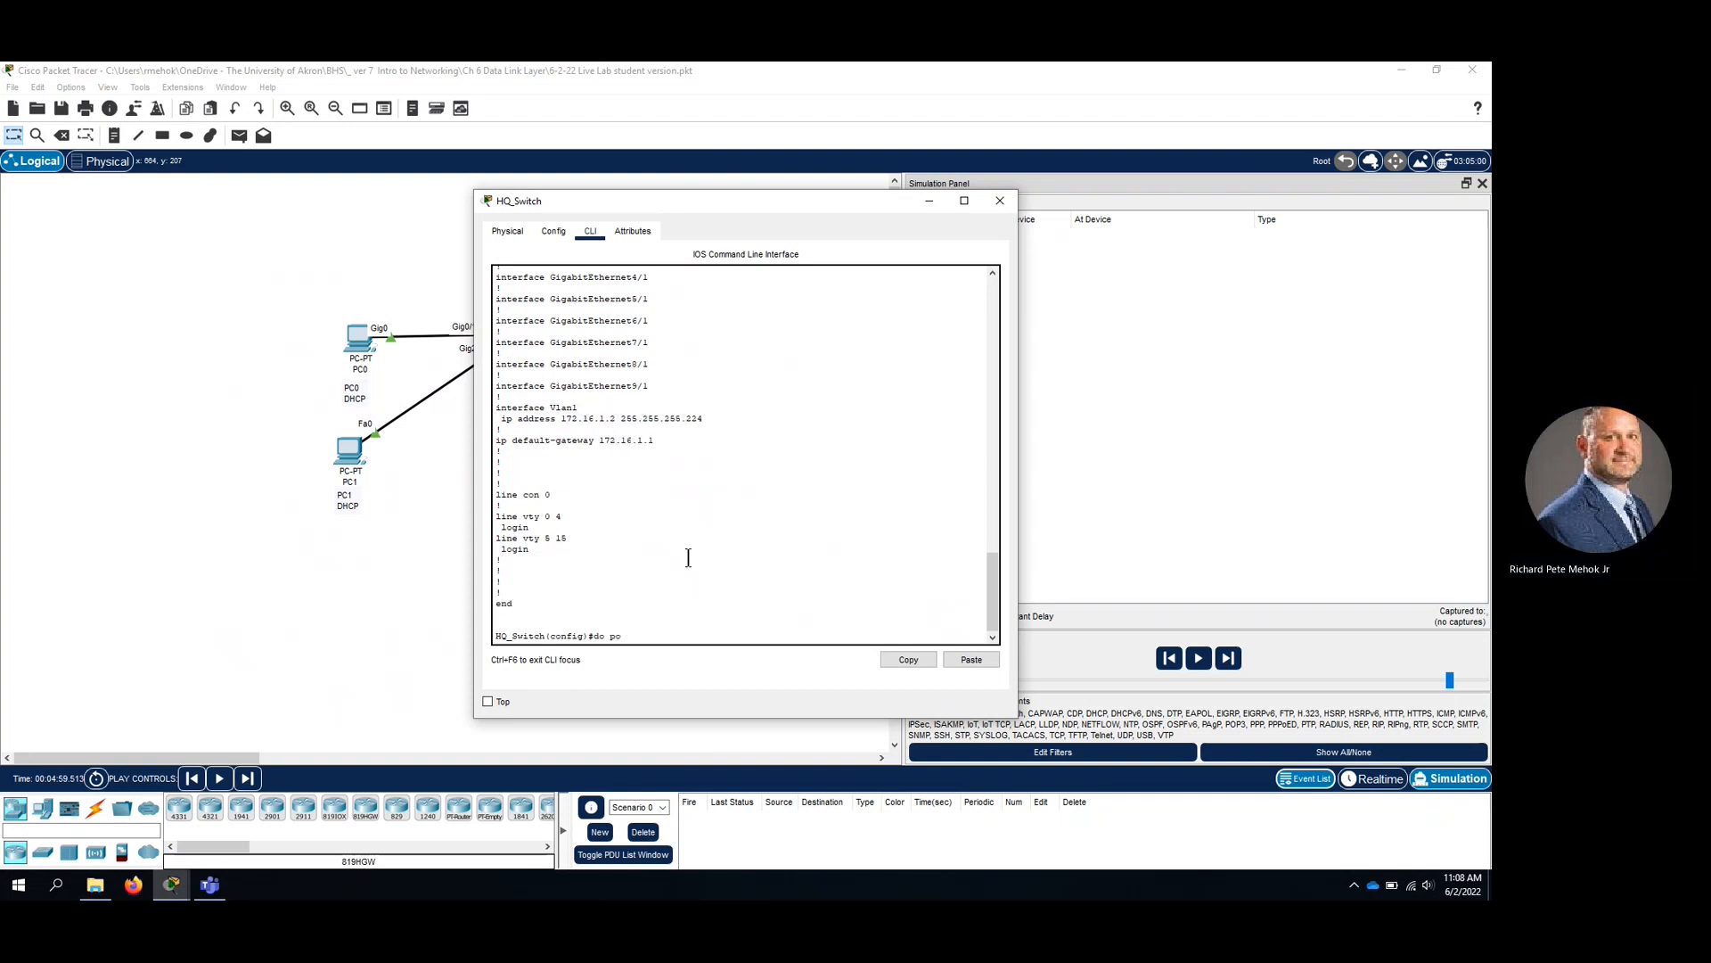
key("BackSpace")
type("ing 172.16.1.1")
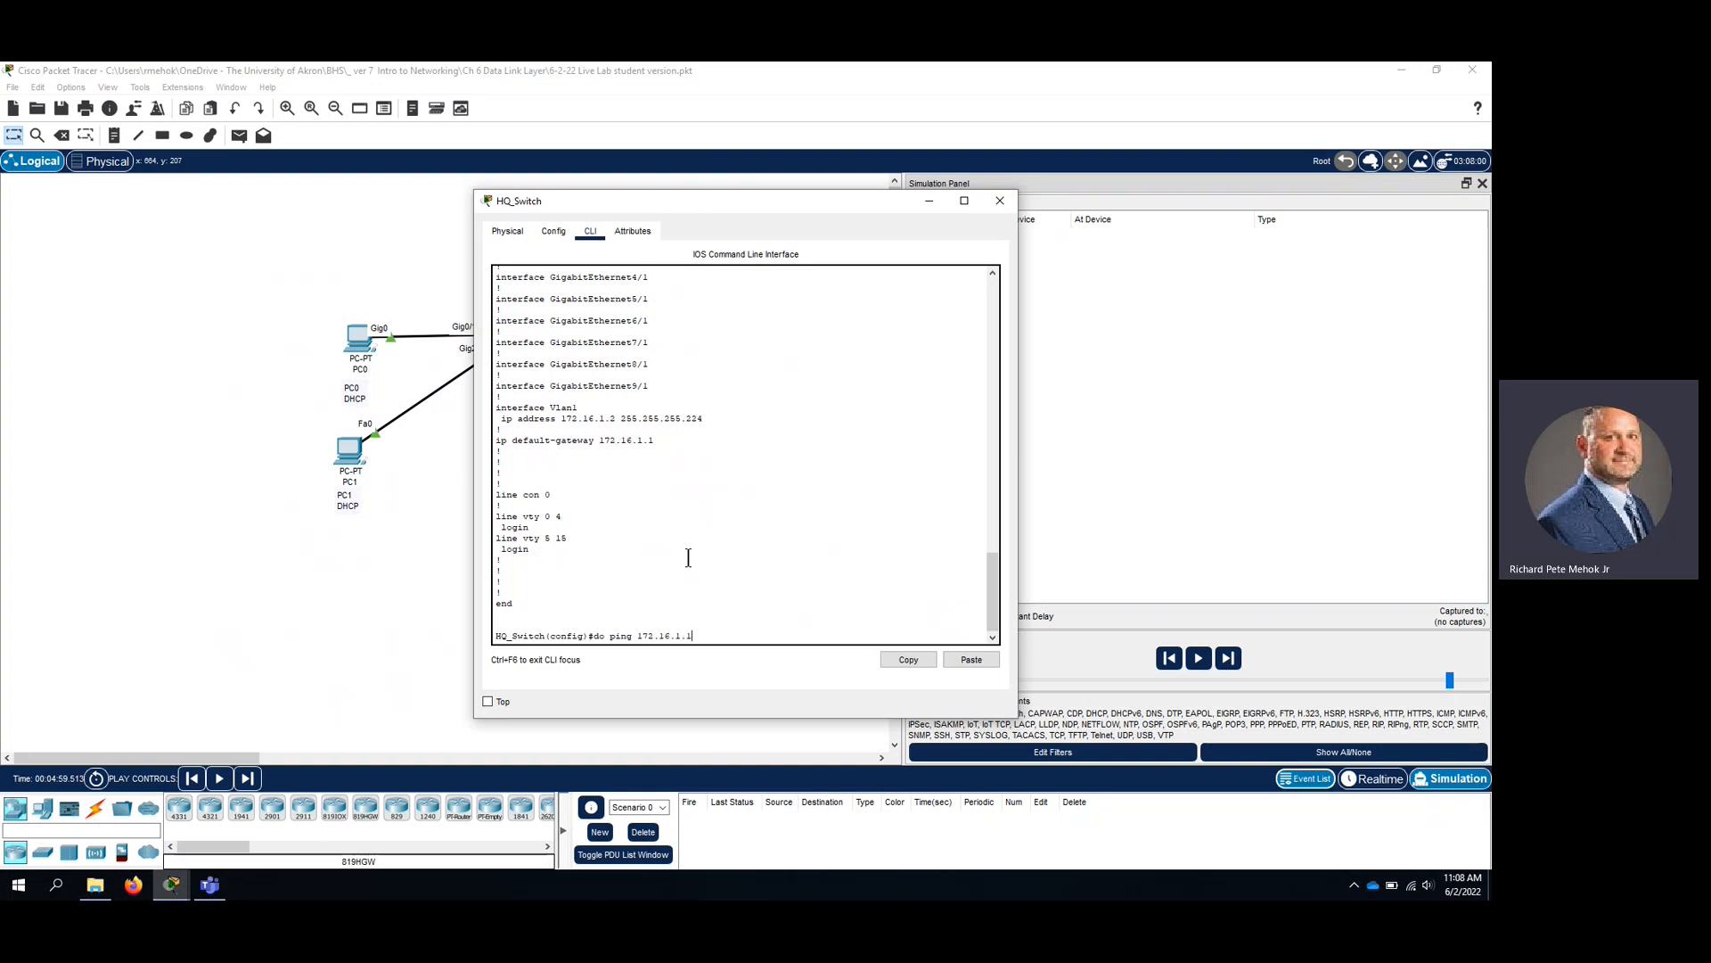
key("Return")
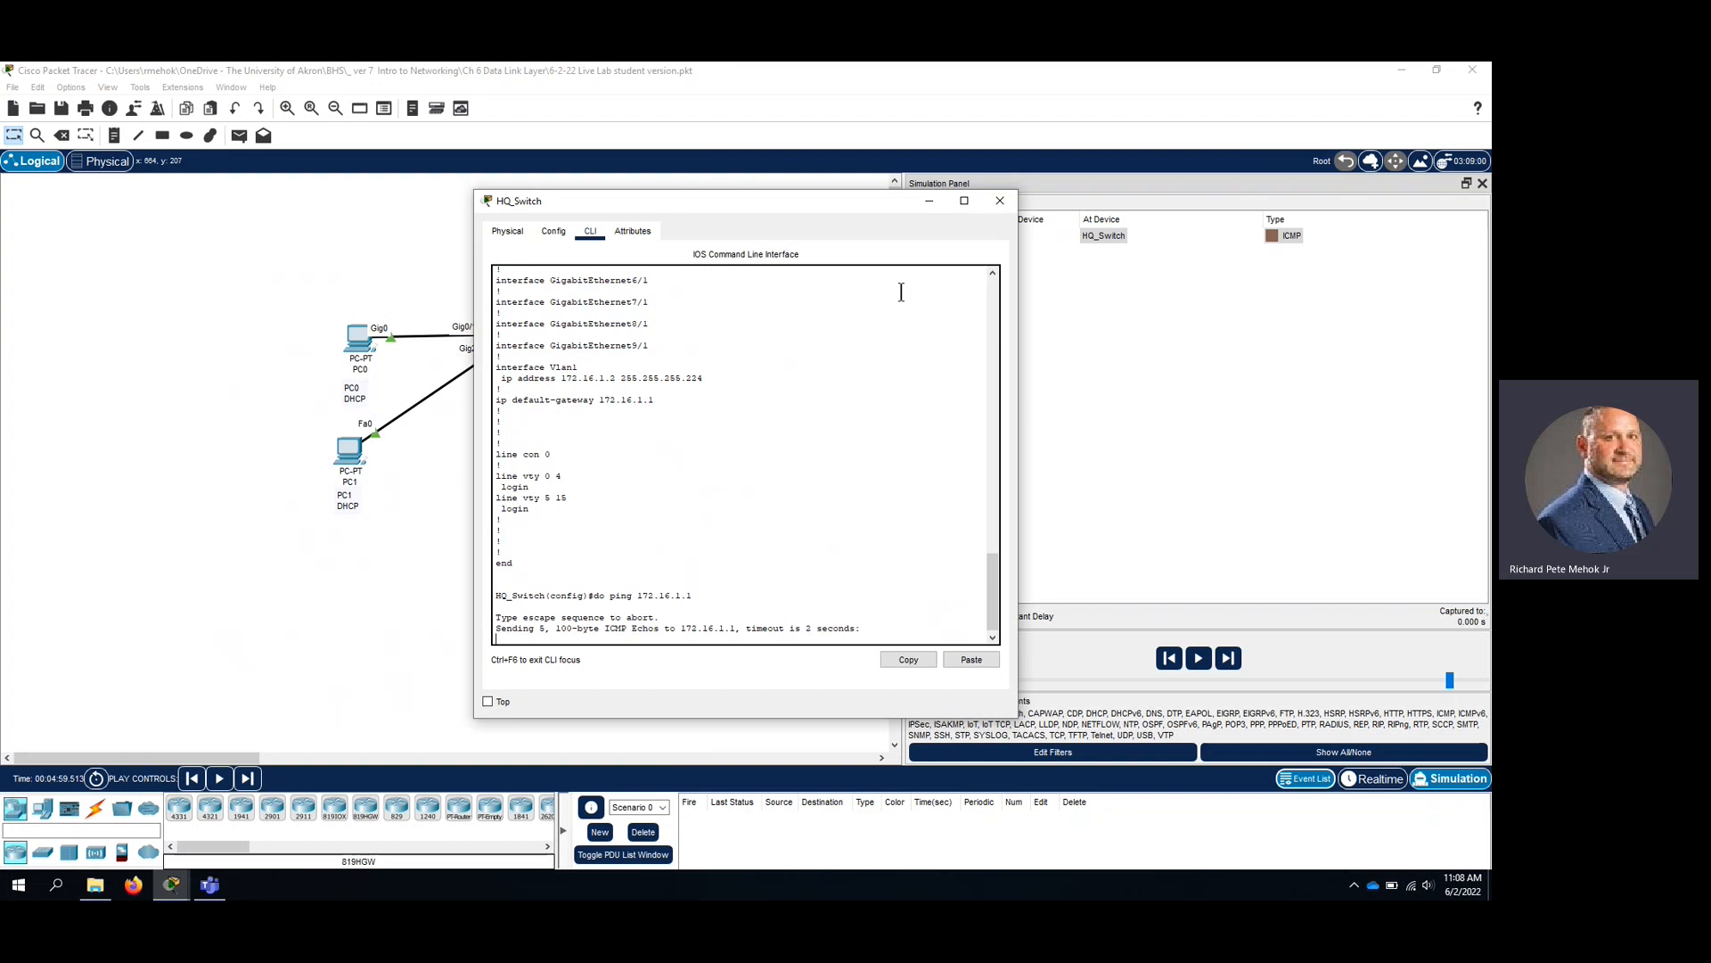
Play the simulation of the switch's ping and inspect the ICMP packet received at the HQ router.
left_click(928, 202)
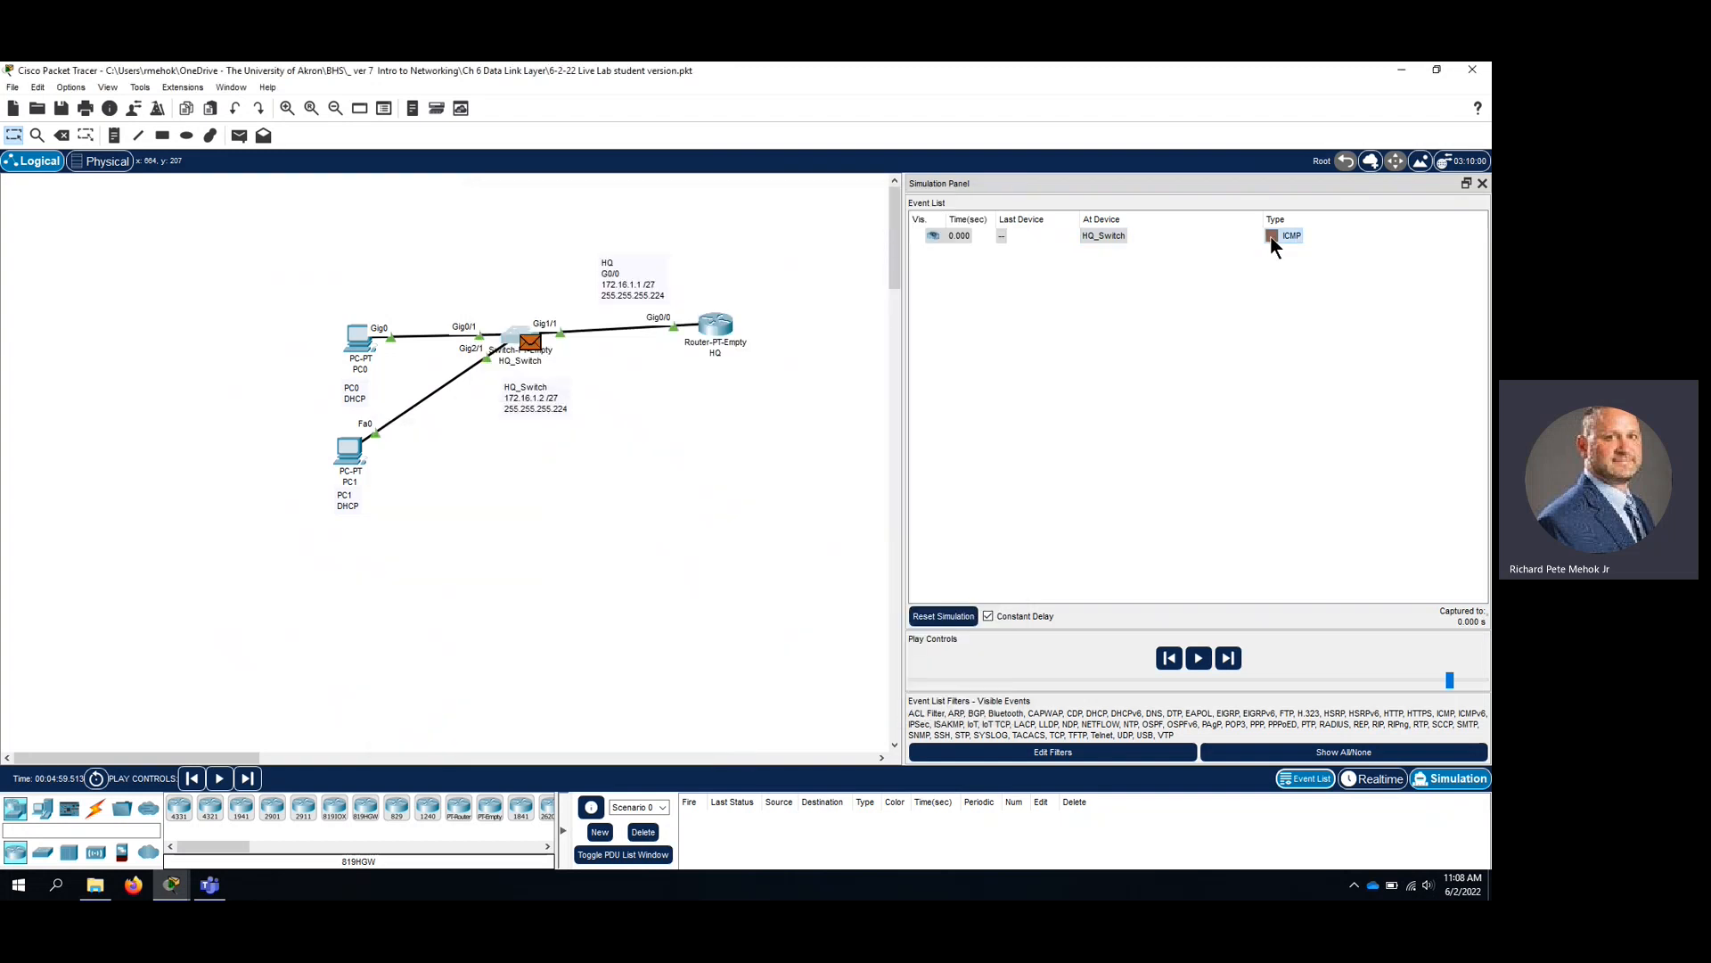
left_click(1196, 658)
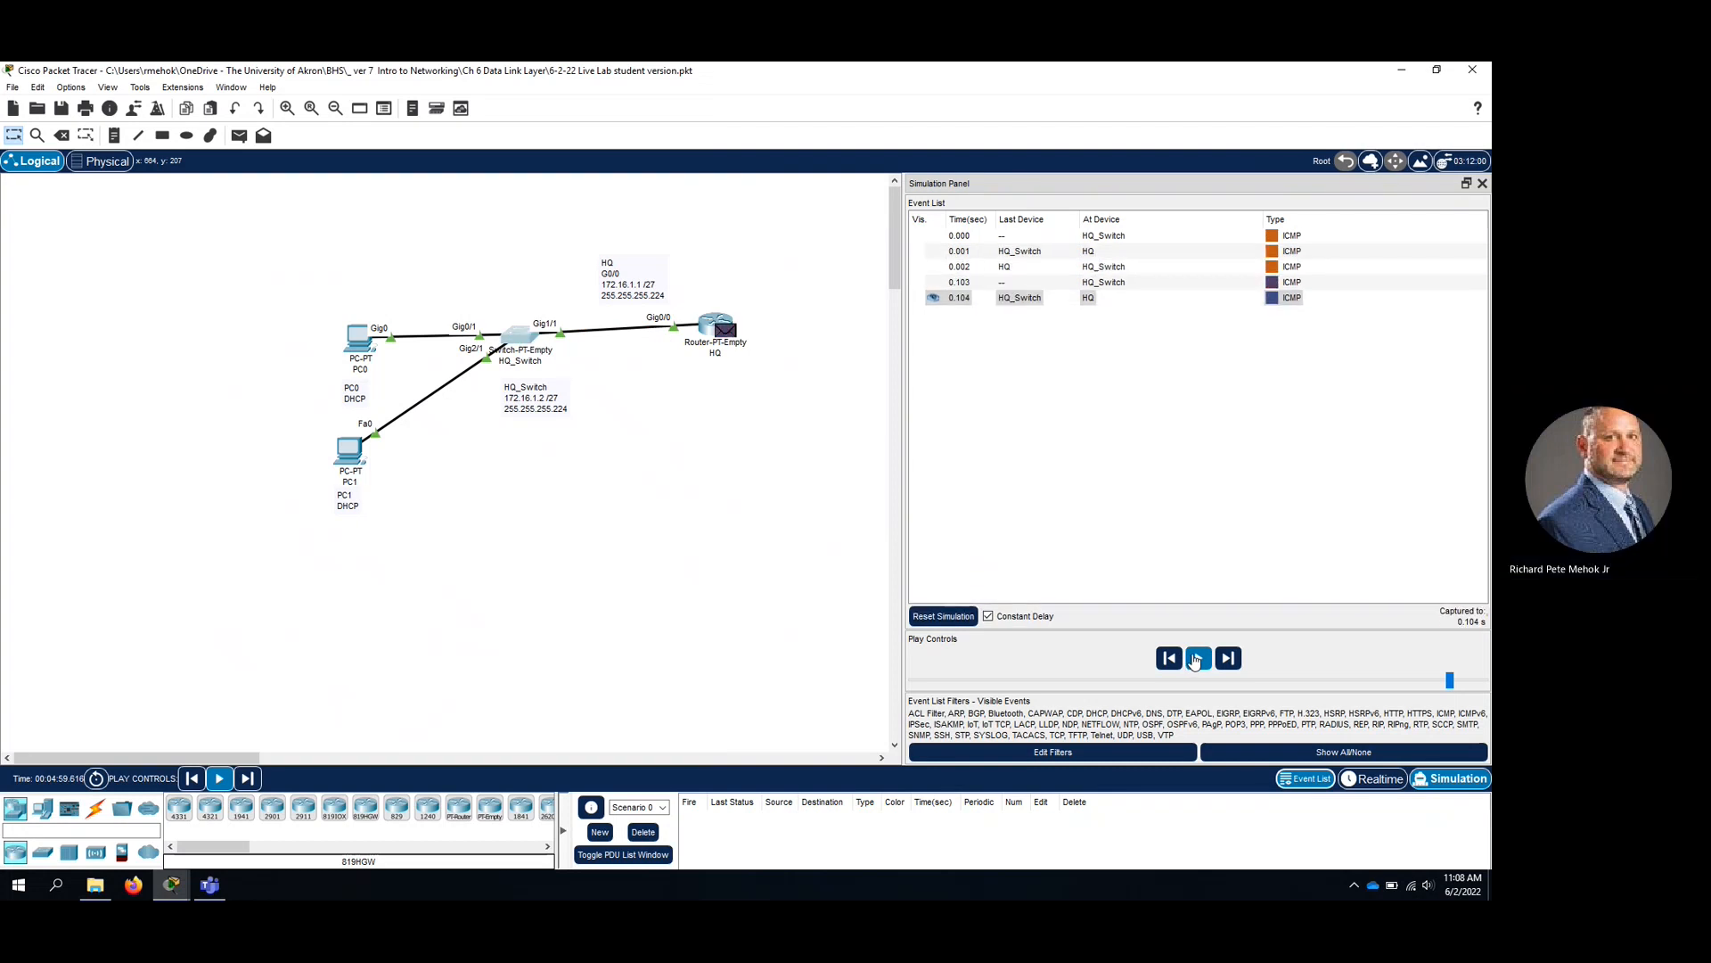
left_click(1284, 250)
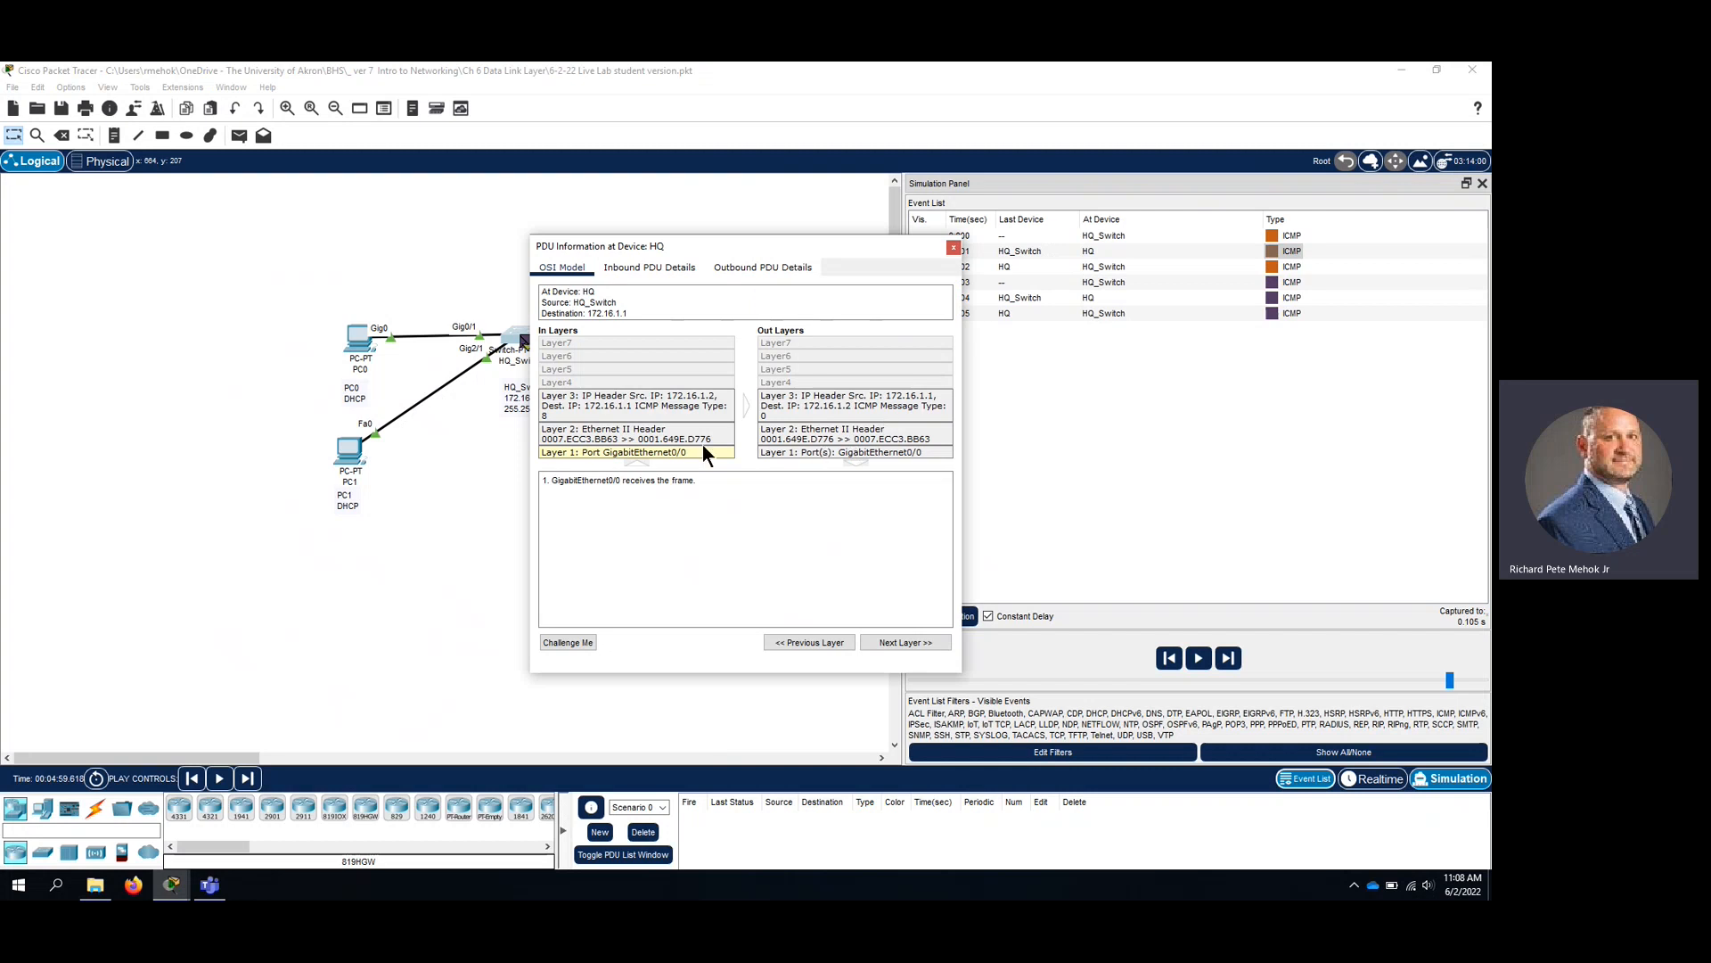
left_click(953, 247)
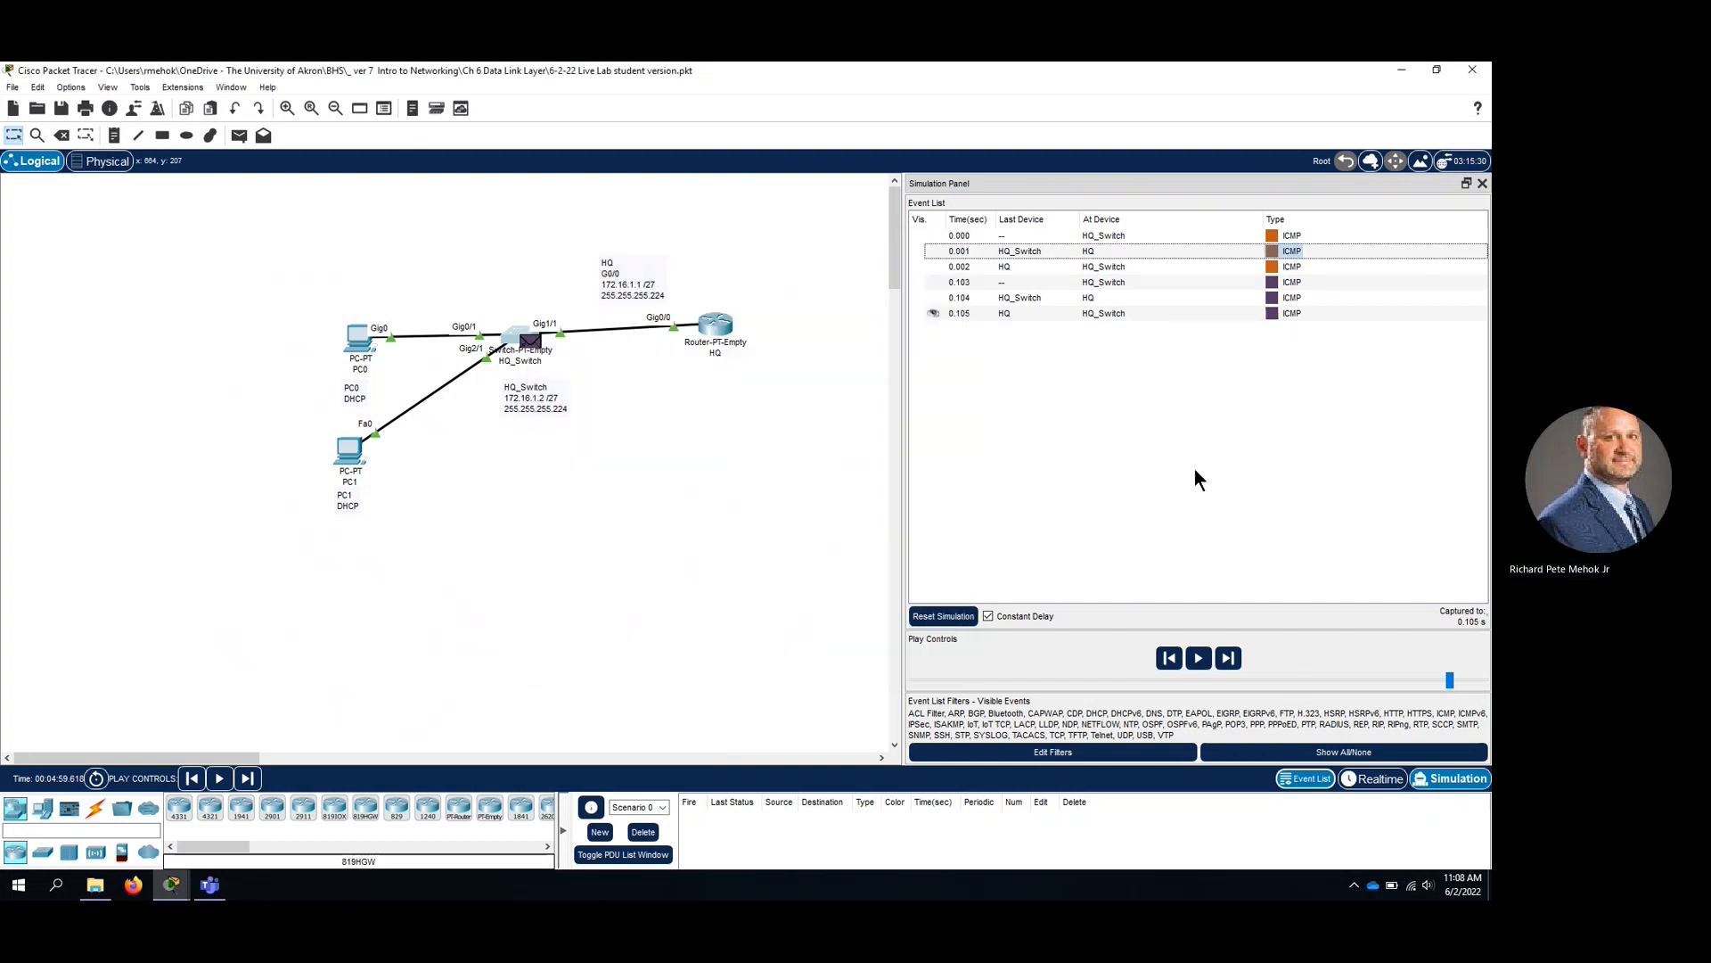
In Realtime mode, move PC0 and its DHCP label up and to the left in the topology, then return to Simulation mode.
left_click(1382, 779)
left_click_drag(351, 331, 314, 283)
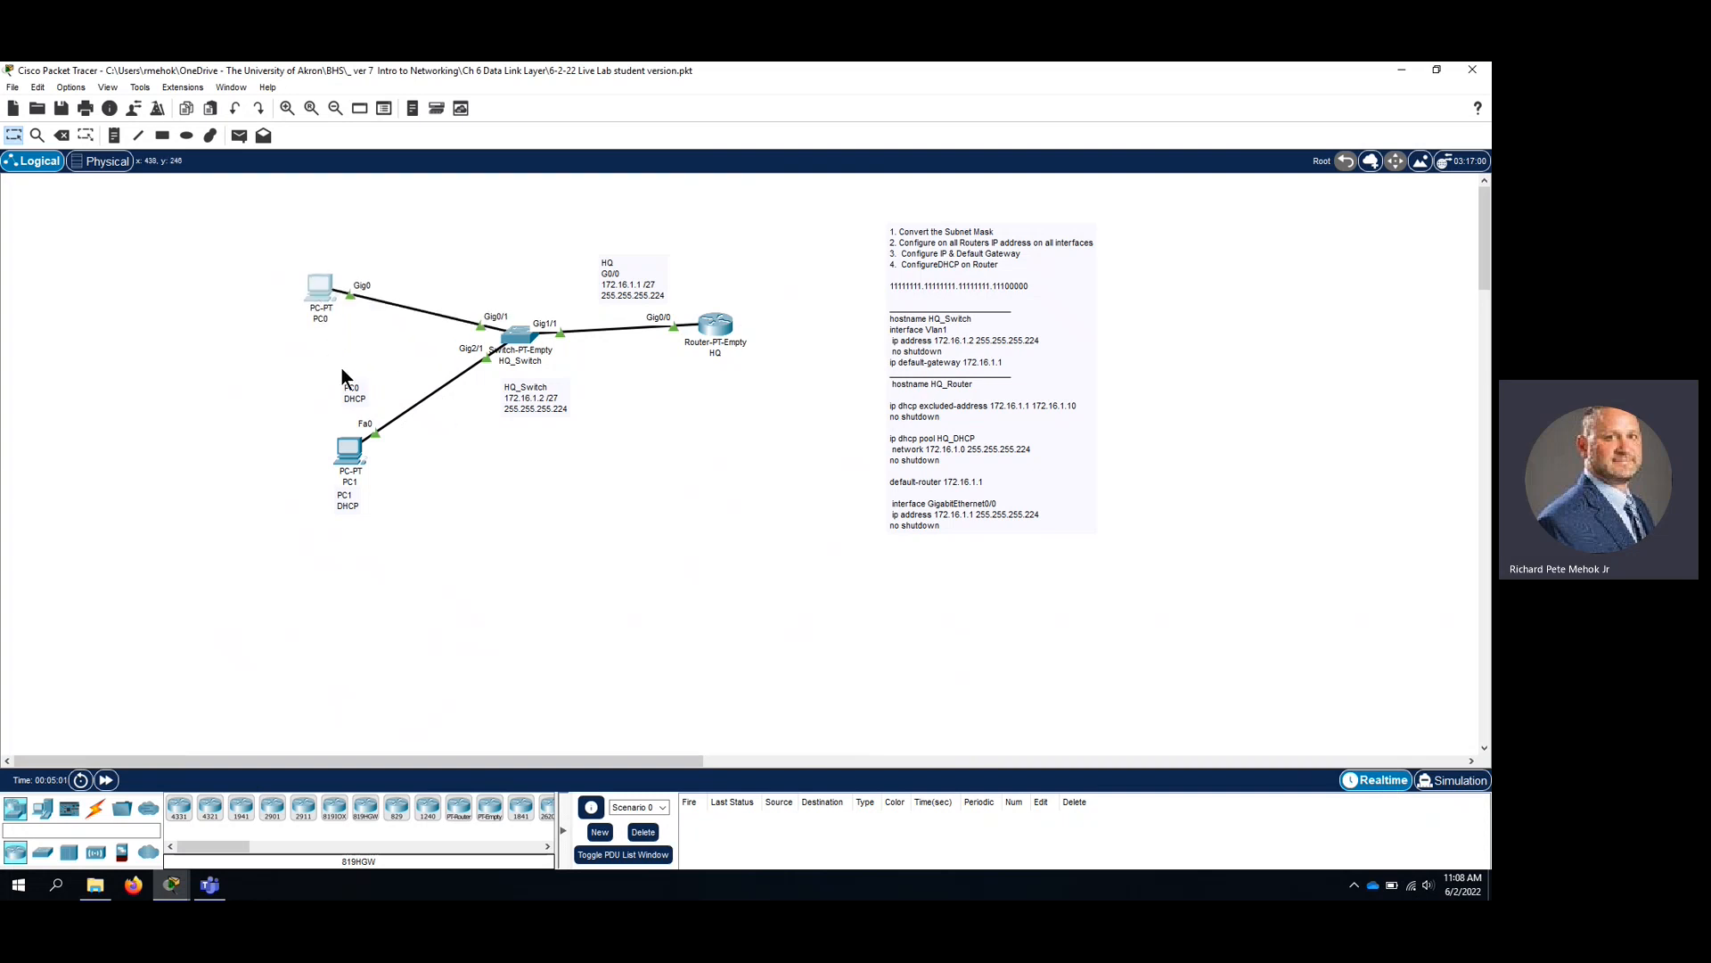
left_click_drag(326, 366, 314, 345)
left_click(1453, 780)
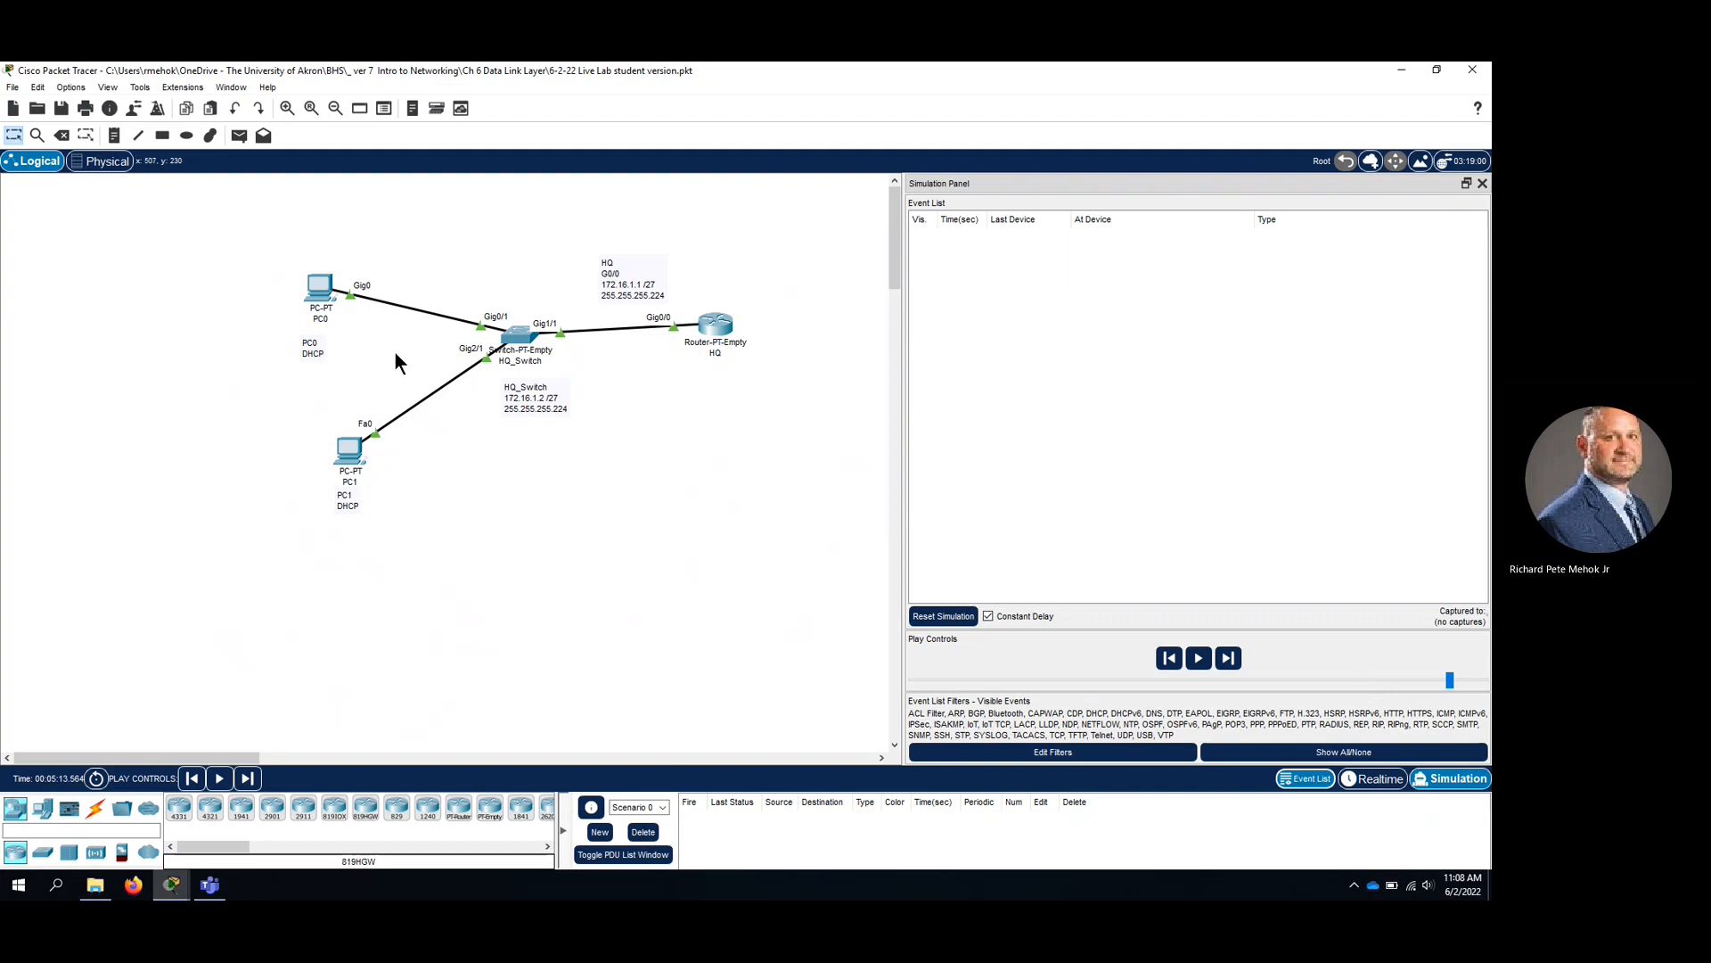
Switch PC0's IPv4 configuration to Static and clear the event list by passing through Realtime mode.
left_click(312, 287)
left_click(586, 237)
left_click(542, 273)
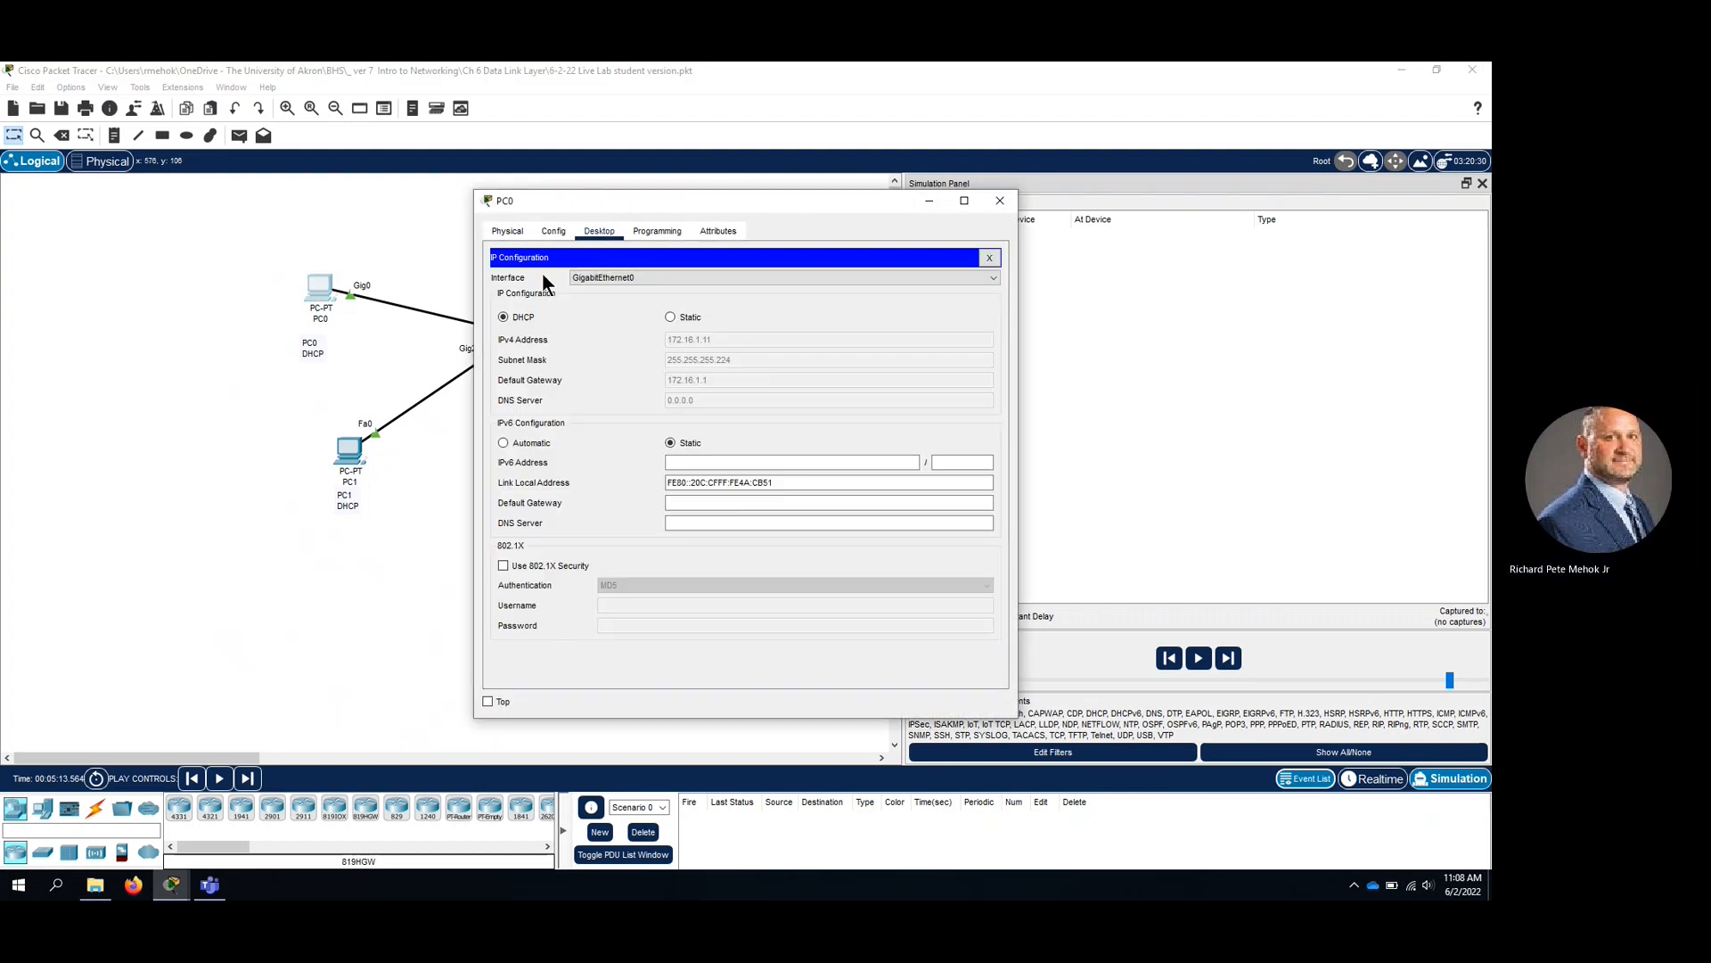
left_click(691, 318)
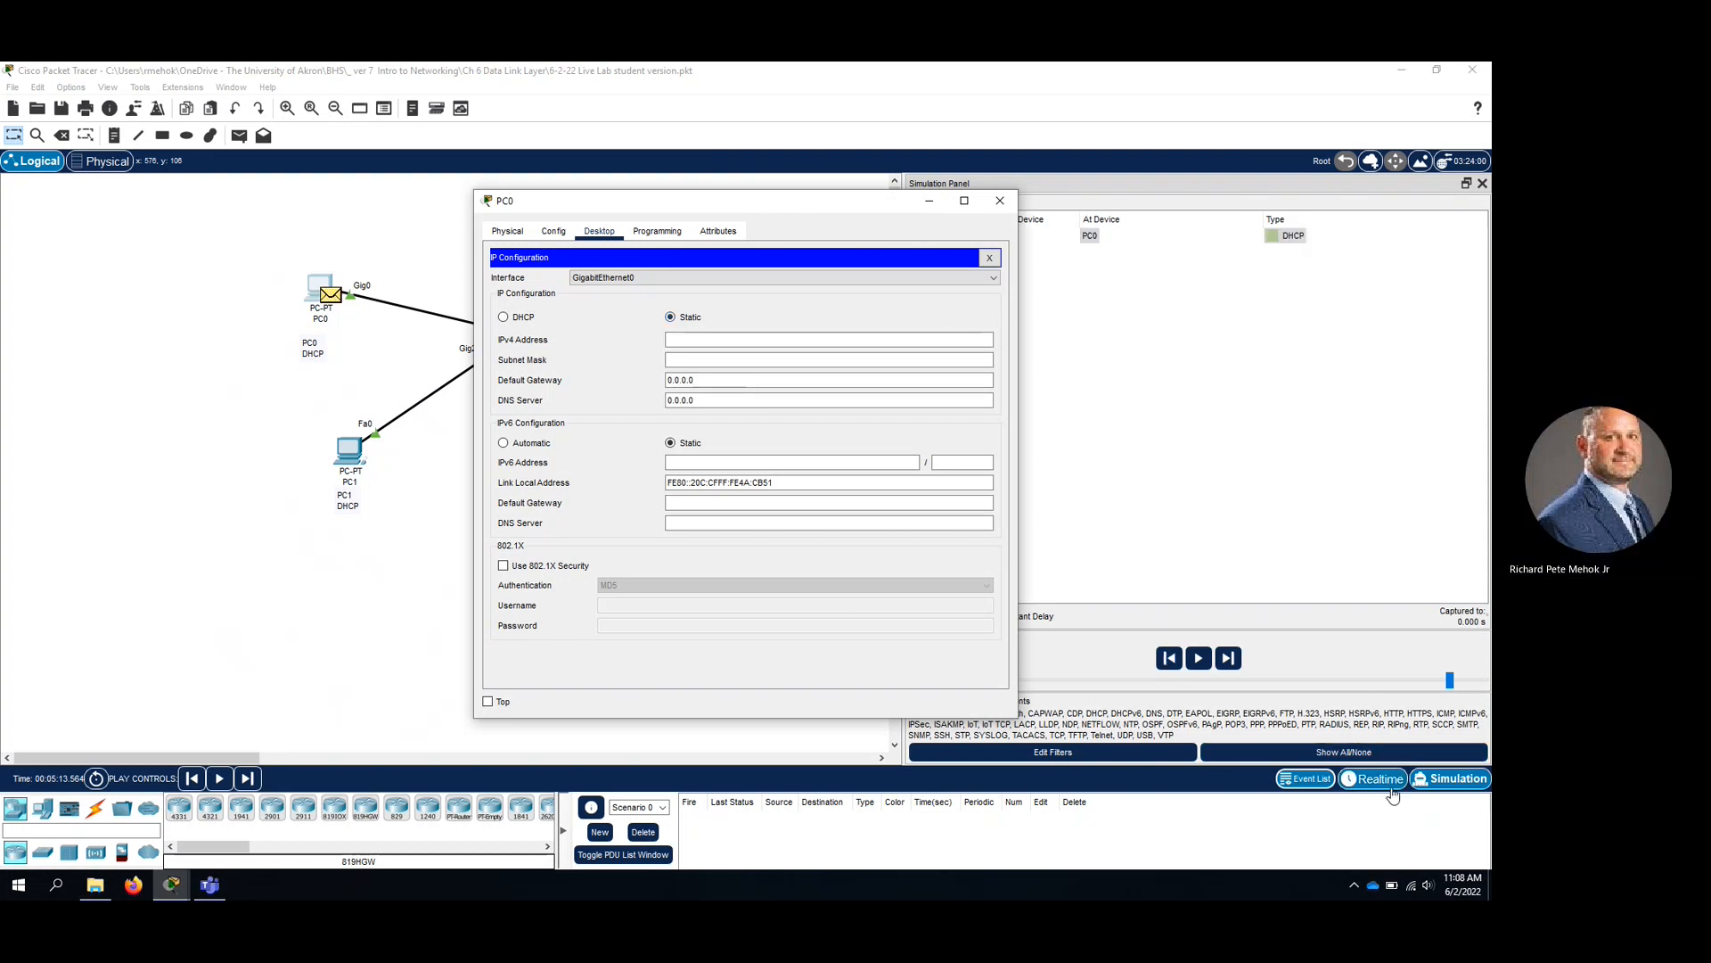
left_click(1391, 785)
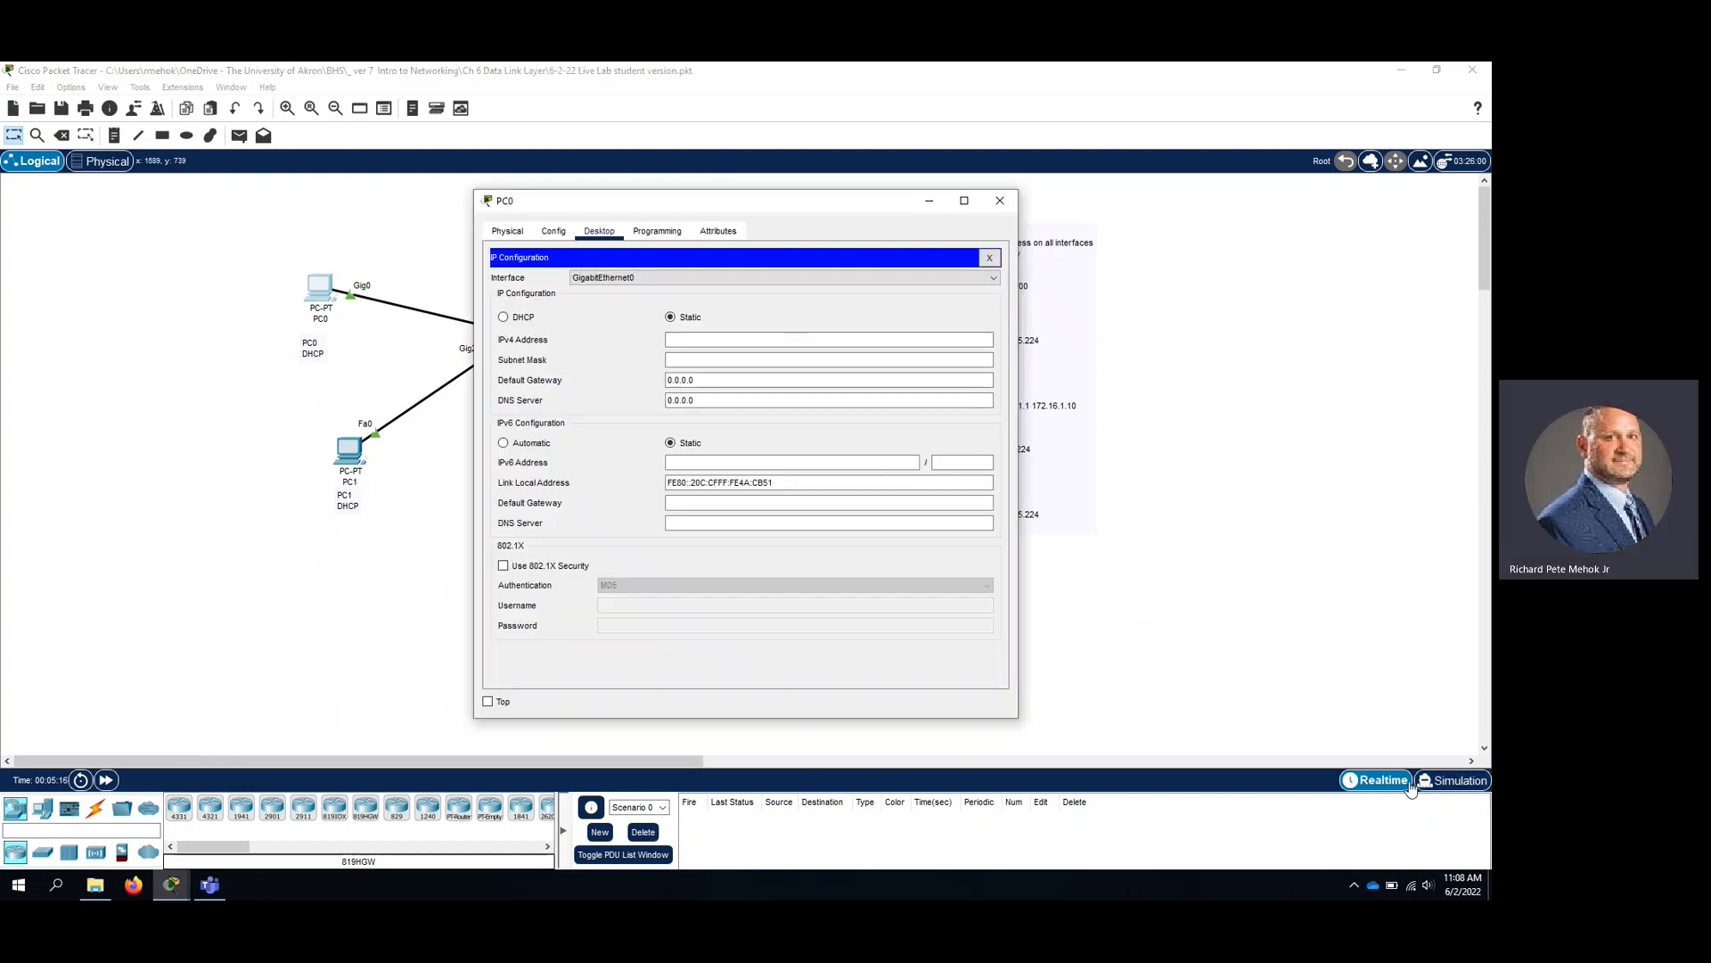
left_click(1460, 790)
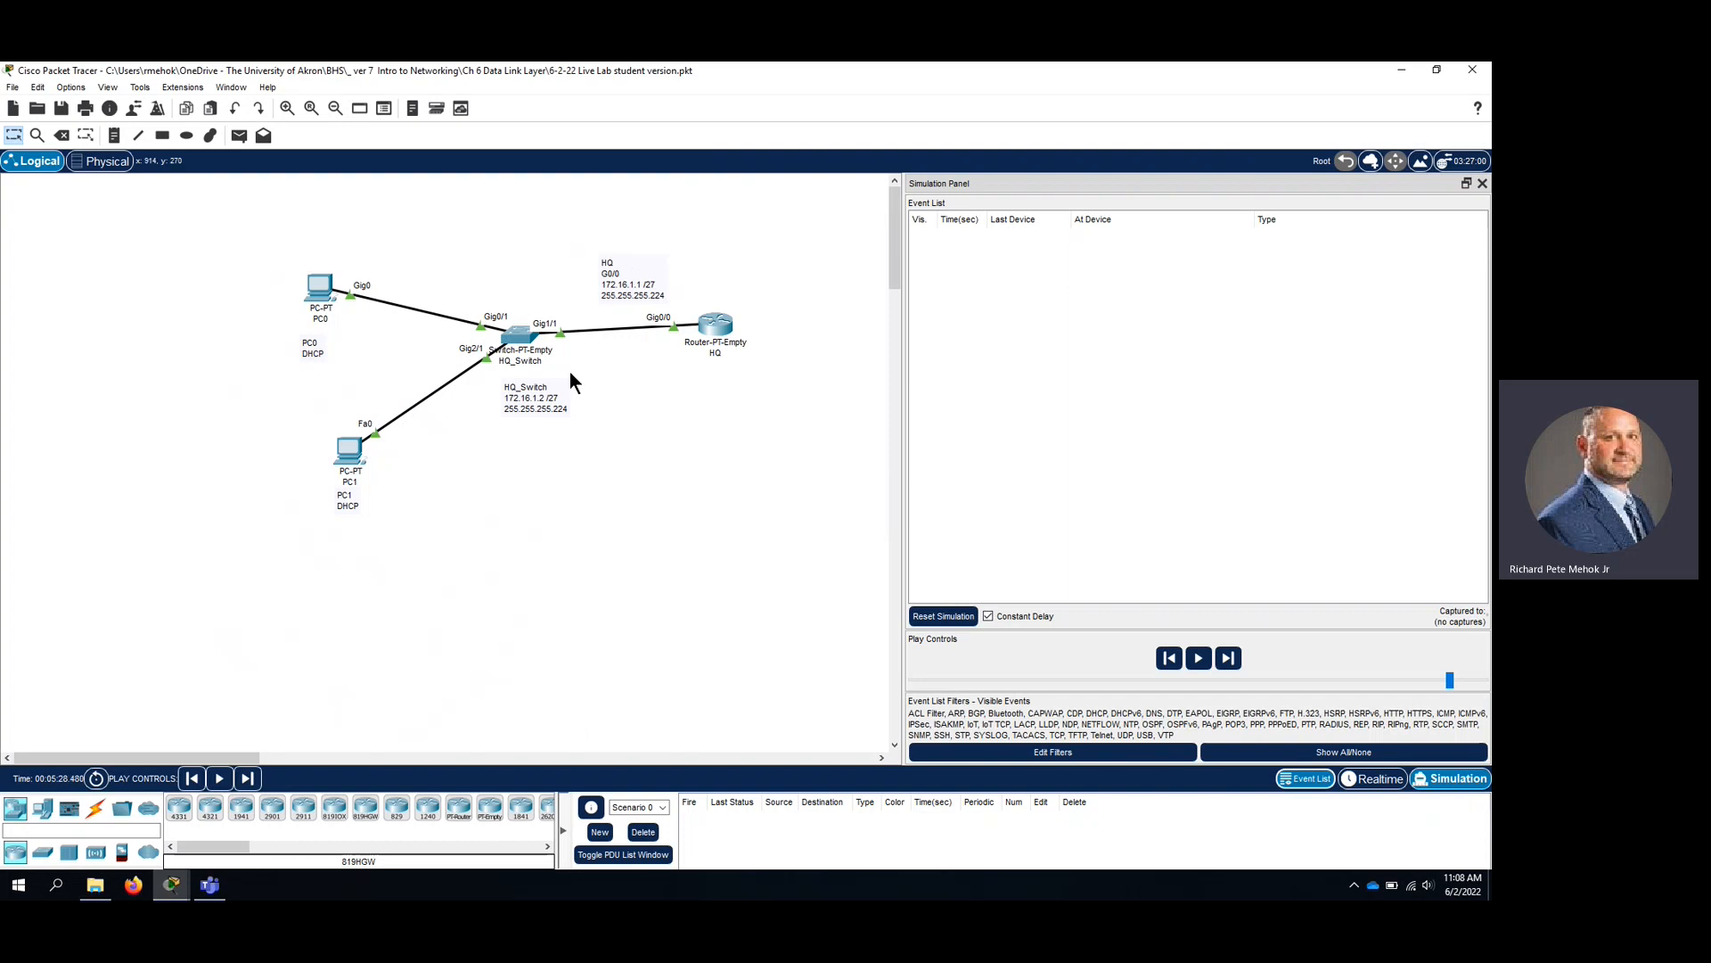
Set PC0's IPv4 configuration to DHCP and inspect the outgoing DHCP packet at PC0.
left_click(324, 287)
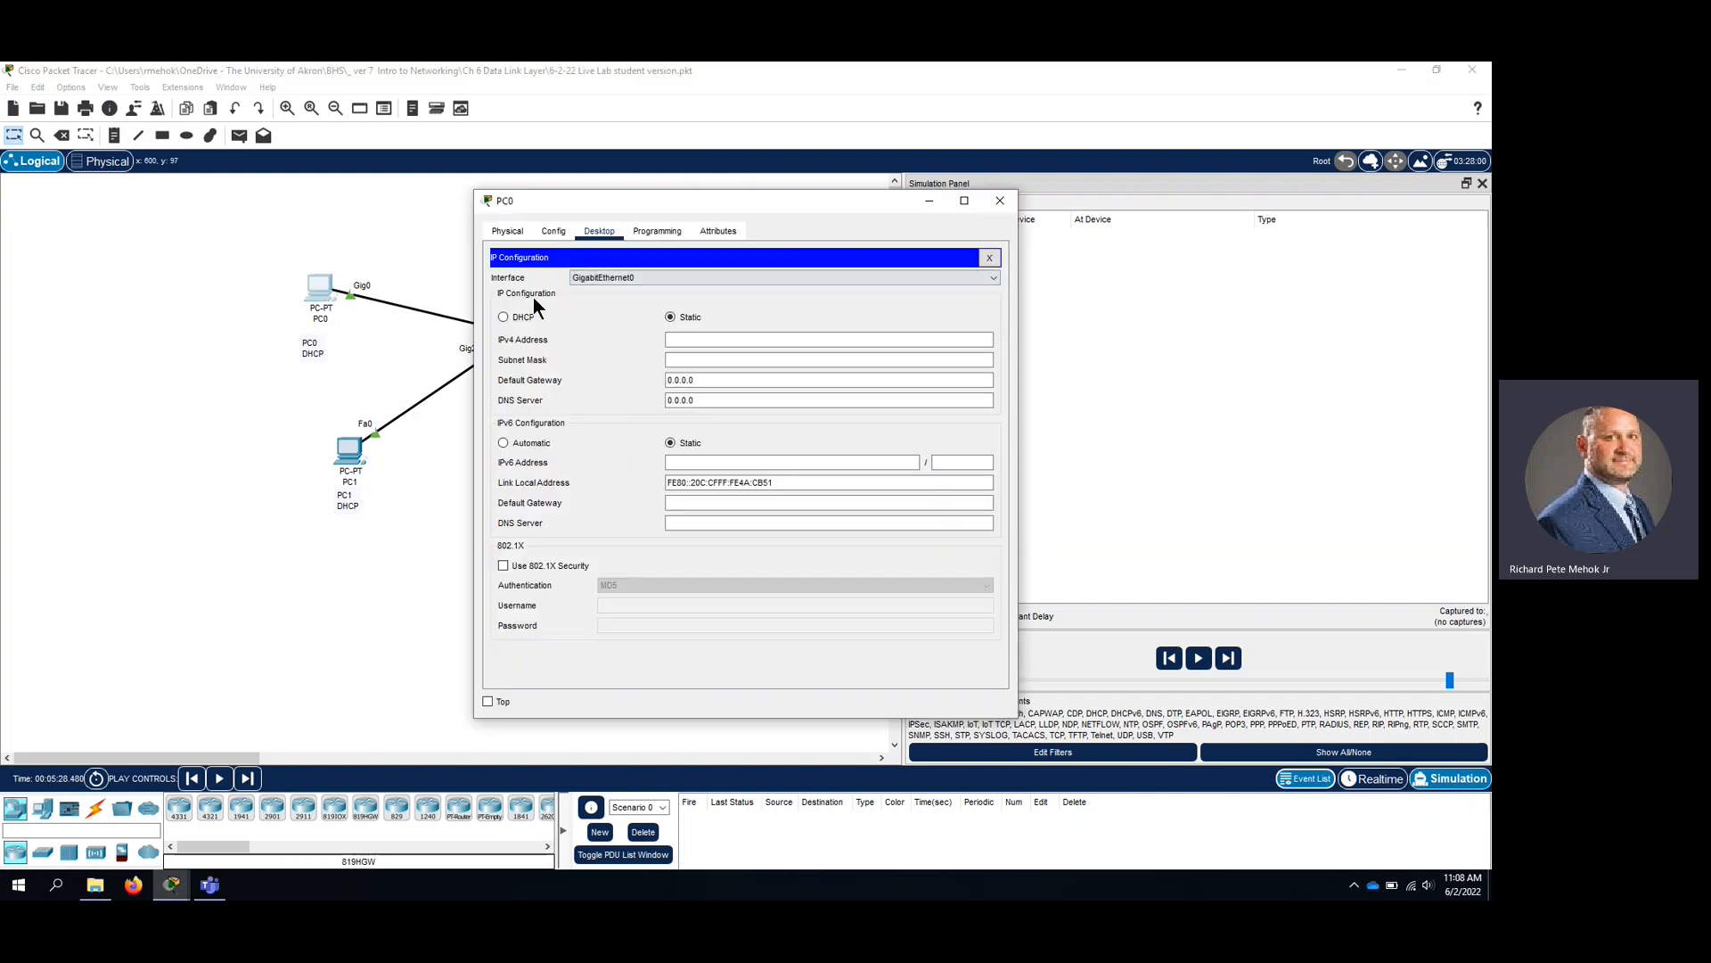
left_click(505, 318)
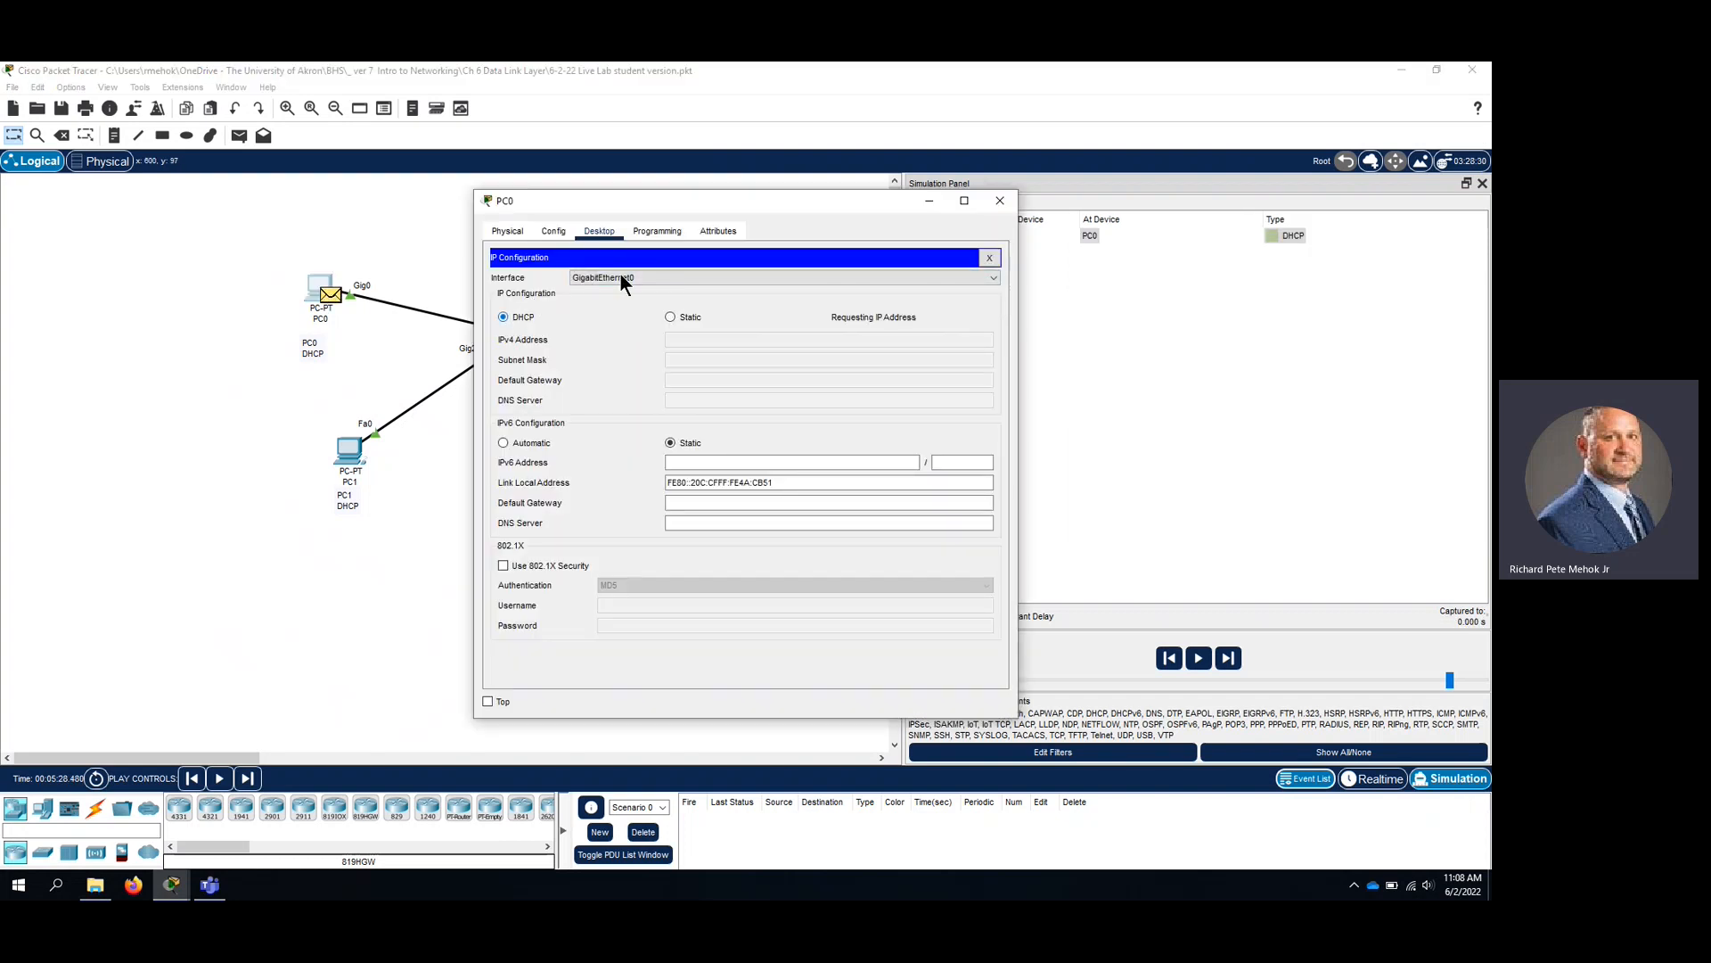
left_click(928, 203)
left_click(1272, 236)
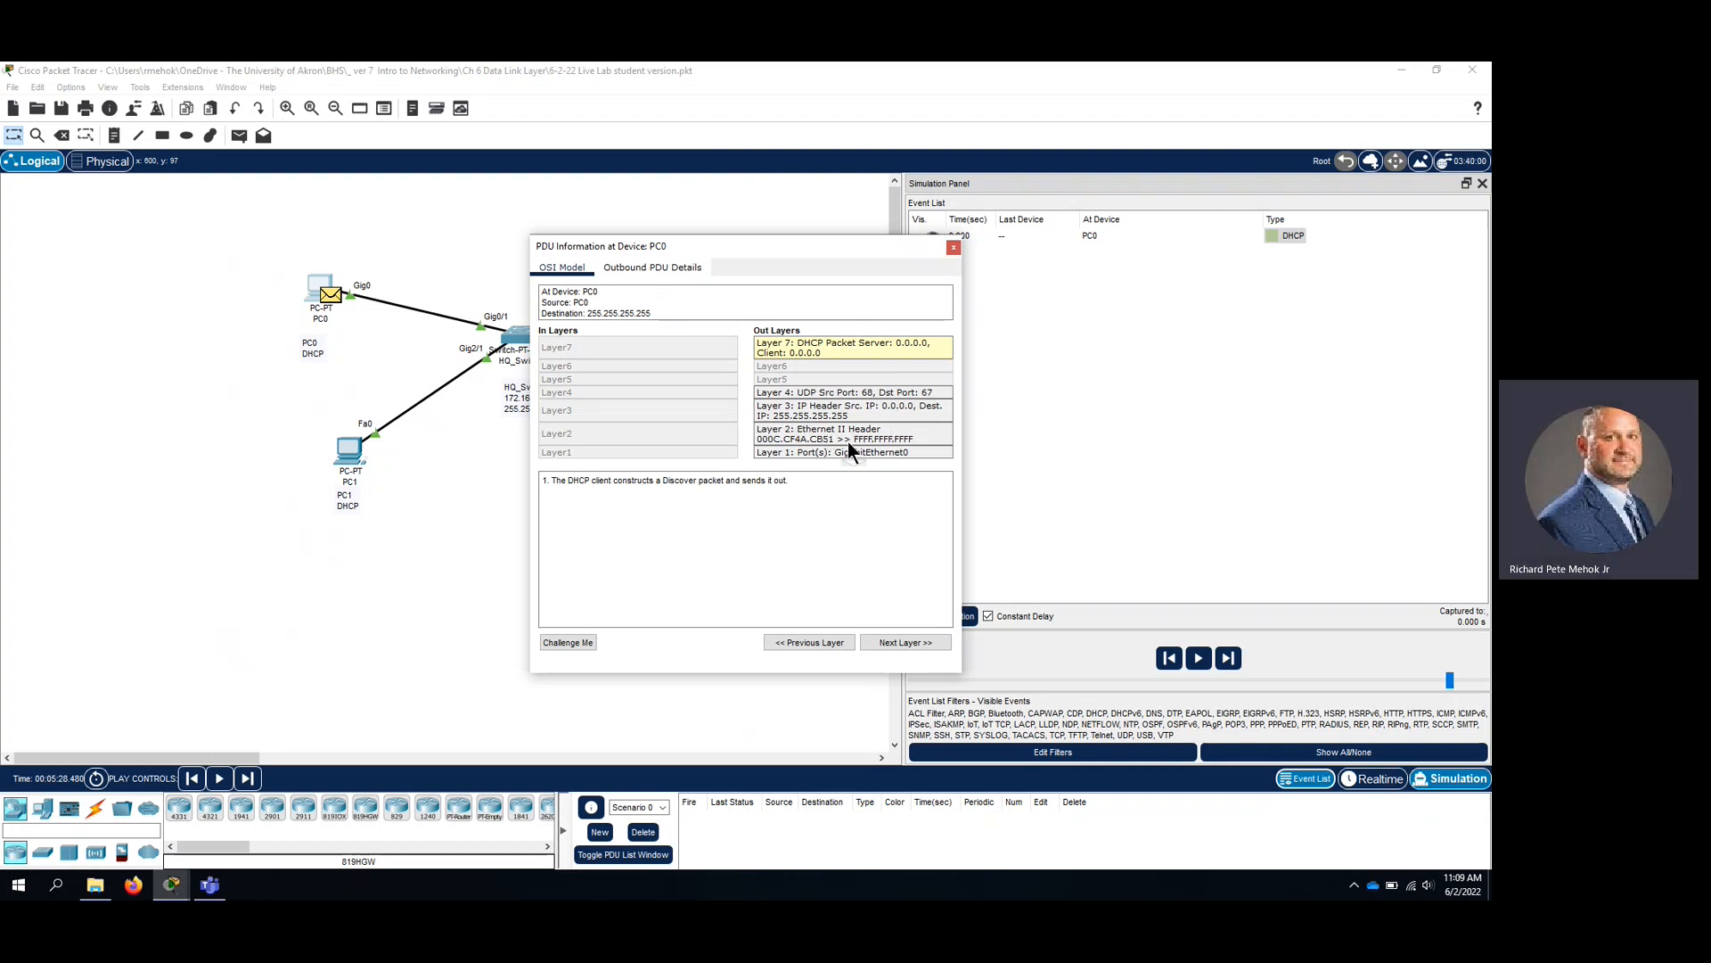
left_click(954, 248)
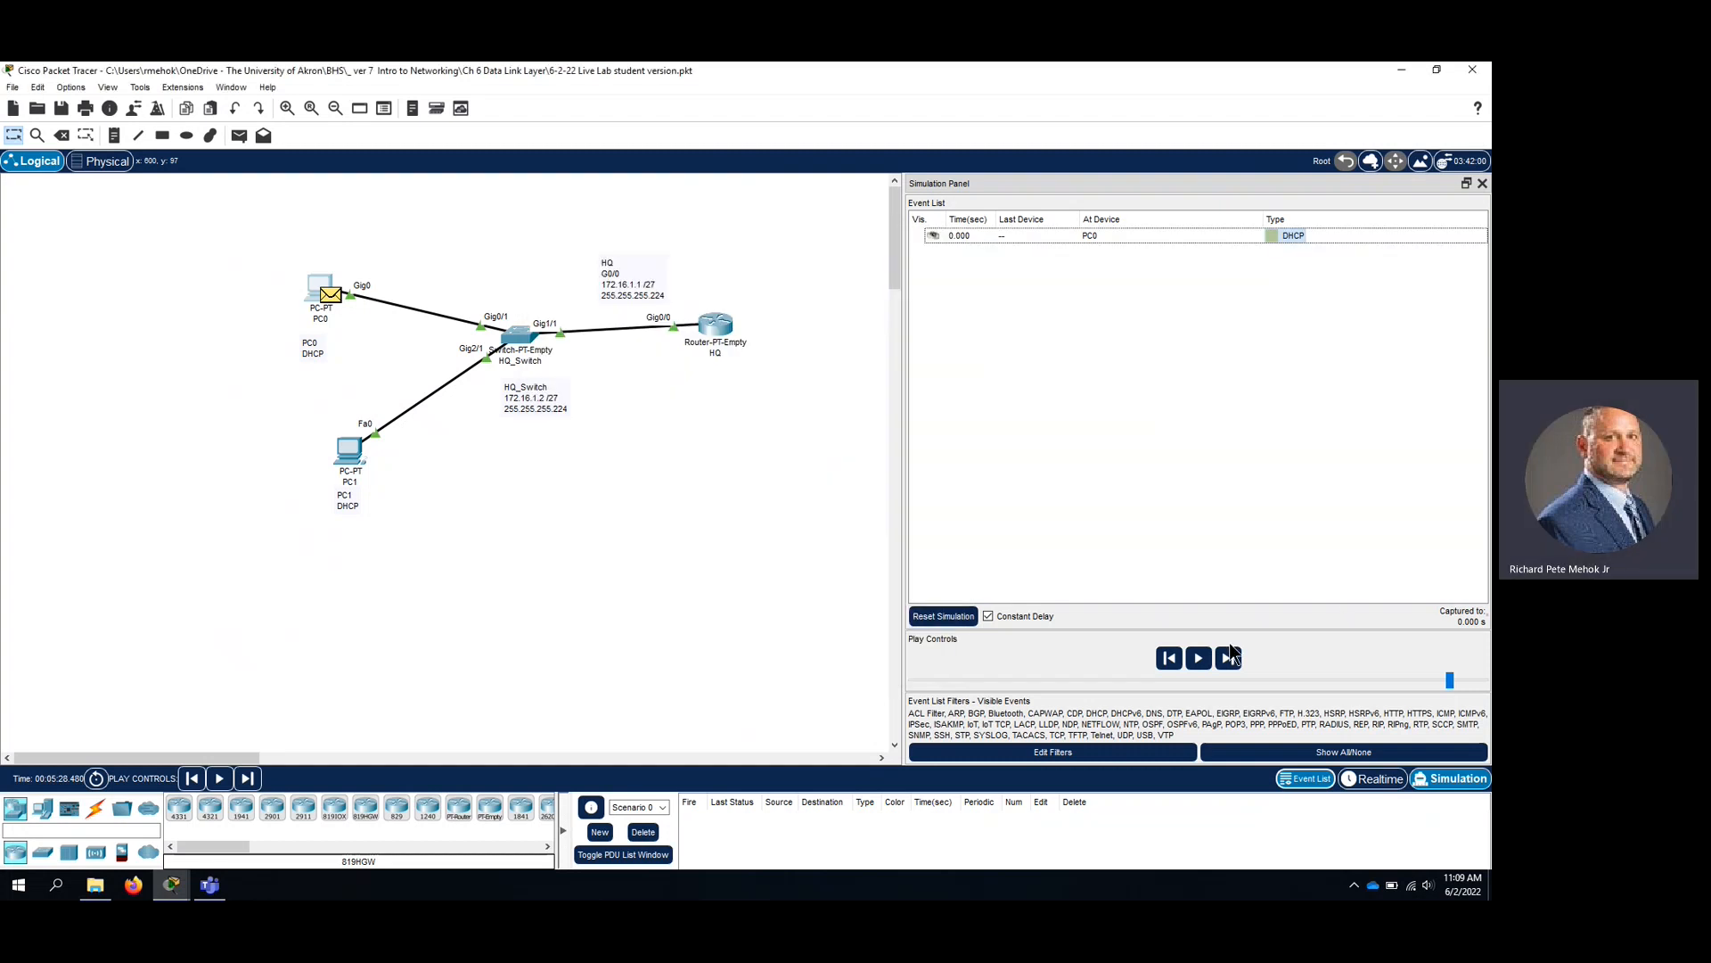
Play the simulation of PC0's DHCP request and inspect the DHCP packet that reaches PC1.
left_click(1197, 664)
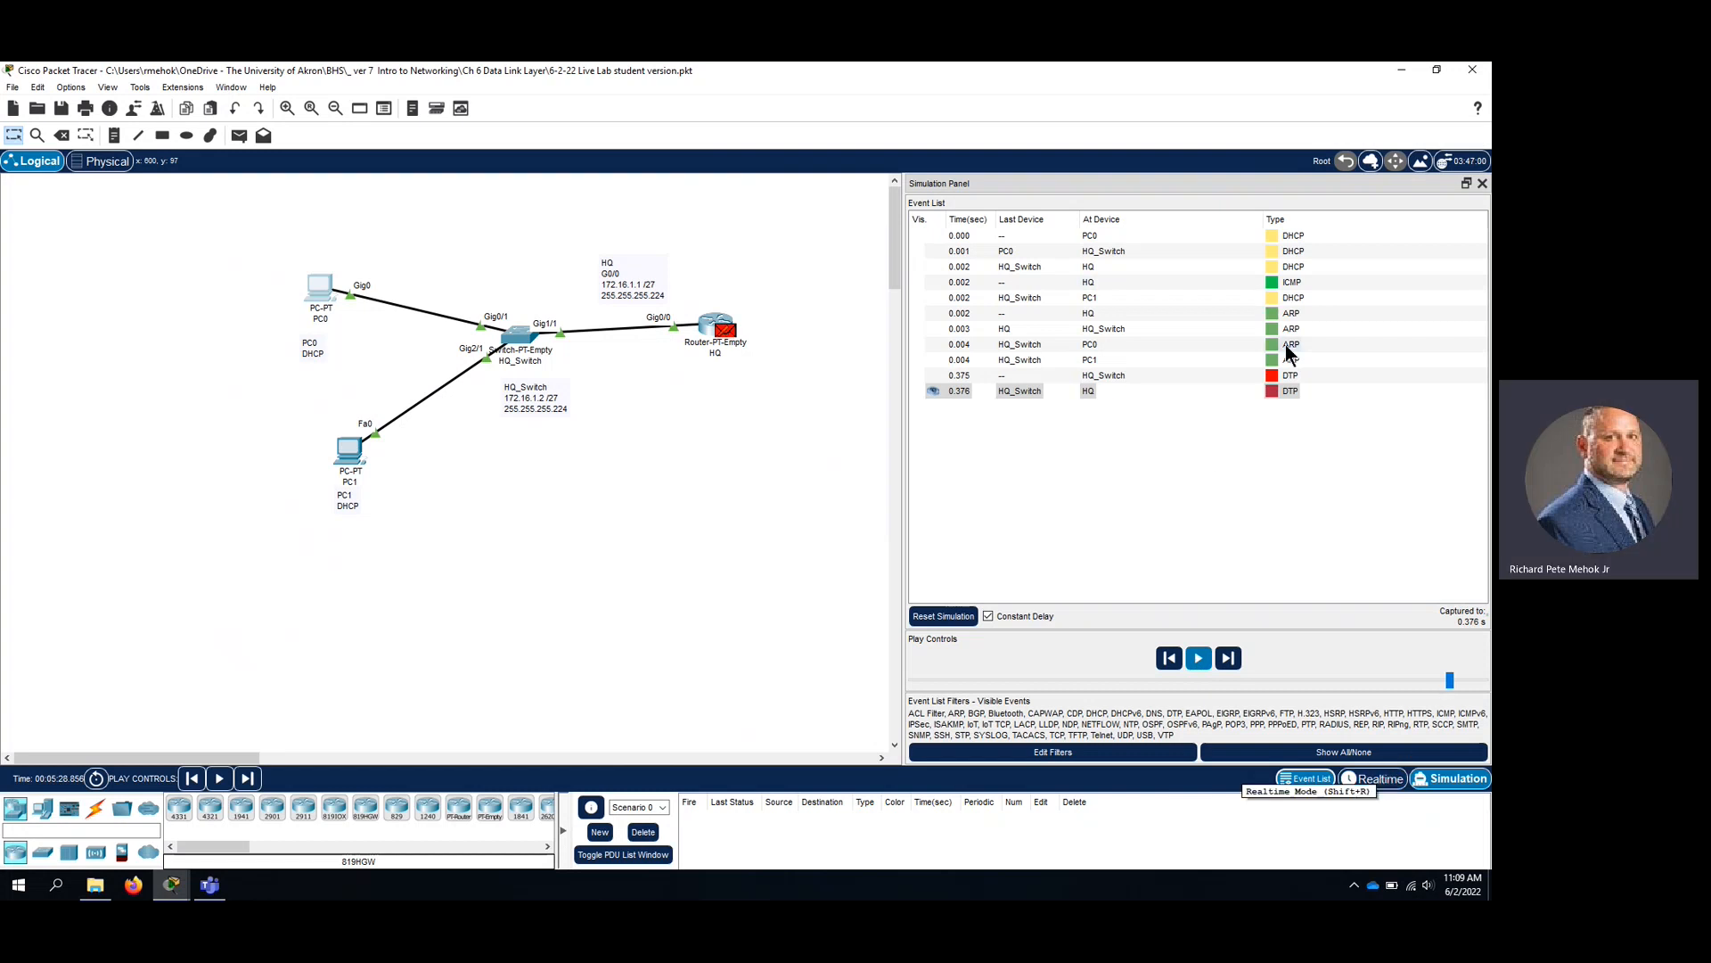
left_click(1271, 299)
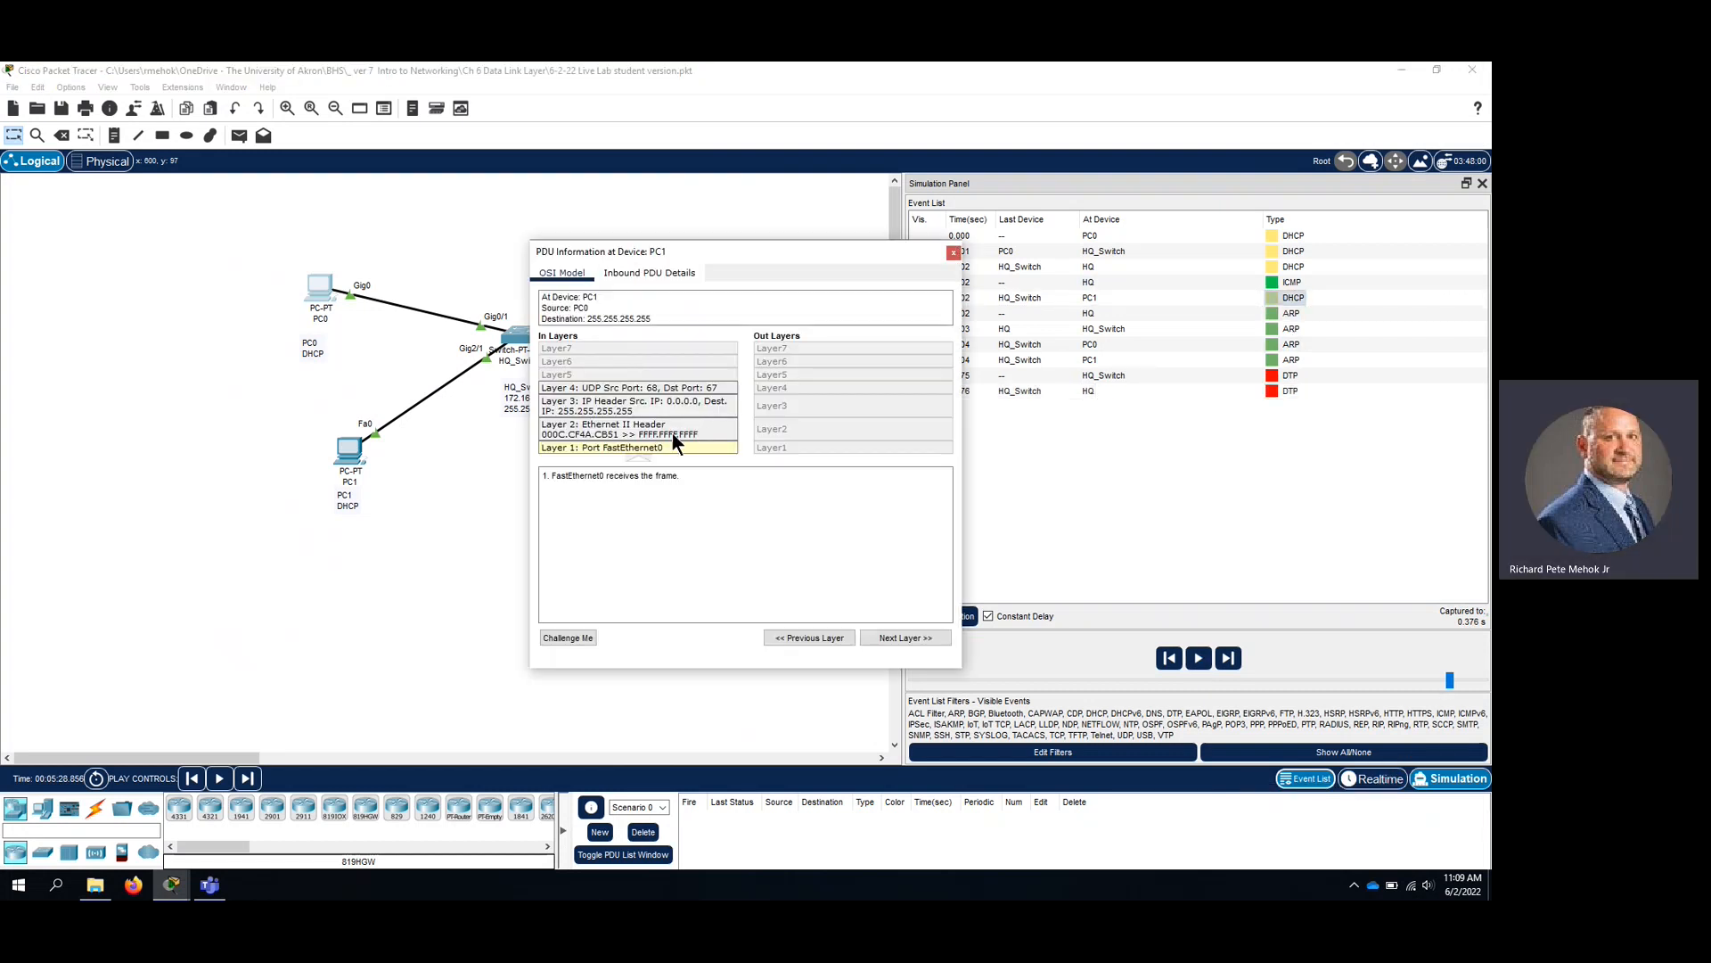
left_click(951, 253)
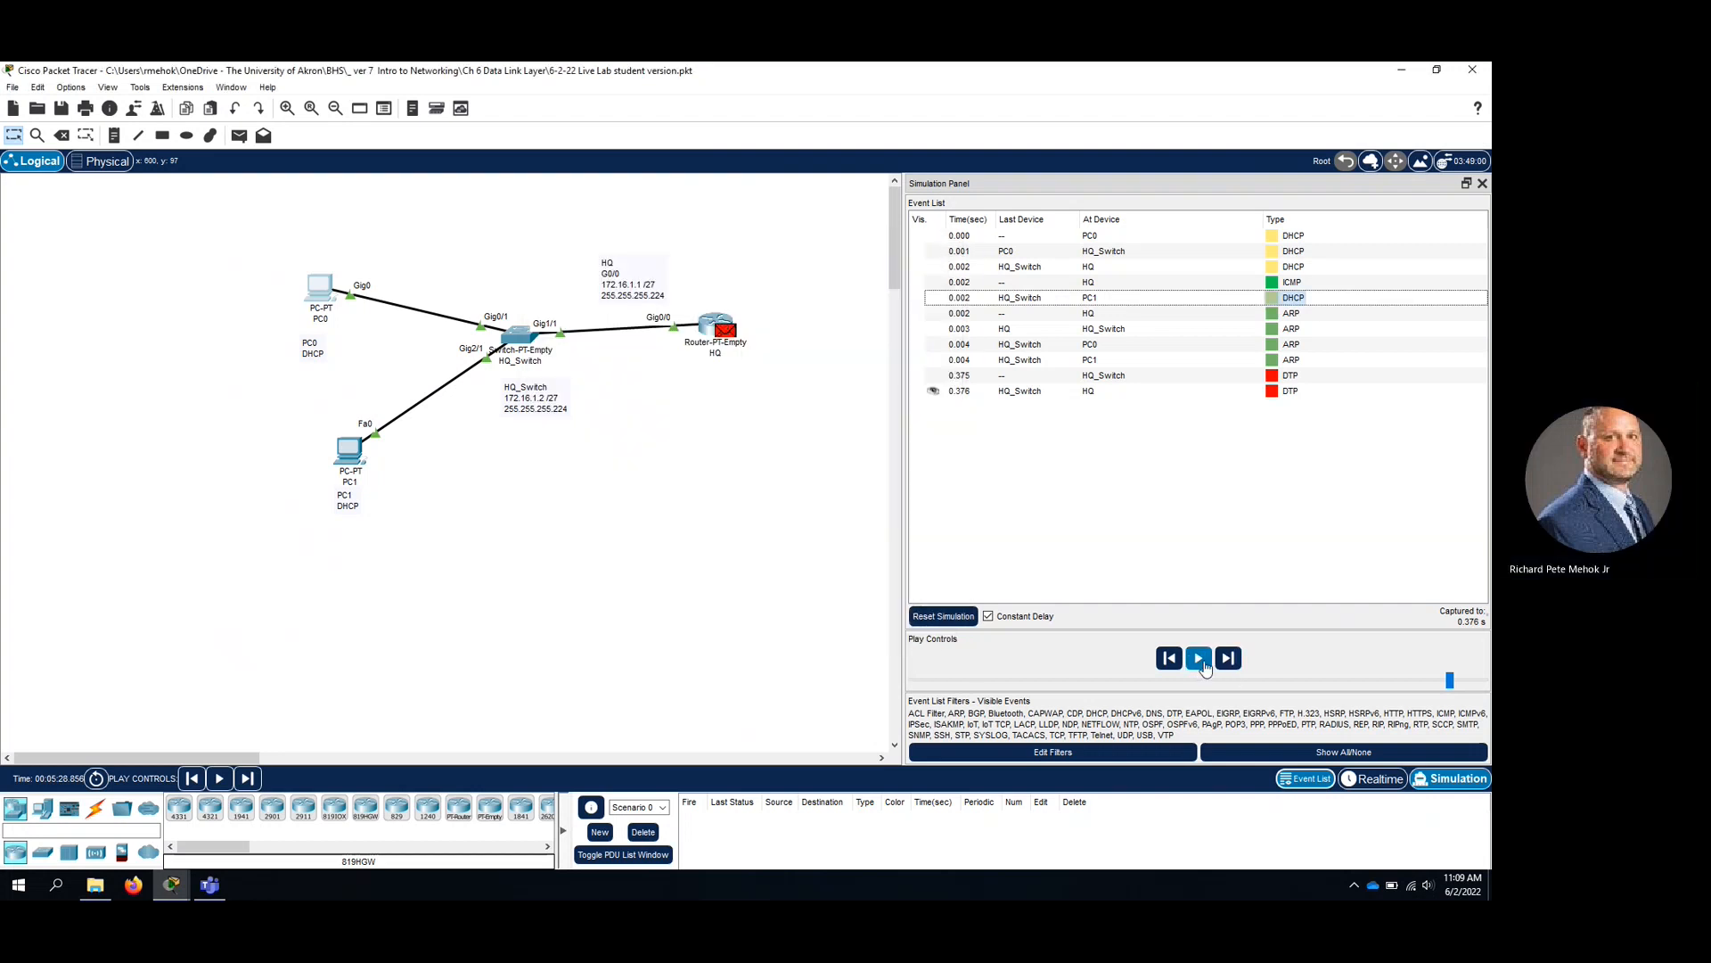
Switch to Realtime mode and check the addressing that DHCP assigned to PC0.
left_click(1372, 778)
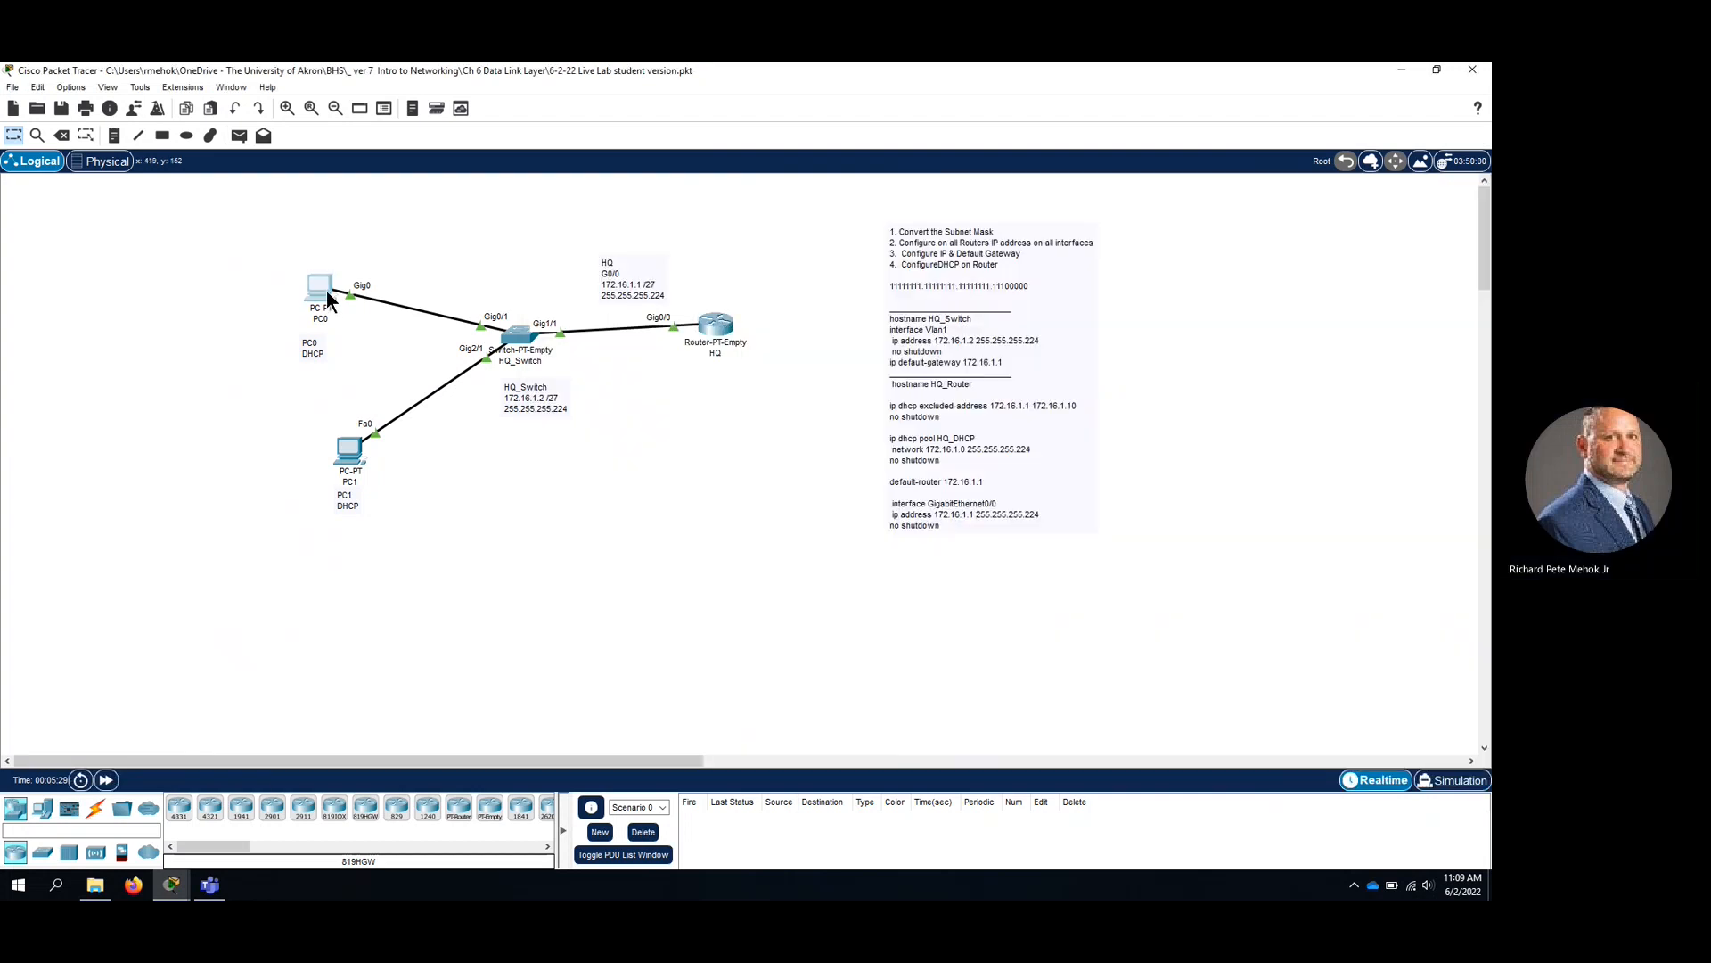
left_click(327, 291)
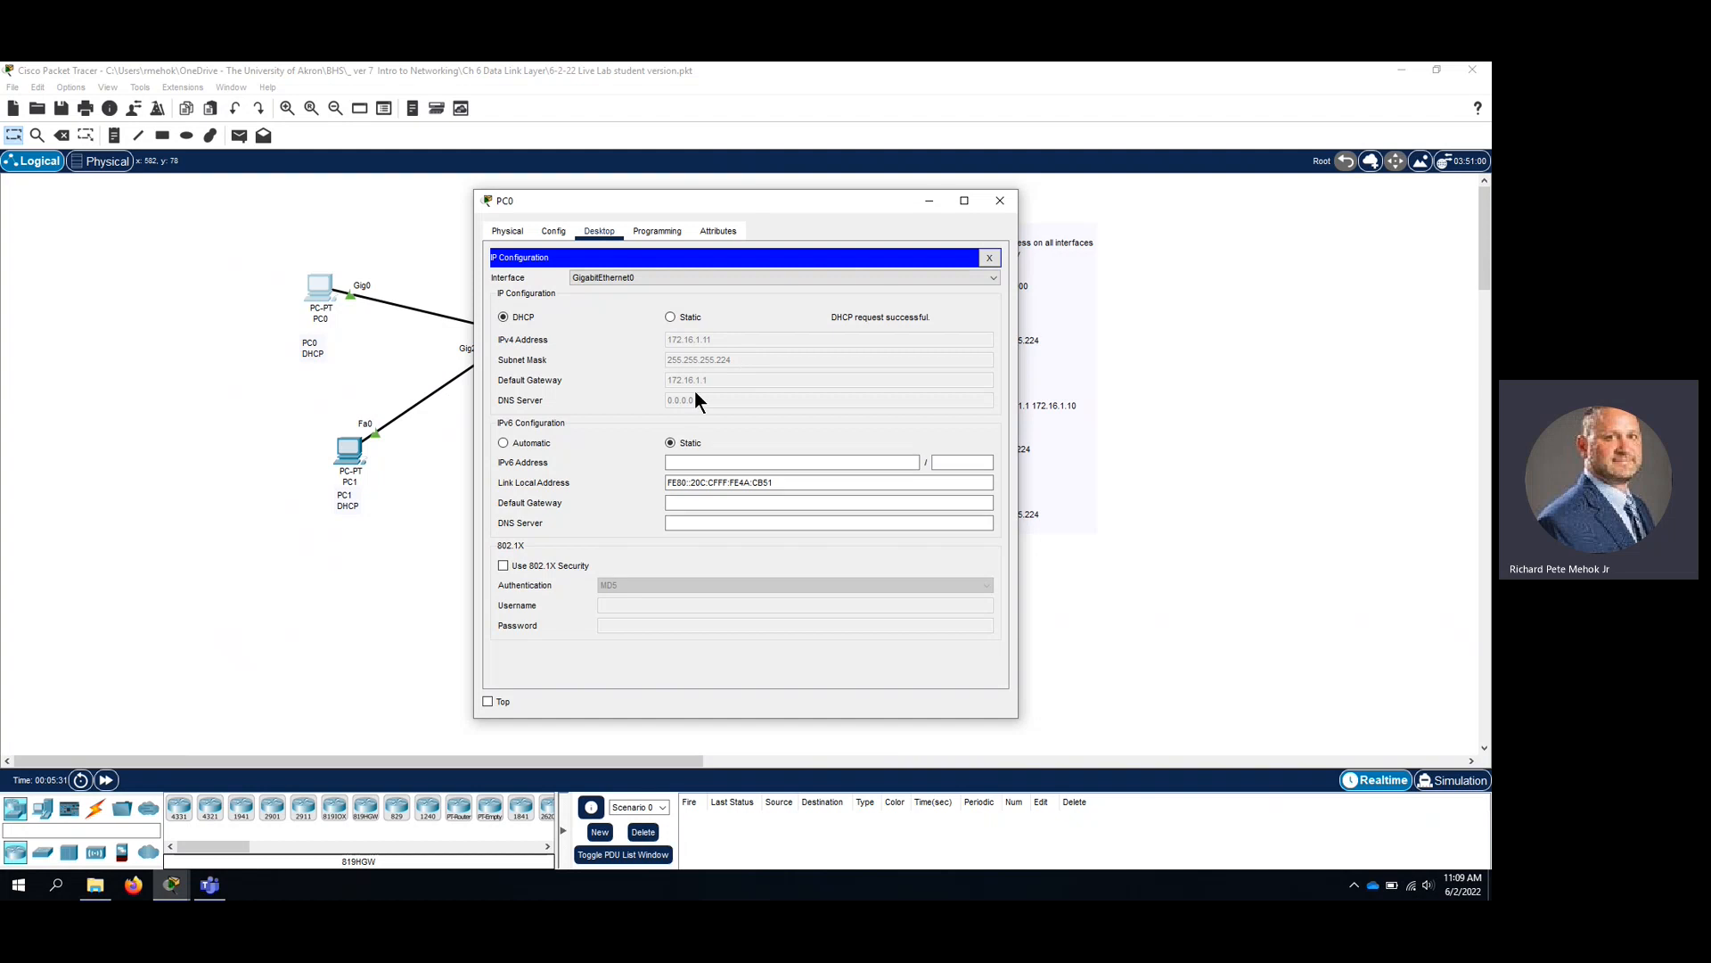
left_click(995, 202)
Return to Simulation mode, raise the playback speed to maximum, and set PC1's IPv4 configuration to DHCP.
left_click(1453, 780)
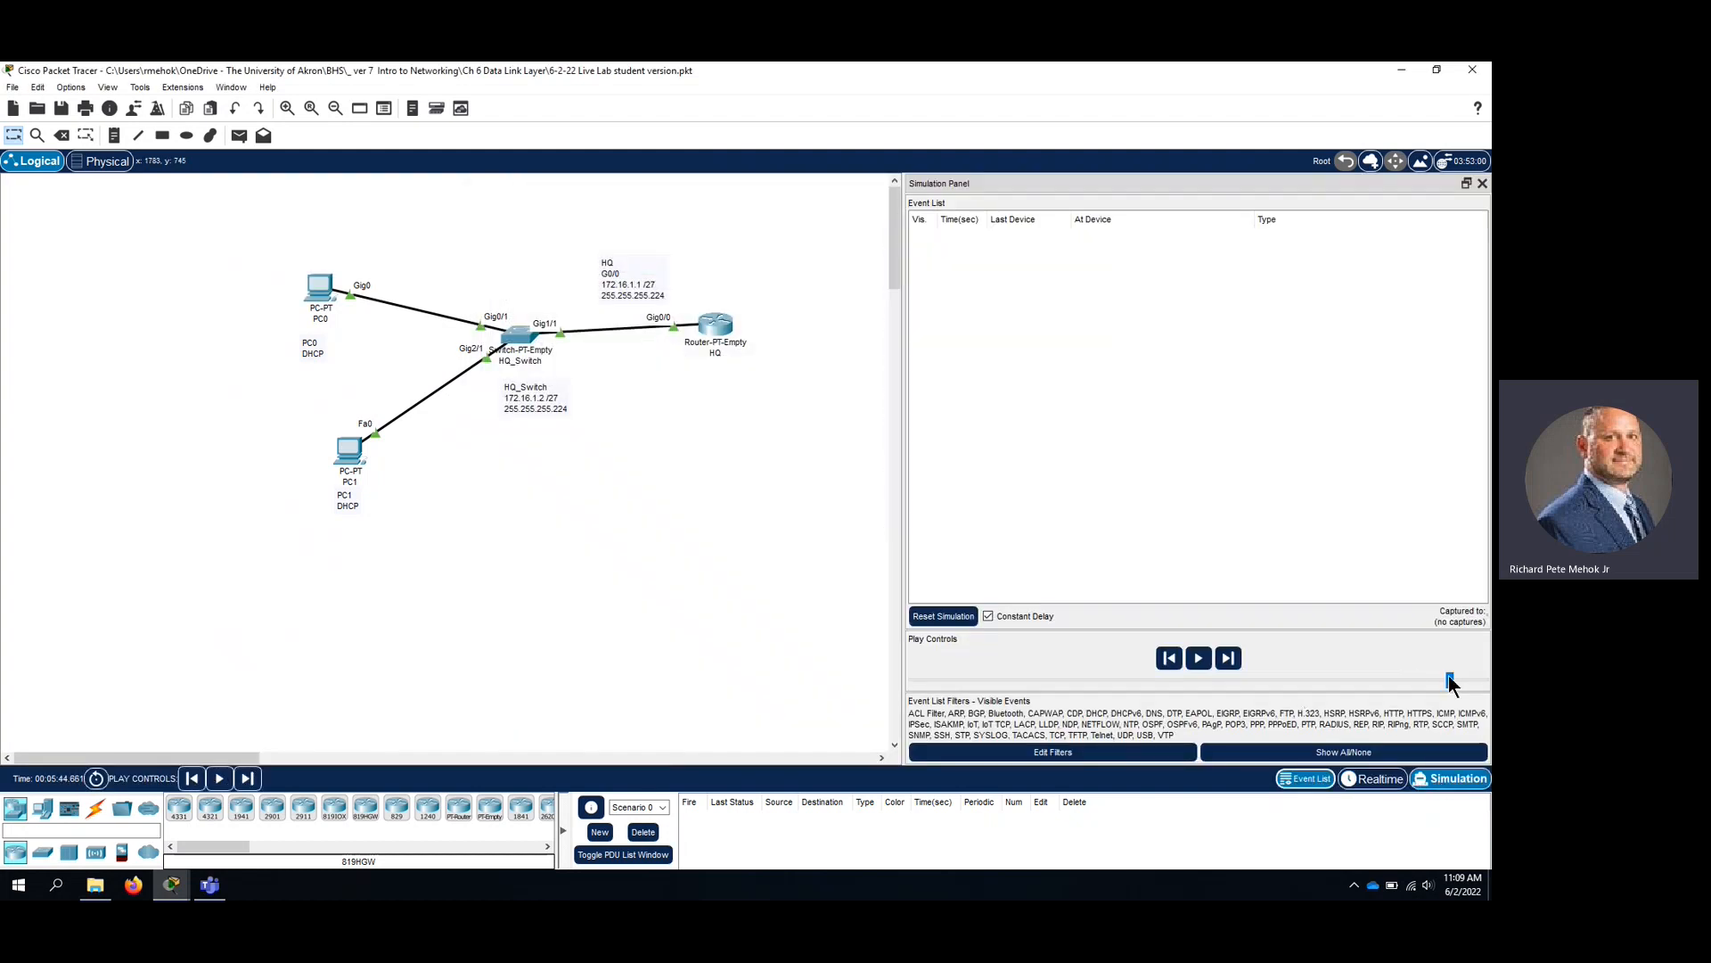
left_click_drag(1449, 680, 1488, 684)
left_click(349, 461)
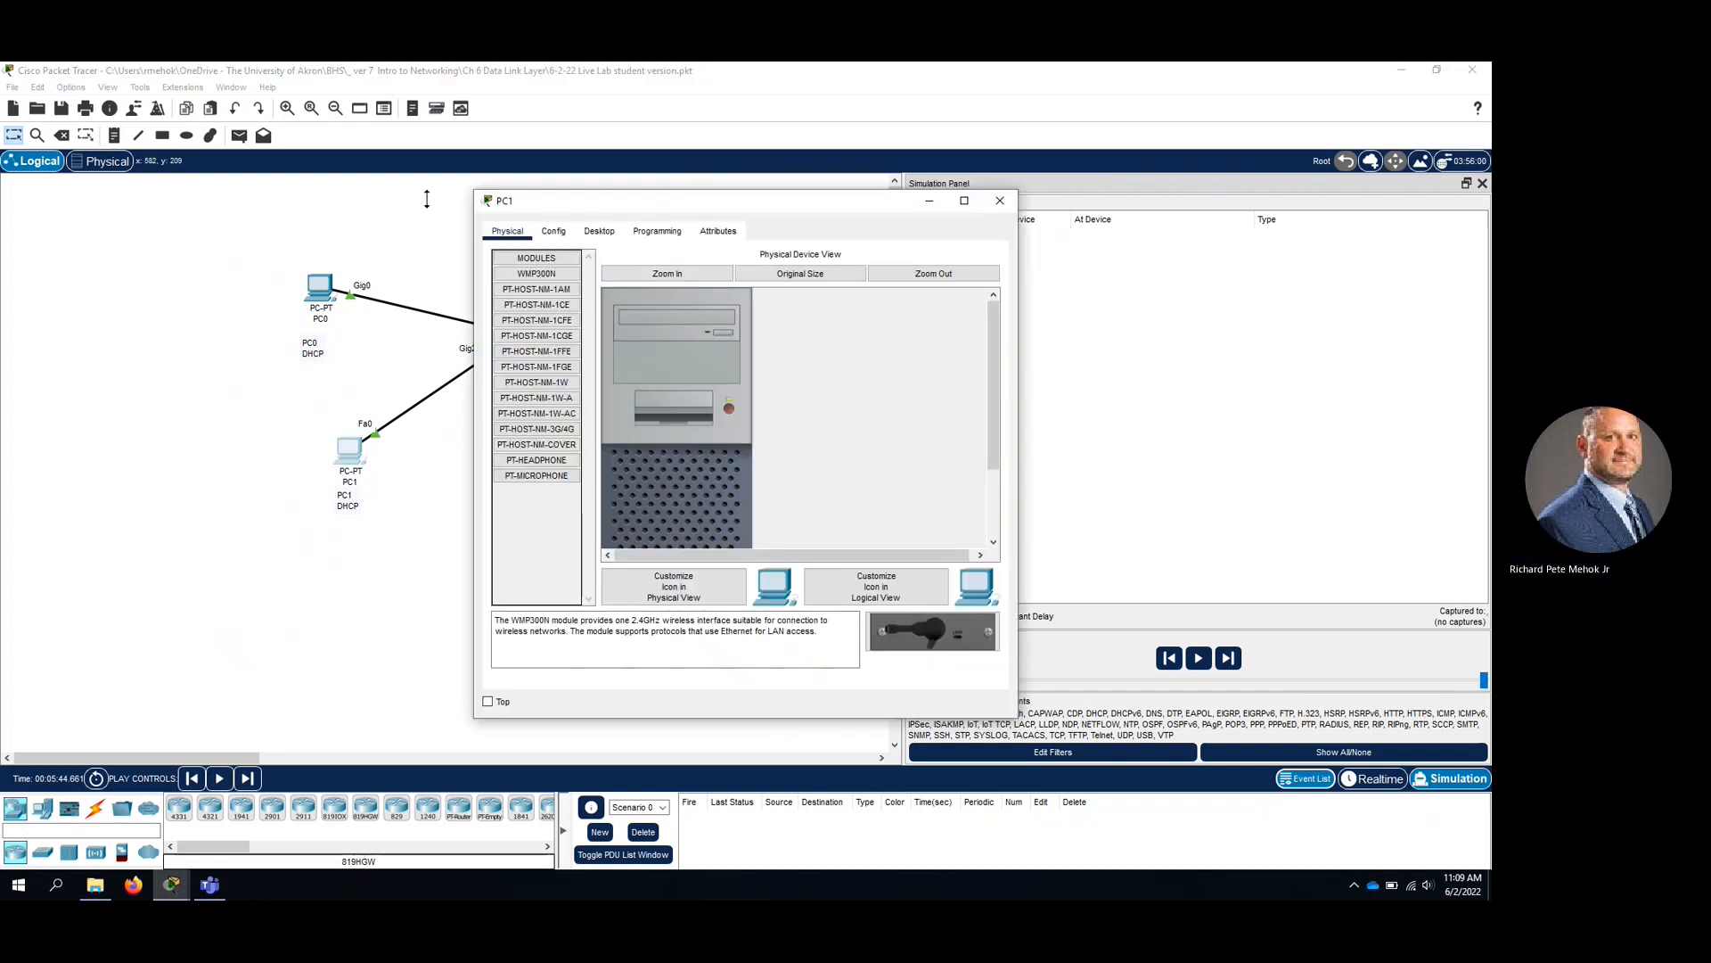
left_click_drag(658, 207, 347, 212)
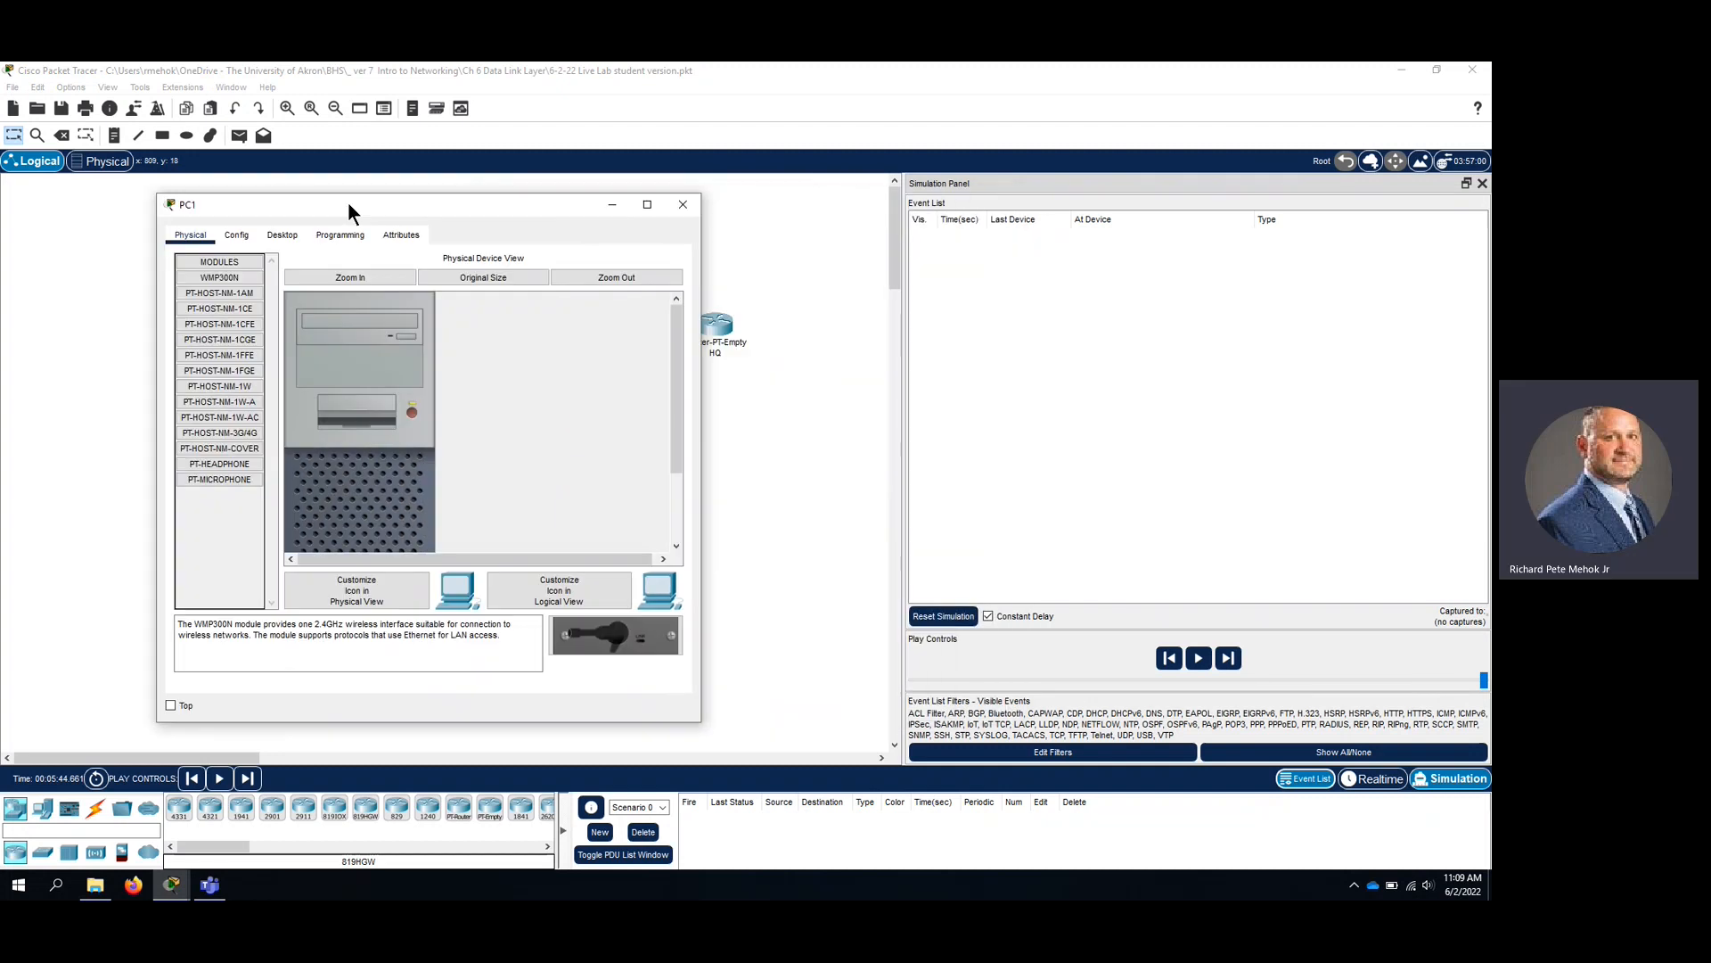
left_click(268, 237)
left_click(226, 313)
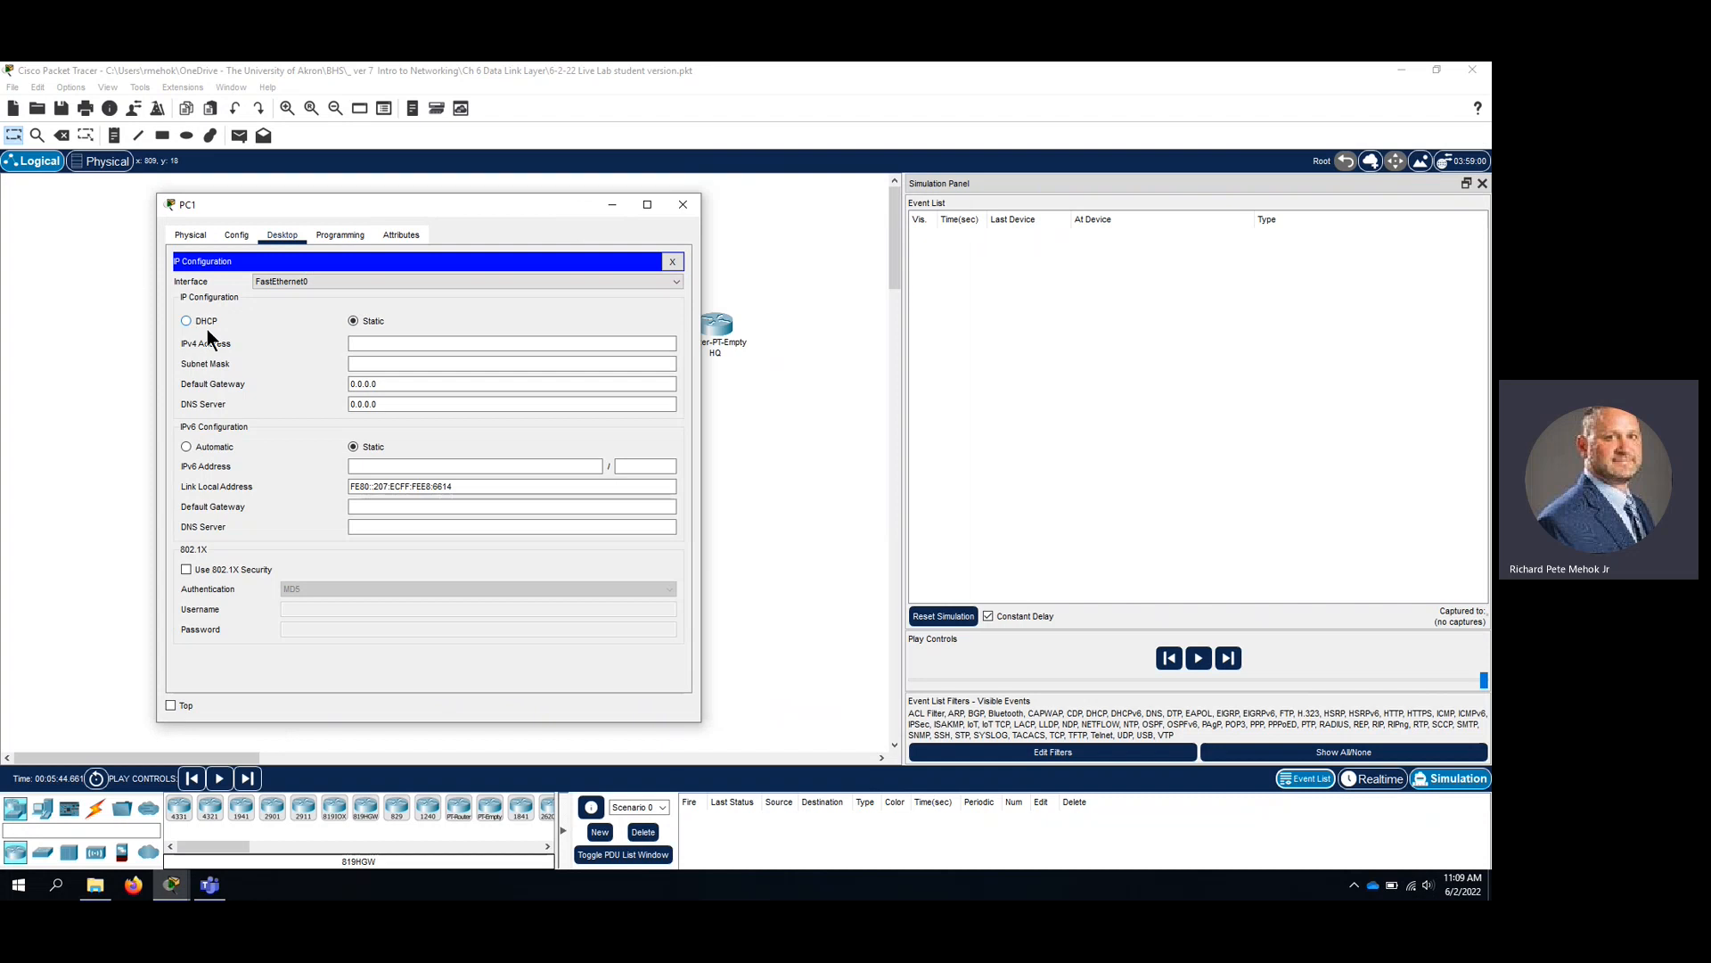
left_click(195, 319)
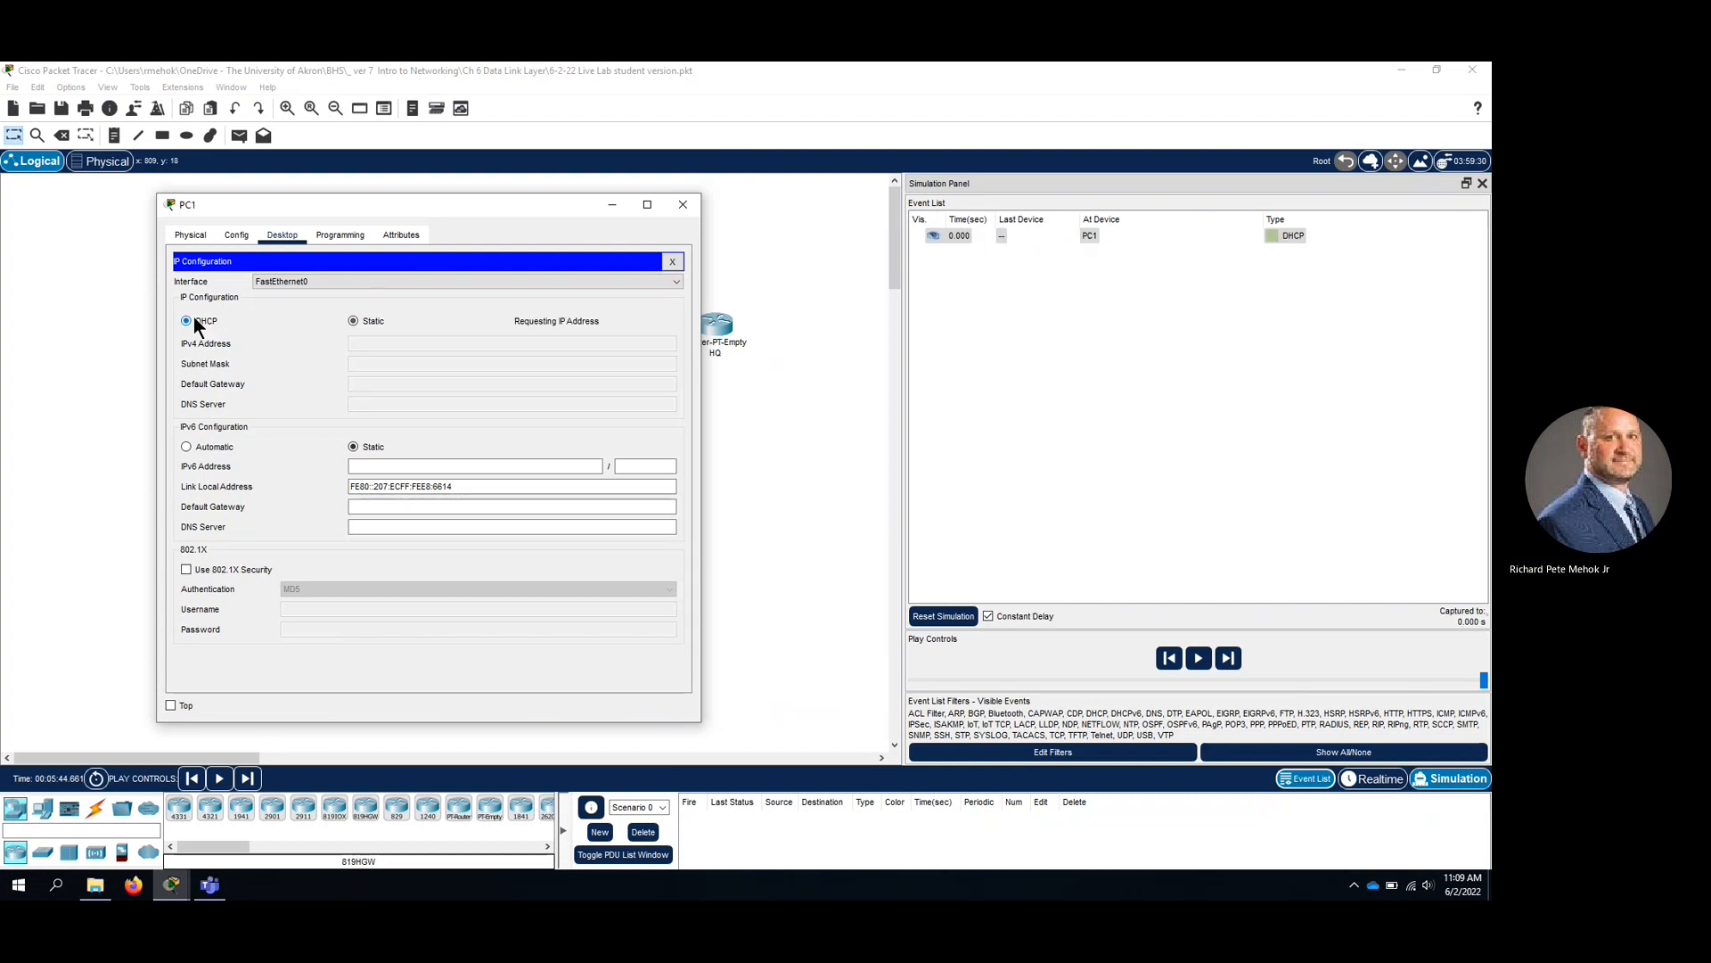
left_click(682, 205)
Inspect the DHCP packet leaving PC1, then play the simulation and inspect the ARP packet arriving at HQ_Switch.
left_click(1273, 236)
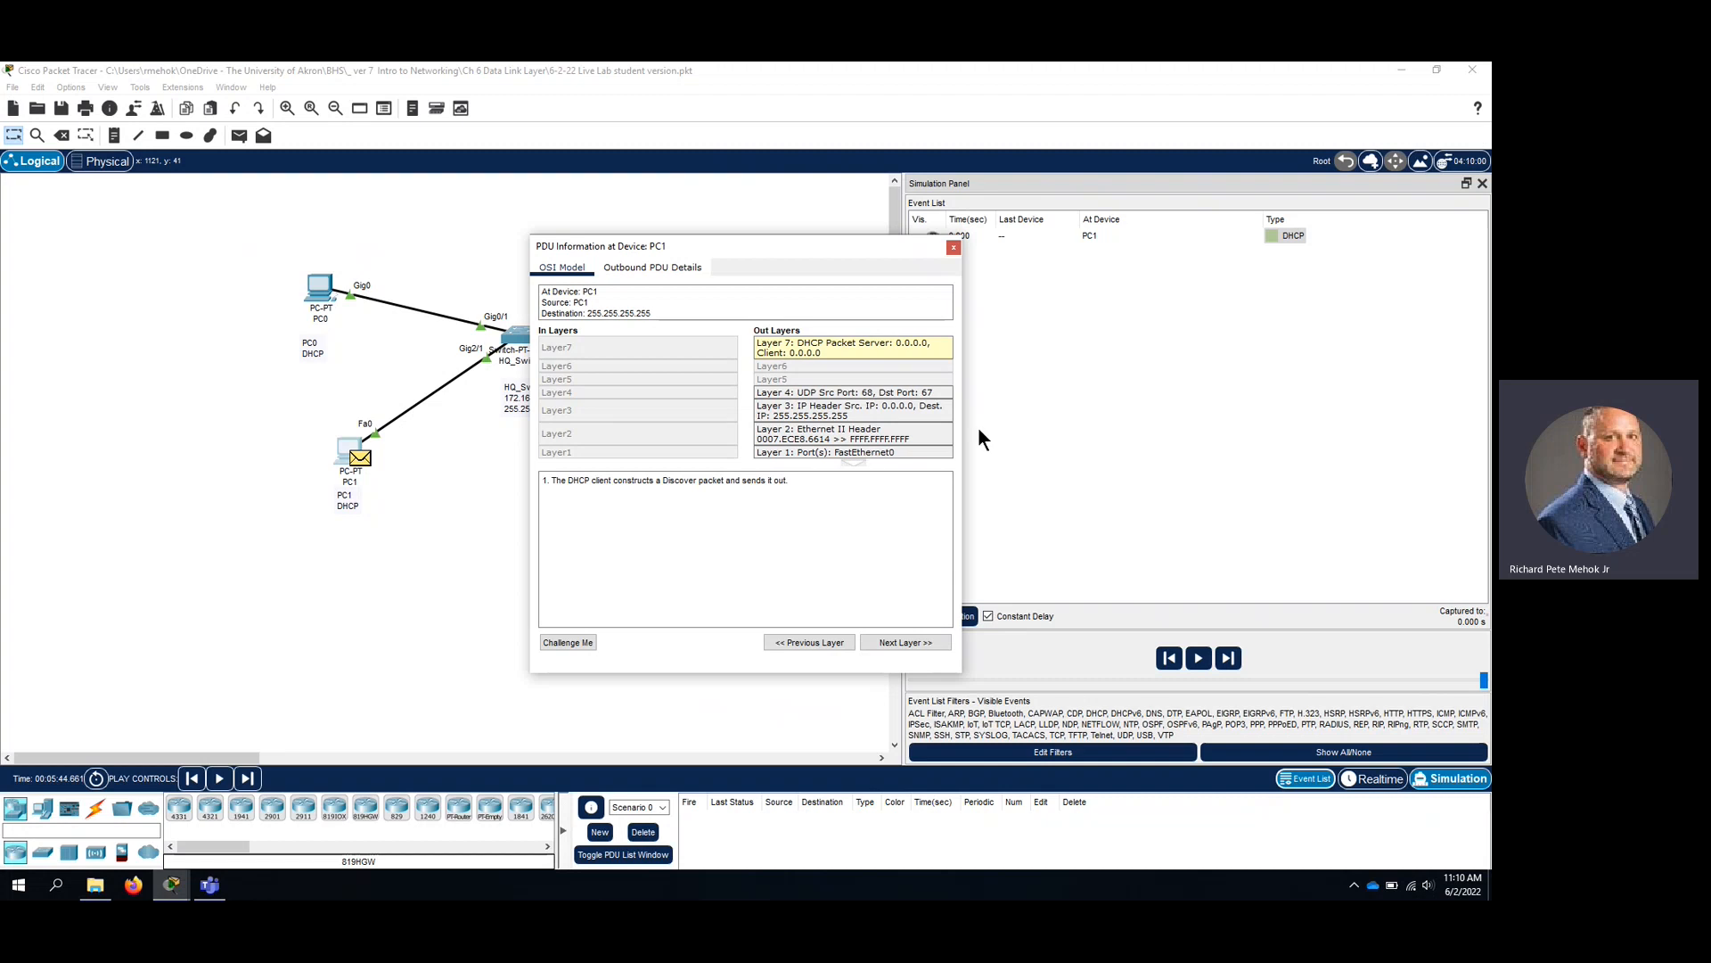
left_click(953, 248)
left_click(1198, 659)
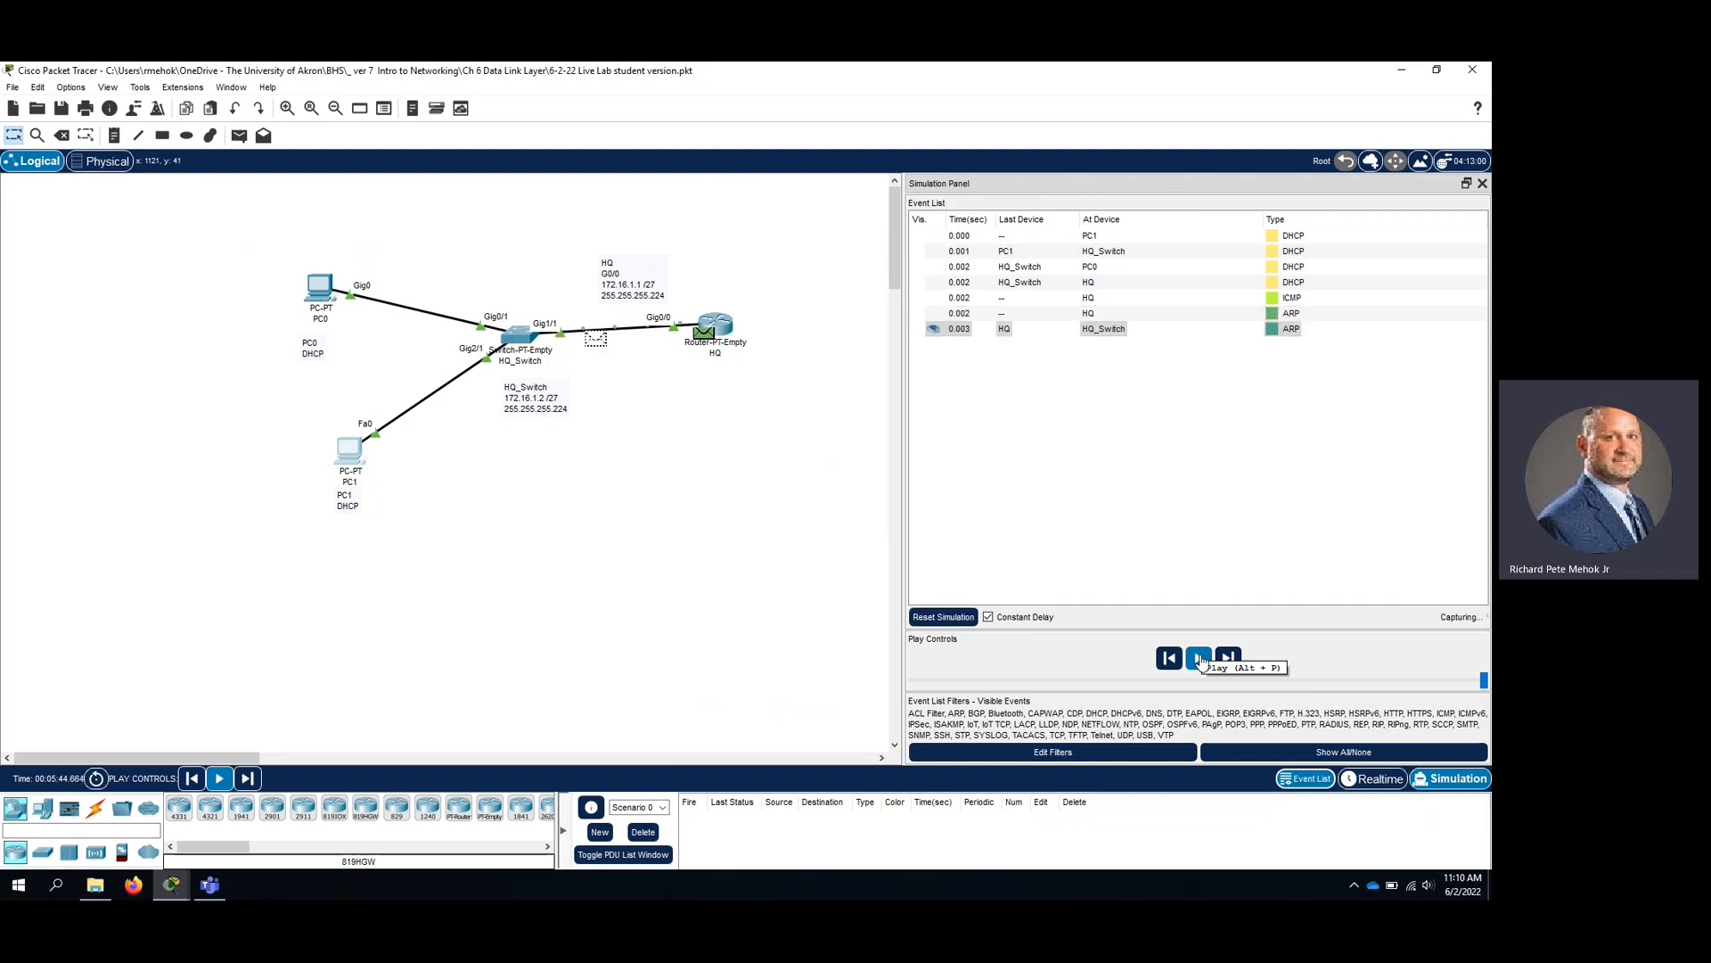
left_click(1270, 329)
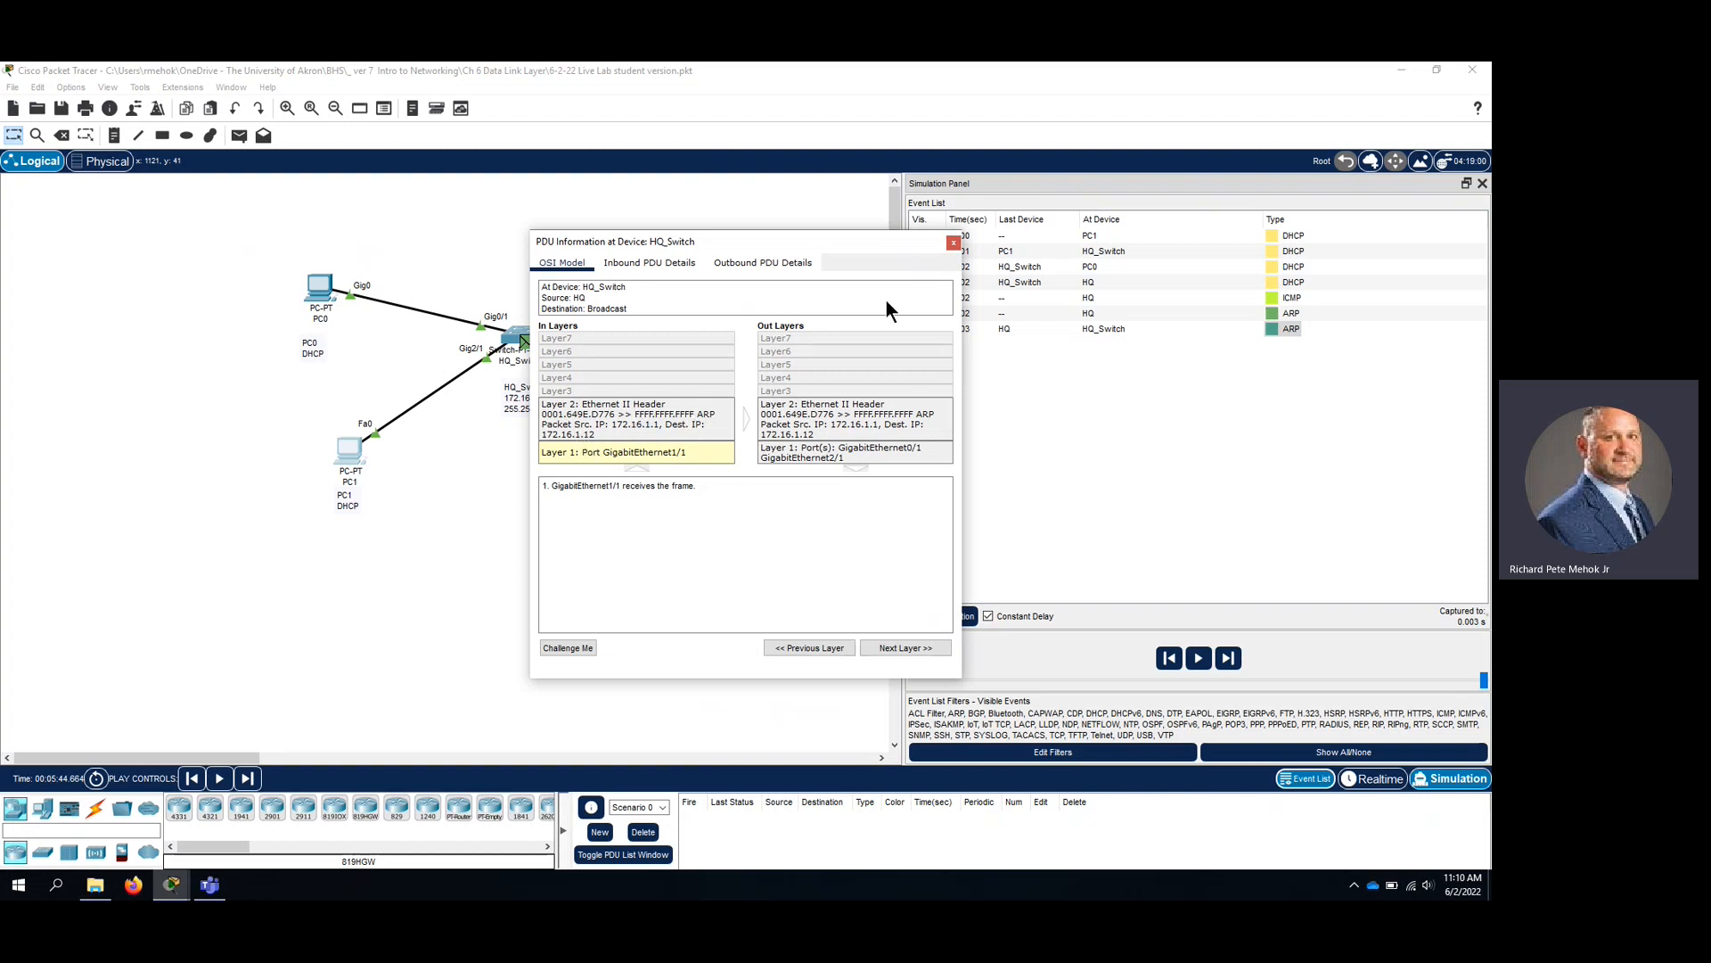
left_click(954, 246)
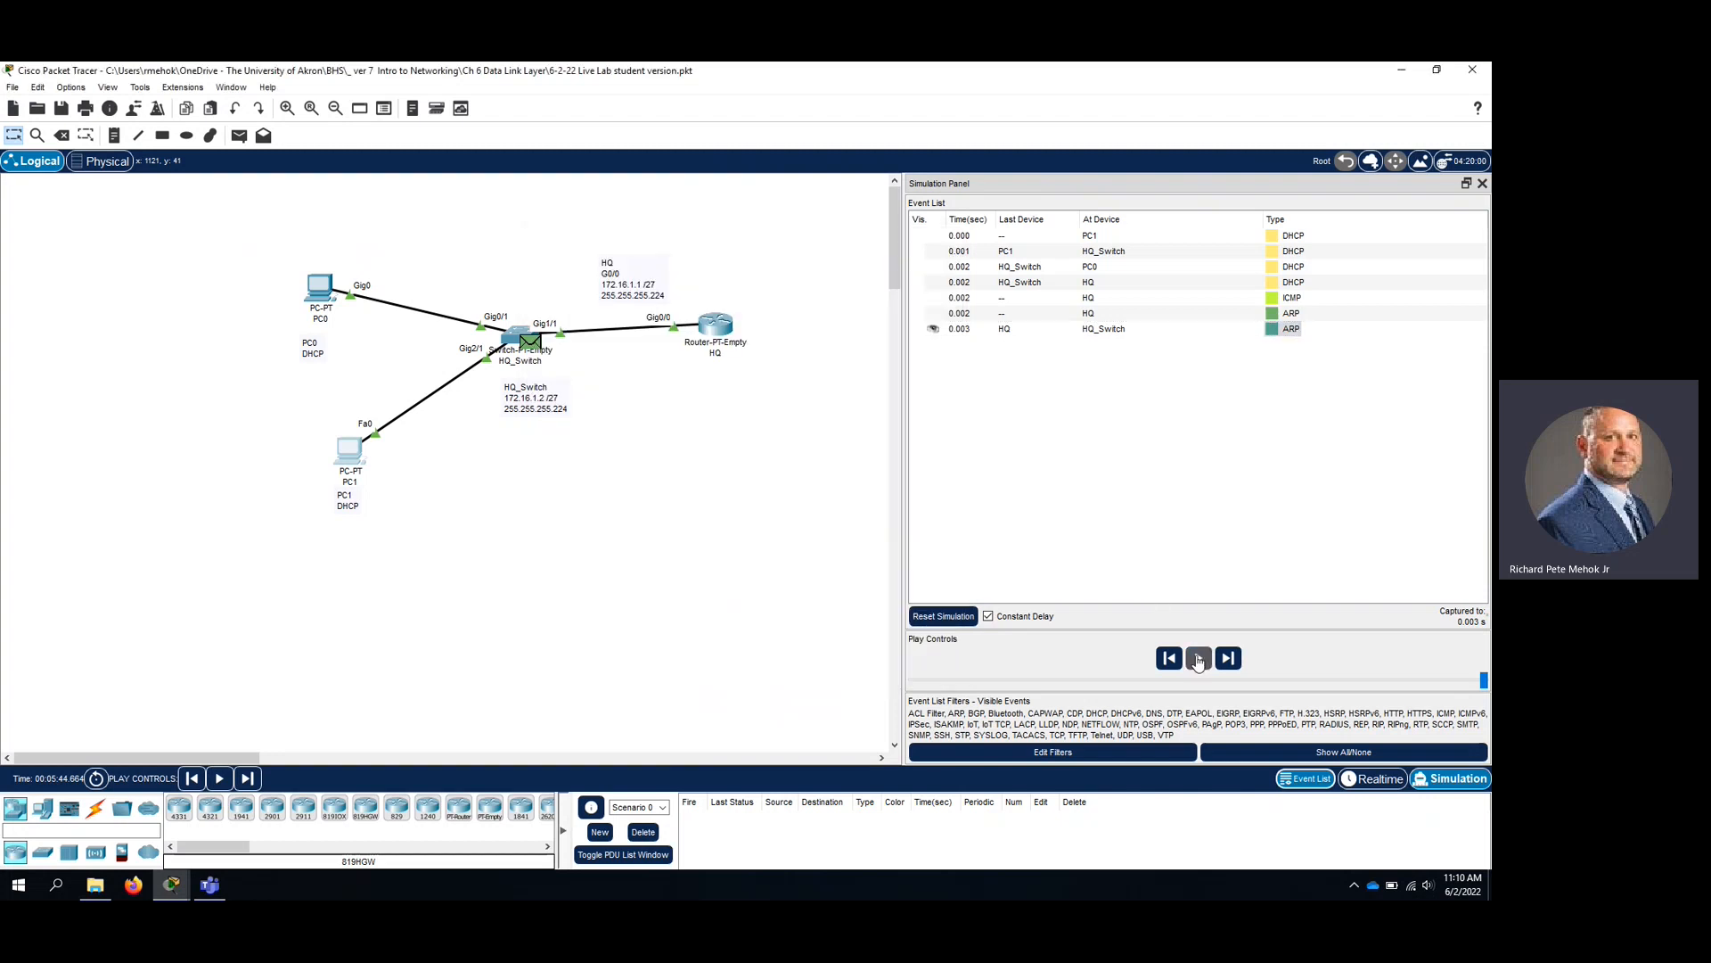
Resume the simulation, switch to Realtime mode and check the addressing that DHCP assigned to PC1.
left_click(1199, 658)
left_click(1199, 660)
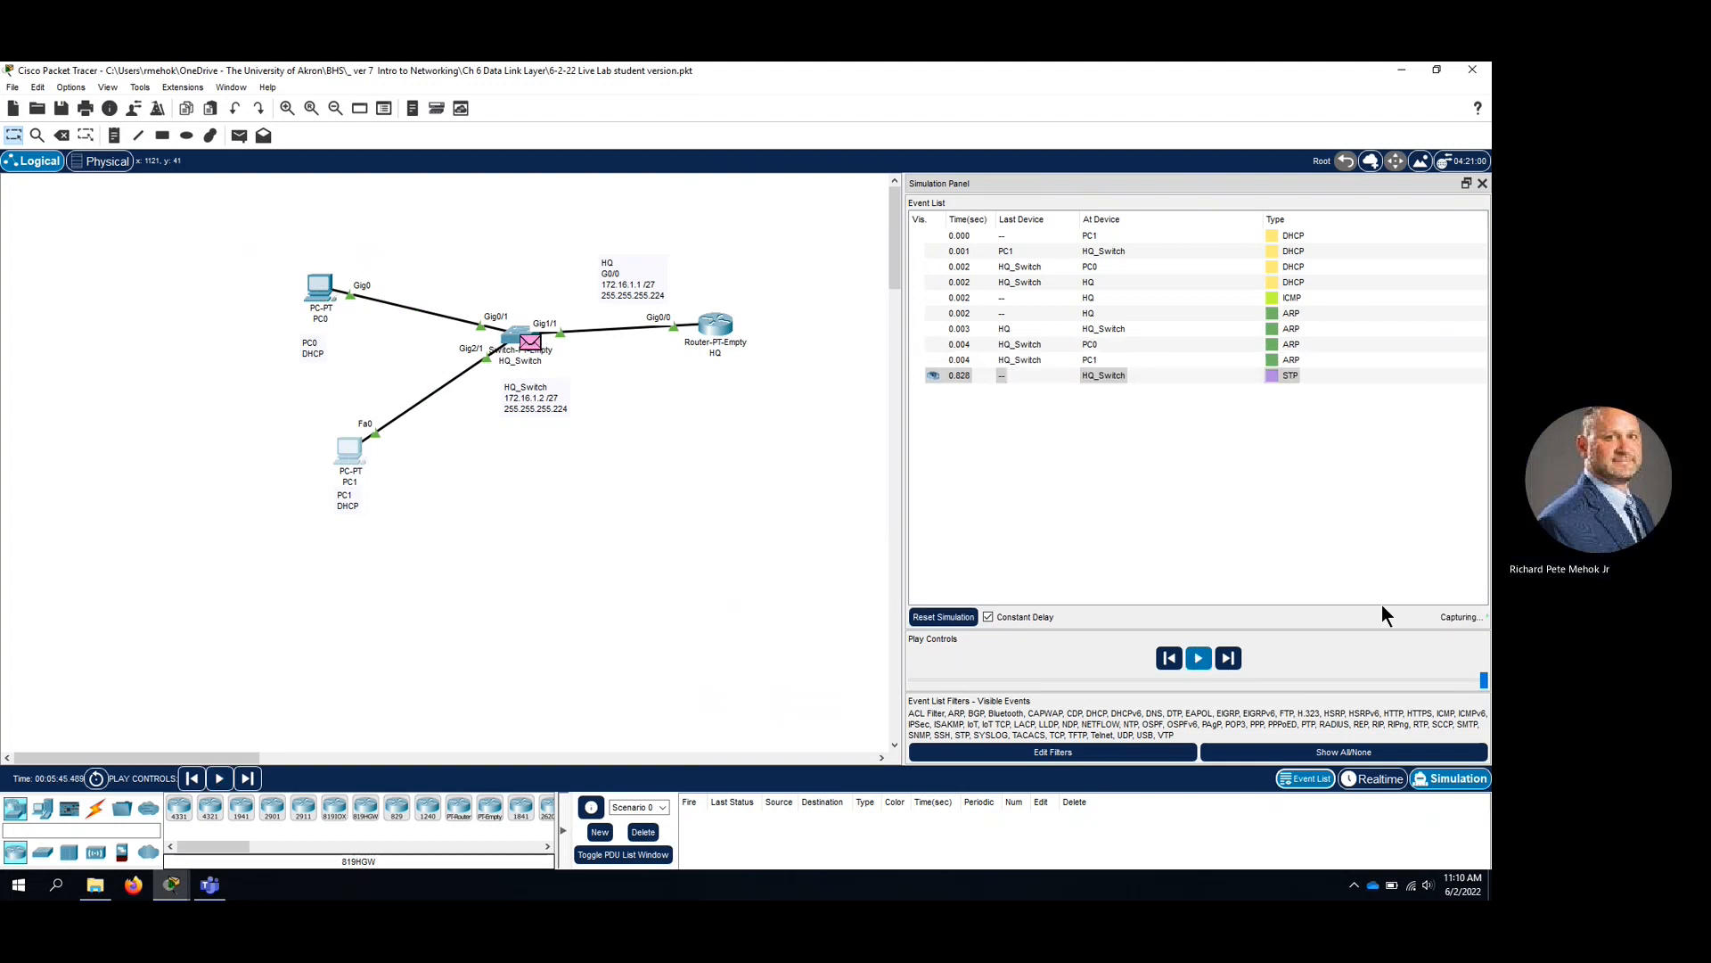
left_click(1373, 780)
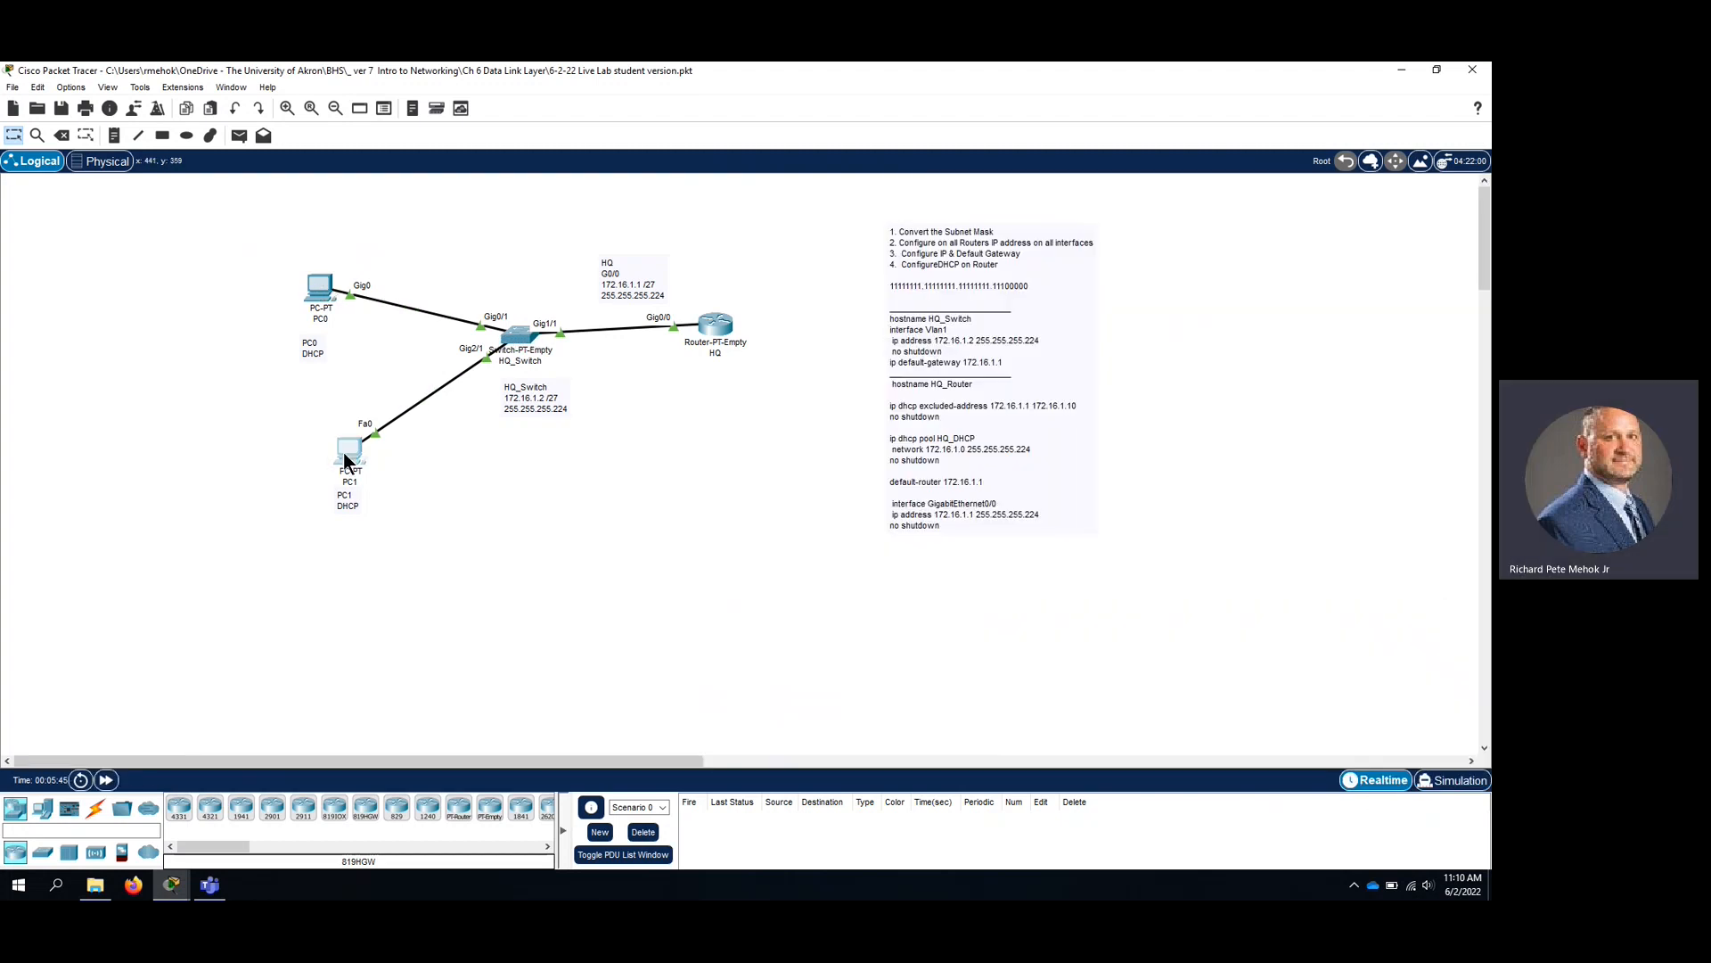
left_click(346, 450)
left_click(519, 294)
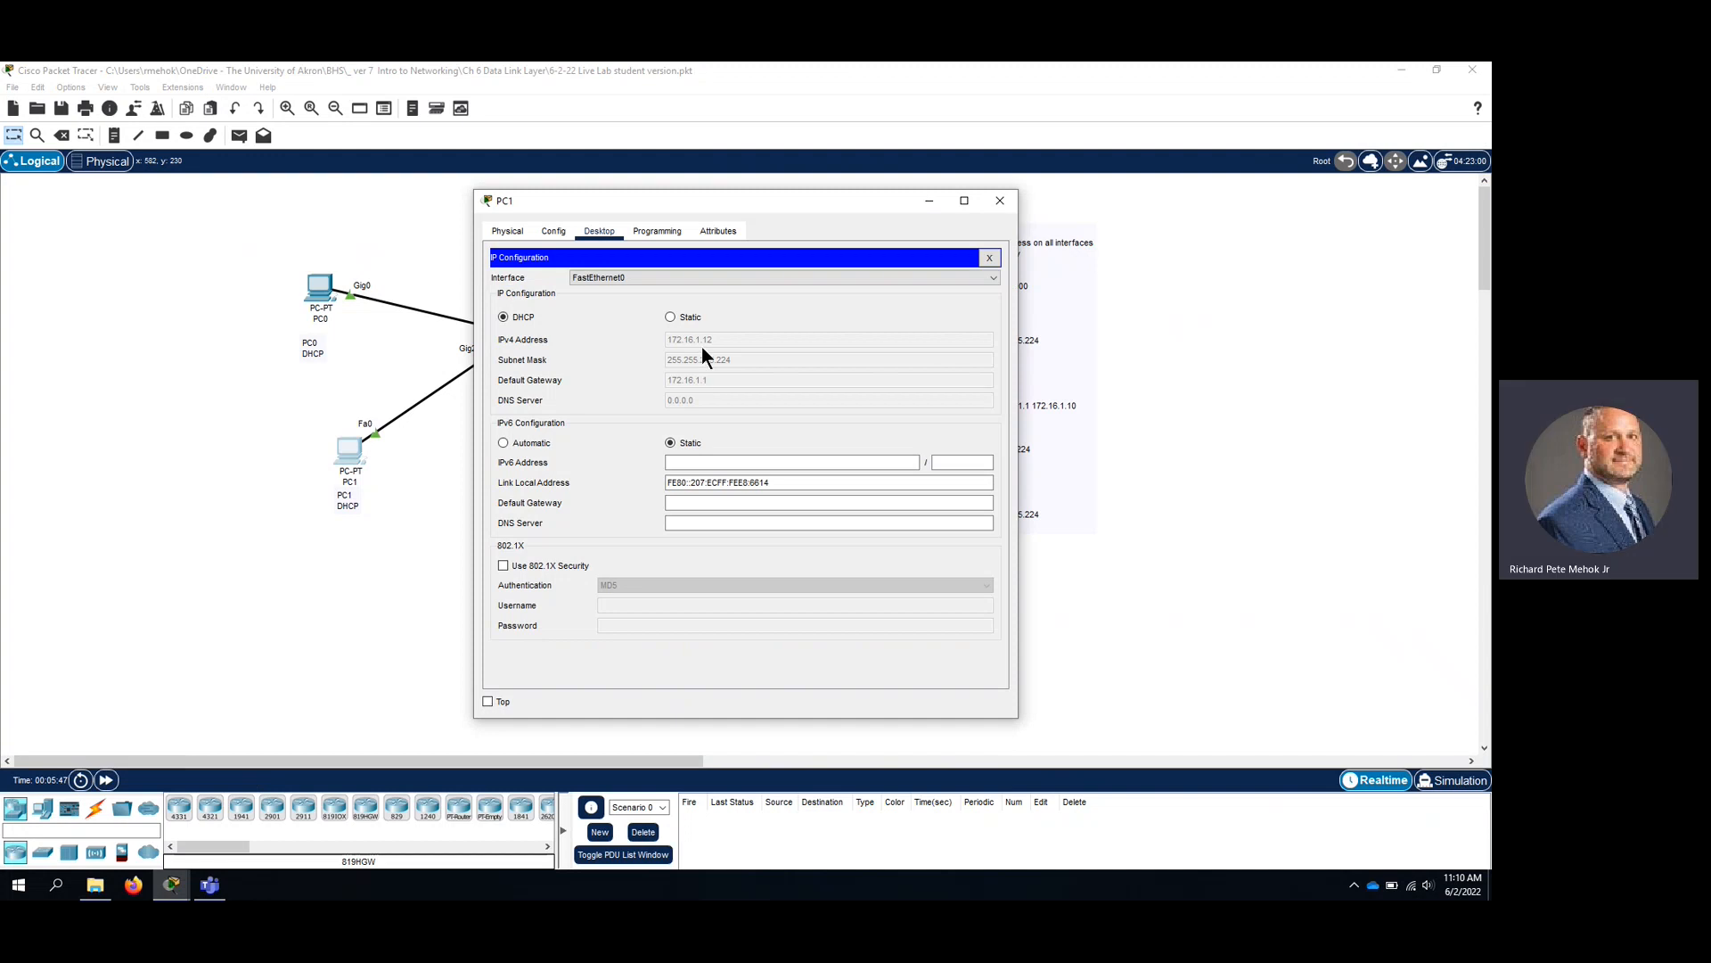
left_click(989, 259)
left_click(1000, 200)
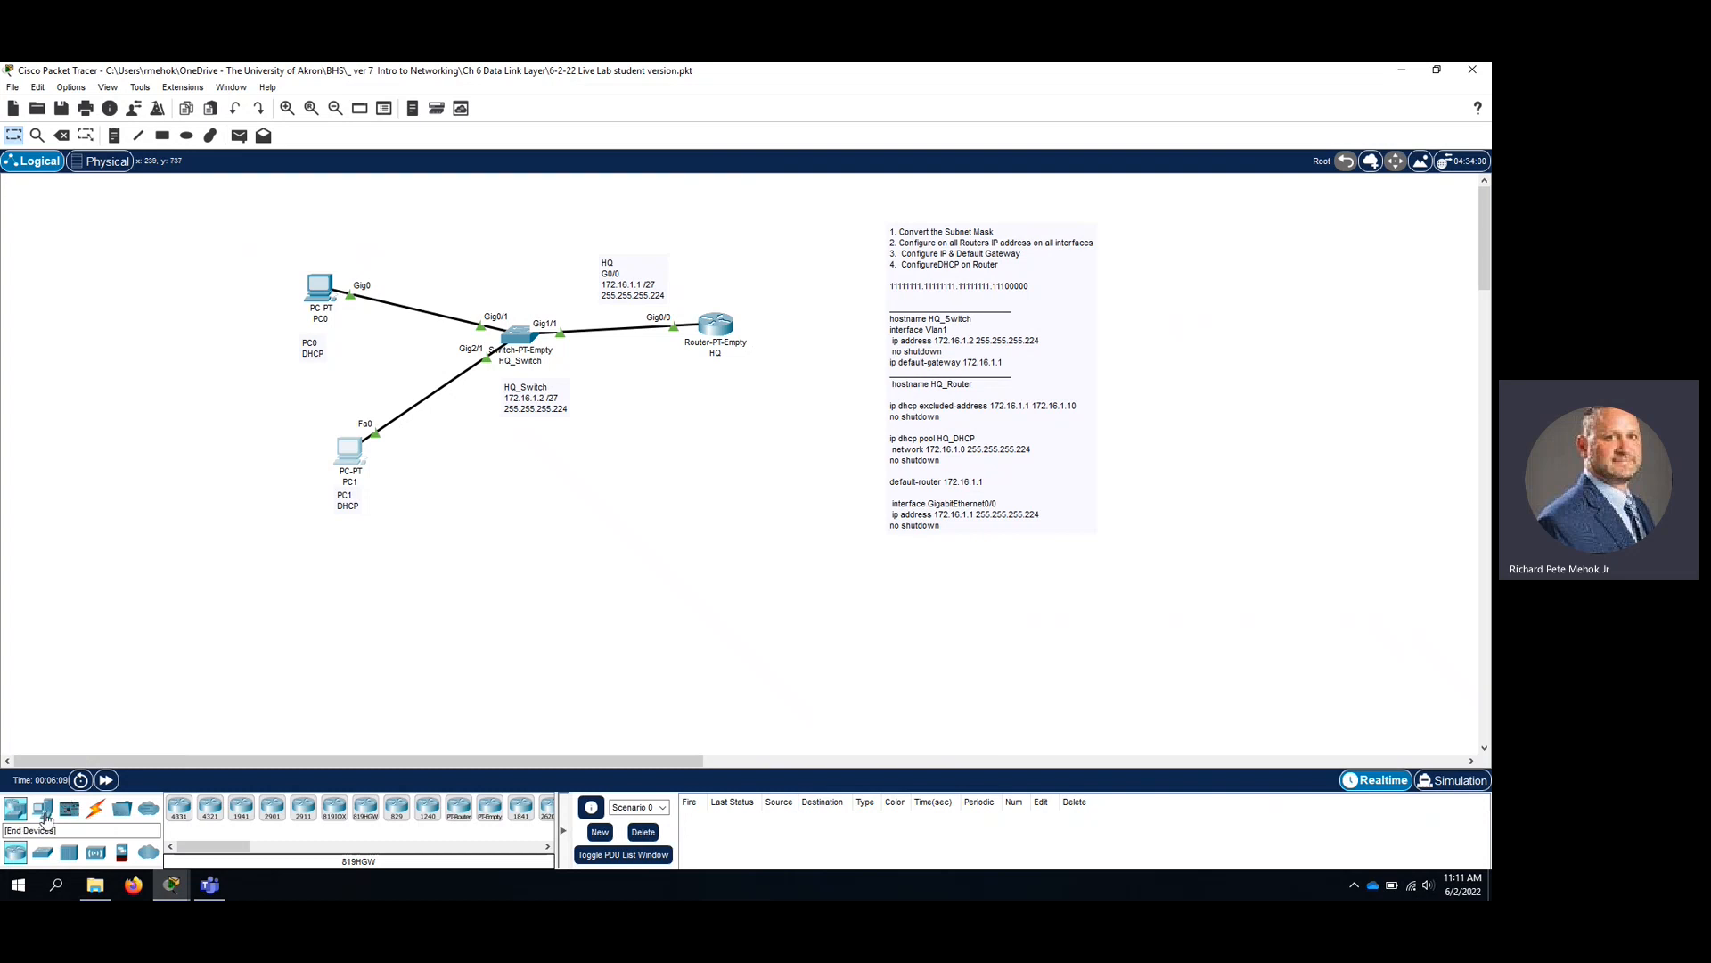
Add a third PC to the workspace beside PC1, below HQ_Switch.
left_click_drag(42, 813, 439, 486)
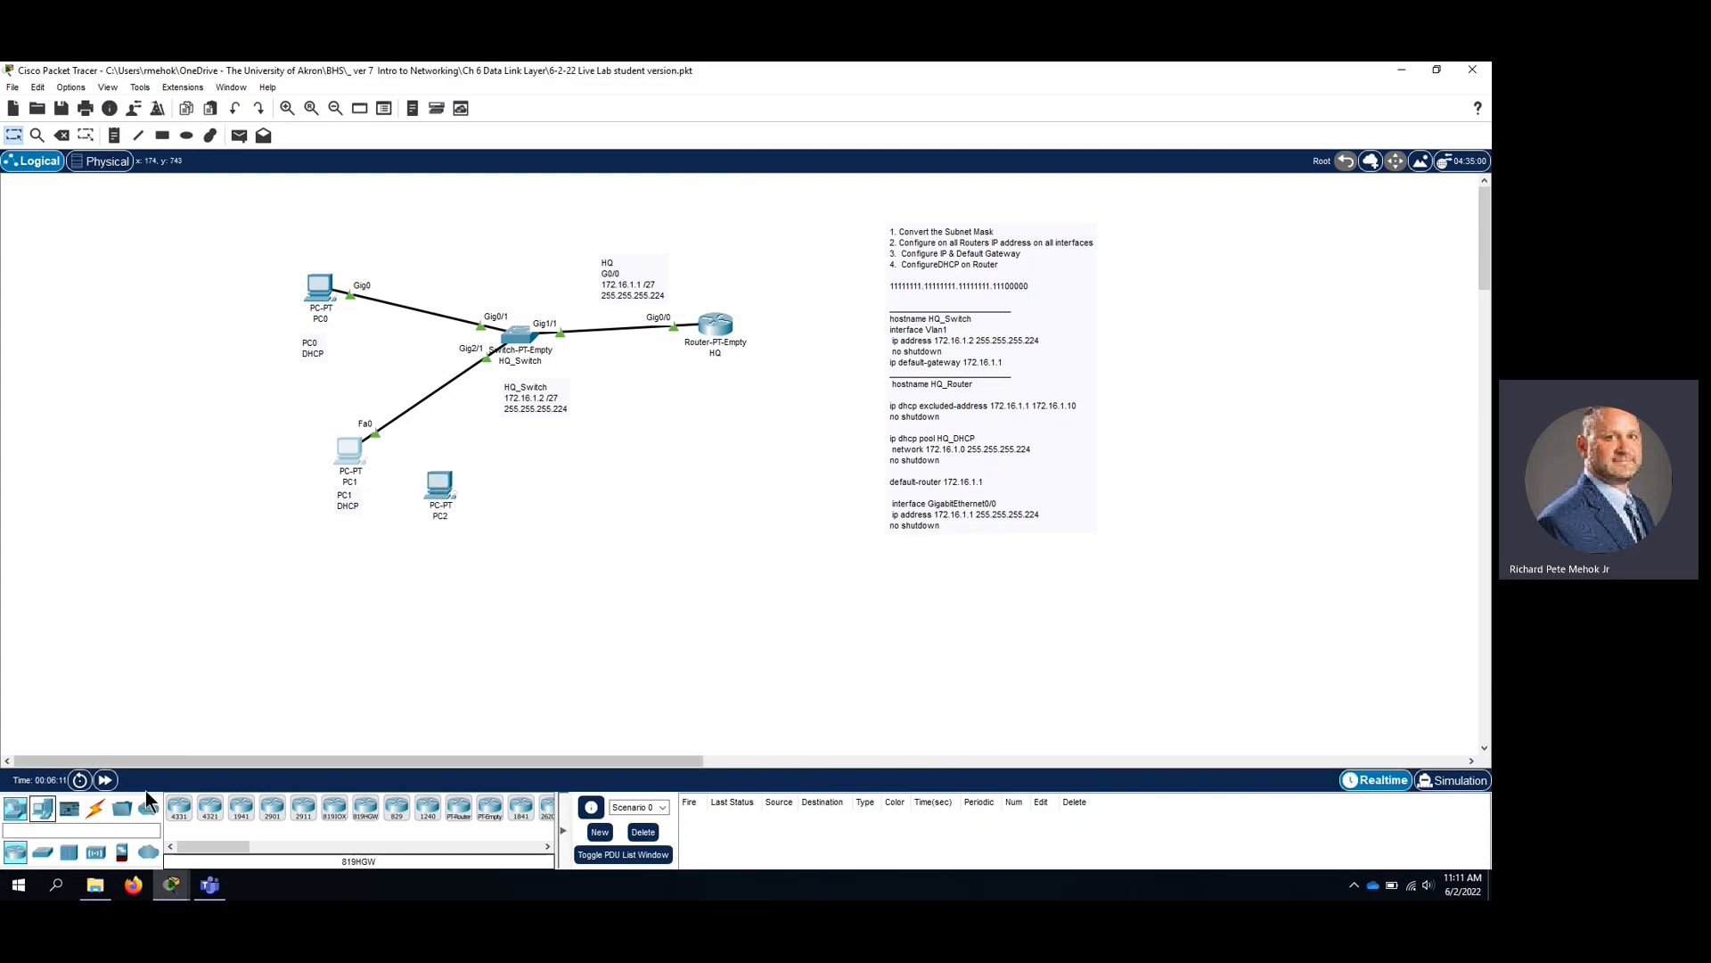
left_click(95, 810)
left_click(272, 808)
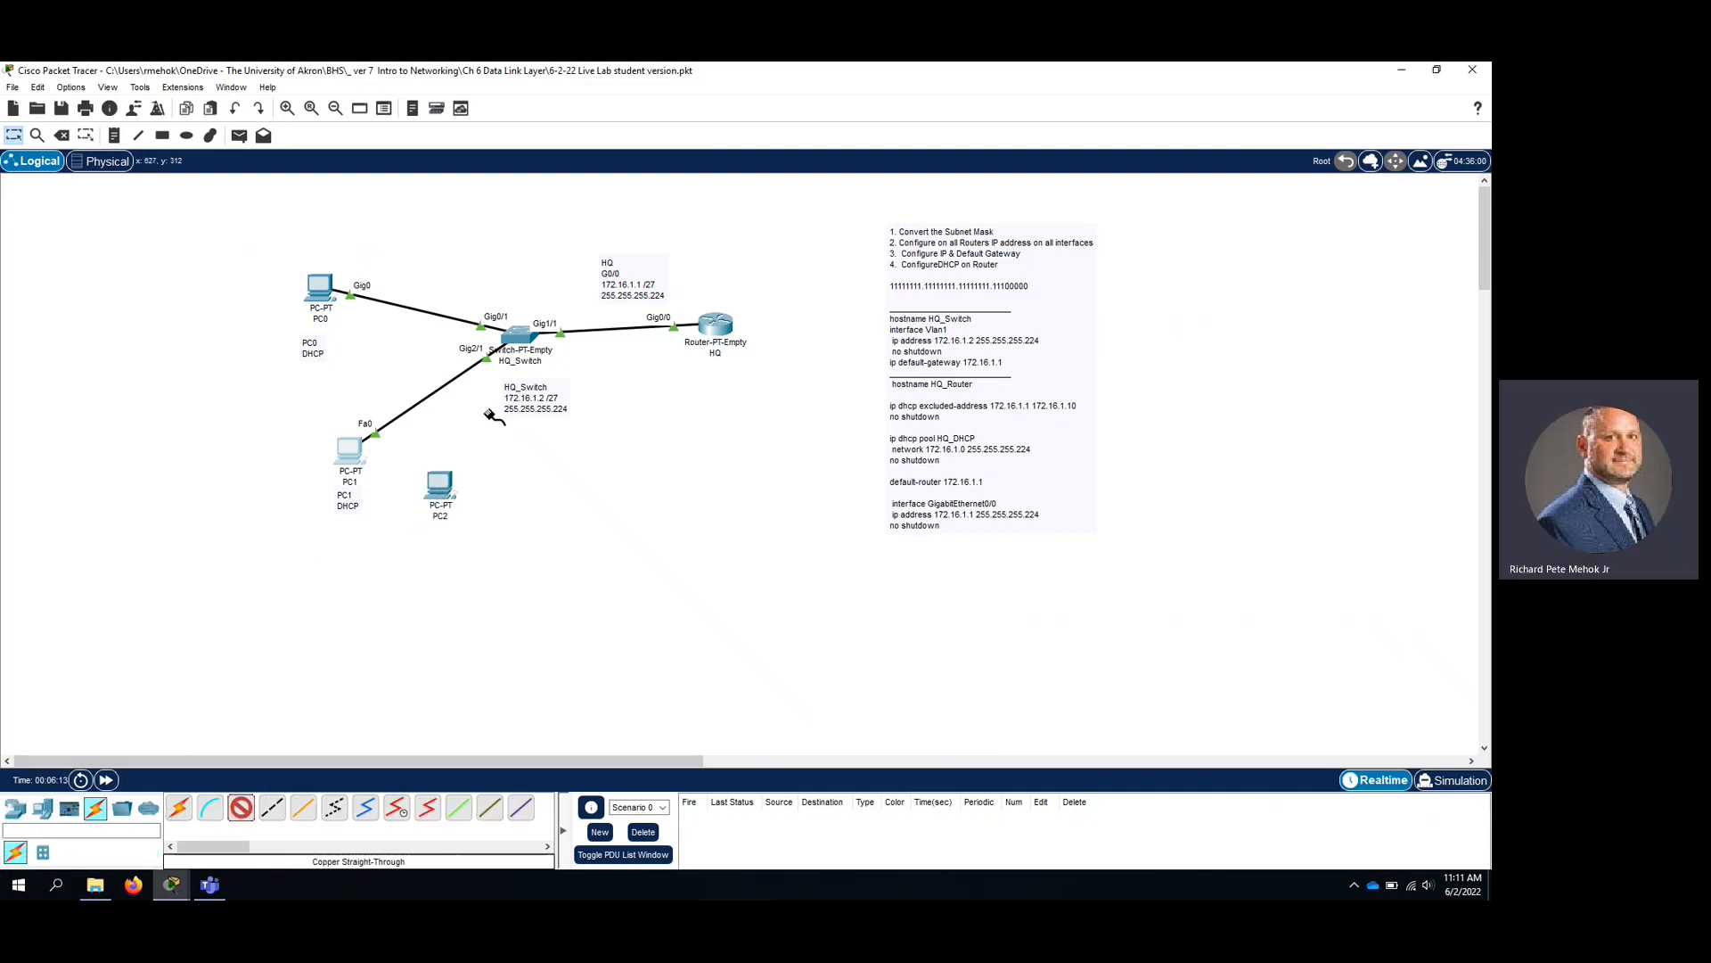
left_click(452, 490)
left_click(490, 515)
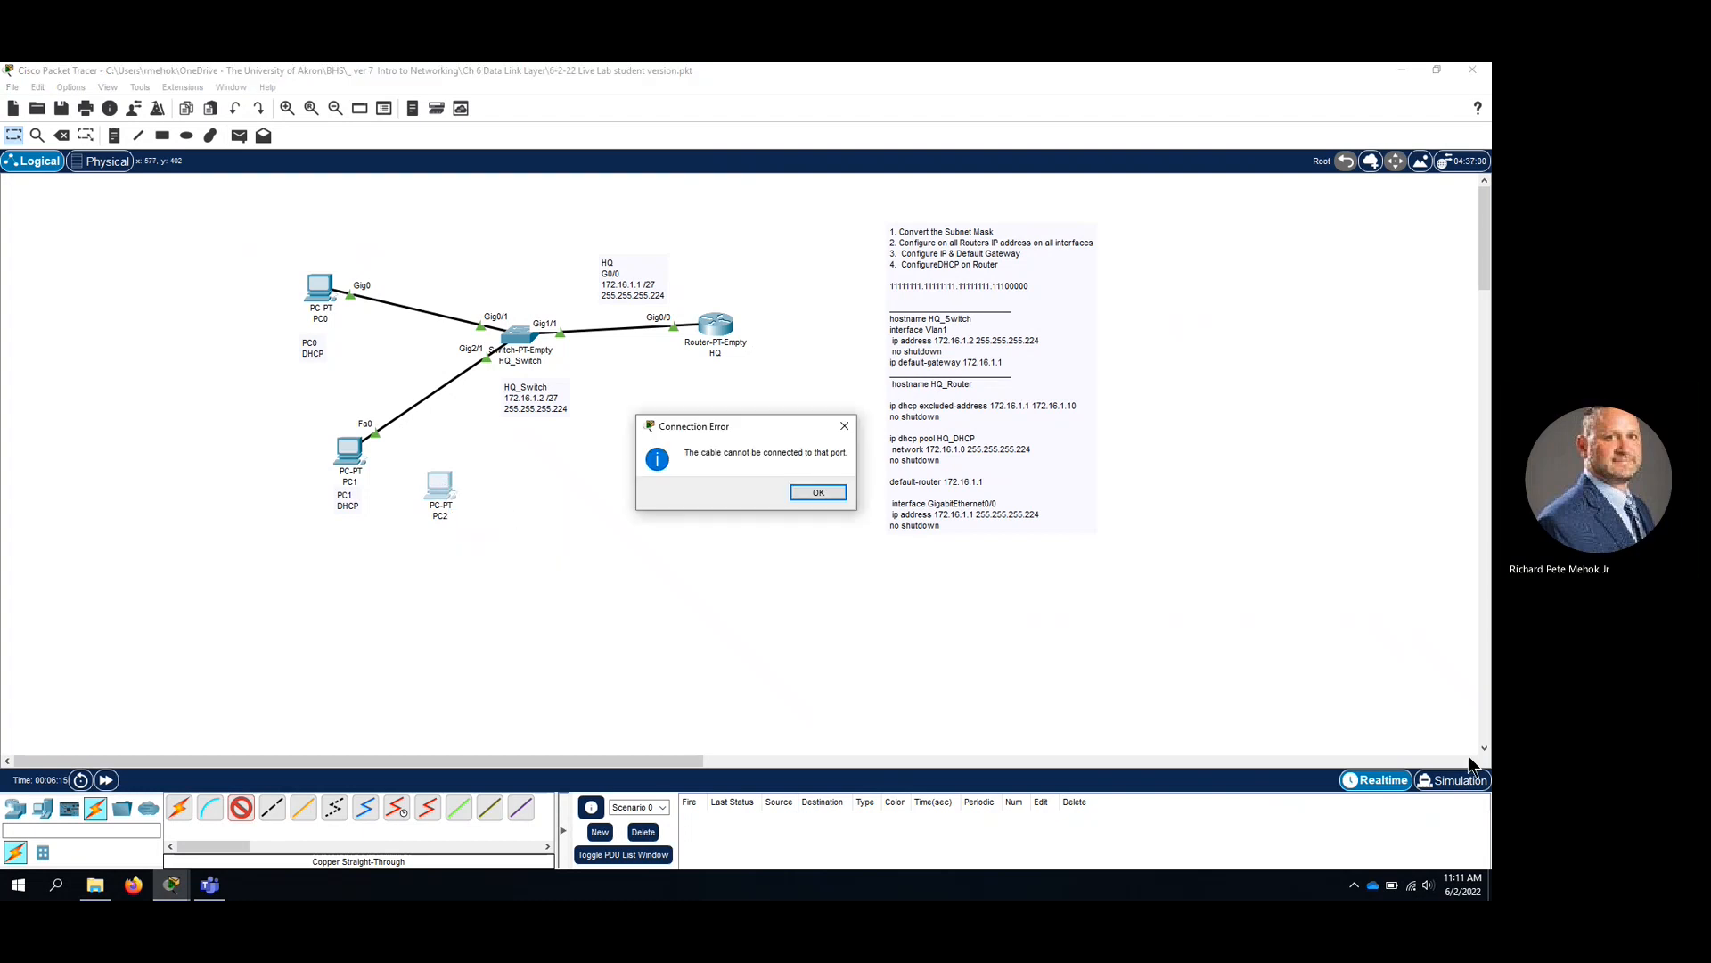
left_click(817, 492)
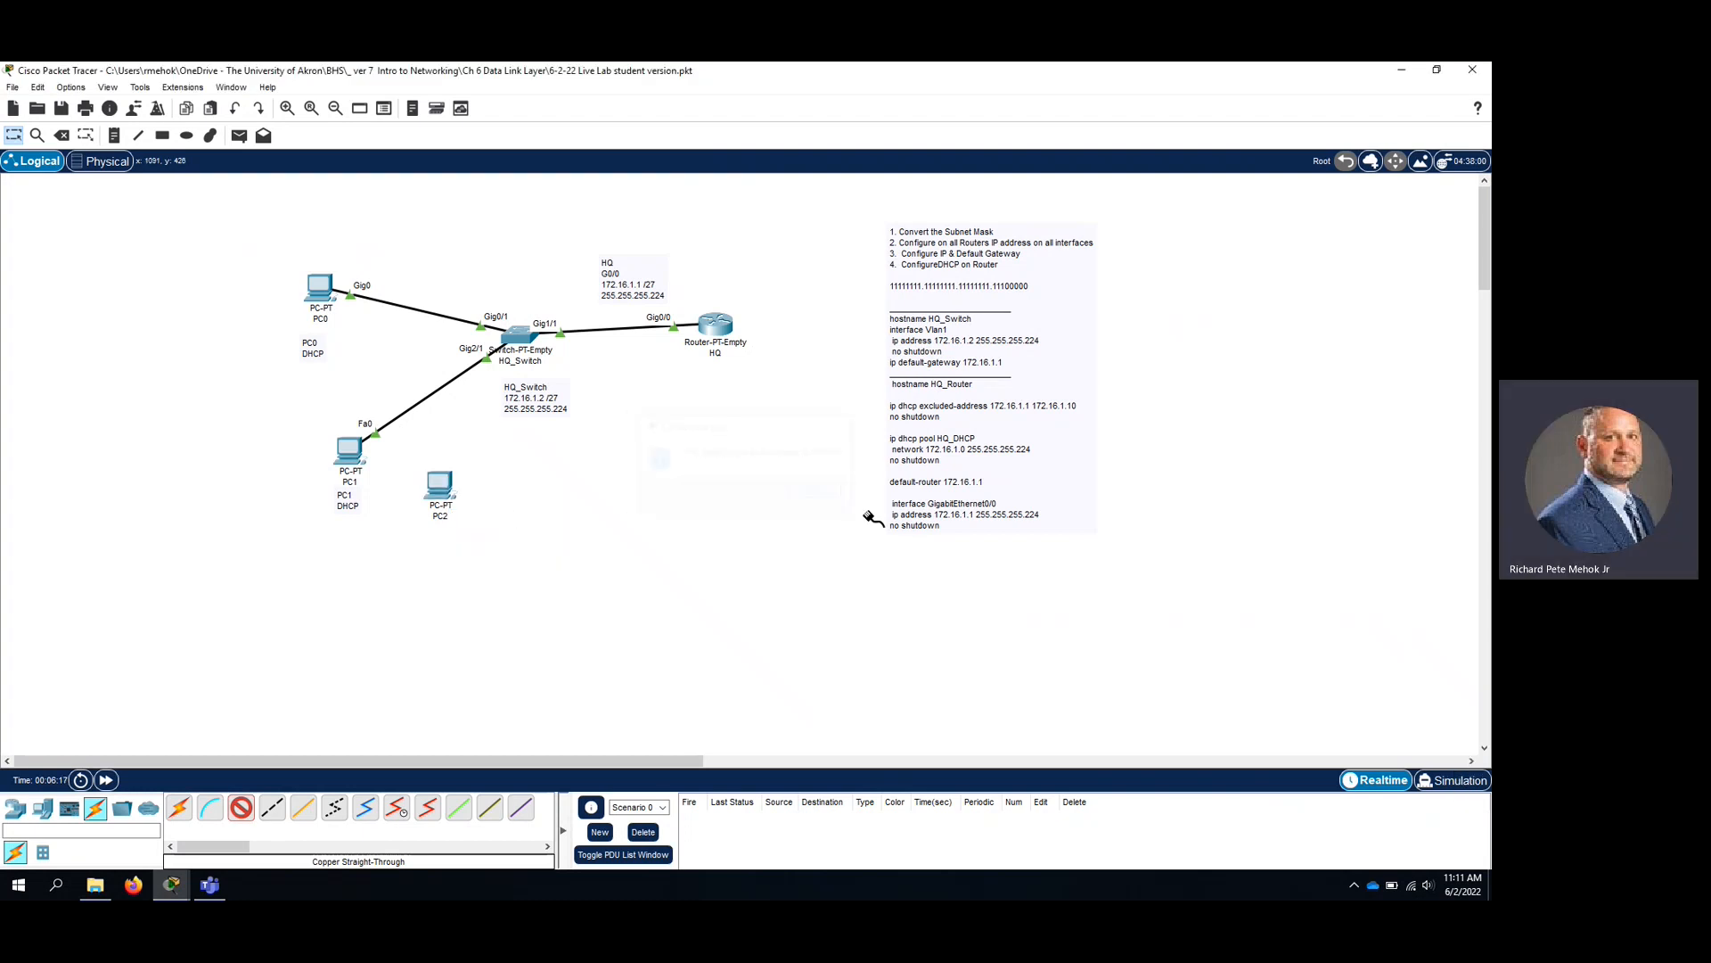
Switch to Simulation mode and connect PC2's Fa0 port to HQ_Switch's Gig3/1 port with a copper straight-through cable.
left_click(1484, 779)
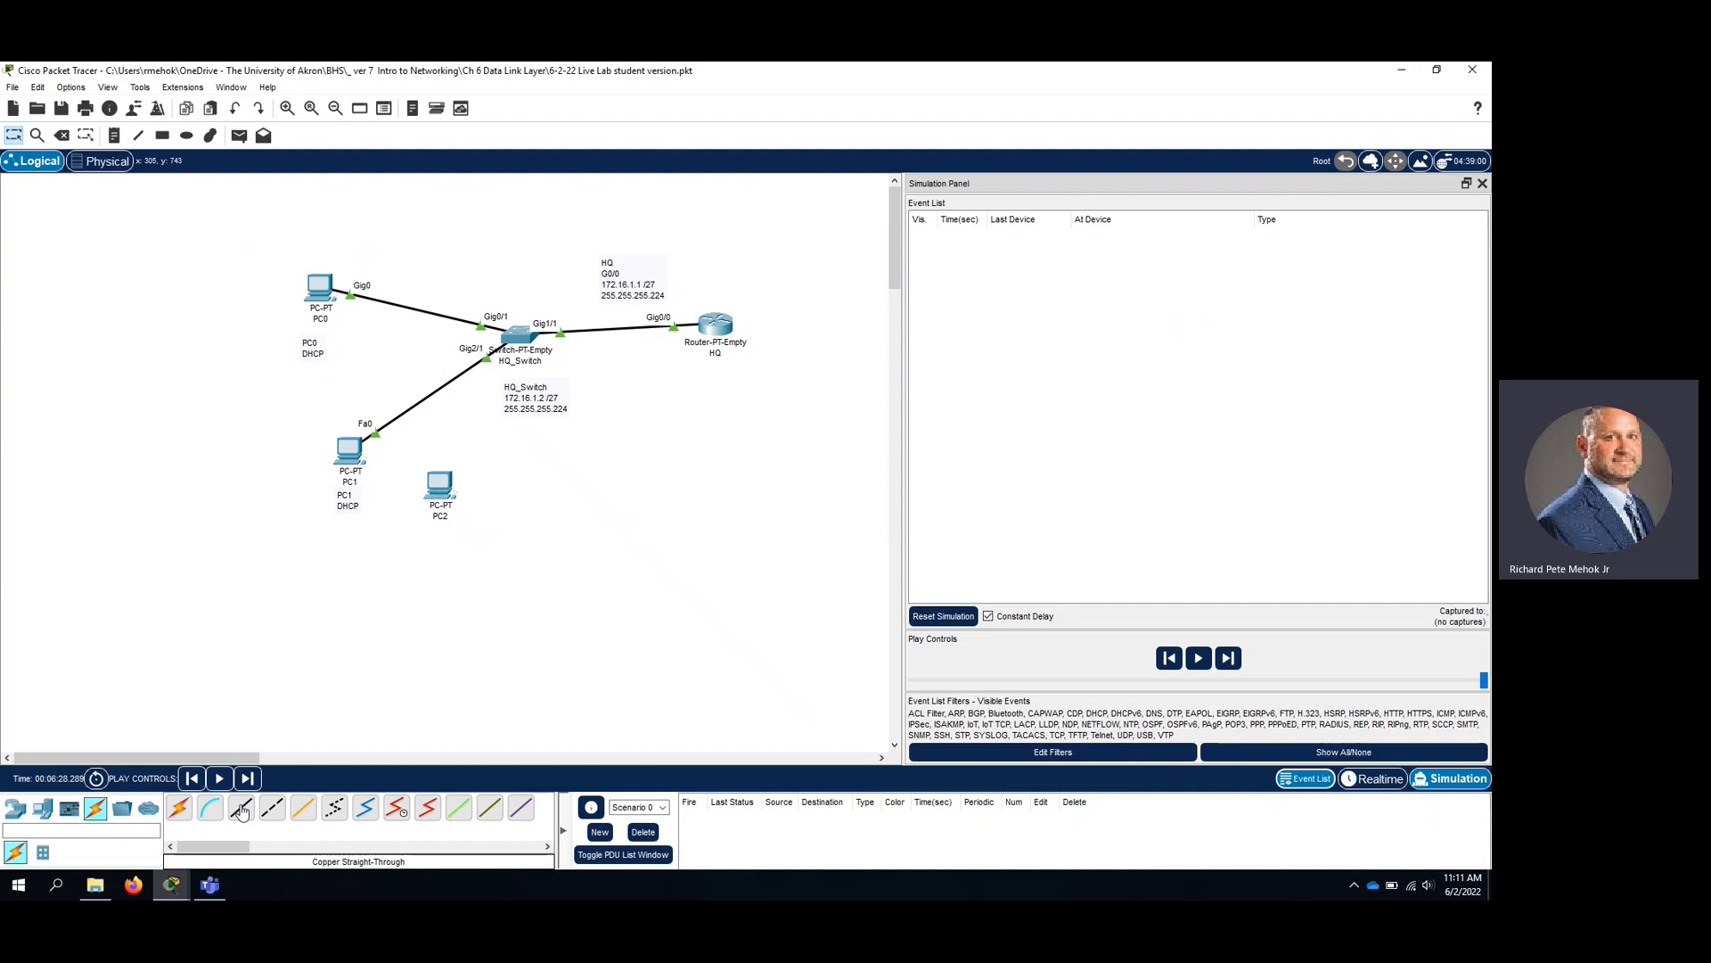
left_click(450, 486)
left_click(486, 550)
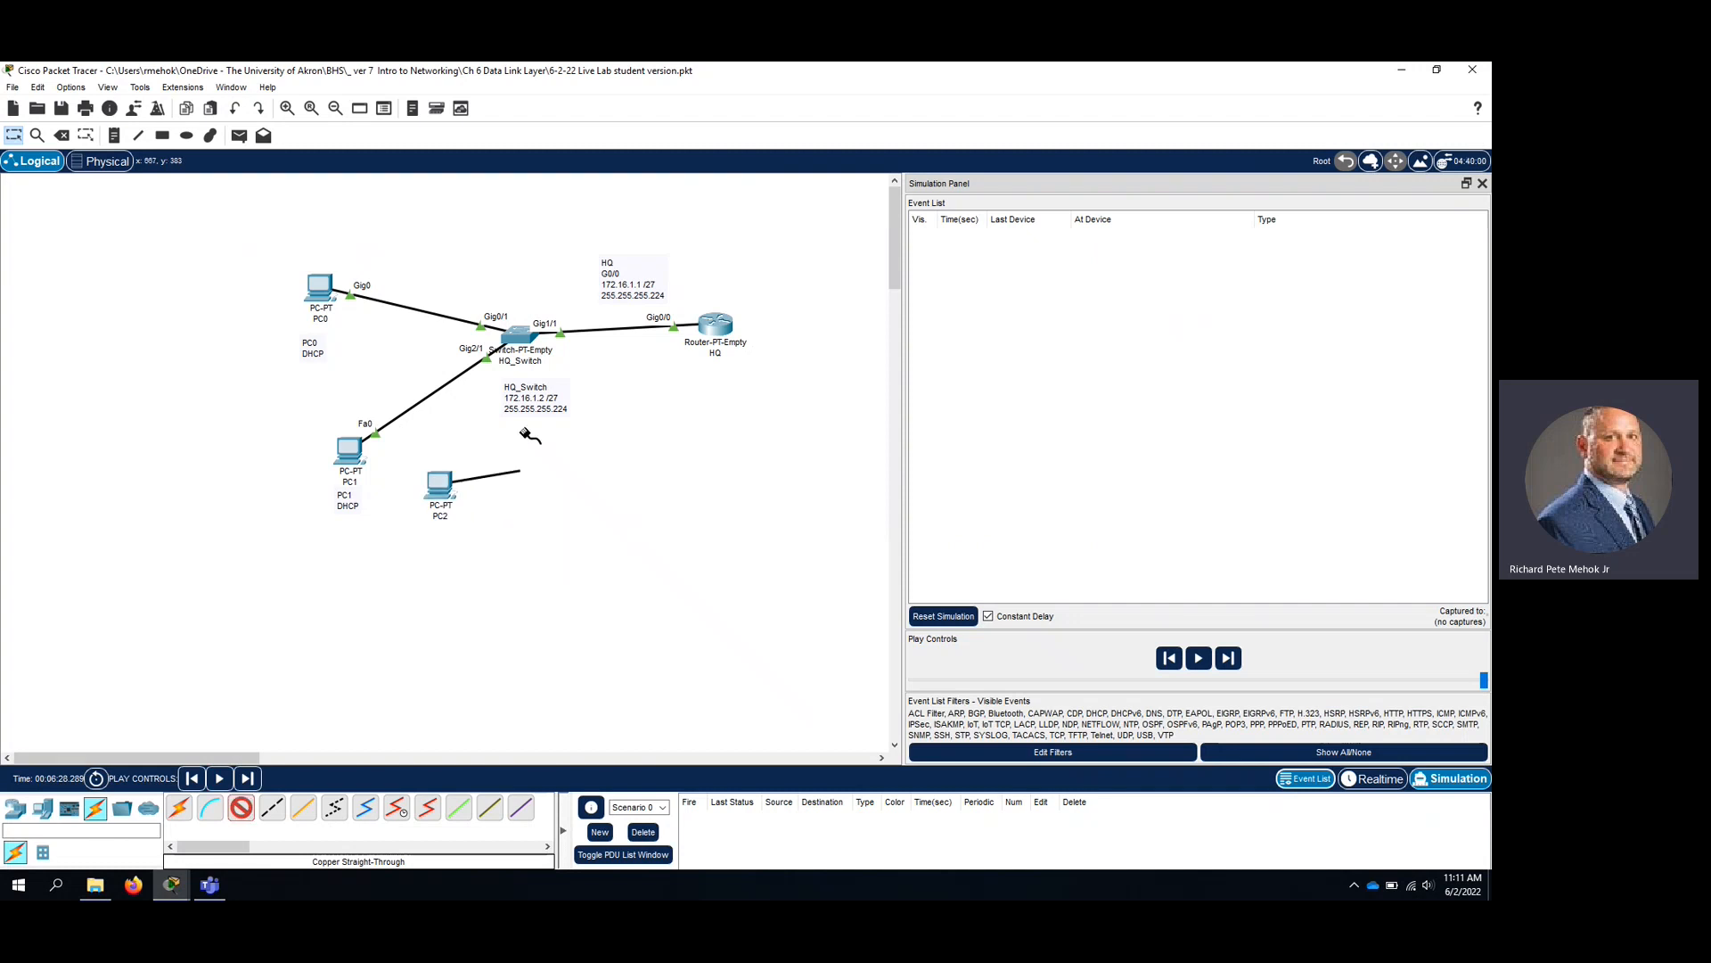
left_click(527, 342)
left_click(539, 374)
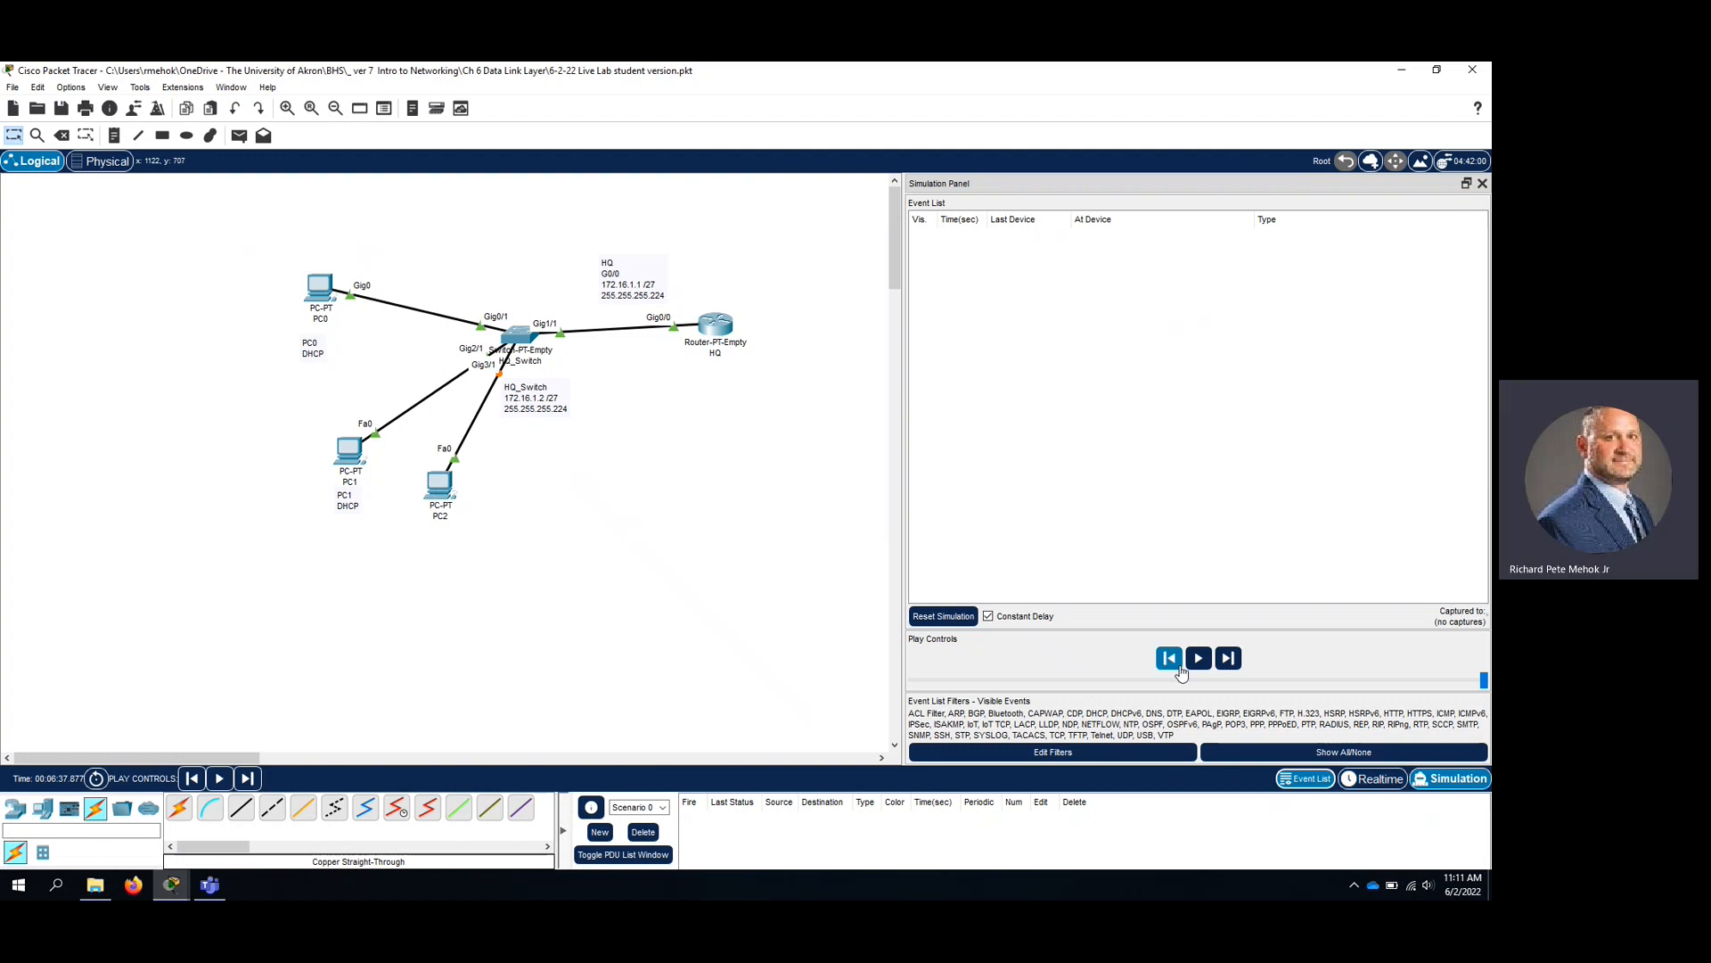
Play the simulation, switch to Realtime mode and fast-forward time for PC2's new switch link.
left_click(1198, 658)
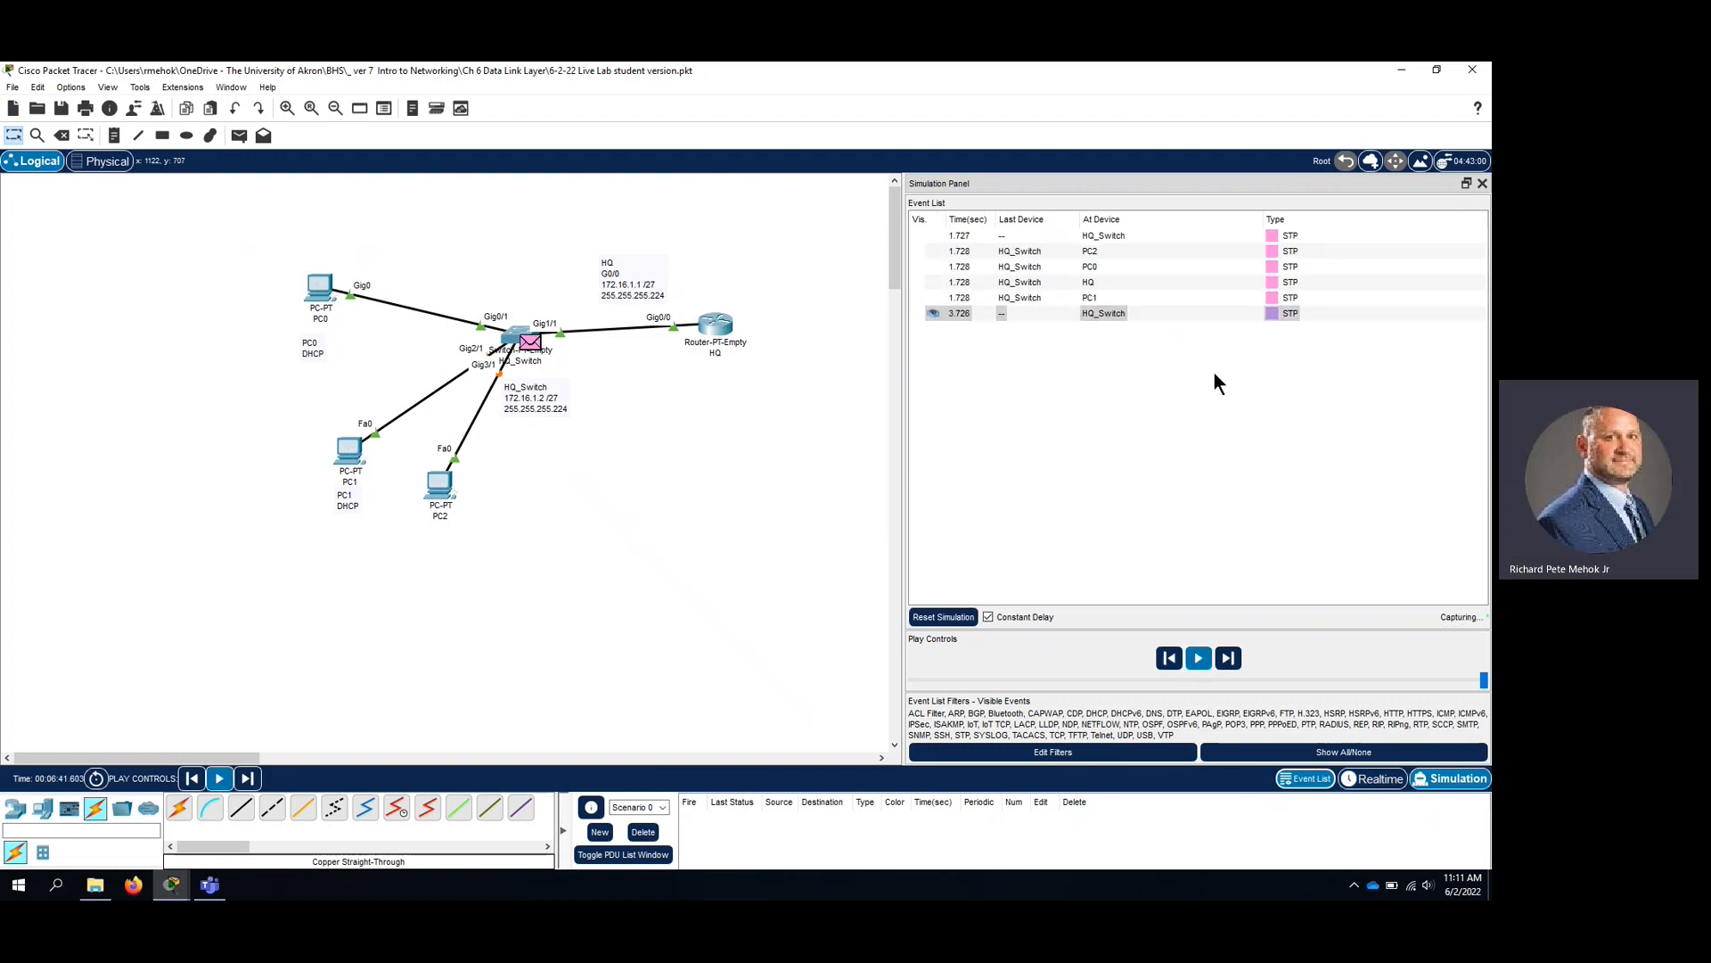
left_click(1381, 779)
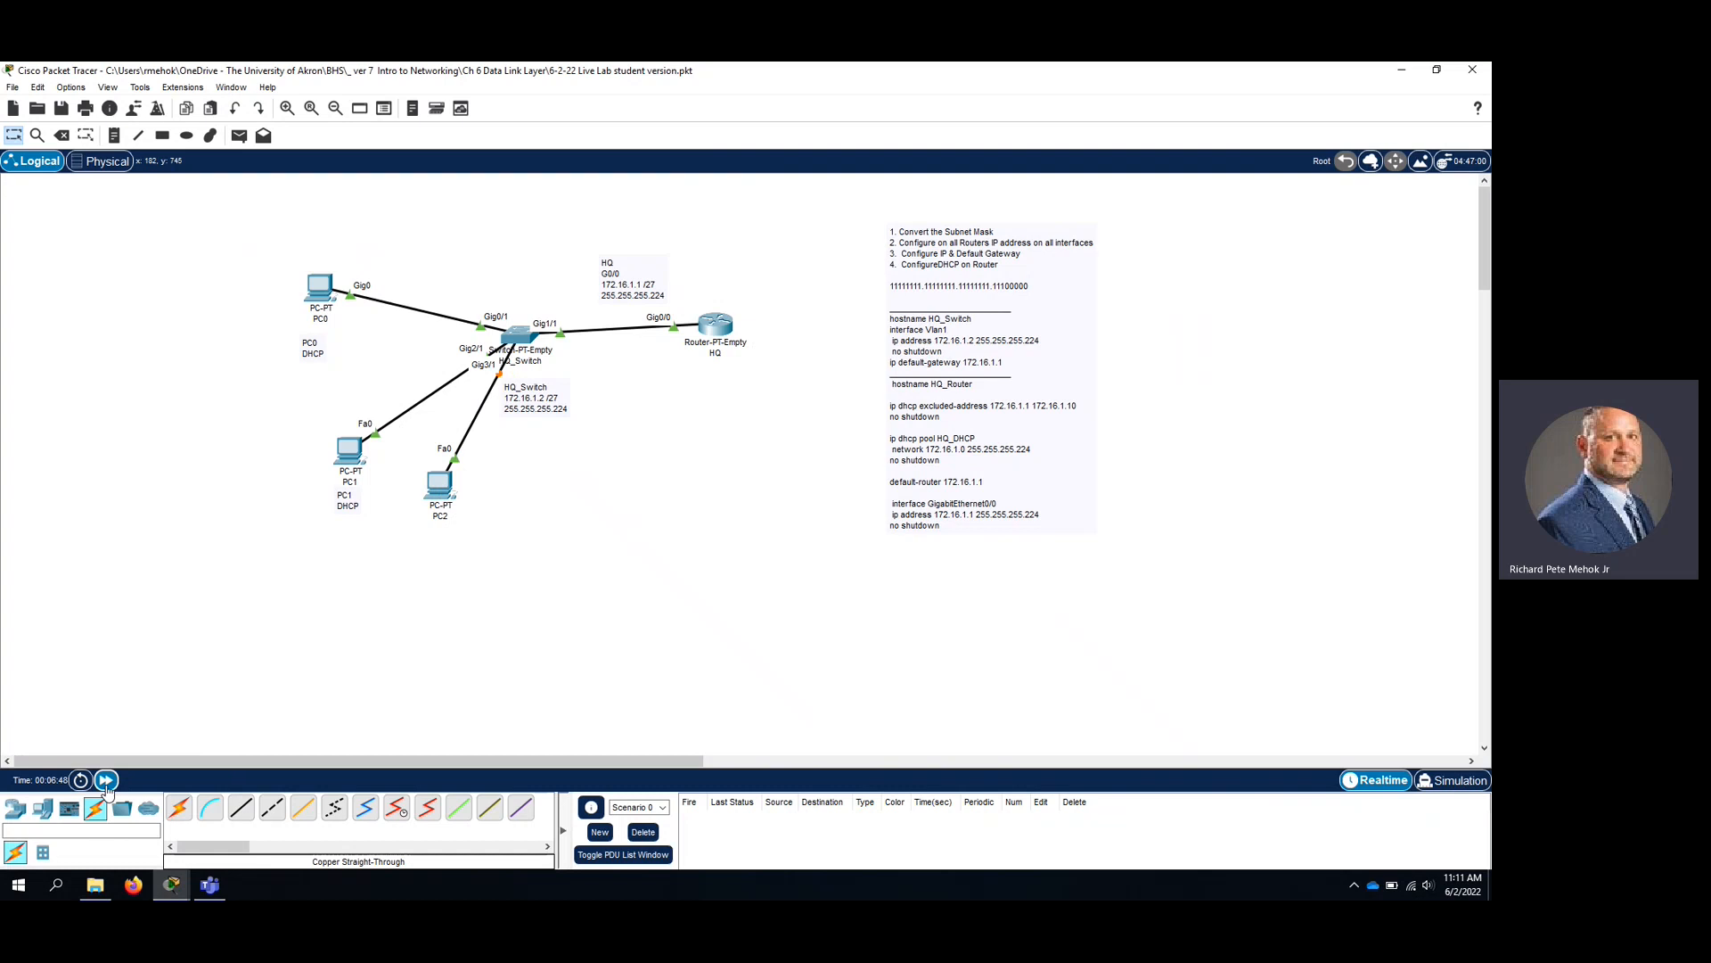
left_click(106, 779)
left_click(447, 488)
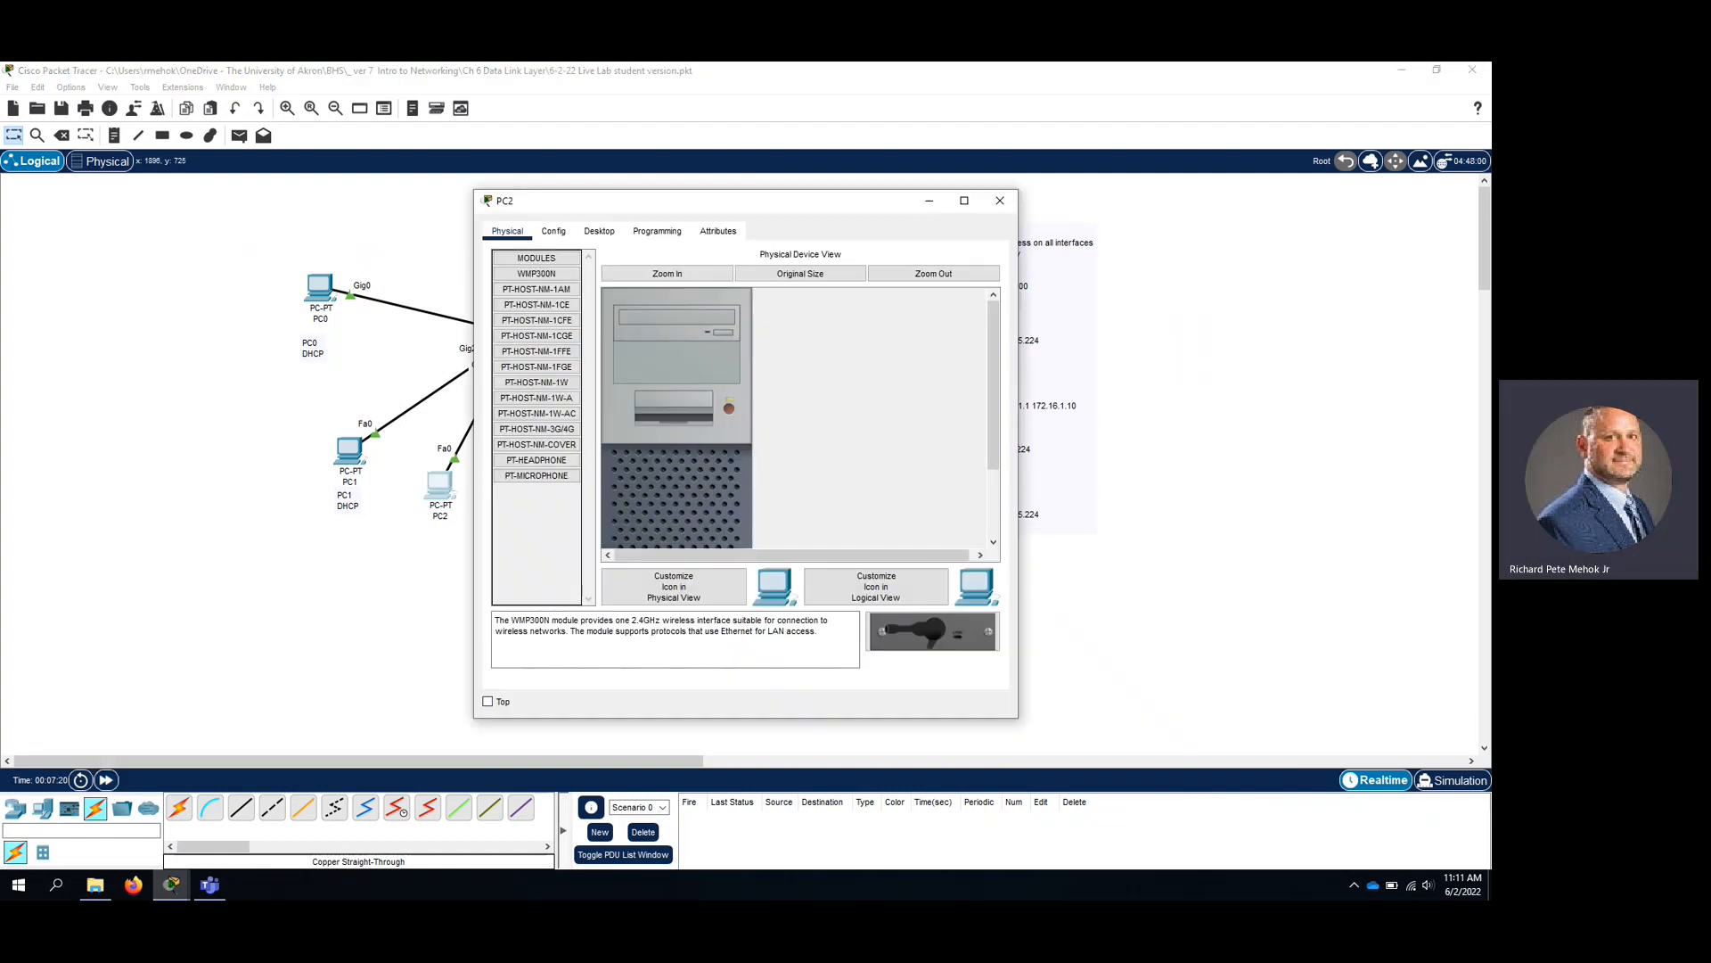
Return to Simulation mode and set PC2's IPv4 configuration to DHCP.
left_click(1470, 781)
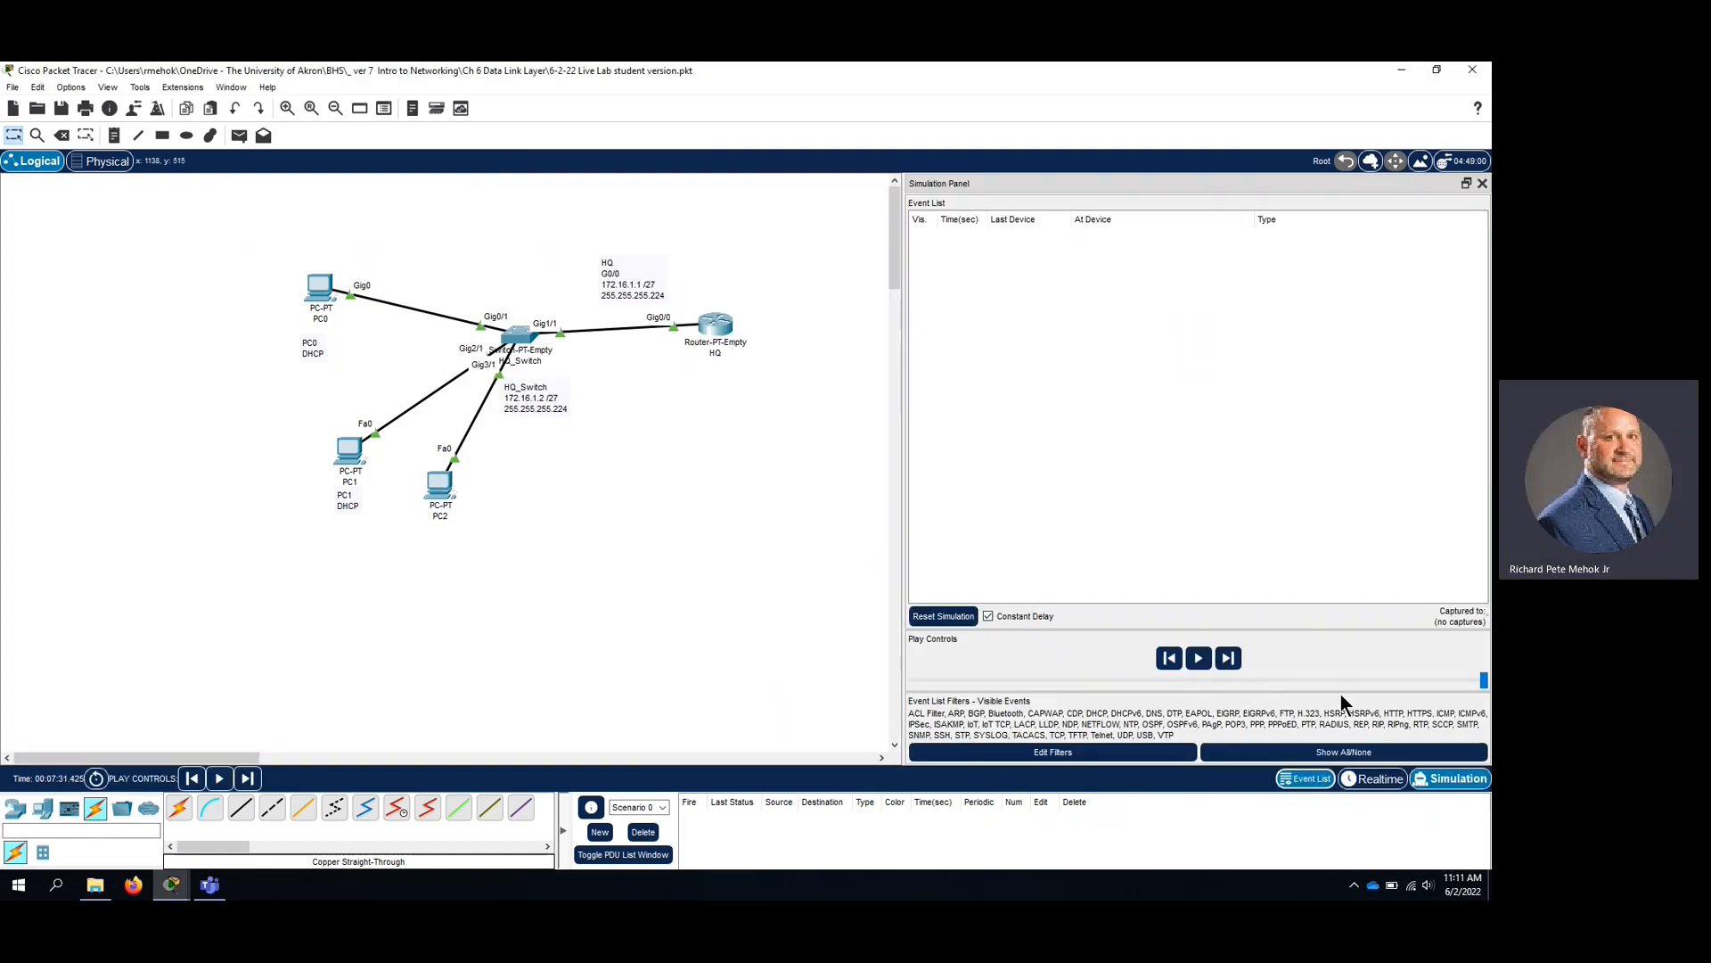
left_click(441, 504)
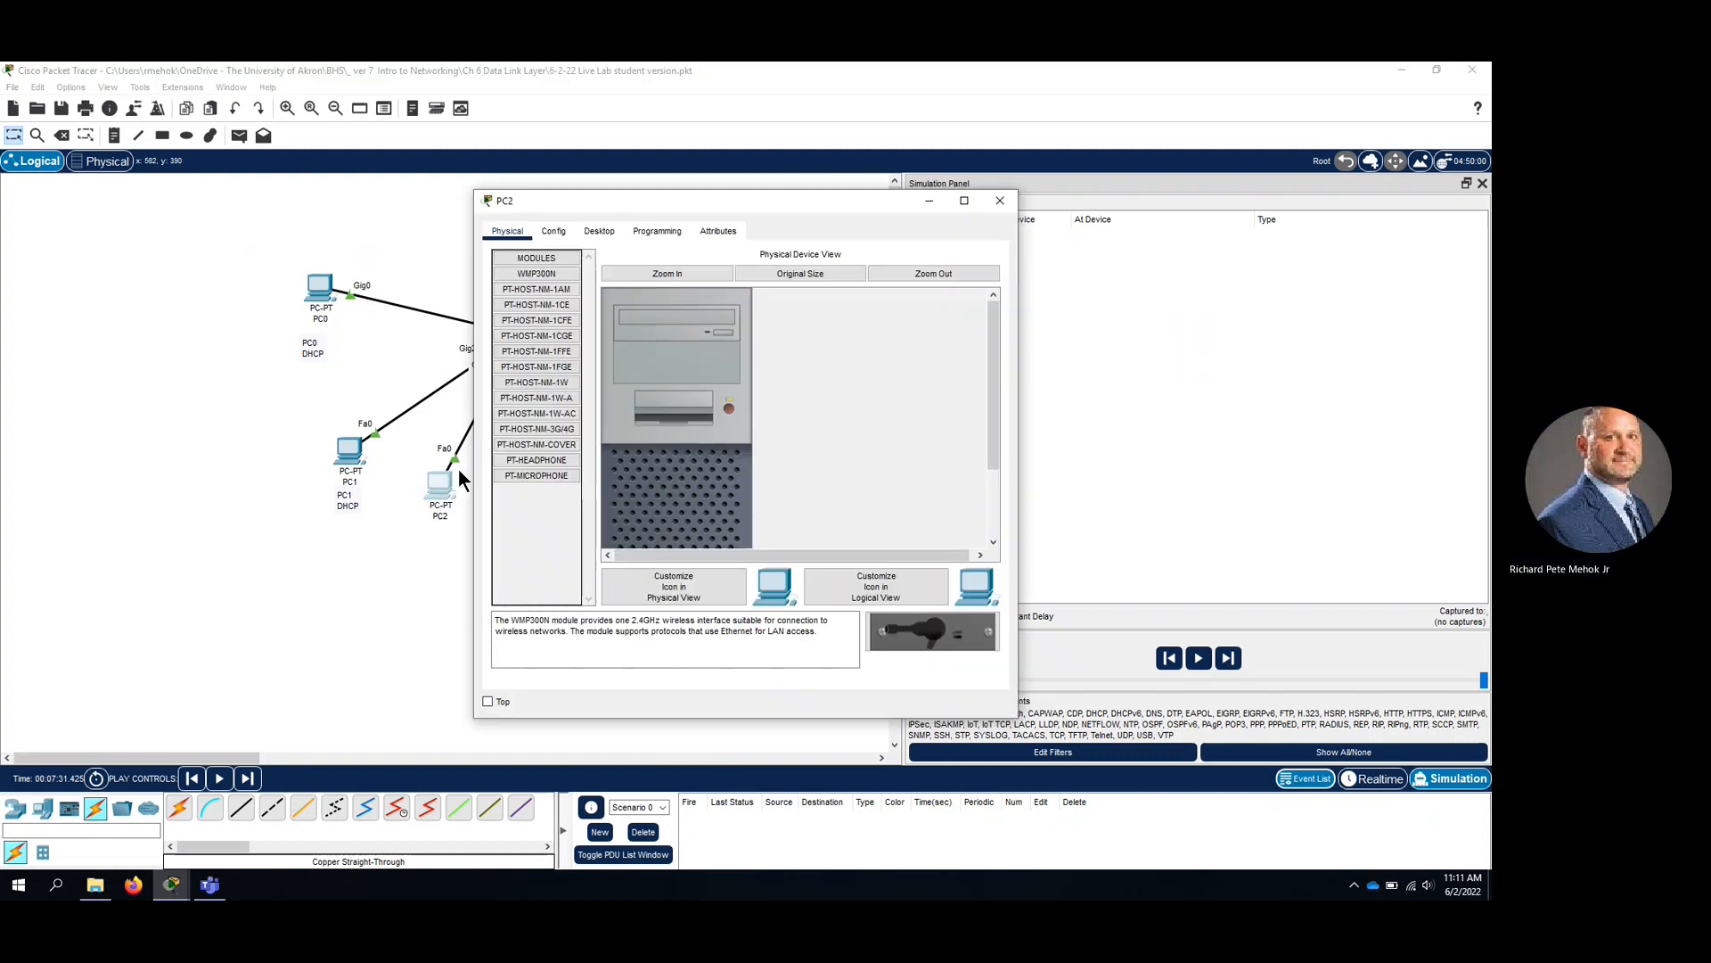
left_click(586, 233)
left_click(544, 294)
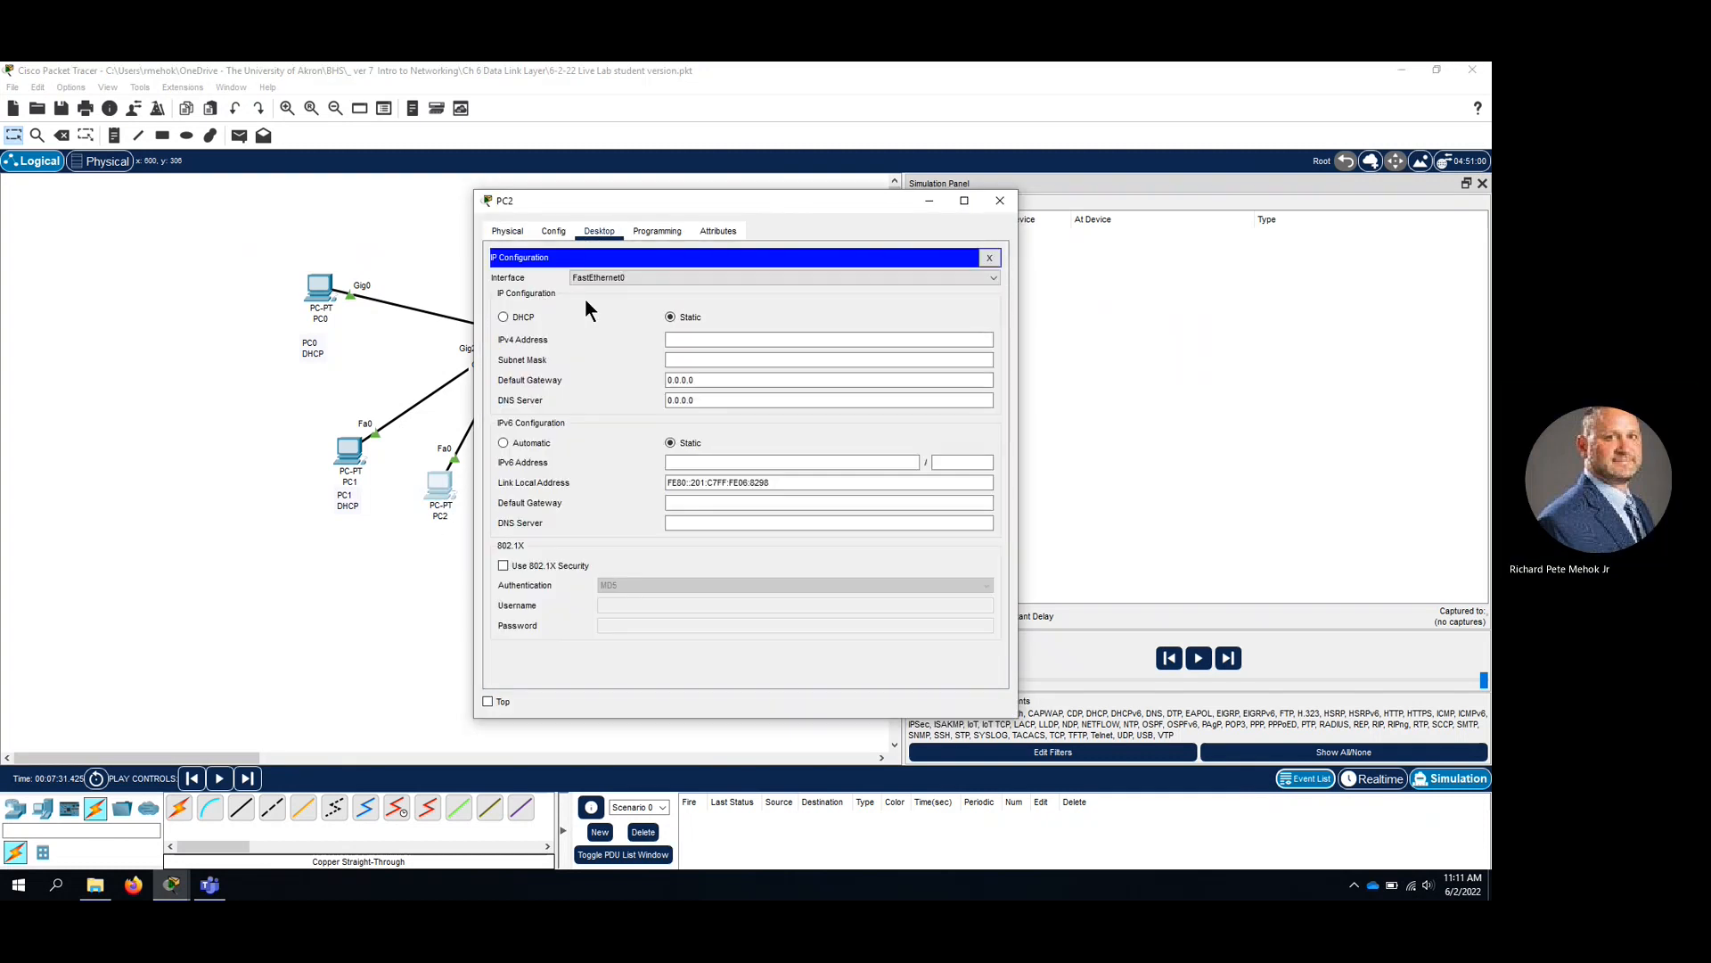
left_click(503, 317)
left_click(927, 201)
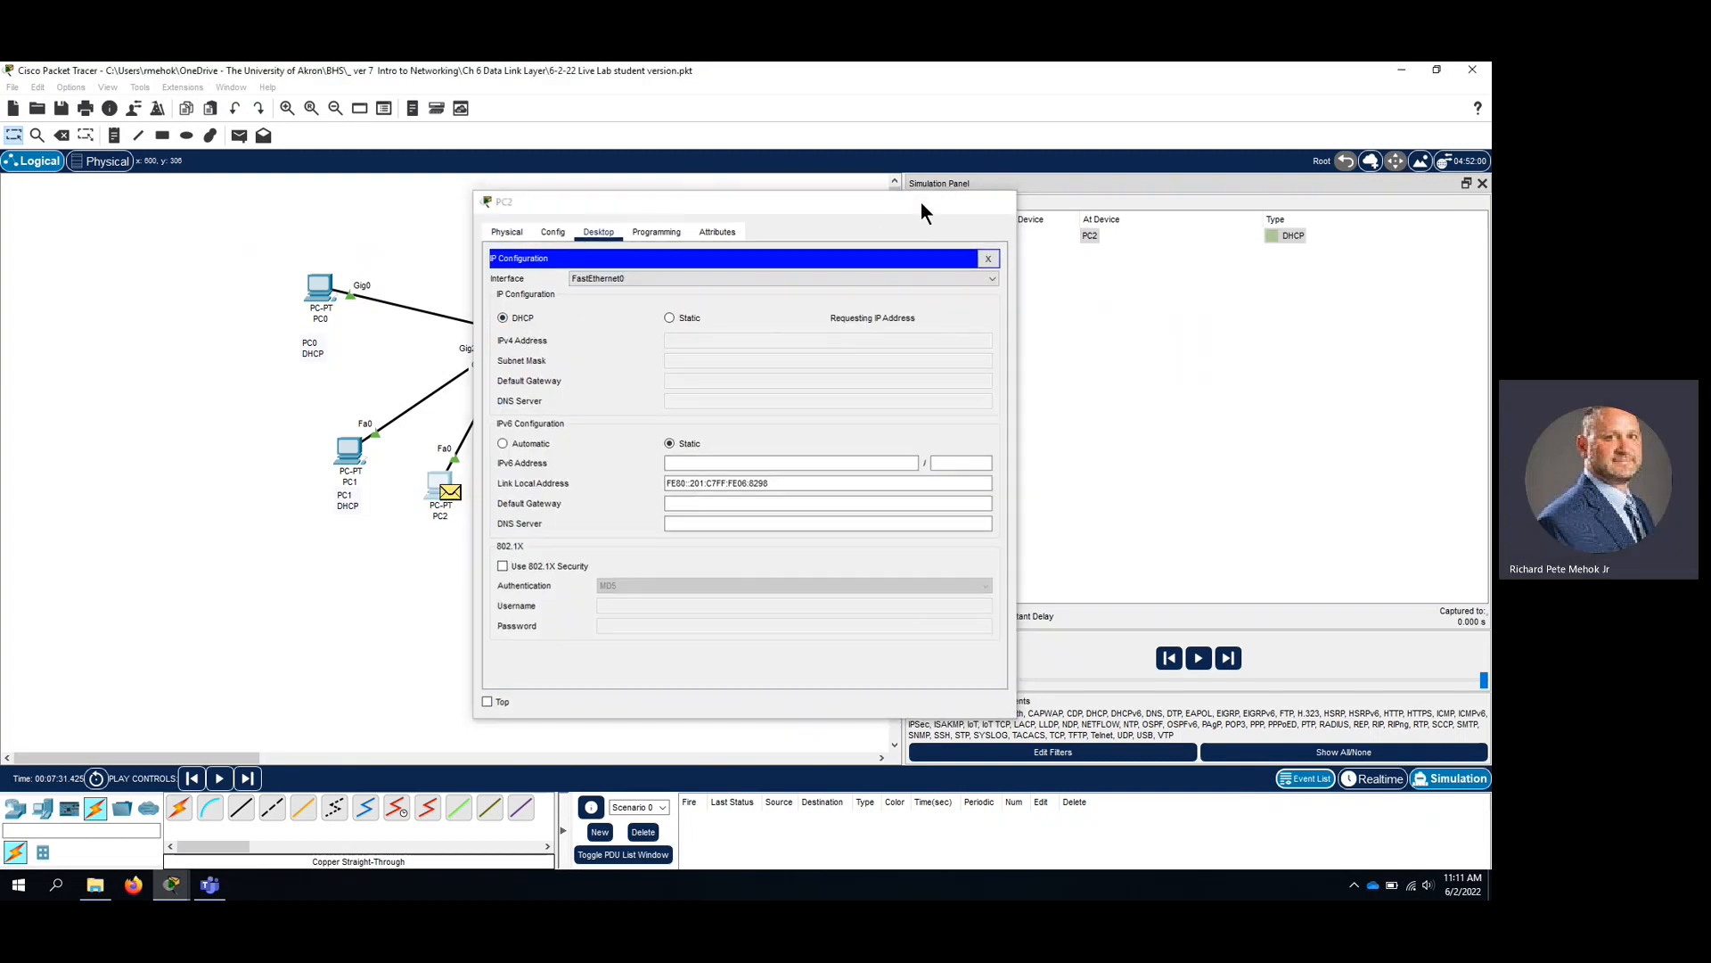
Inspect the DHCP packet leaving PC2 and play the simulation.
left_click(1275, 235)
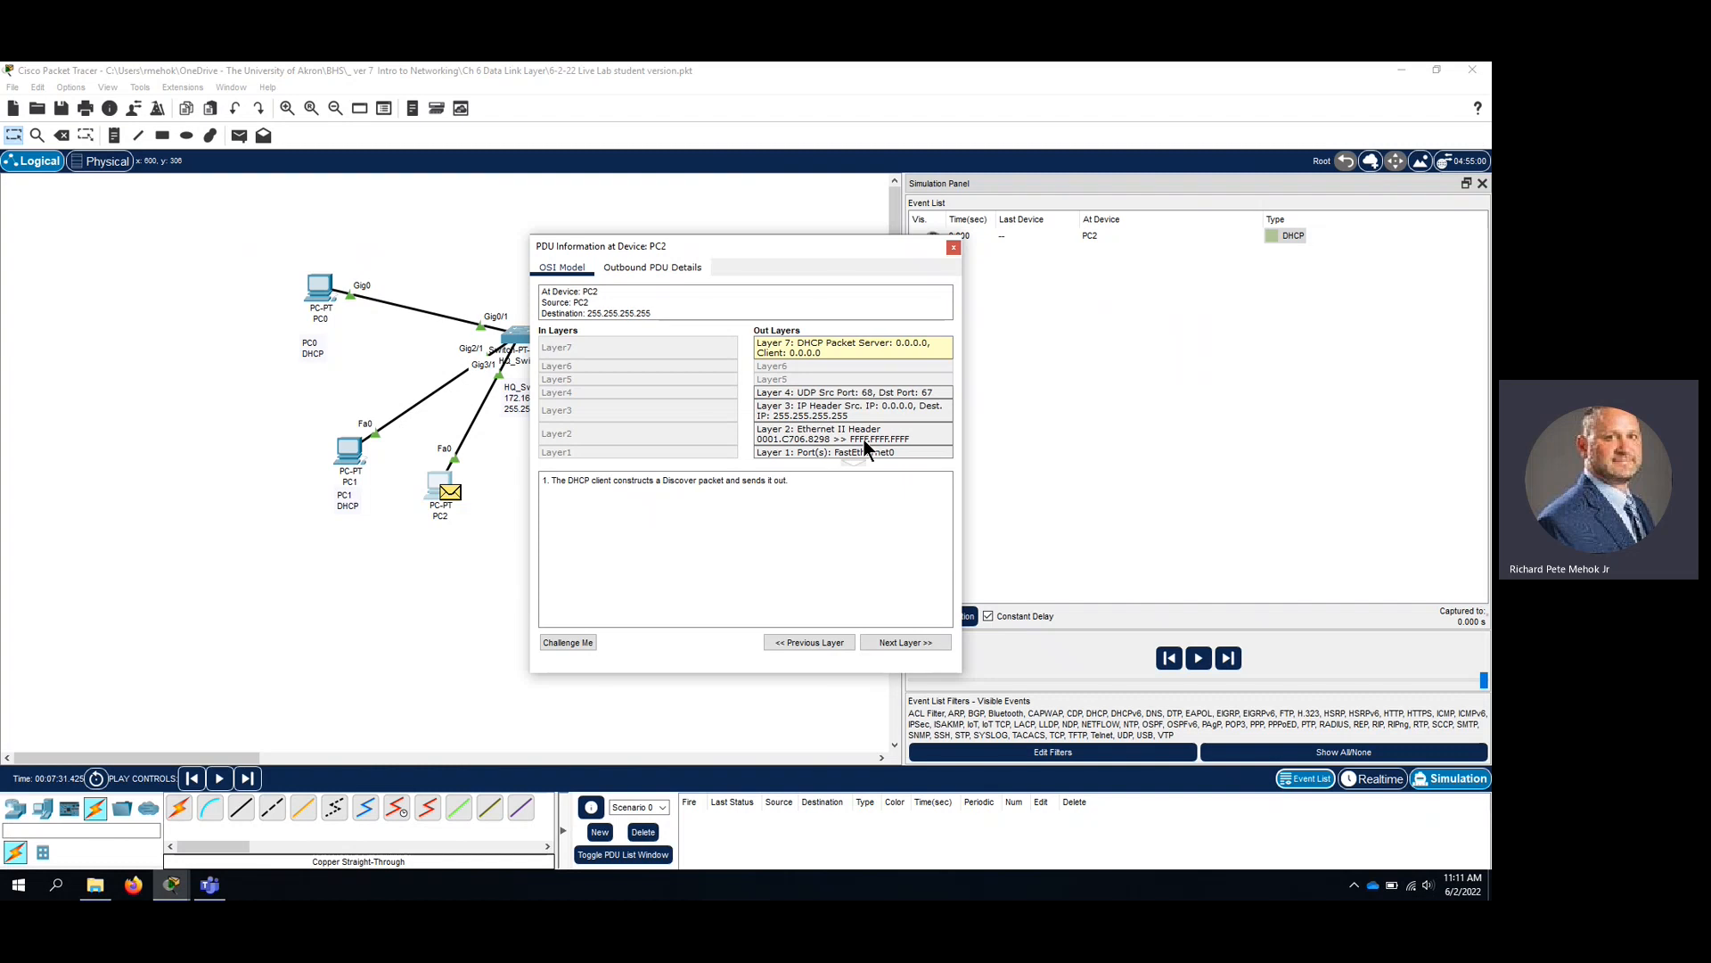
left_click(952, 250)
left_click(1199, 660)
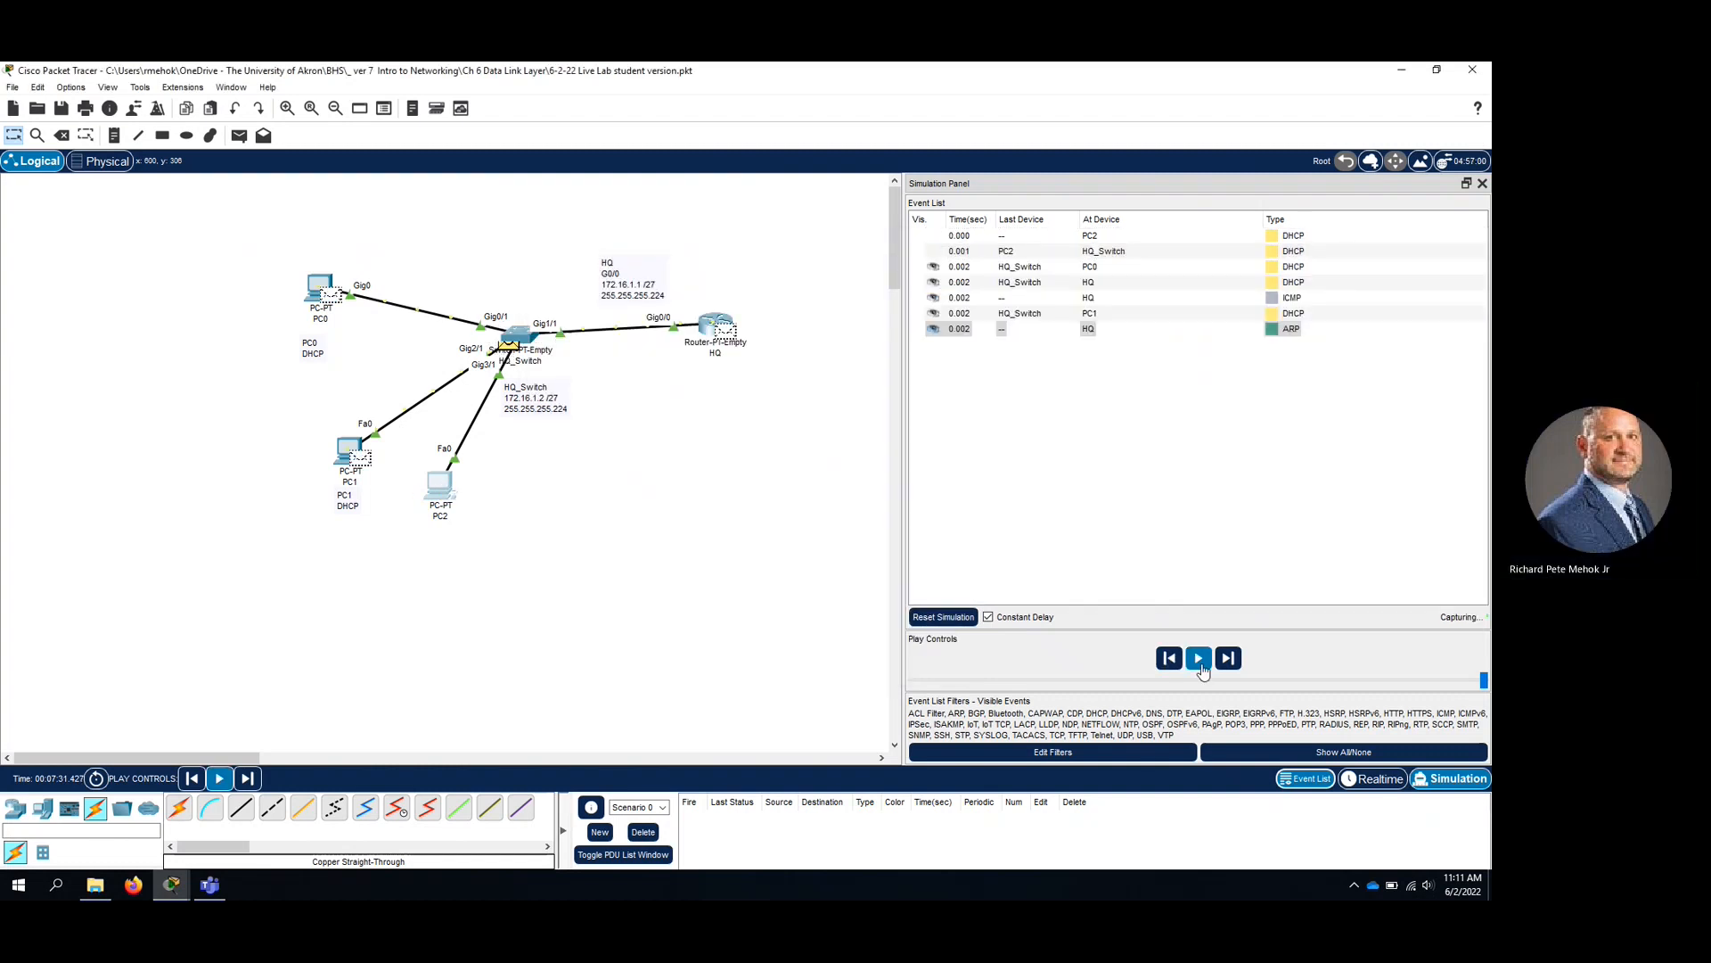
Pause the simulation and inspect the DHCP packet arriving at HQ and the ARP packet the router sends.
left_click(1202, 665)
left_click(1271, 282)
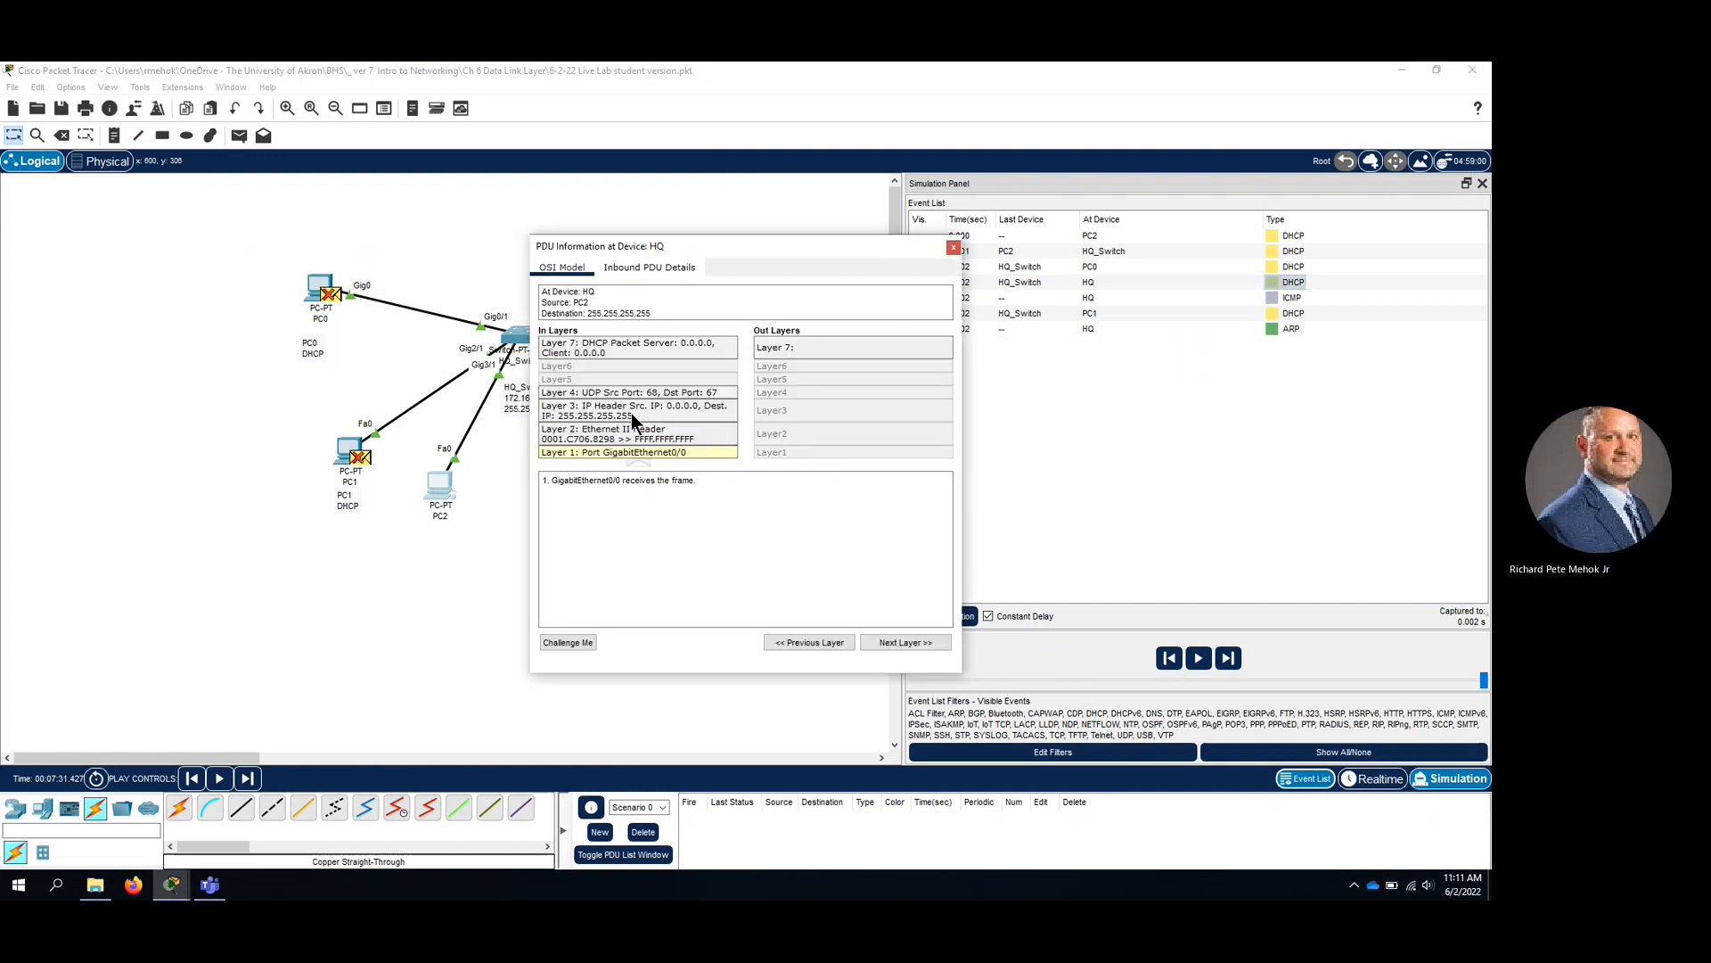
left_click(1273, 314)
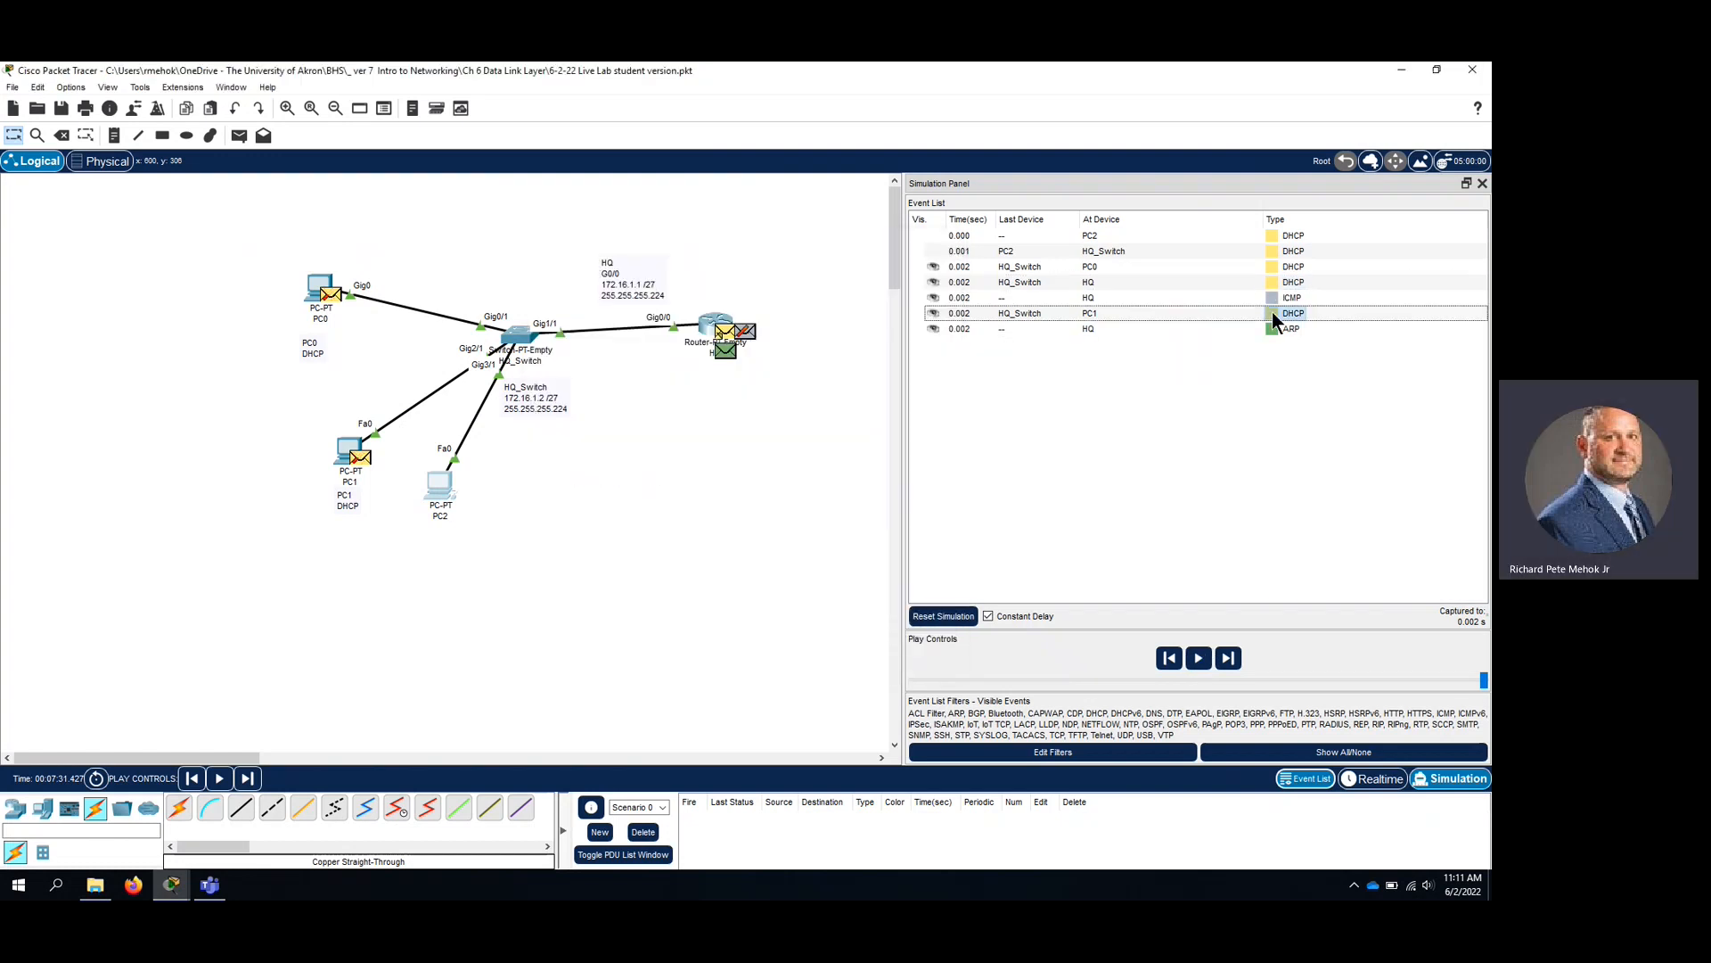
left_click(1276, 330)
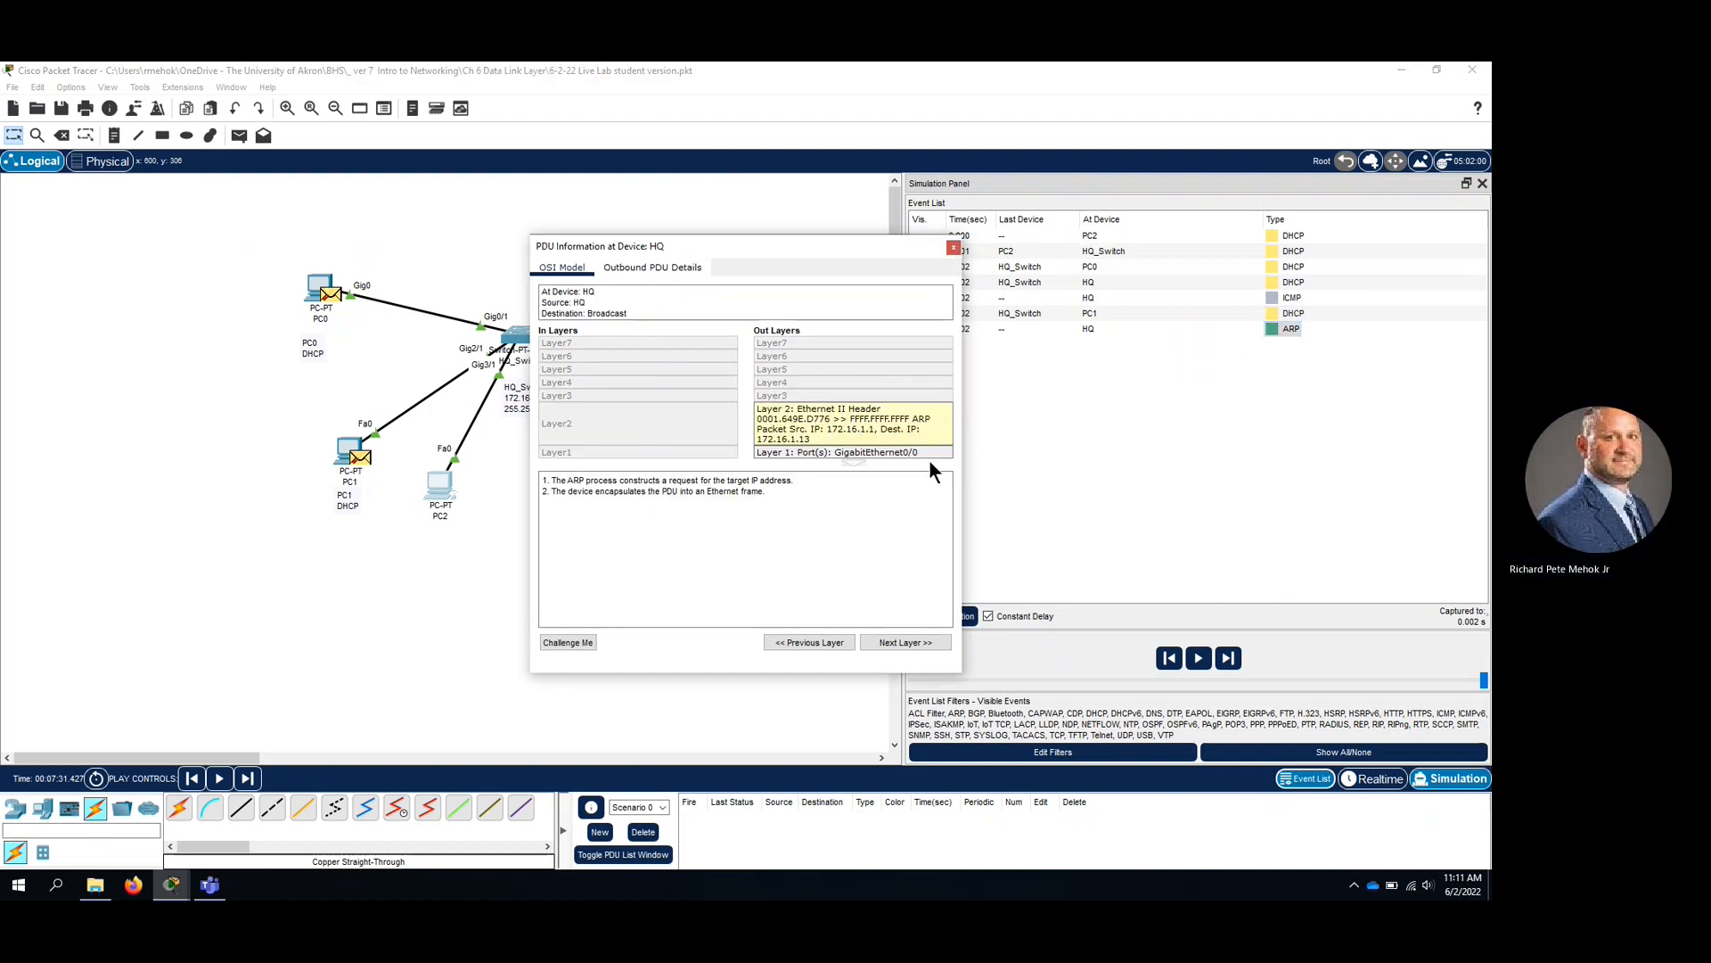
Resume the simulation, switch to Realtime mode and check the addressing that DHCP assigned to PC2.
left_click(1199, 657)
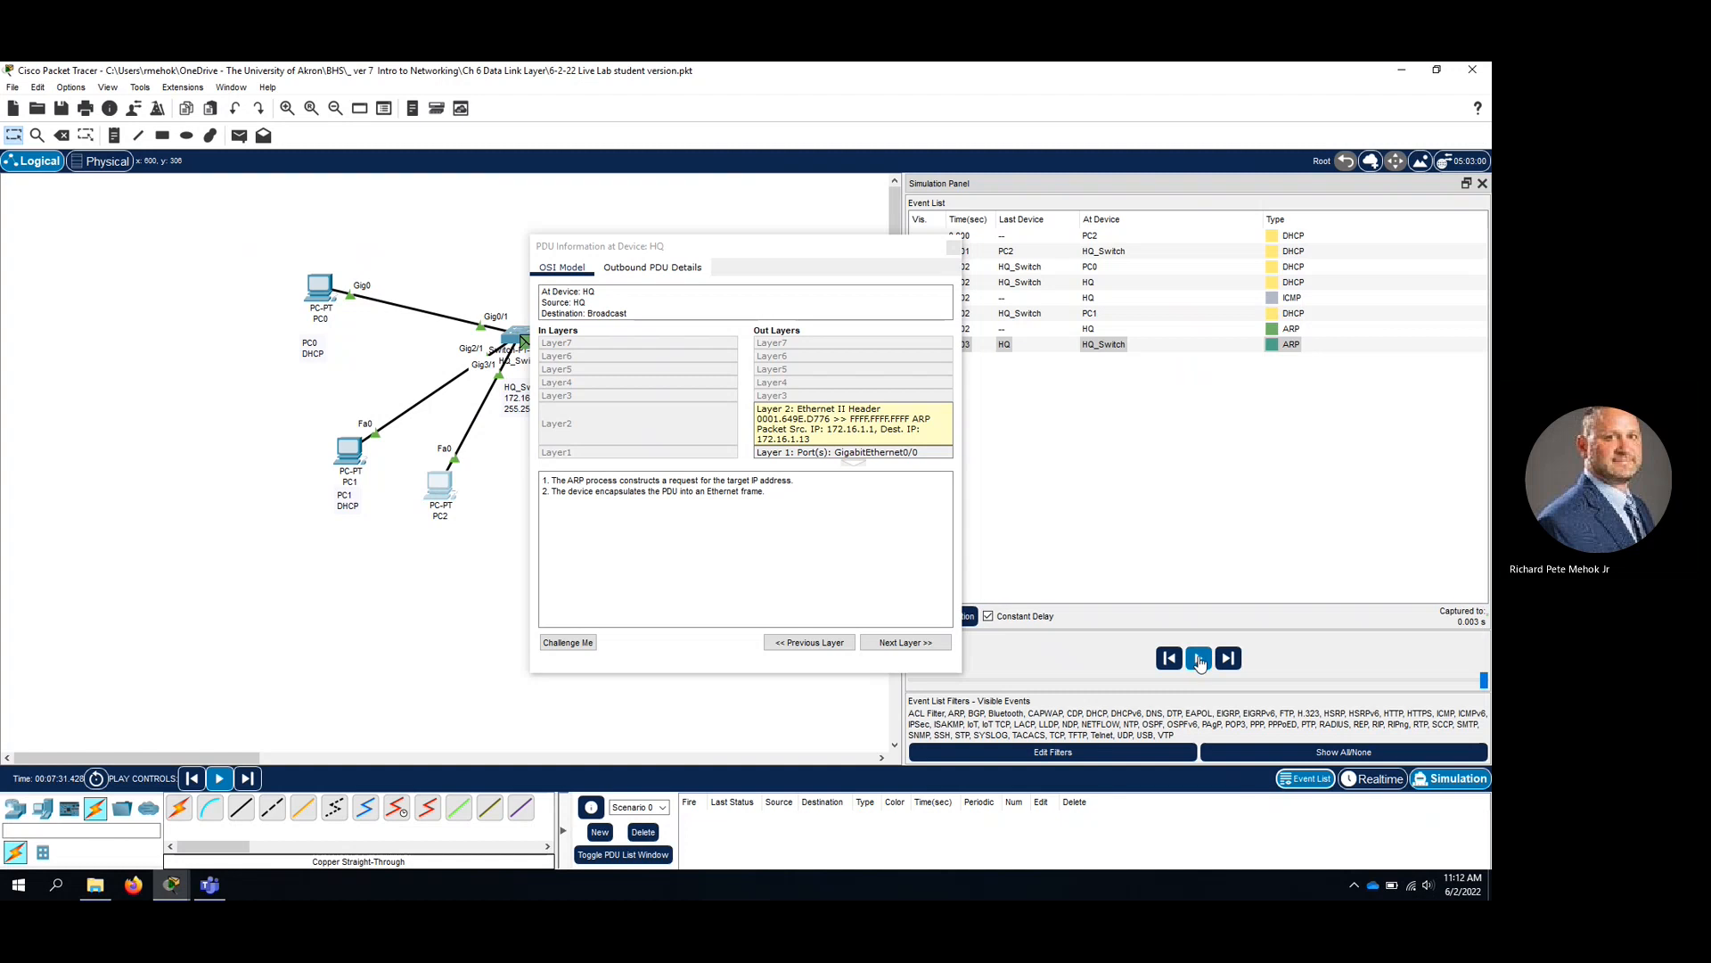
left_click(1393, 781)
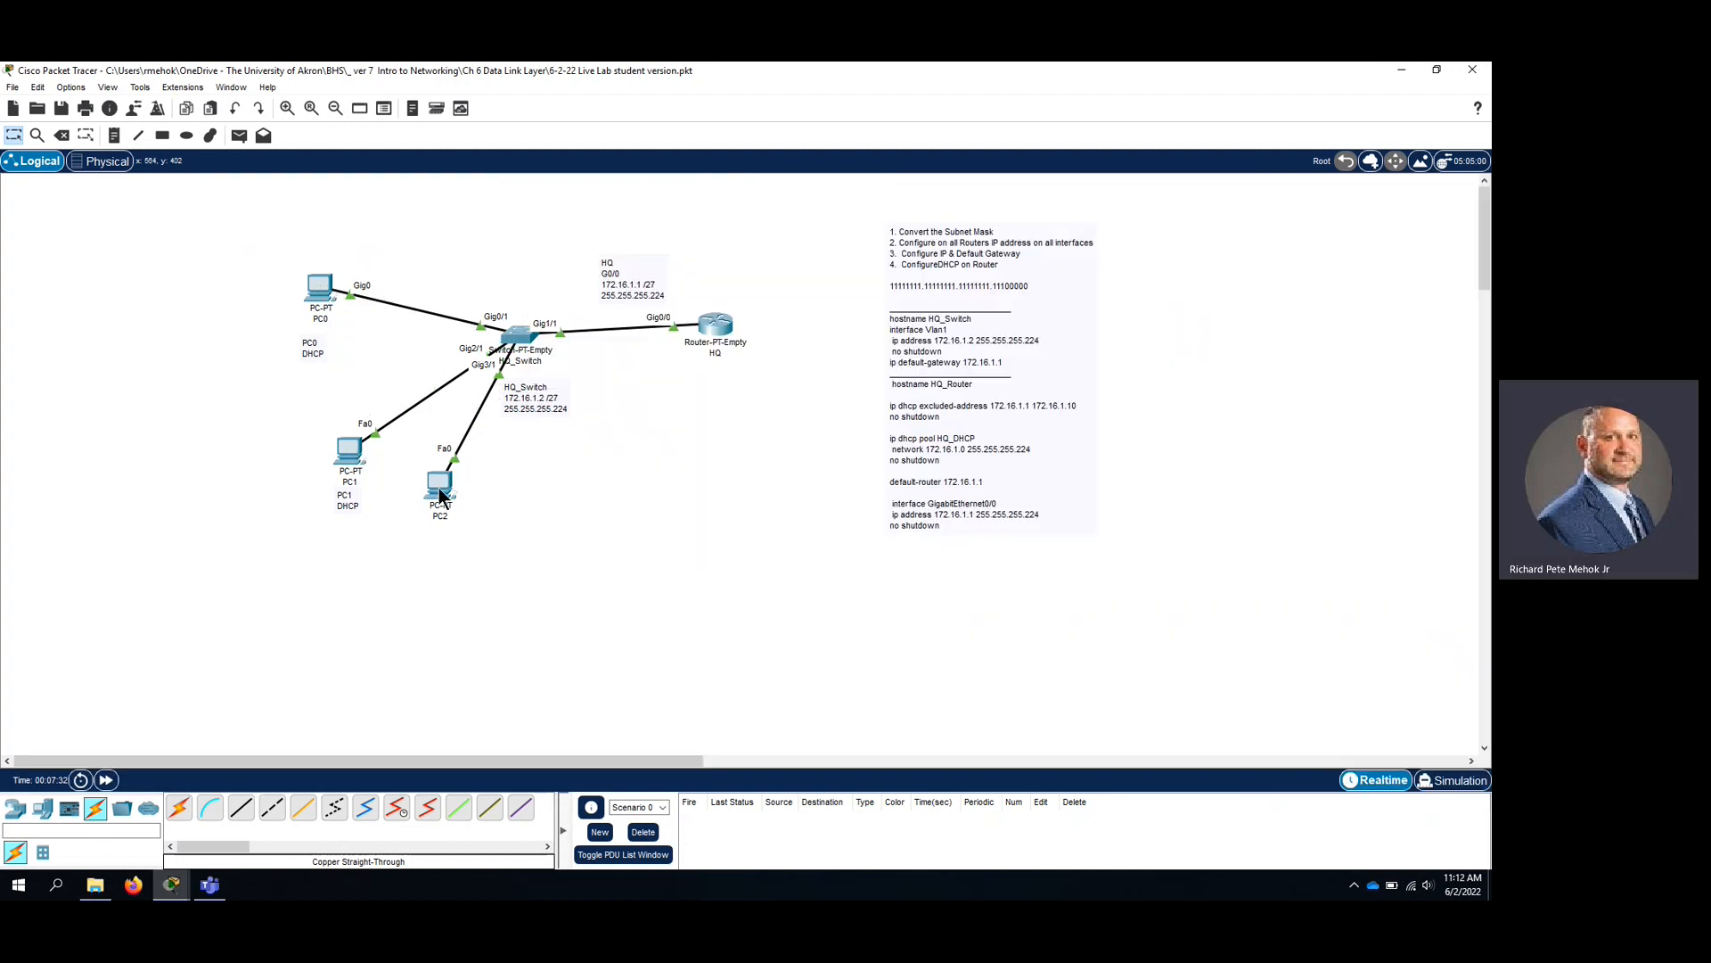
left_click(440, 488)
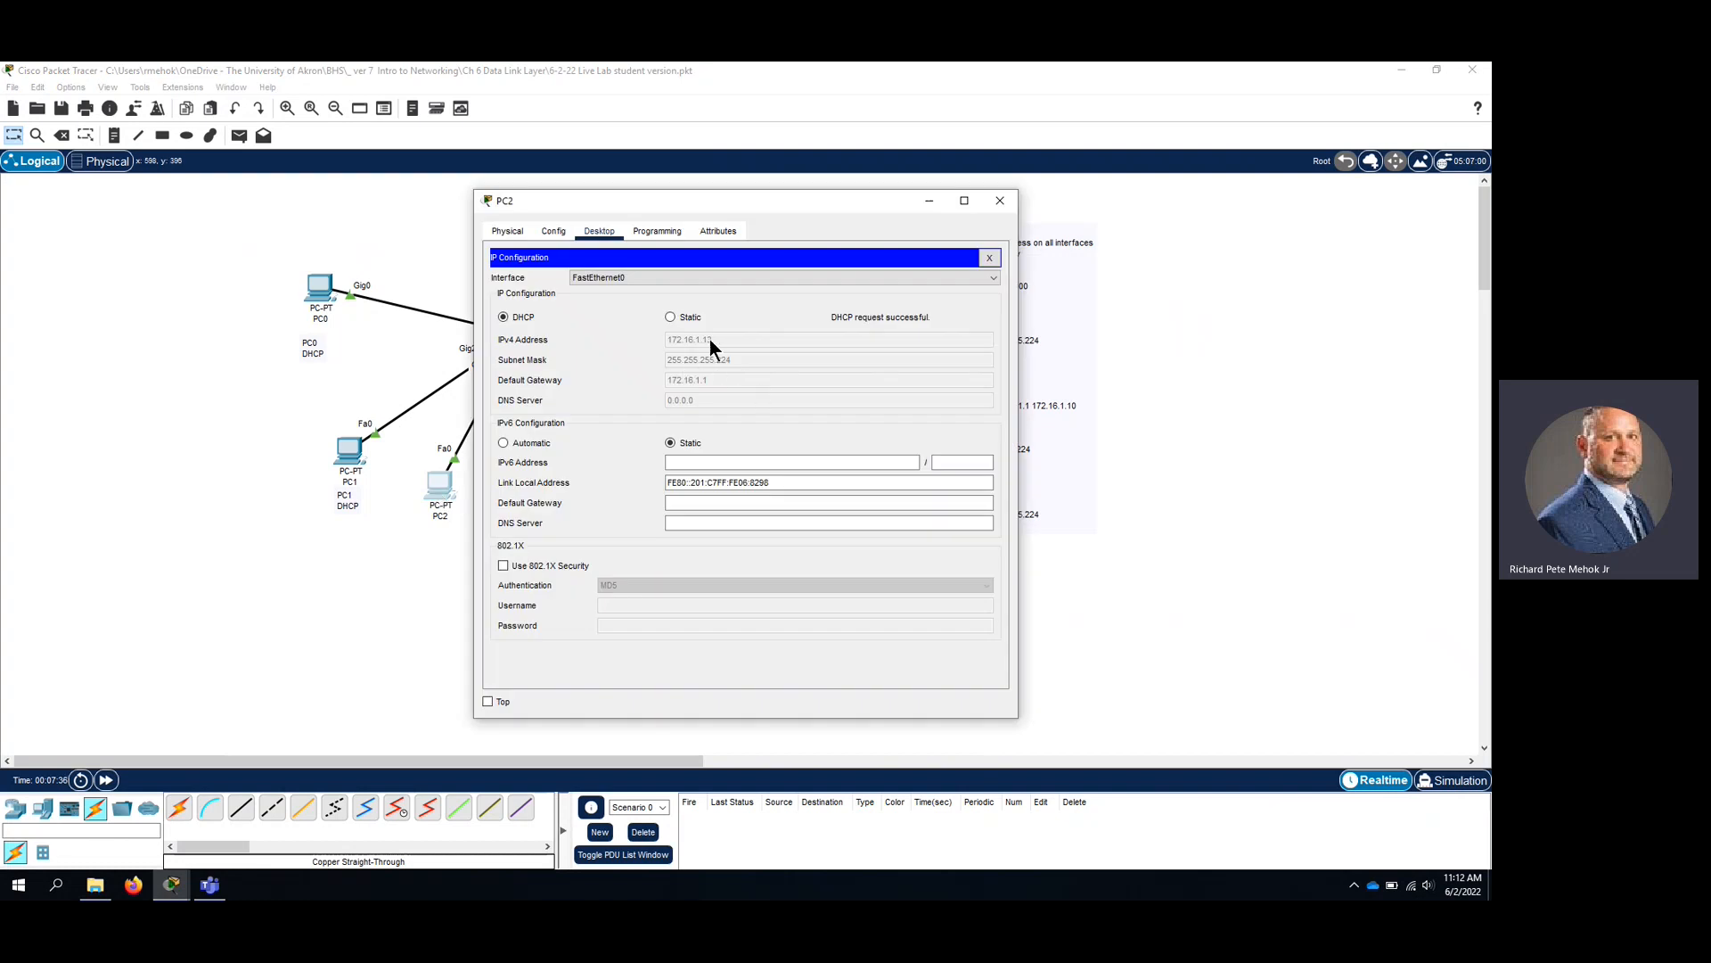
left_click(1000, 200)
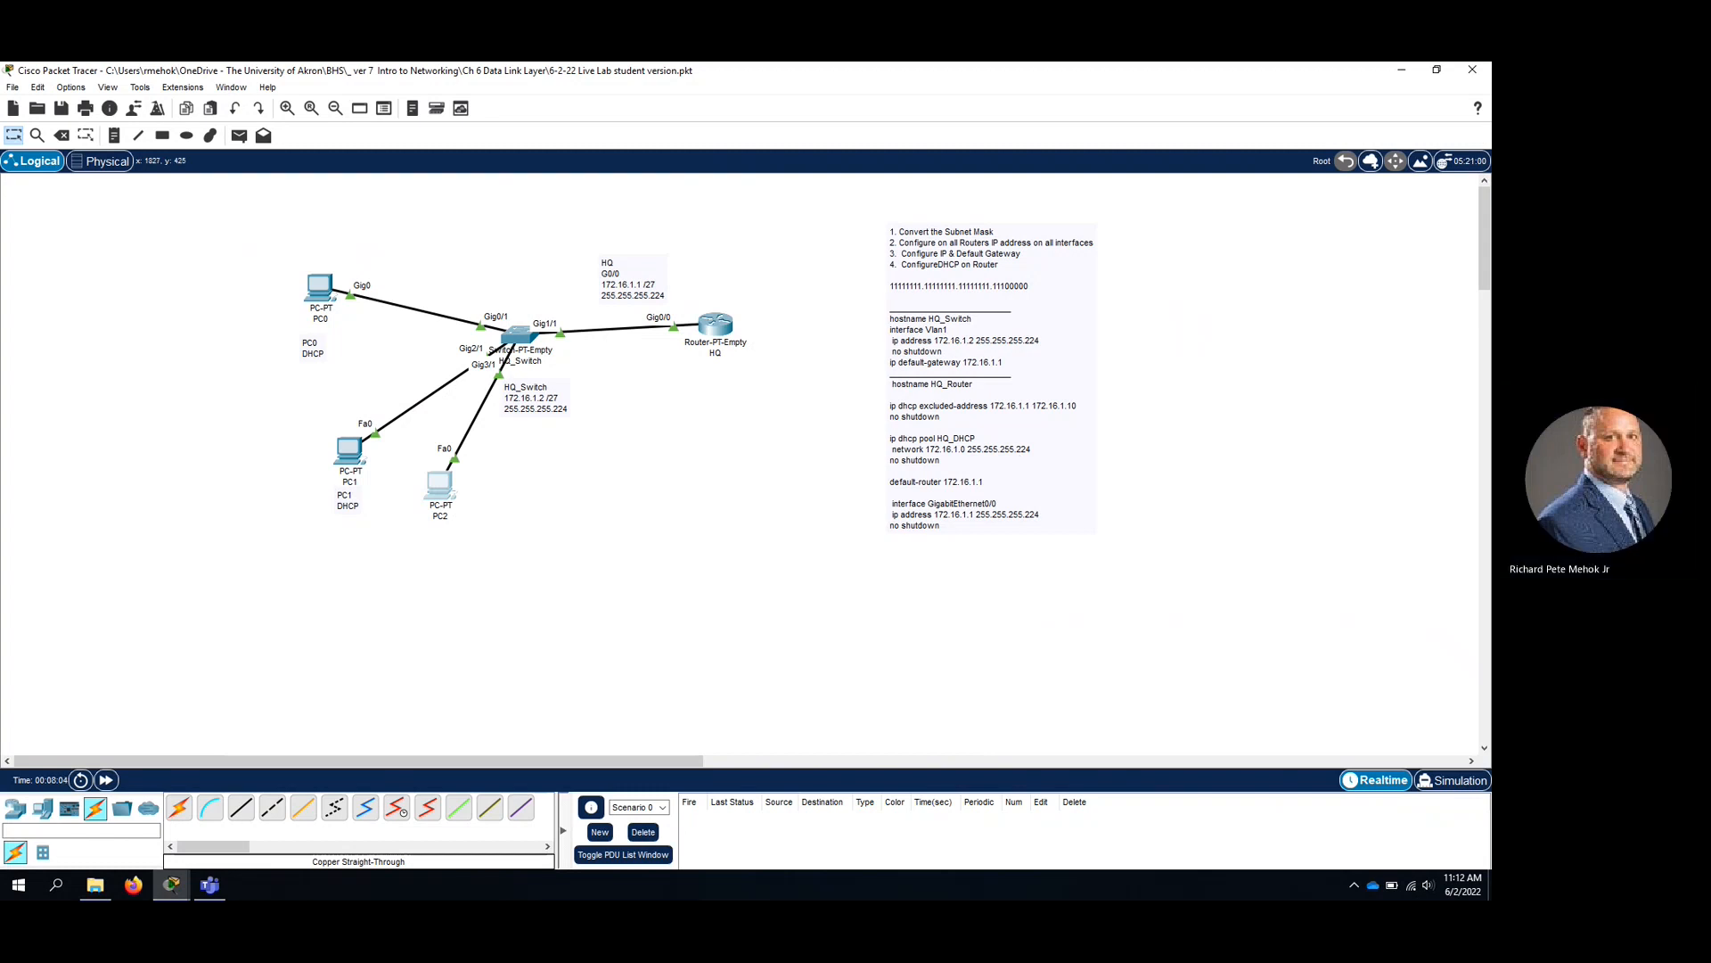
key("alt+Tab")
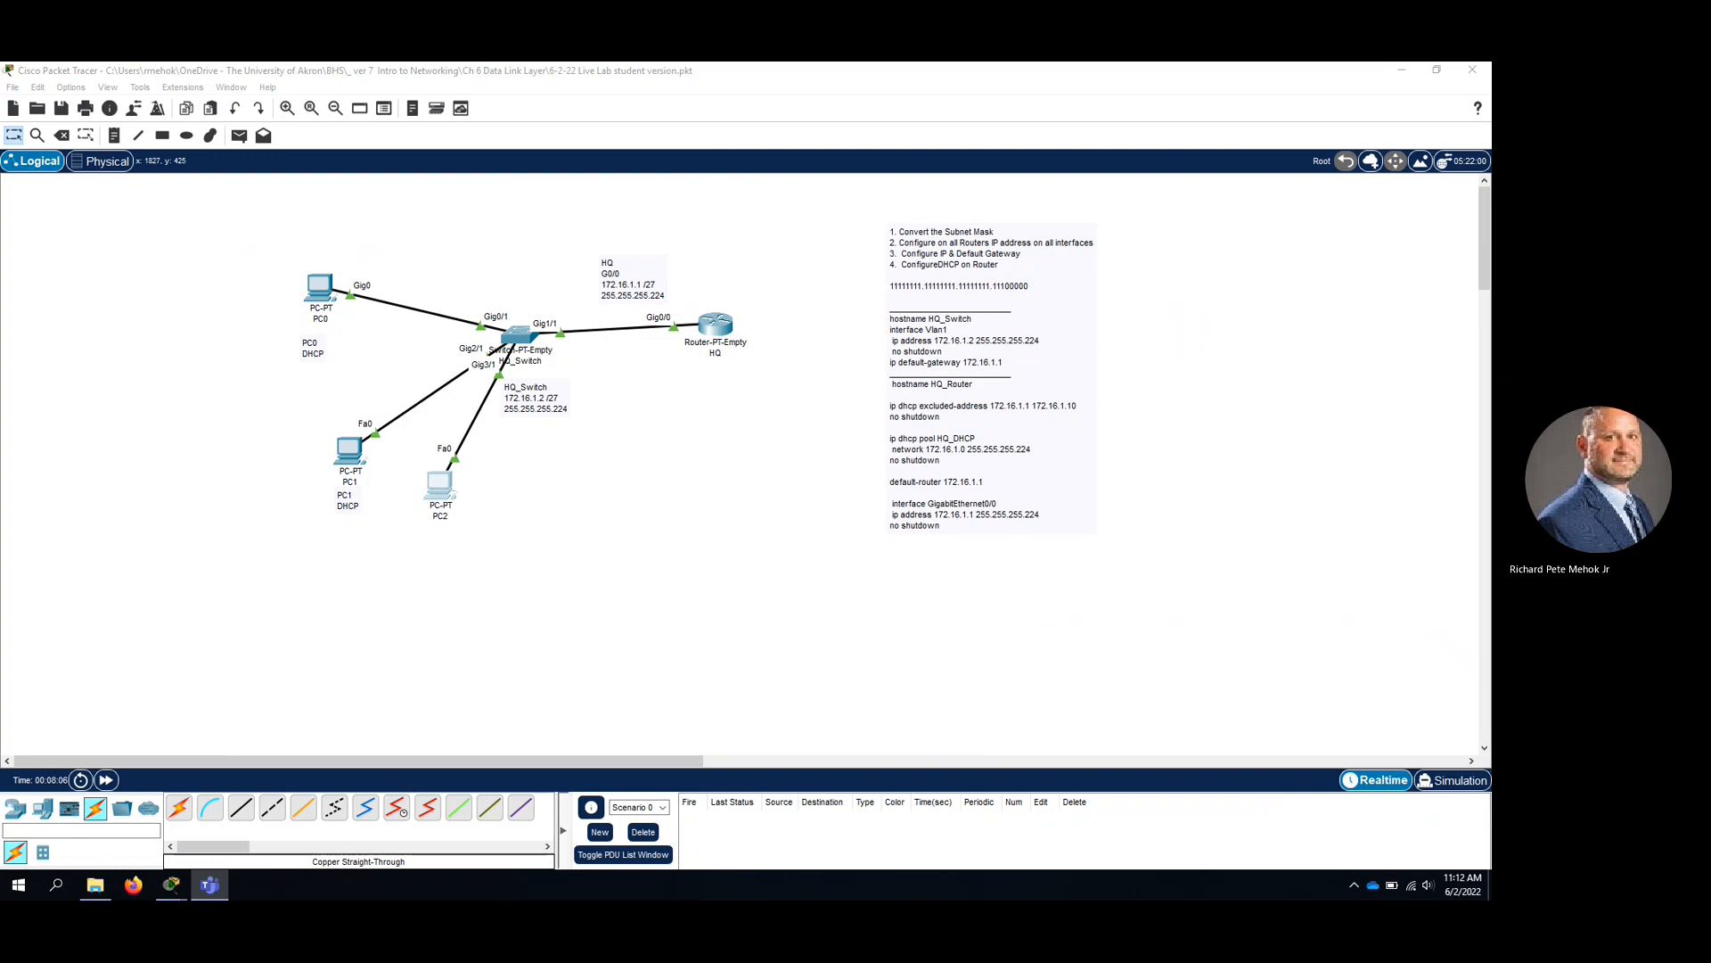